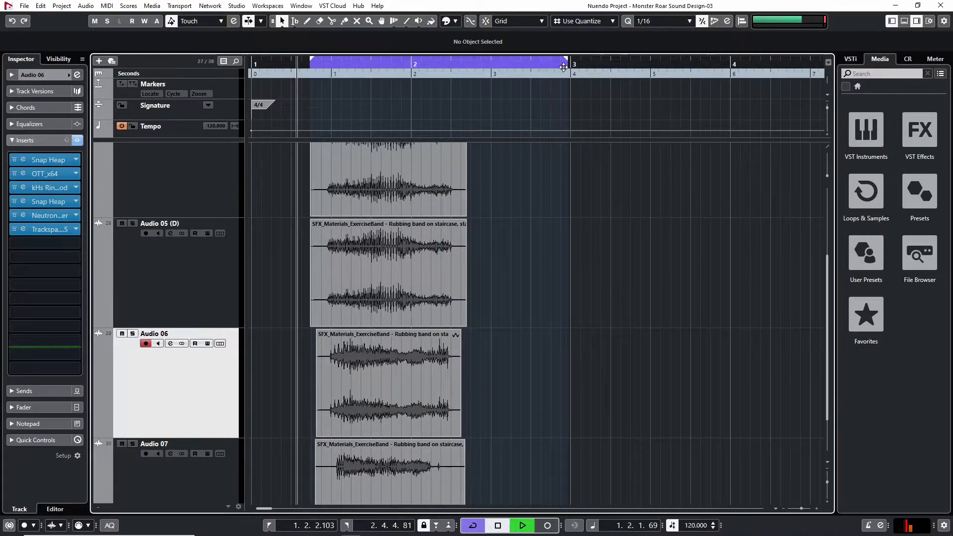
# Extend the end of the playback cycle range slightly, to about bar 3
pyautogui.moveTo(566, 60); pyautogui.dragTo(573, 61)
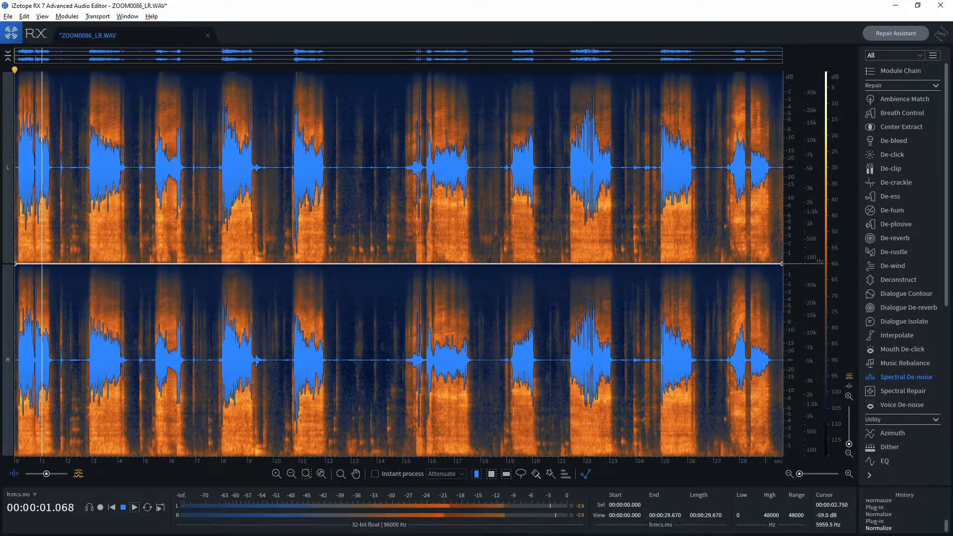
# Switch to iZotope RX and audition ZOOM0086_LR.WAV at several points, including the section around 21 seconds
pyautogui.press('space')
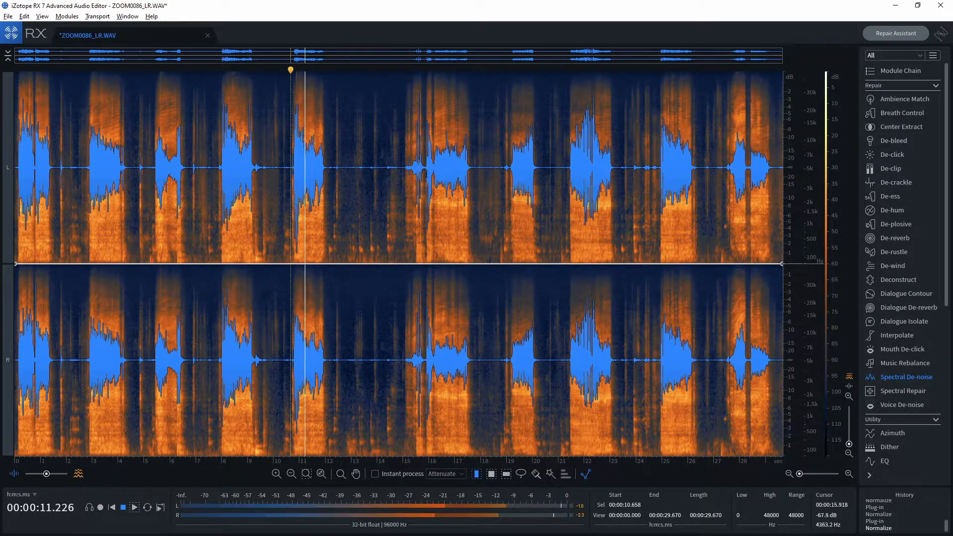
pyautogui.click(568, 162)
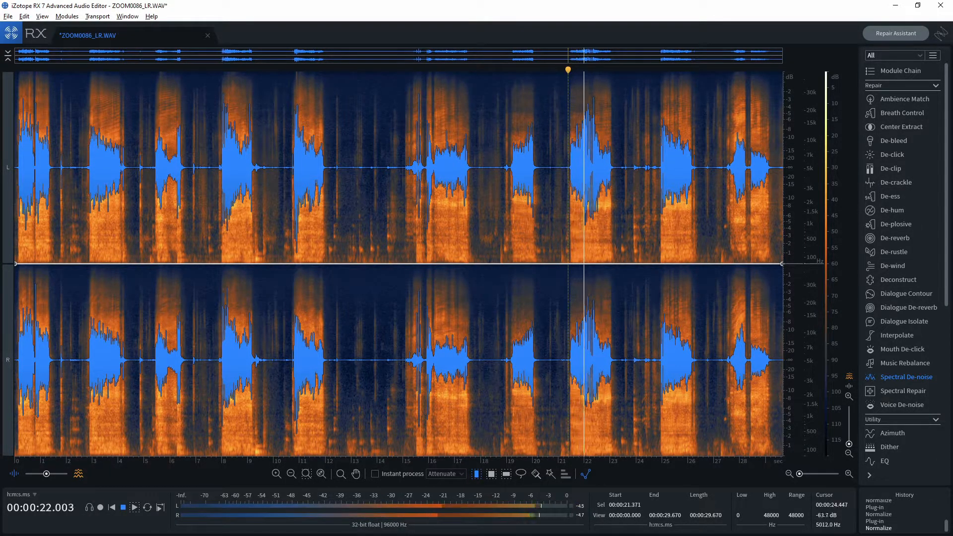
pyautogui.press('space')
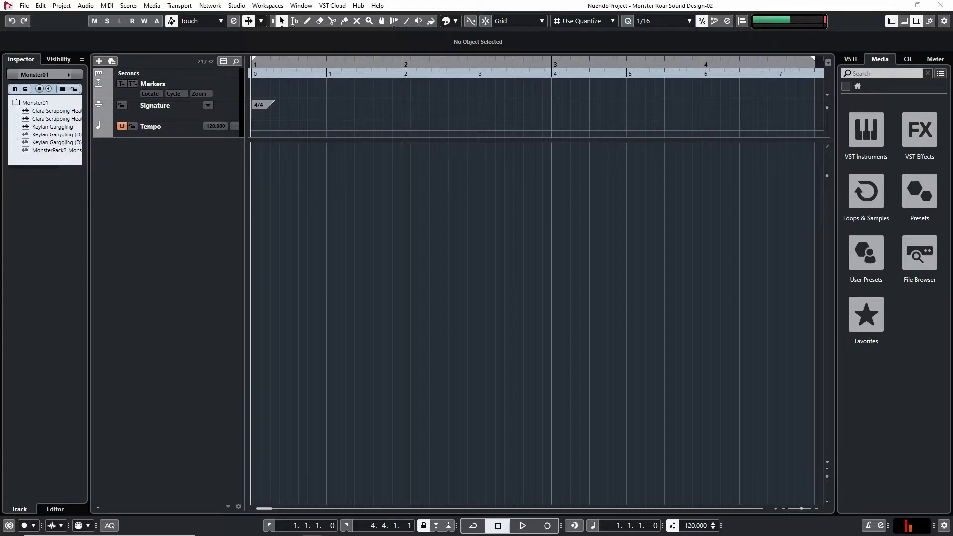
# Import the SFX_Materials_ExerciseBand rubbing-on-staircase recording at bar 1 onto its own audio track in the Nuendo project
pyautogui.moveTo(521, 206); pyautogui.dragTo(251, 163)
pyautogui.click(544, 355)
pyautogui.click(459, 263)
pyautogui.press('g')
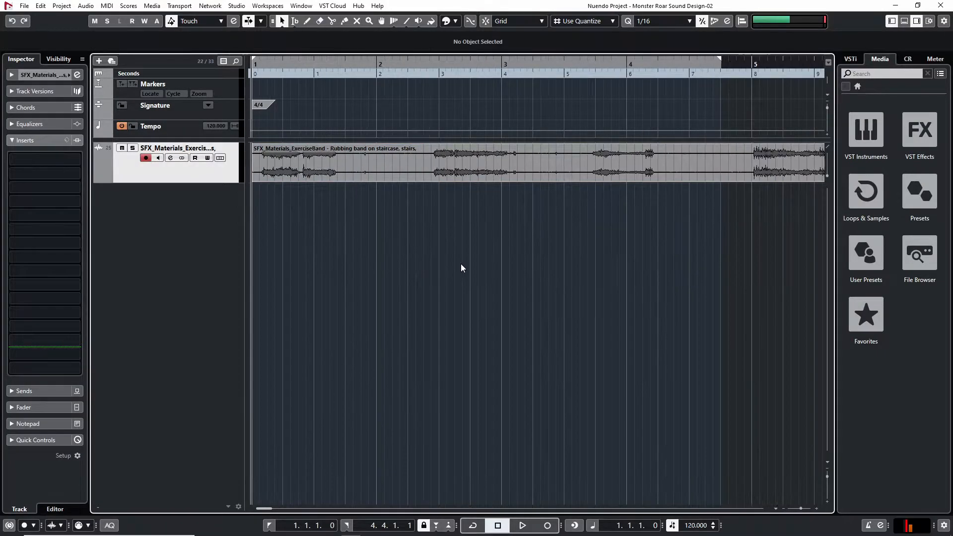
pyautogui.press('g')
pyautogui.press('g')
pyautogui.press('g')
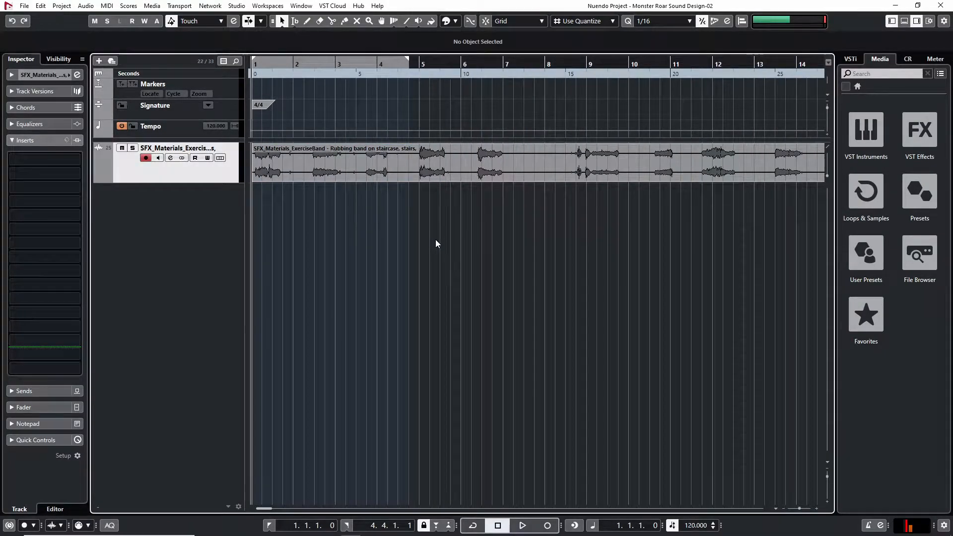
pyautogui.press('g')
pyautogui.press('g')
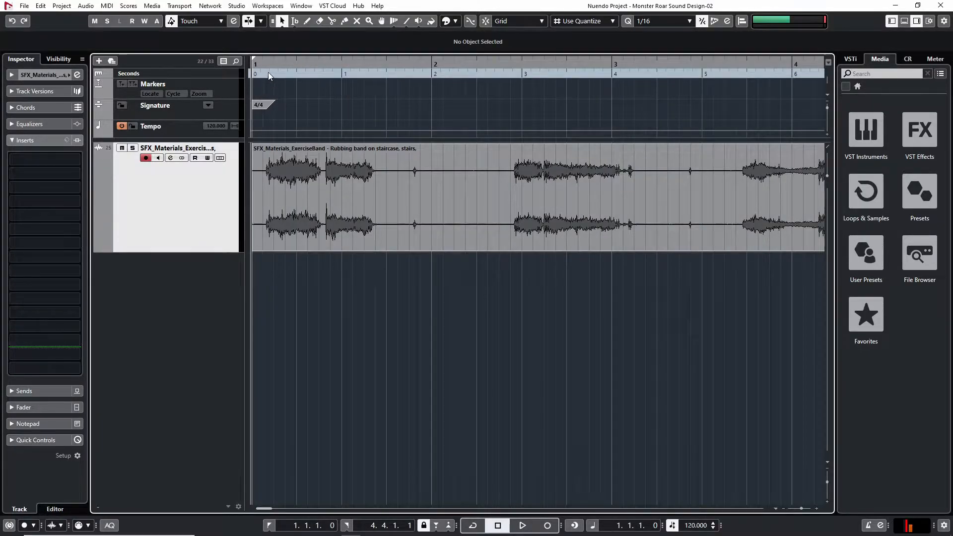
# Audition the exercise band recording from its start and around bar 12
pyautogui.moveTo(271, 65); pyautogui.dragTo(259, 66)
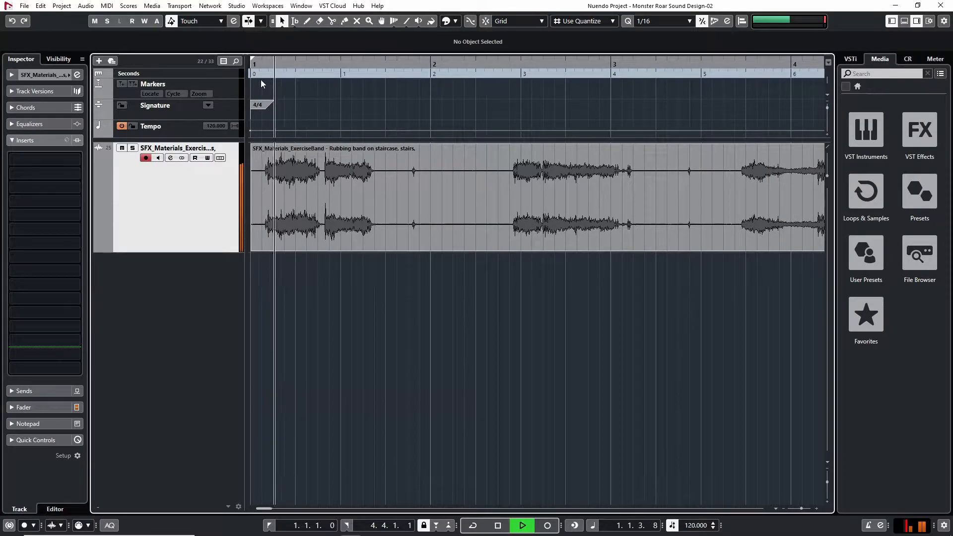
pyautogui.press('space')
pyautogui.press('g')
pyautogui.press('g')
pyautogui.press('g')
pyautogui.press('g')
pyautogui.press('g')
pyautogui.press('g')
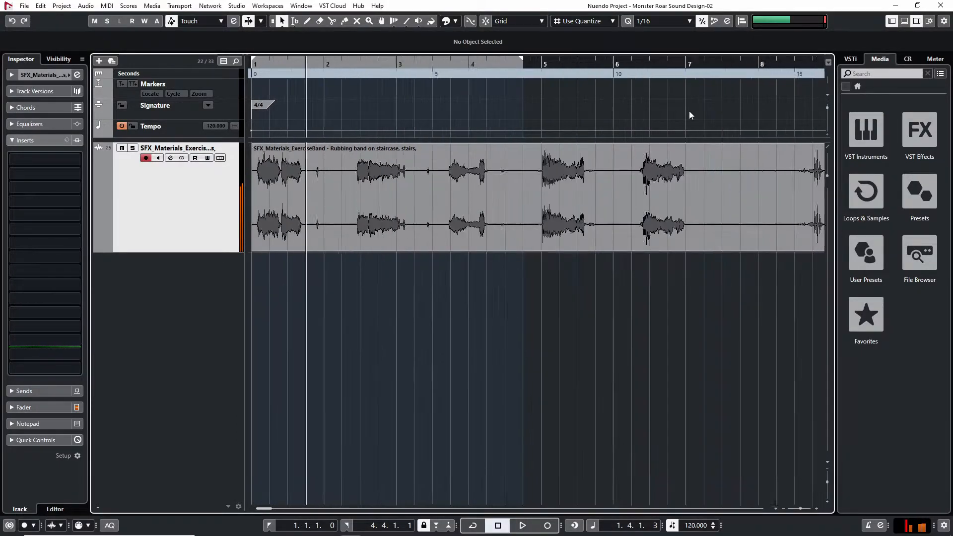
pyautogui.click(678, 66)
pyautogui.press('space')
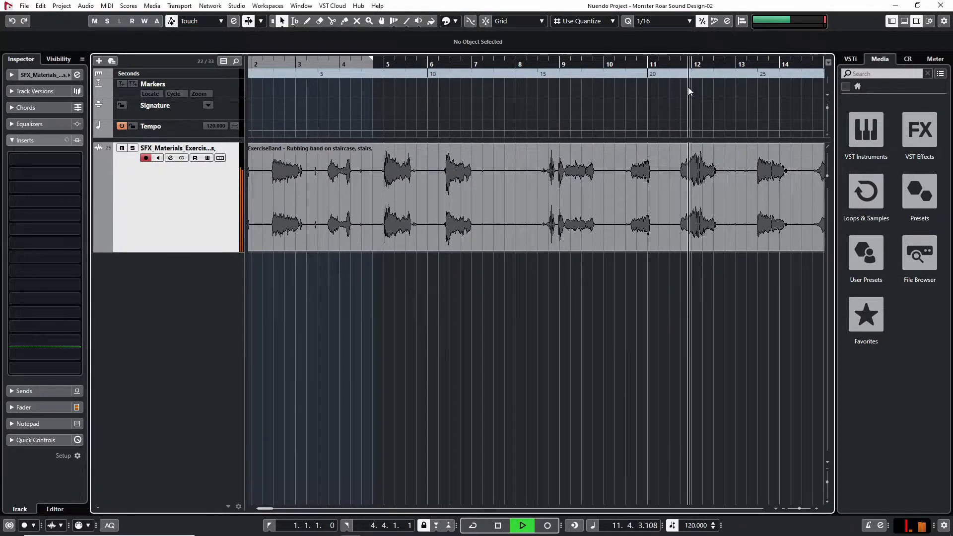
pyautogui.press('space')
# Cut out the swell around bar 12 of the recording and move it to a new track beneath, starting at 1.4.3.74
pyautogui.click(672, 180)
pyautogui.click(723, 182)
pyautogui.press('1')
pyautogui.moveTo(688, 184); pyautogui.dragTo(272, 287)
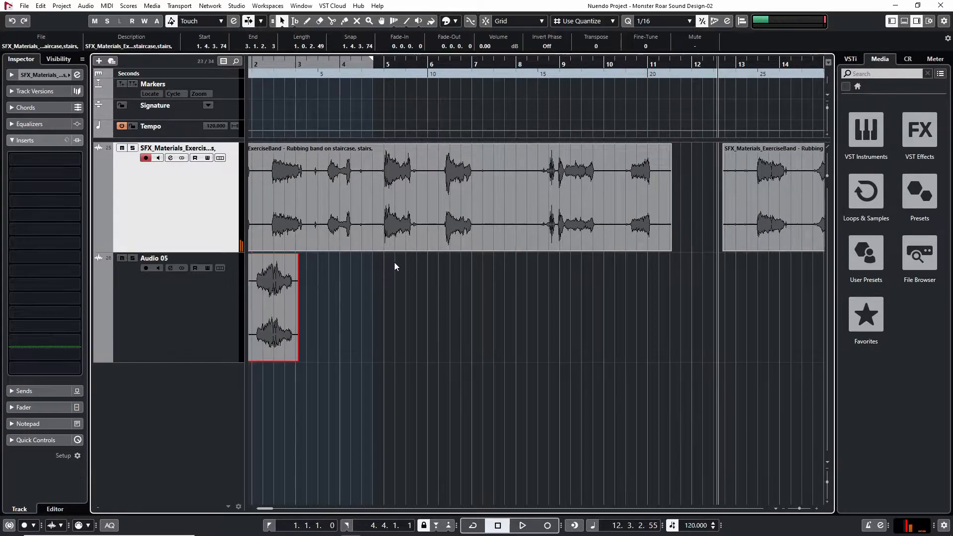
# Audition the part of the recording that starts around bar 13
pyautogui.press('g')
pyautogui.press('g')
pyautogui.press('g')
pyautogui.press('g')
pyautogui.press('h')
pyautogui.press('h')
pyautogui.press('h')
pyautogui.press('h')
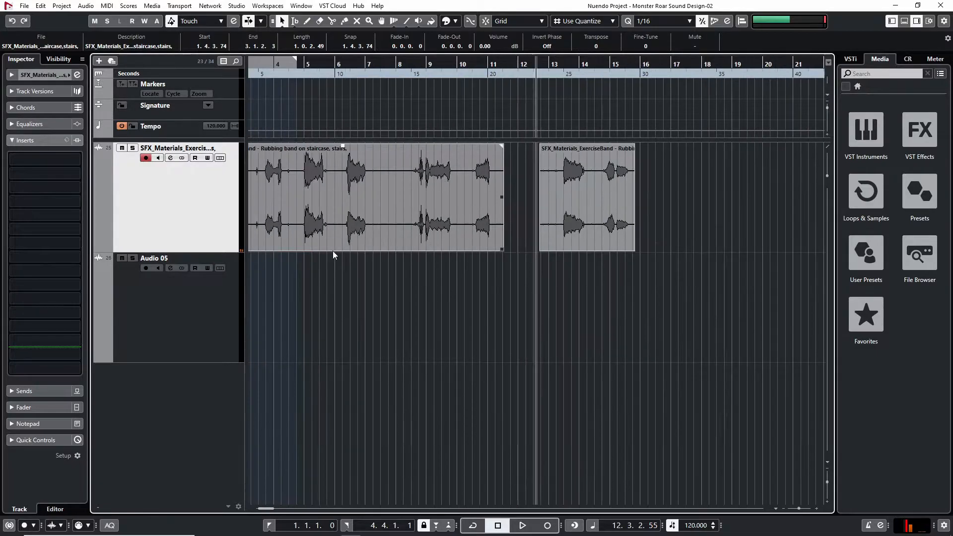
pyautogui.click(602, 64)
pyautogui.press('space')
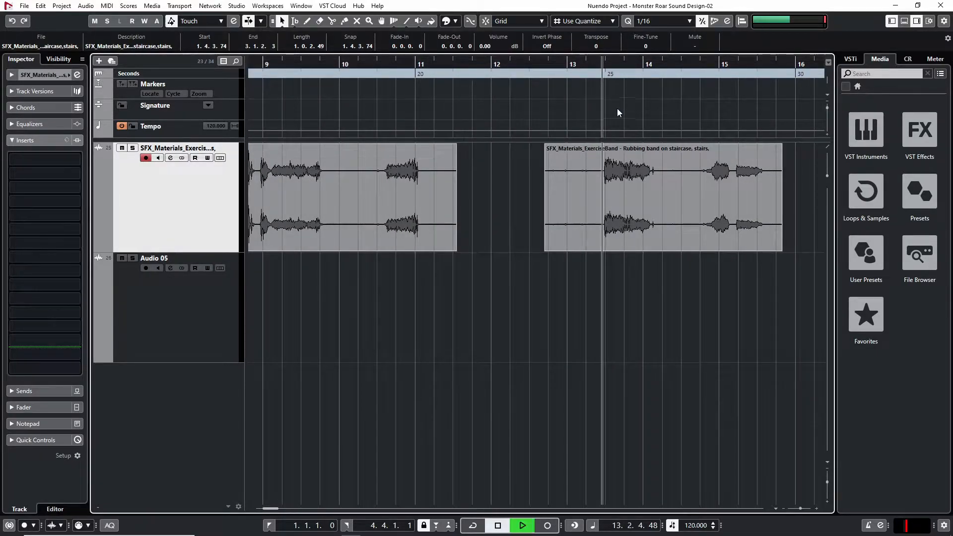
pyautogui.press('space')
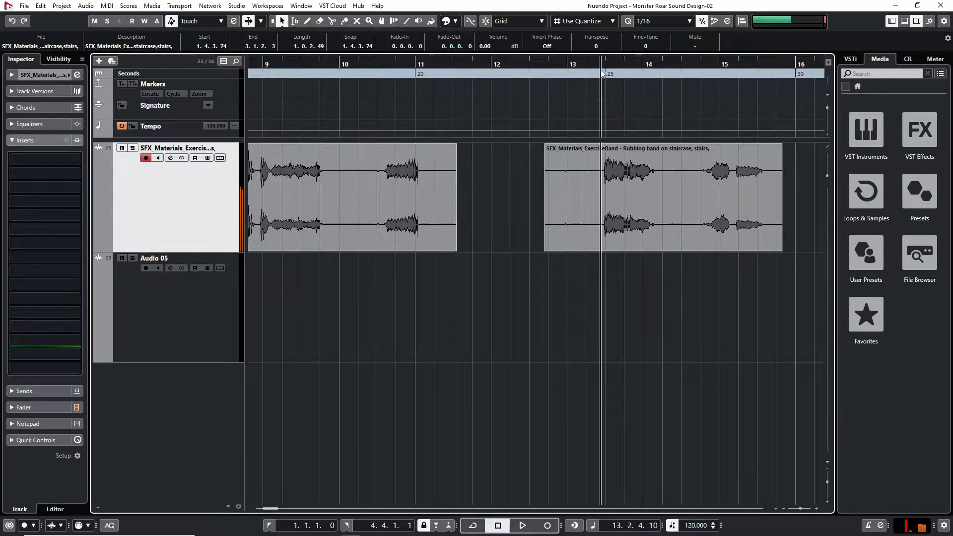
# Cut out the section from 13.2.2.75 to 14.2.1.80 and move it down to Audio 05 at the same time position
pyautogui.press('3')
pyautogui.click(661, 181)
pyautogui.press('1')
pyautogui.moveTo(632, 183); pyautogui.dragTo(633, 271)
# Play the source recording around bar 5 and again from the project start alongside the first extracted clip
pyautogui.press('g')
pyautogui.press('g')
pyautogui.hscroll(-5, 721, 291)
pyautogui.hscroll(-2, 721, 294)
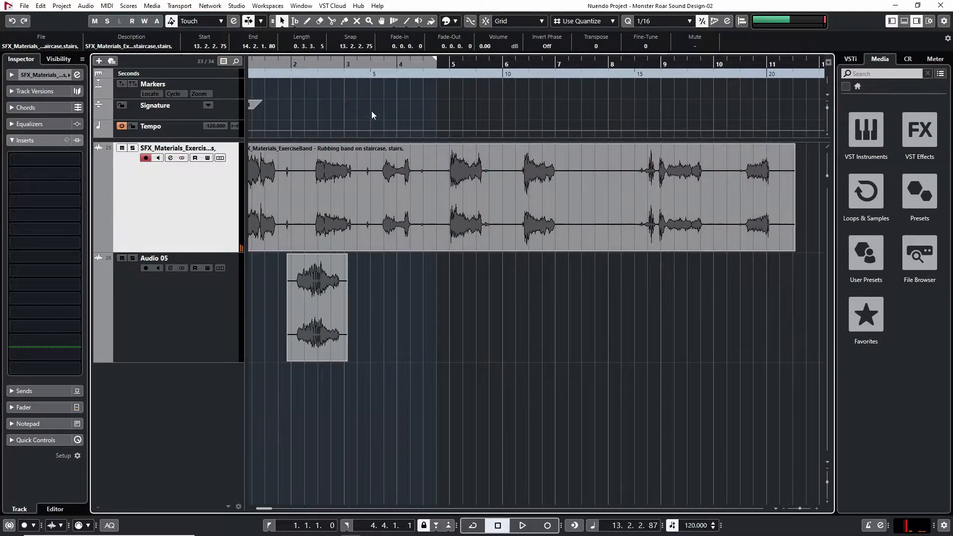
pyautogui.press('g')
pyautogui.click(415, 74)
pyautogui.press('space')
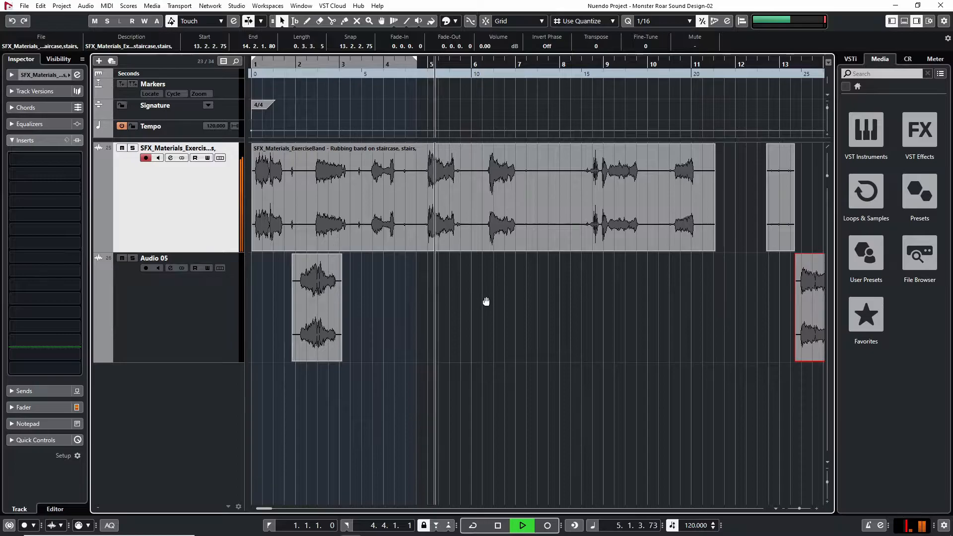
pyautogui.press('space')
pyautogui.moveTo(358, 76); pyautogui.dragTo(252, 87)
pyautogui.press('space')
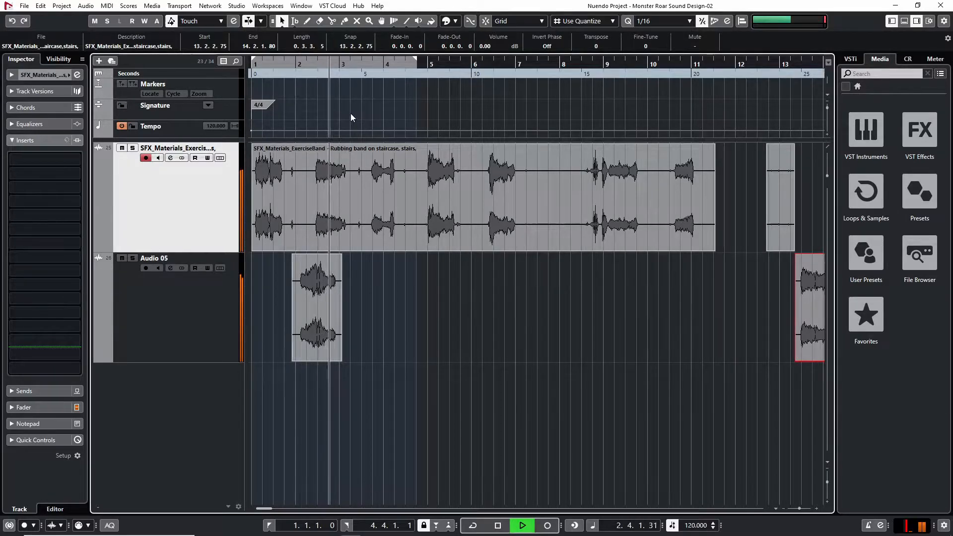
# Move the first extracted clip on Audio 05 earlier to start at 1.2.1.61 and play on from about bar 2
pyautogui.moveTo(330, 265); pyautogui.dragTo(302, 264)
pyautogui.click(314, 70)
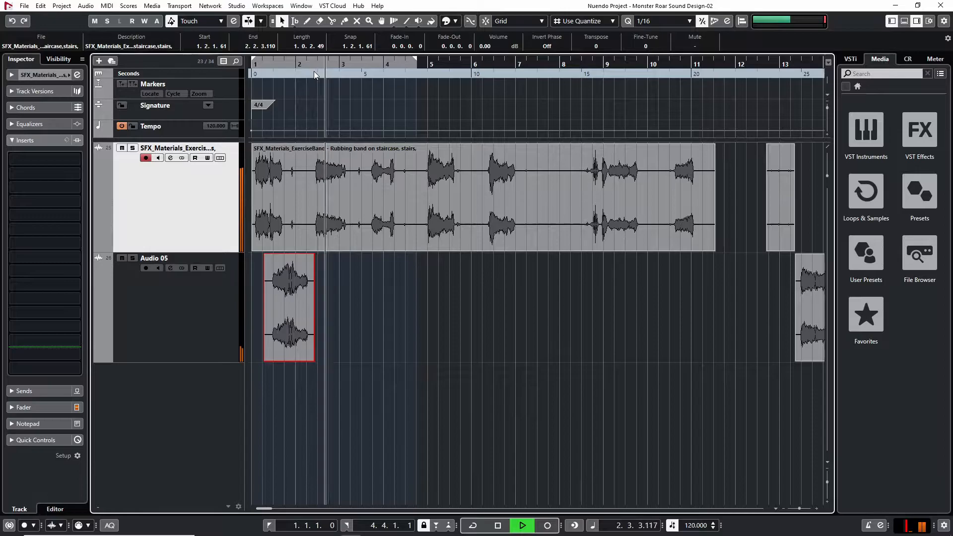
pyautogui.press('space')
# Audition the source recording's burst at bar 5 repeatedly, starting just before it
pyautogui.click(425, 68)
pyautogui.press('space')
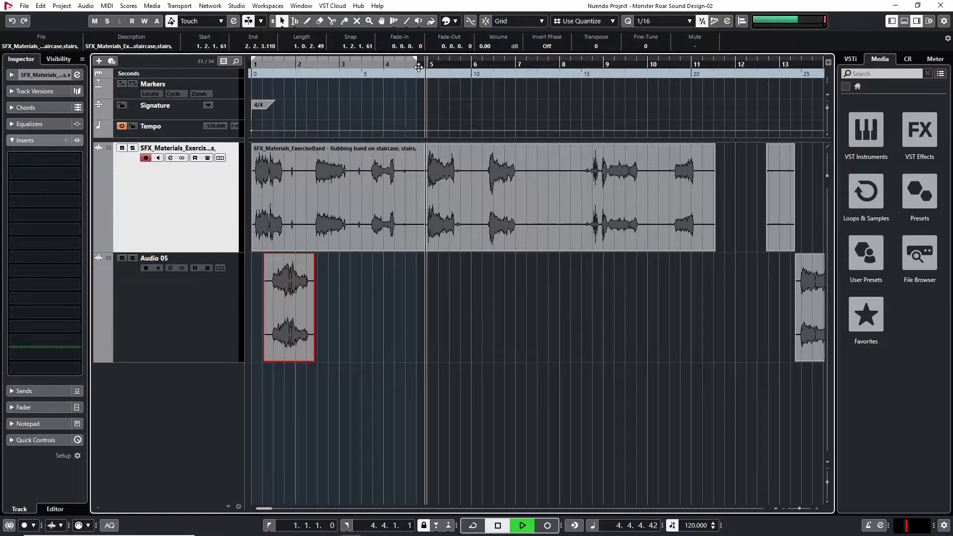
pyautogui.press('space')
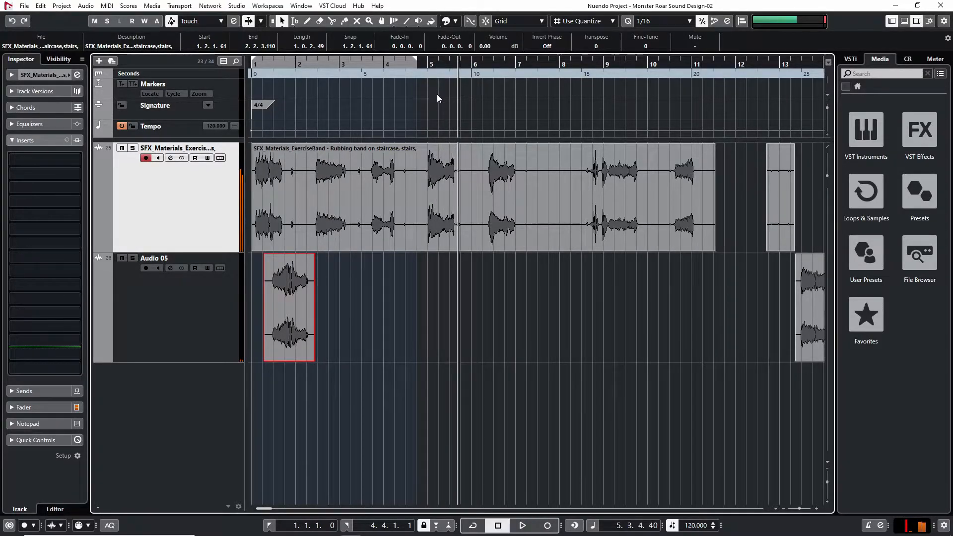
pyautogui.click(424, 70)
pyautogui.press('space')
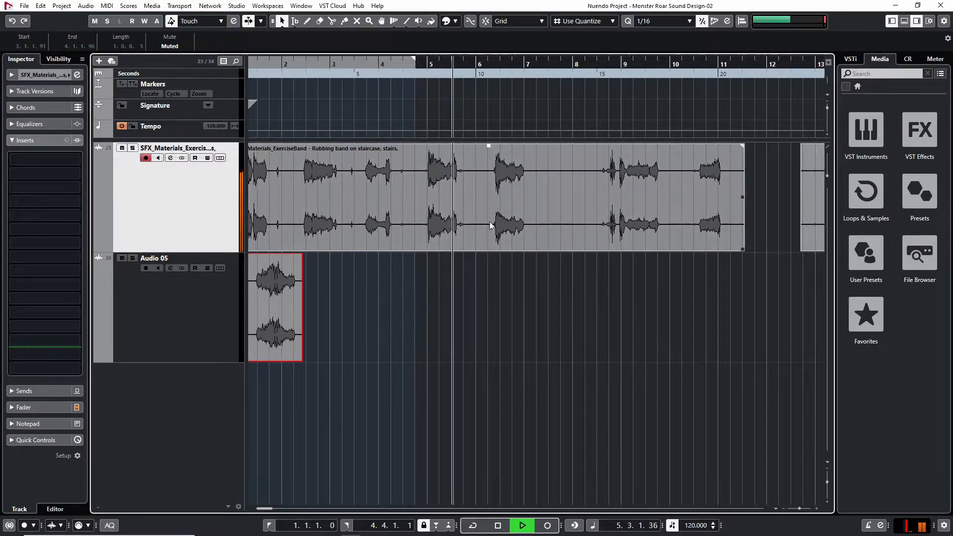
pyautogui.press('space')
# Cut out the section from 4.4.1.68 to 5.4.2.72 and move it to a new track beneath, aligned with the first extracted clip
pyautogui.press('3')
pyautogui.click(466, 190)
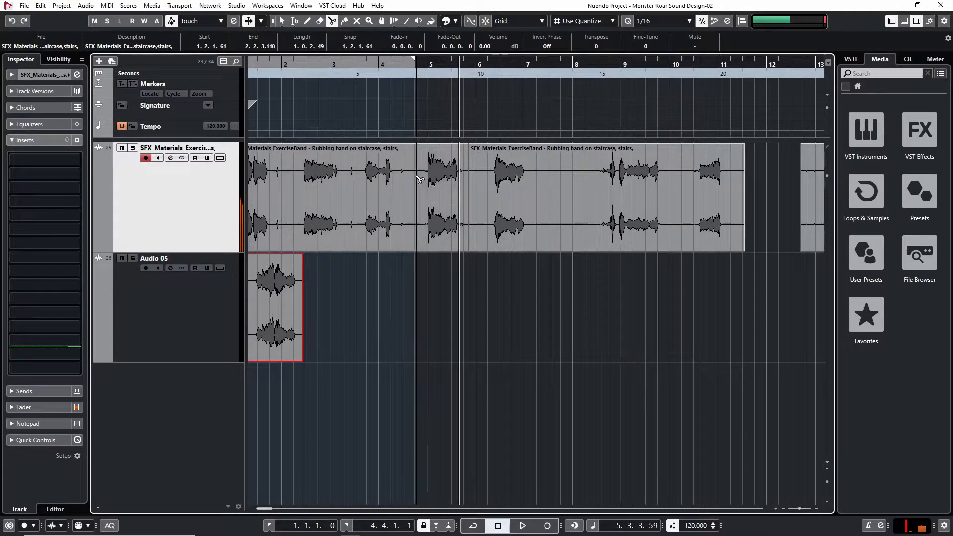
pyautogui.moveTo(439, 197); pyautogui.dragTo(291, 386)
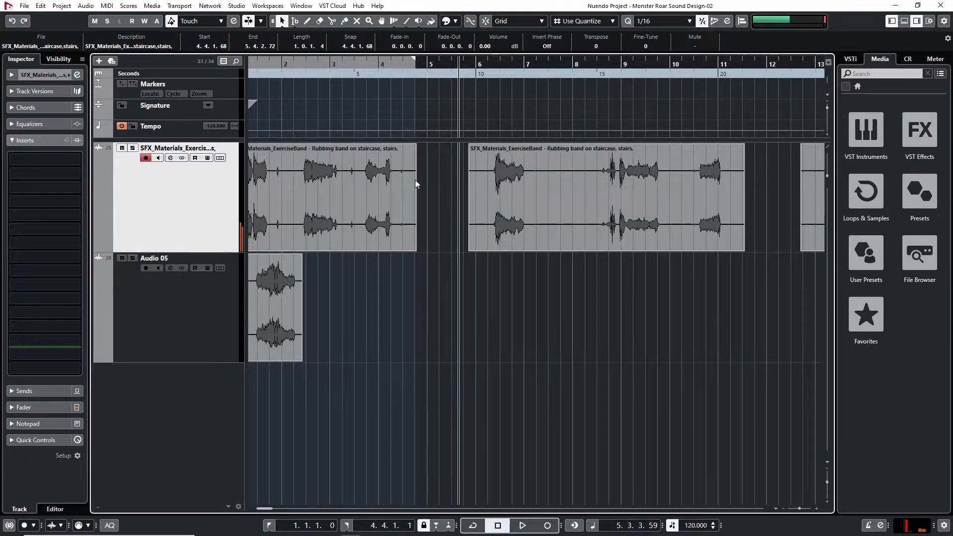
# Mute all four remaining pieces of the source recording on the top track
pyautogui.press('g')
pyautogui.press('g')
pyautogui.moveTo(663, 173); pyautogui.dragTo(142, 201)
pyautogui.hotkey('shift', 'm')
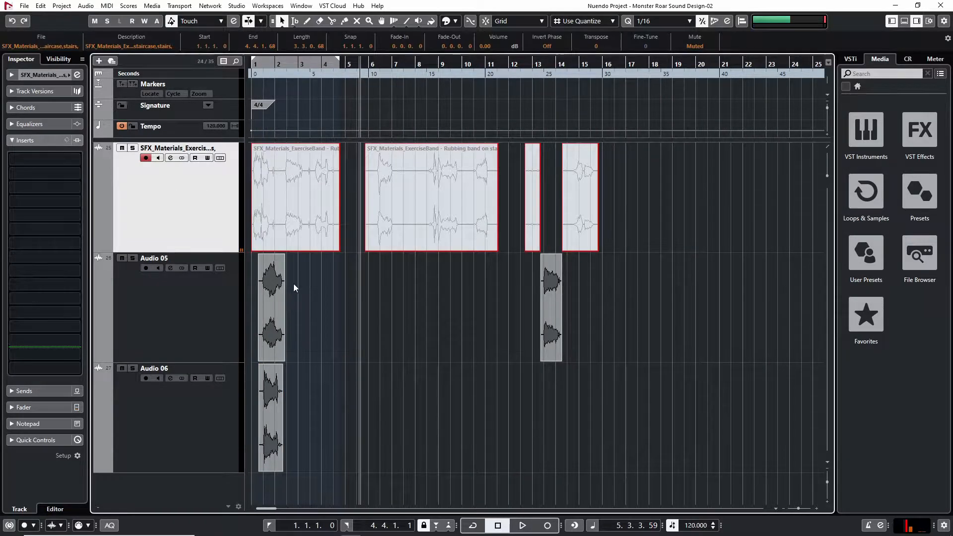
pyautogui.click(333, 308)
# Move the extracted clip near bar 13 on Audio 05 back to start at 3.1.1.35
pyautogui.press('h')
pyautogui.press('h')
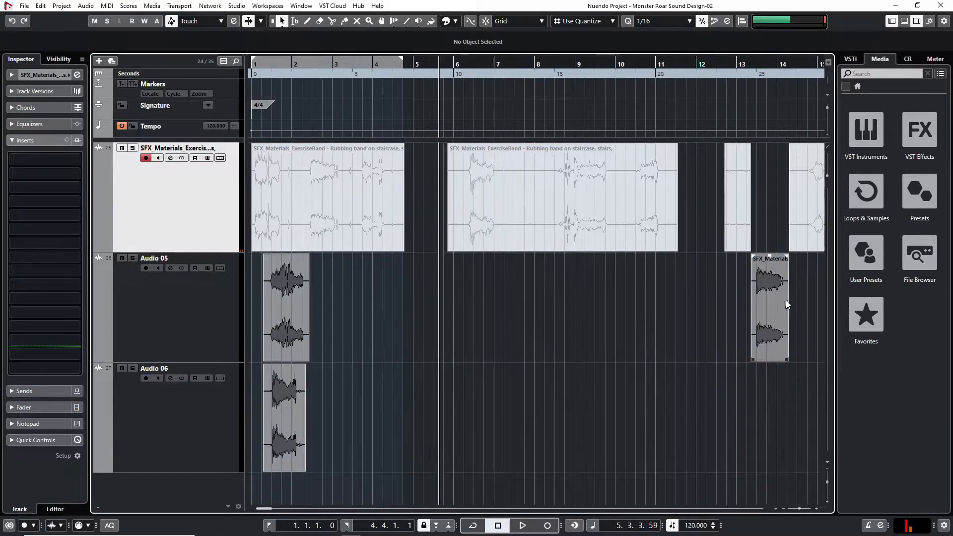
pyautogui.press('g')
pyautogui.moveTo(686, 301); pyautogui.dragTo(338, 308)
# Shift the second clip on Audio 05 to start at 3.4.4.110 and mute it
pyautogui.press('h')
pyautogui.press('h')
pyautogui.press('h')
pyautogui.press('h')
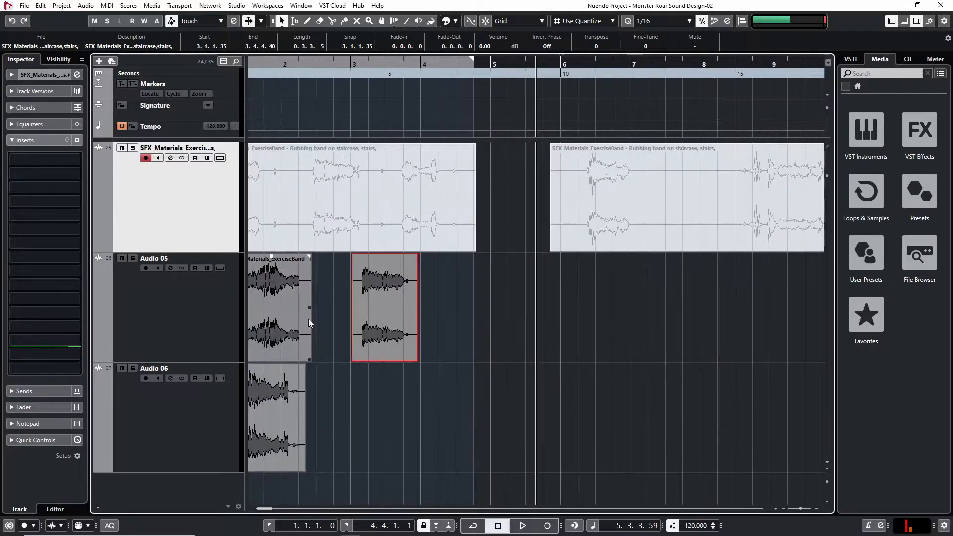
pyautogui.press('h')
pyautogui.press('h')
pyautogui.hscroll(-5, 439, 301)
pyautogui.click(304, 64)
pyautogui.press('h')
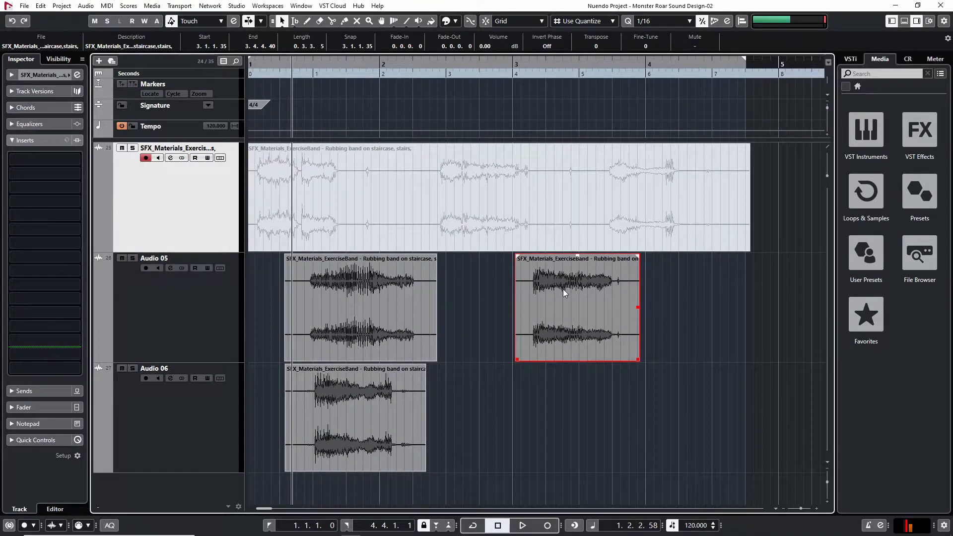
pyautogui.moveTo(564, 294); pyautogui.dragTo(692, 292)
pyautogui.hotkey('shift', 'm')
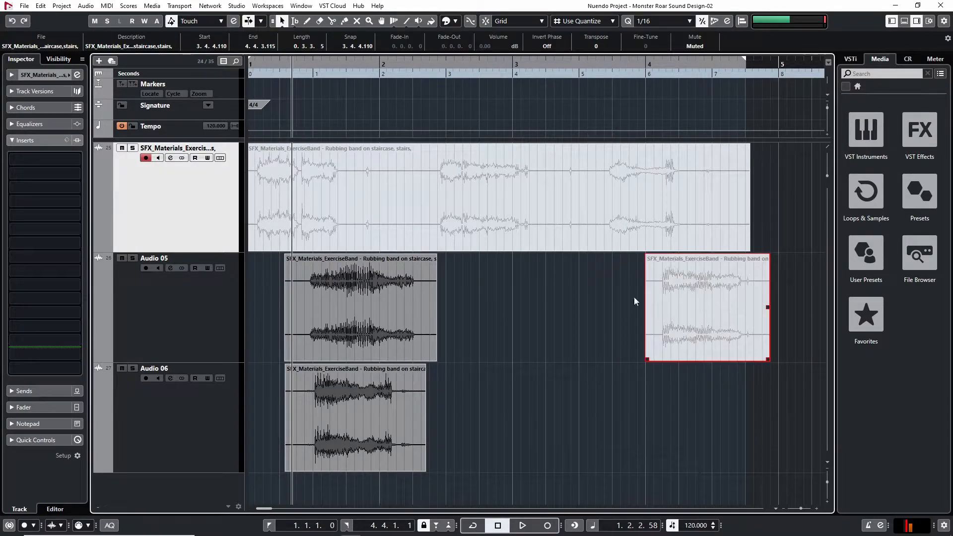
# Play the two layered clips together and time-stretch the Audio 06 clip so it ends at 2.3.1.34
pyautogui.press('space')
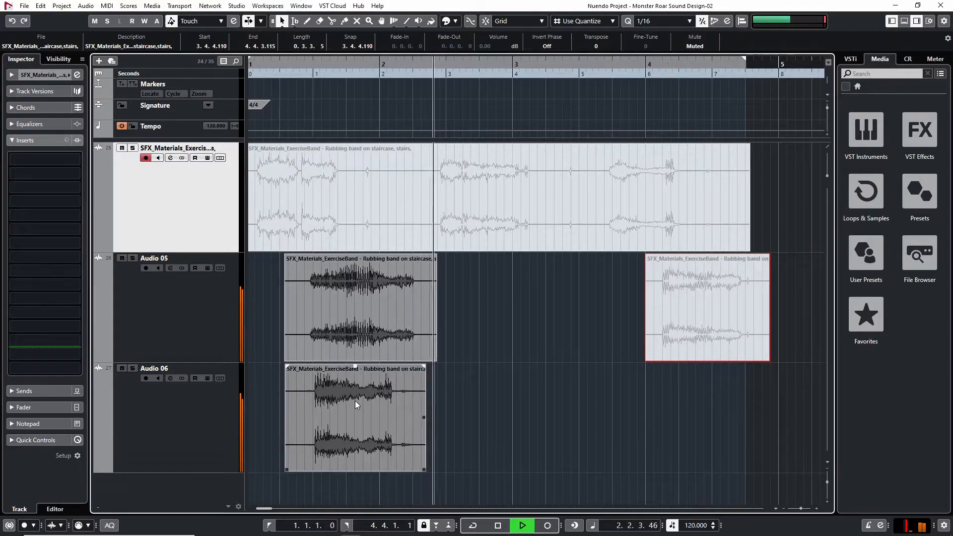
pyautogui.press('space')
pyautogui.press('1')
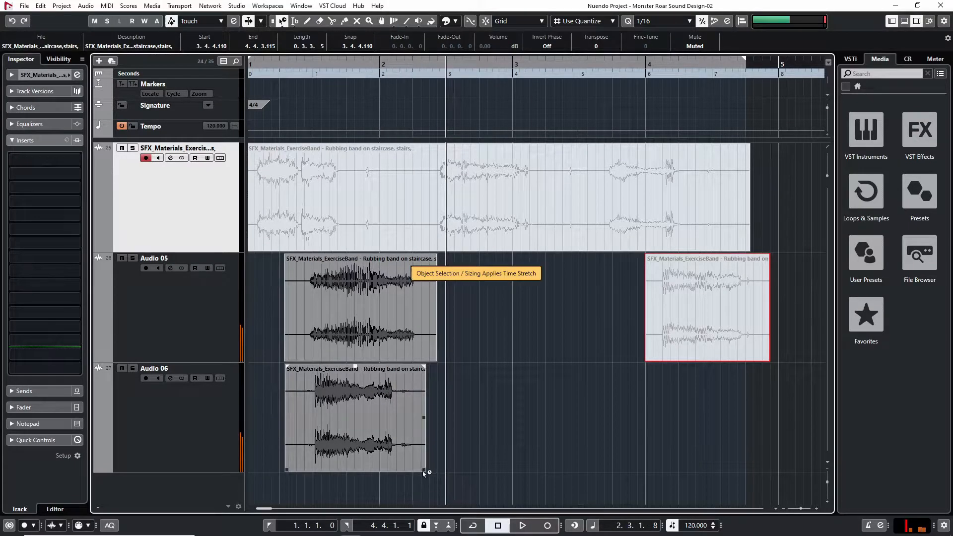
pyautogui.moveTo(424, 471); pyautogui.dragTo(448, 471)
pyautogui.press('1')
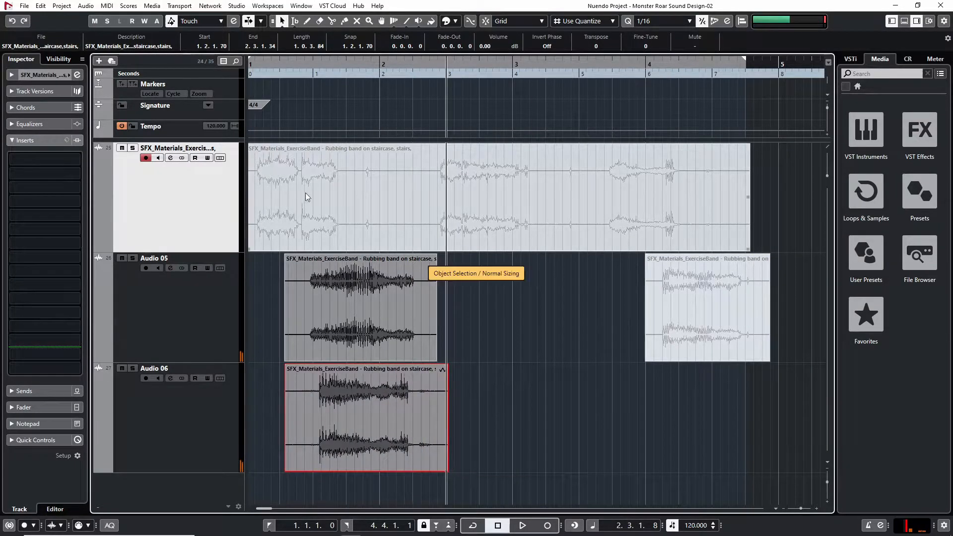
# Audition the stretched Audio 06 clip soloed, and again unsoloed together with the Audio 05 clip
pyautogui.click(296, 64)
pyautogui.press('space')
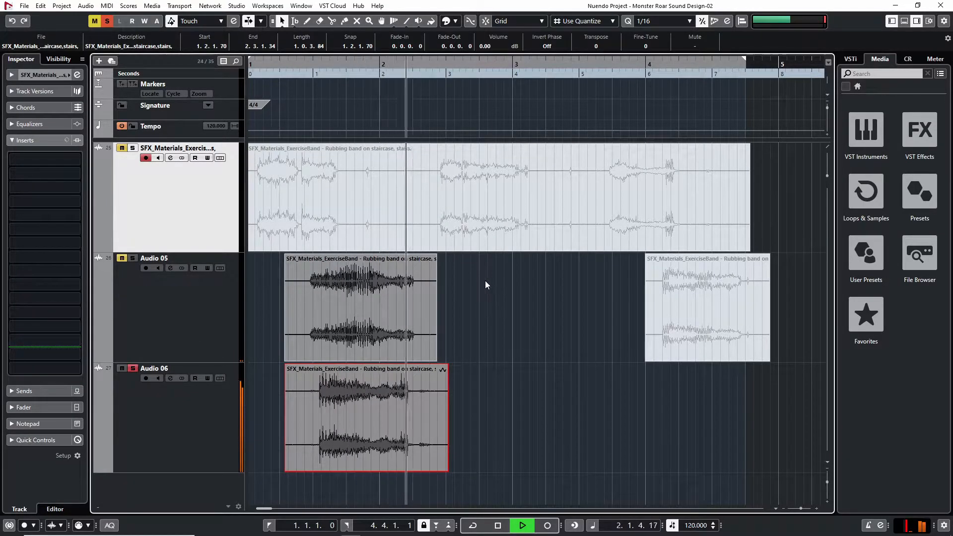
pyautogui.press('space')
pyautogui.click(133, 370)
pyautogui.moveTo(309, 69); pyautogui.dragTo(293, 93)
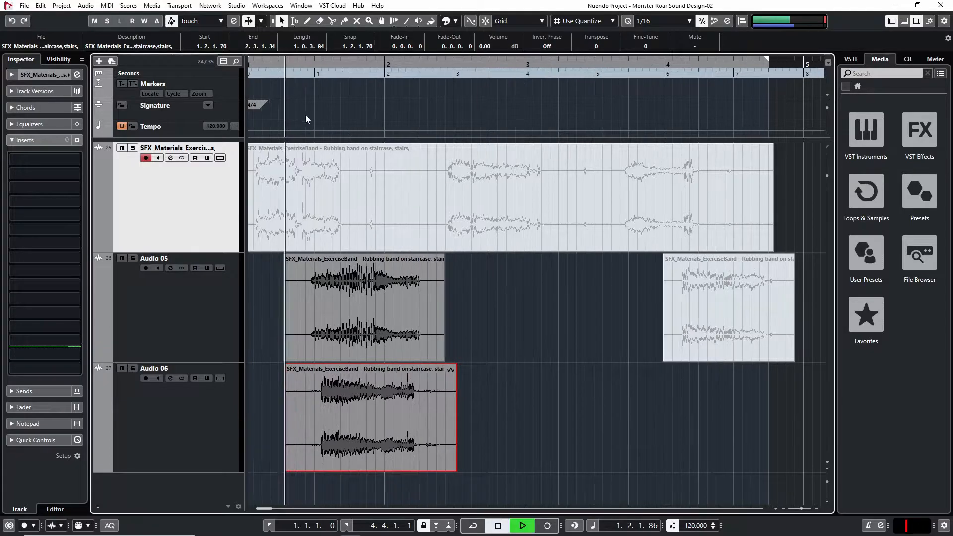
pyautogui.press('space')
pyautogui.click(585, 406)
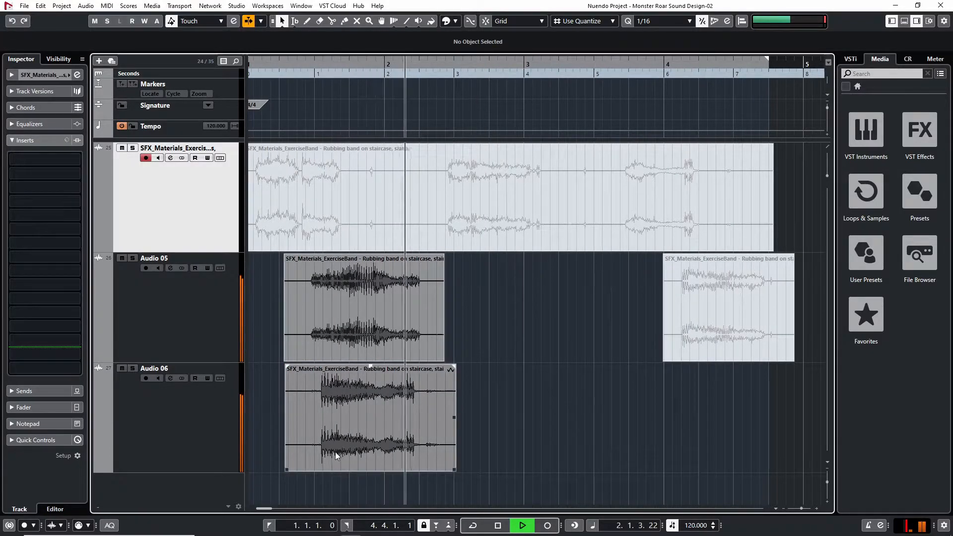
pyautogui.press('space')
# Resize the front of the Audio 06 clip so it starts at 1.2.3.118
pyautogui.press('1')
pyautogui.press('1')
pyautogui.moveTo(286, 469); pyautogui.dragTo(306, 466)
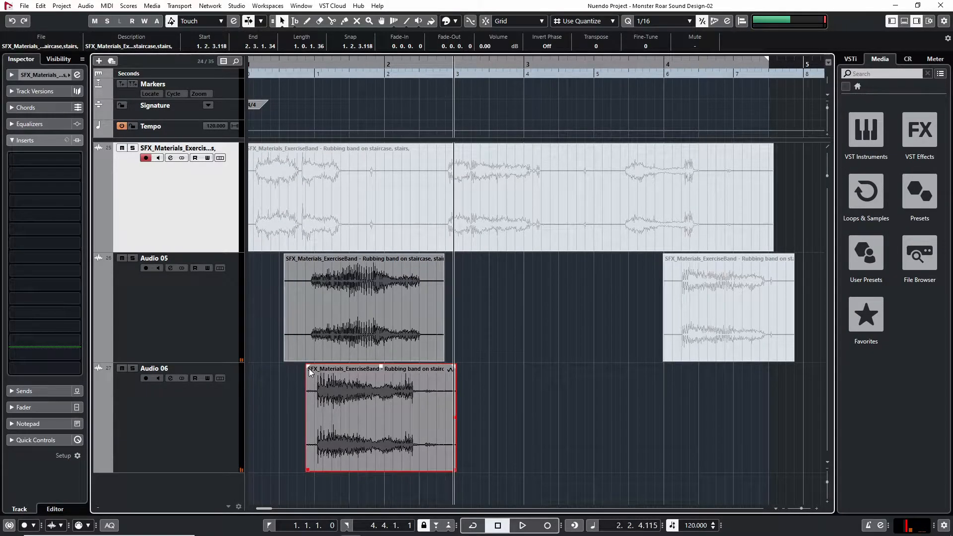
# Give the Audio 06 clip a fade-in of 0.0.3.63 and play it together with the Audio 05 clip
pyautogui.moveTo(326, 367); pyautogui.dragTo(336, 368)
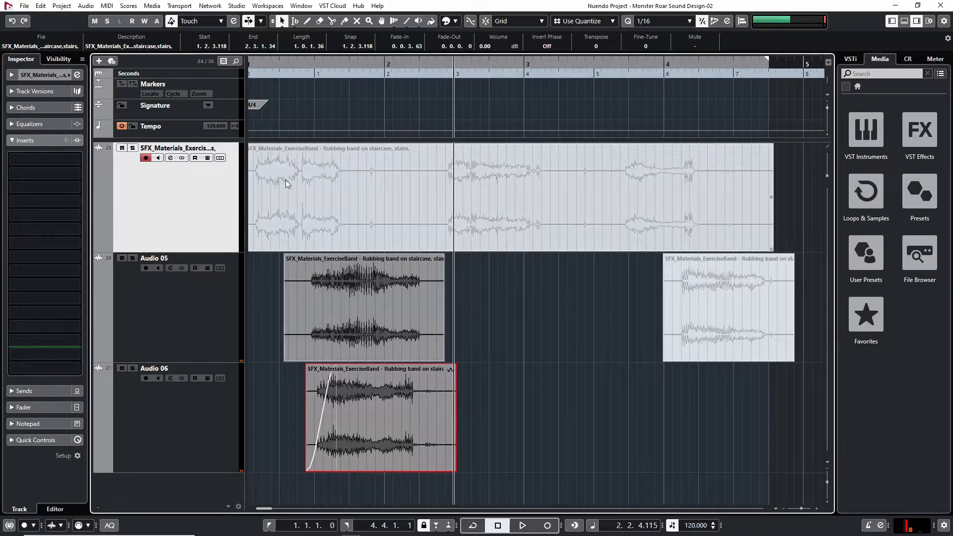
pyautogui.click(287, 67)
pyautogui.press('space')
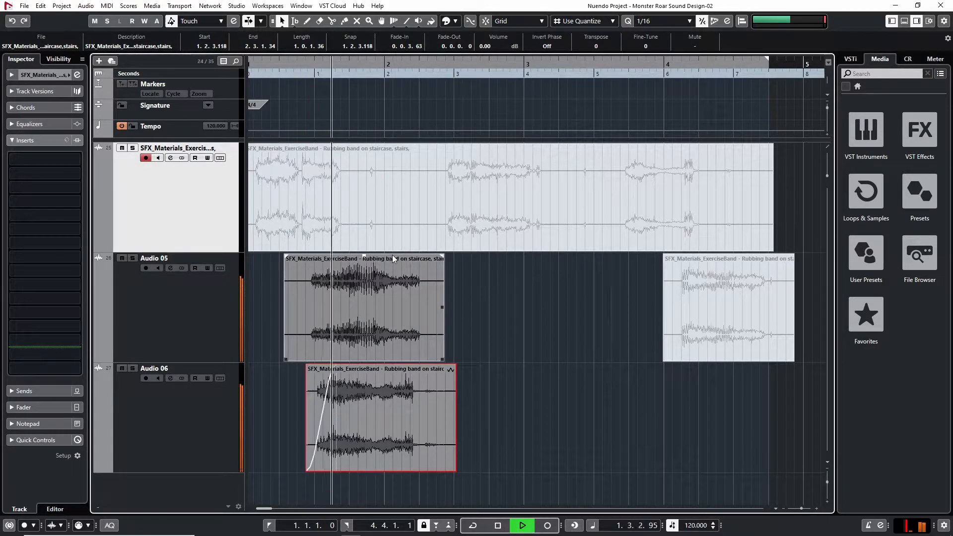
pyautogui.press('space')
pyautogui.click(276, 66)
pyautogui.press('space')
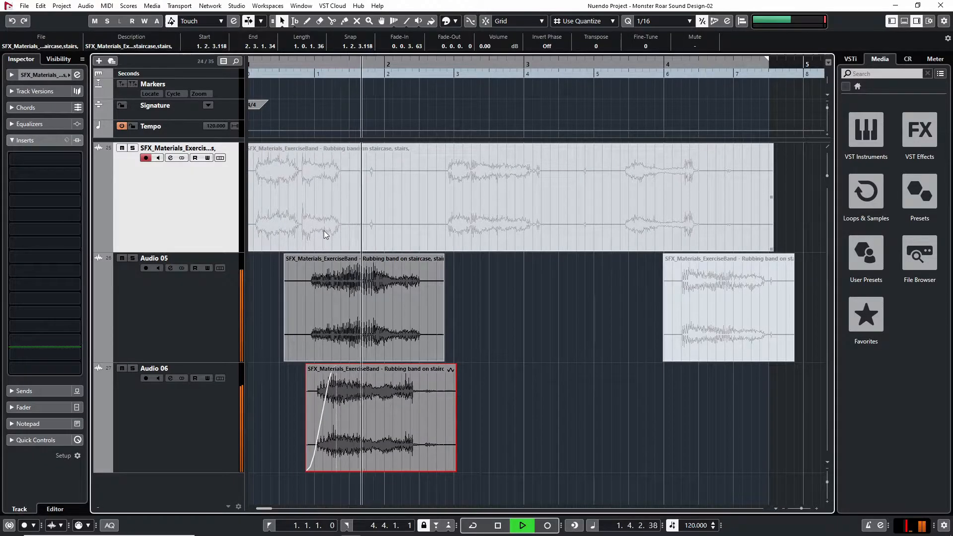
pyautogui.press('space')
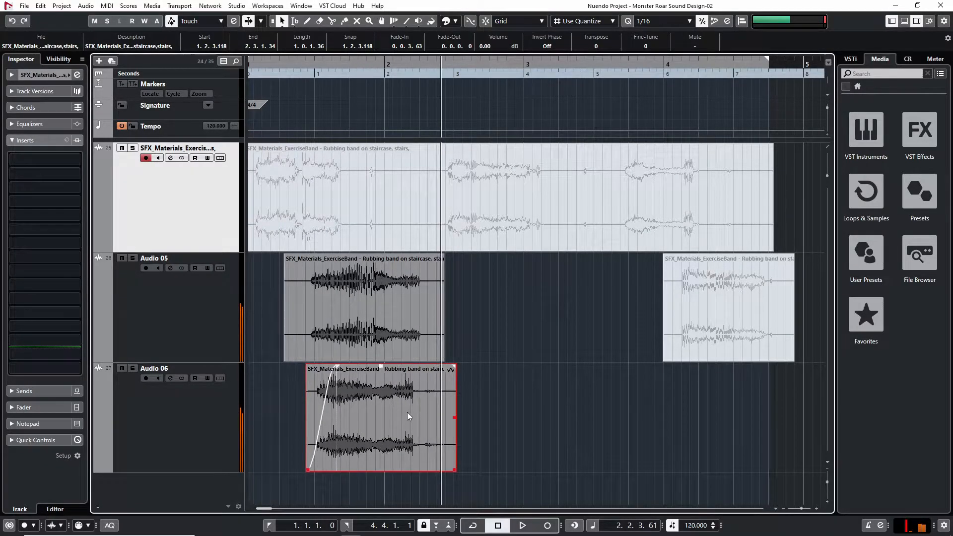
# Move the Audio 06 clip to start at 1.2.3.57 and play both layers from before the clips
pyautogui.moveTo(406, 413); pyautogui.dragTo(404, 400)
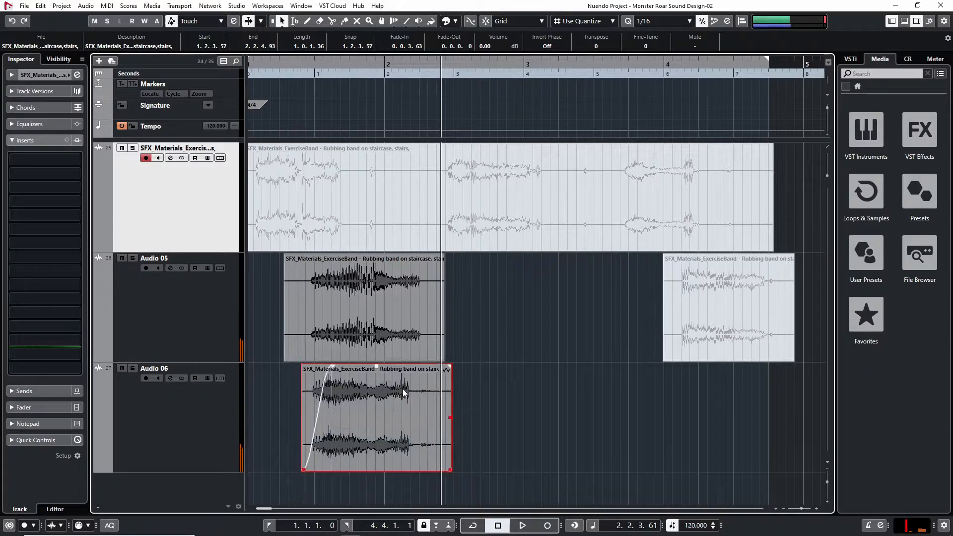
pyautogui.click(300, 64)
pyautogui.press('space')
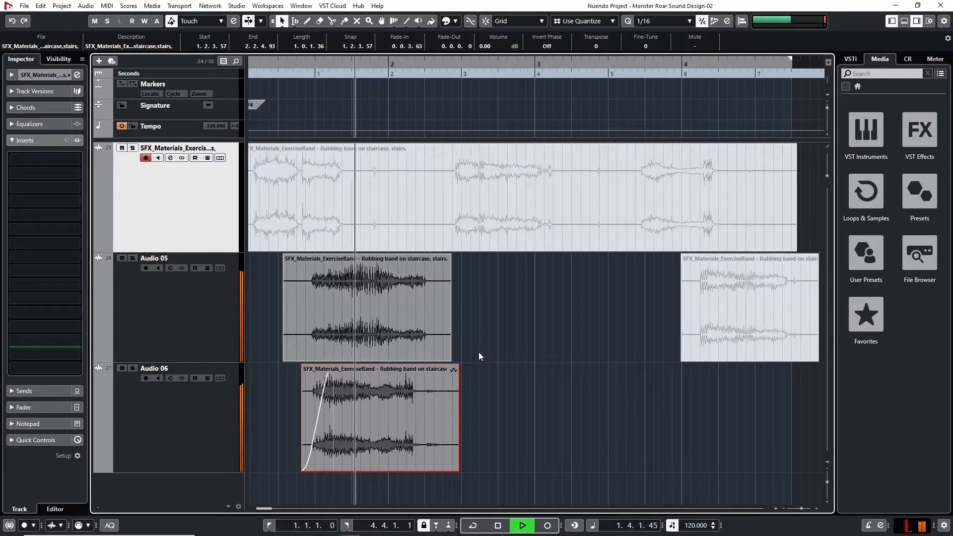
pyautogui.click(551, 387)
pyautogui.press('g')
pyautogui.press('g')
pyautogui.press('g')
pyautogui.press('g')
pyautogui.press('g')
pyautogui.press('space')
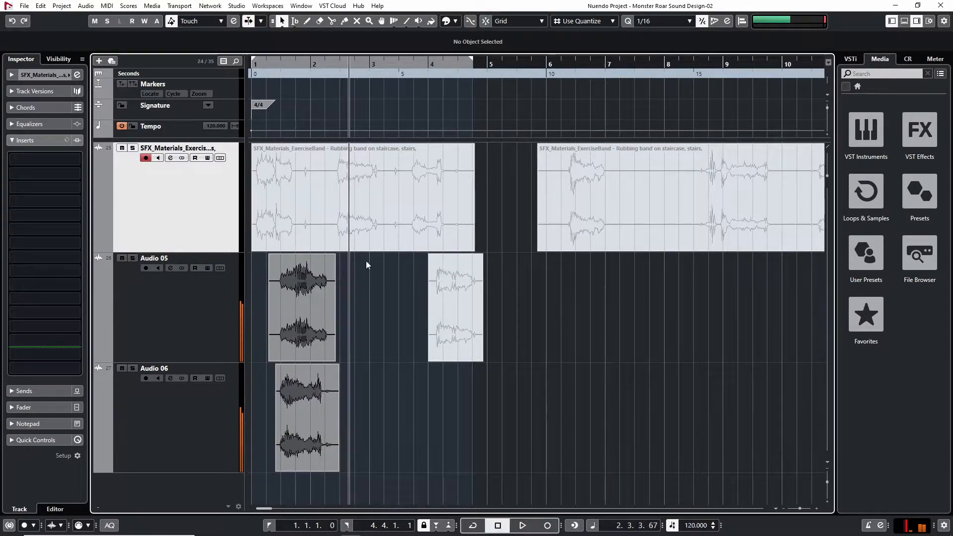
# Time-stretch the Audio 06 clip so it ends at 2.3.2.22 and give it a fade-out of 0.1.1.70
pyautogui.press('h')
pyautogui.press('h')
pyautogui.press('h')
pyautogui.press('h')
pyautogui.press('h')
pyautogui.press('h')
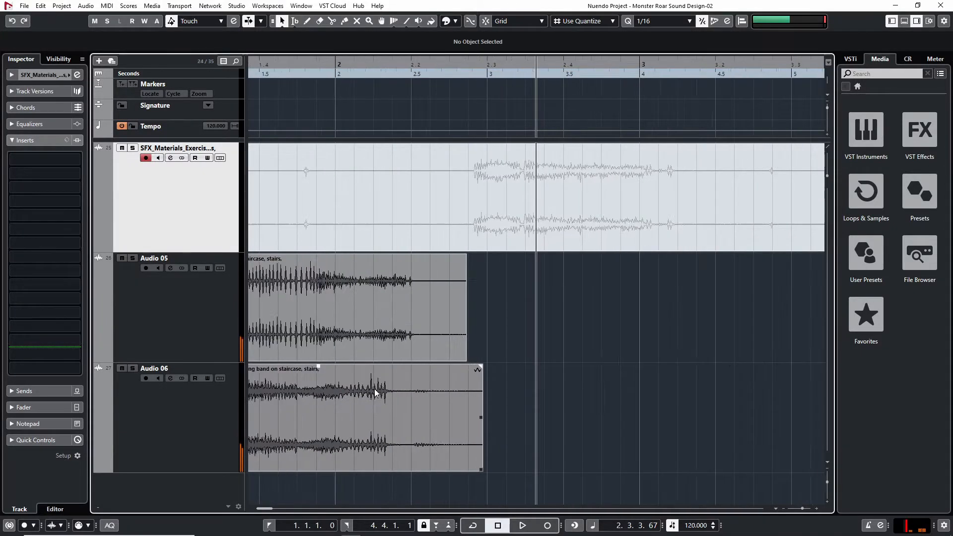
pyautogui.press('1')
pyautogui.press('1')
pyautogui.moveTo(560, 469); pyautogui.dragTo(586, 470)
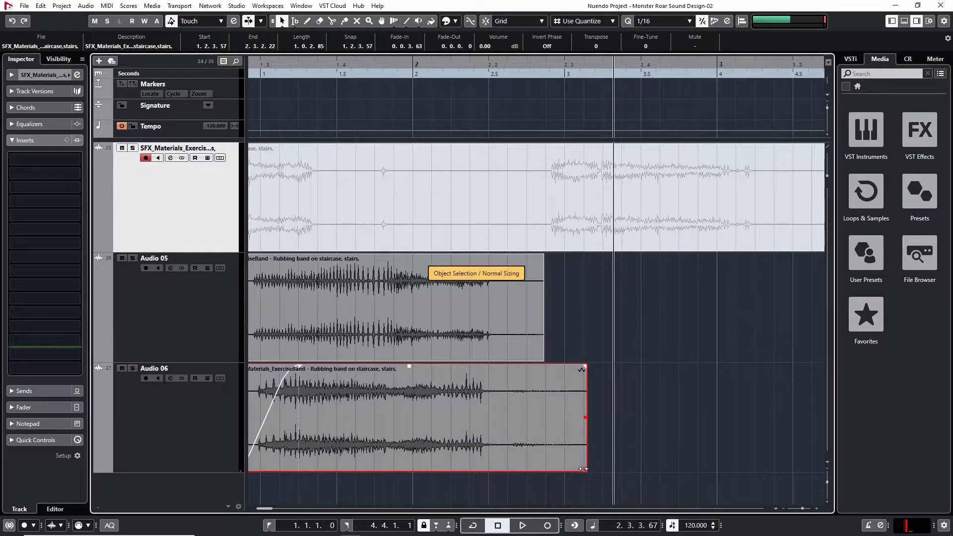
pyautogui.moveTo(583, 367); pyautogui.dragTo(488, 368)
# Audition the two layers together with the stretched and faded Audio 06 clip
pyautogui.press('1')
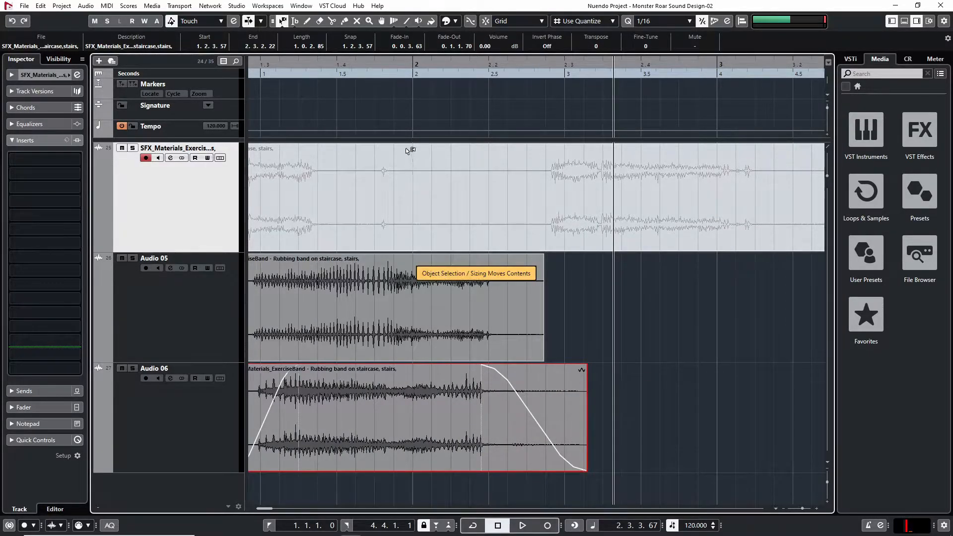
pyautogui.press('g')
pyautogui.click(299, 68)
pyautogui.press('space')
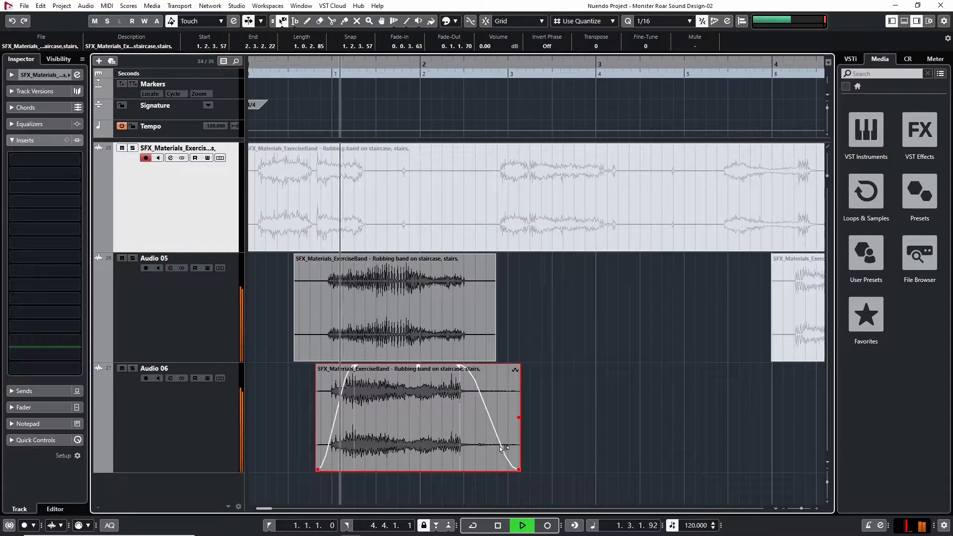
pyautogui.press('space')
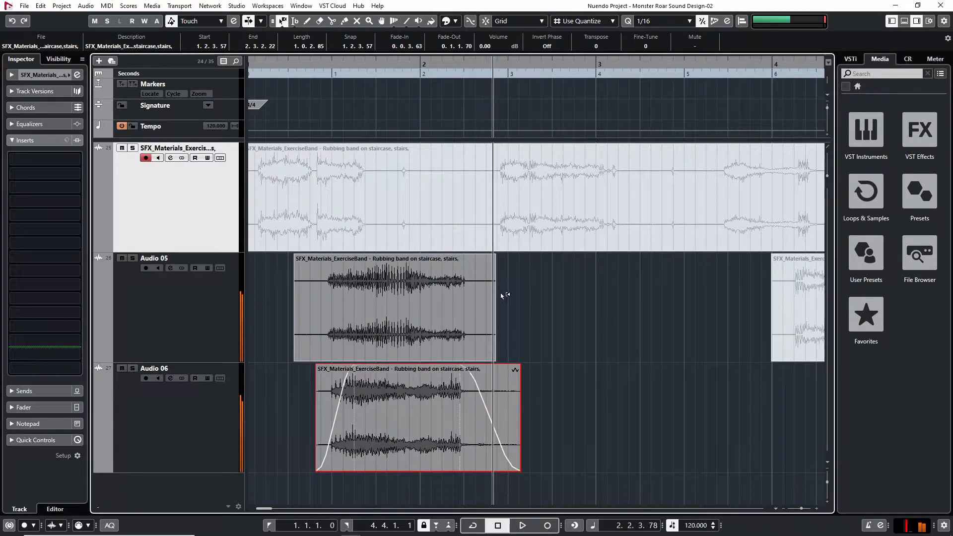
# Trim the Audio 05 clip to run from 1.2.2.103 to 2.2.2.67, with a fade-out of 0.0.0.103
pyautogui.press('1')
pyautogui.click(508, 346)
pyautogui.moveTo(494, 350); pyautogui.dragTo(480, 355)
pyautogui.moveTo(474, 254); pyautogui.dragTo(470, 255)
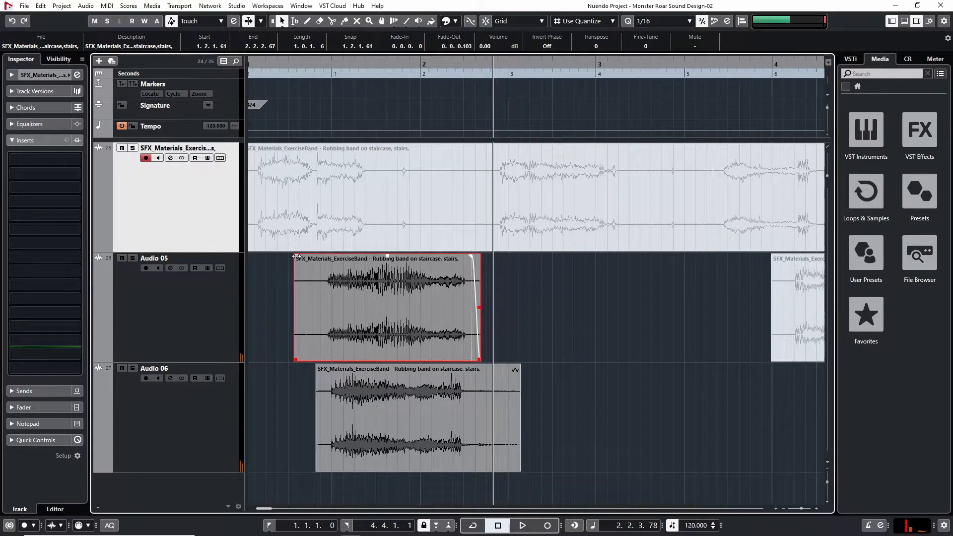
pyautogui.moveTo(298, 348); pyautogui.dragTo(307, 283)
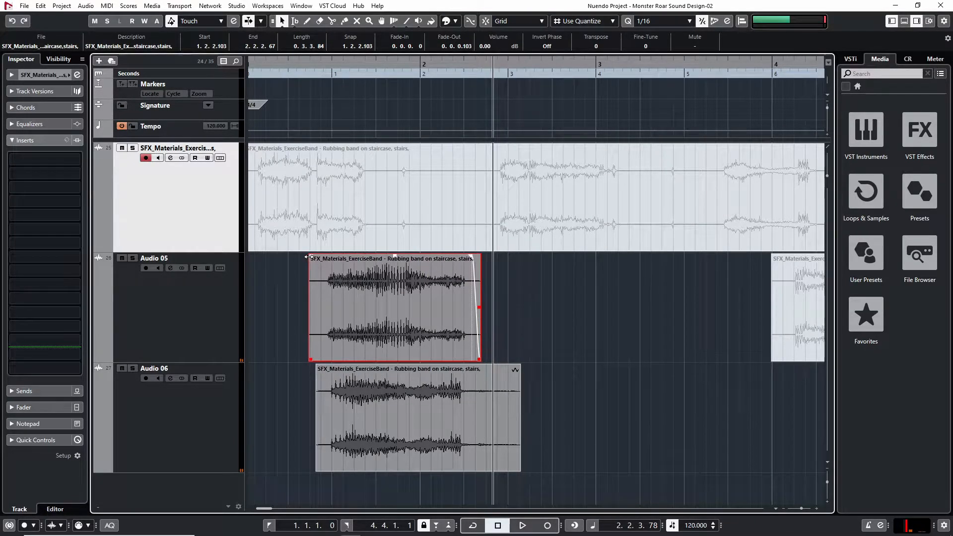
pyautogui.click(556, 276)
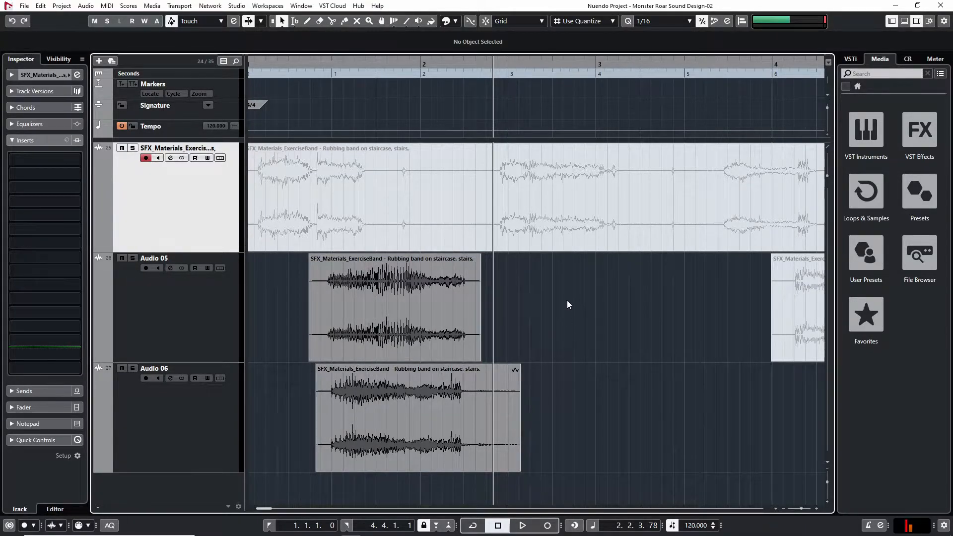
# Move the muted clip on Audio 05 up to the source recording track, starting at 17.3.3.19
pyautogui.scroll(-4, 569, 320)
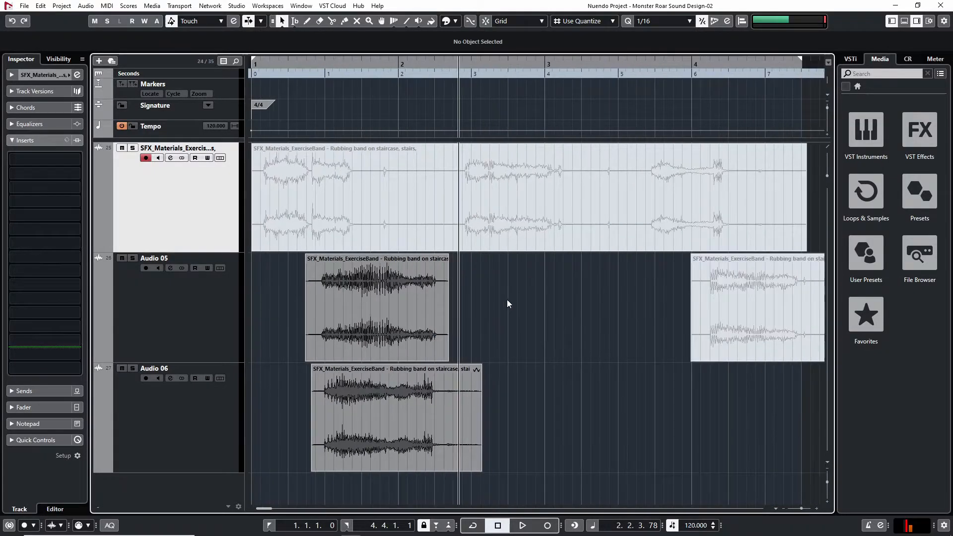
pyautogui.scroll(-1, 537, 317)
pyautogui.click(511, 304)
pyautogui.moveTo(511, 305); pyautogui.dragTo(737, 184)
pyautogui.scroll(-5, 488, 210)
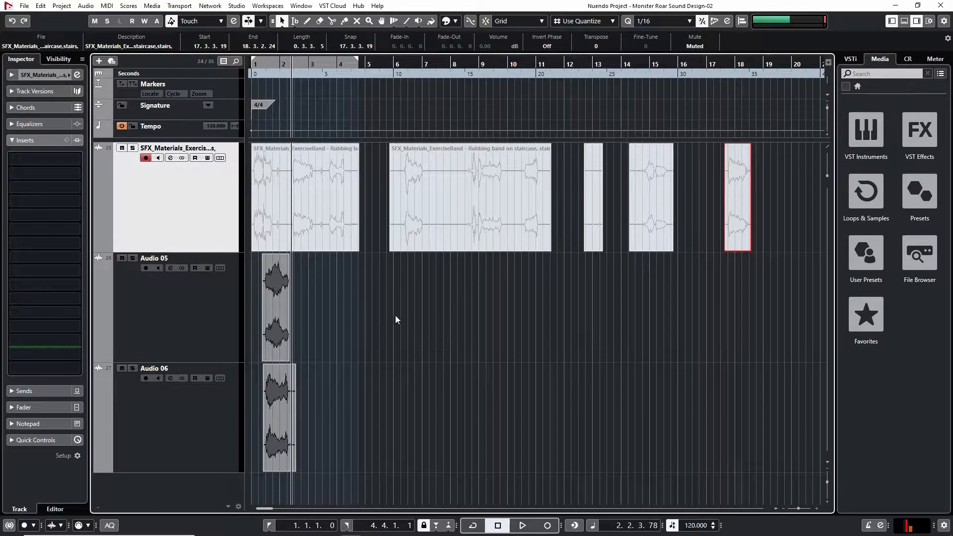
# Mute the Audio 06 clip
pyautogui.press('h')
pyautogui.press('h')
pyautogui.press('h')
pyautogui.press('h')
pyautogui.press('h')
pyautogui.press('h')
pyautogui.press('h')
pyautogui.press('h')
pyautogui.press('h')
pyautogui.press('h')
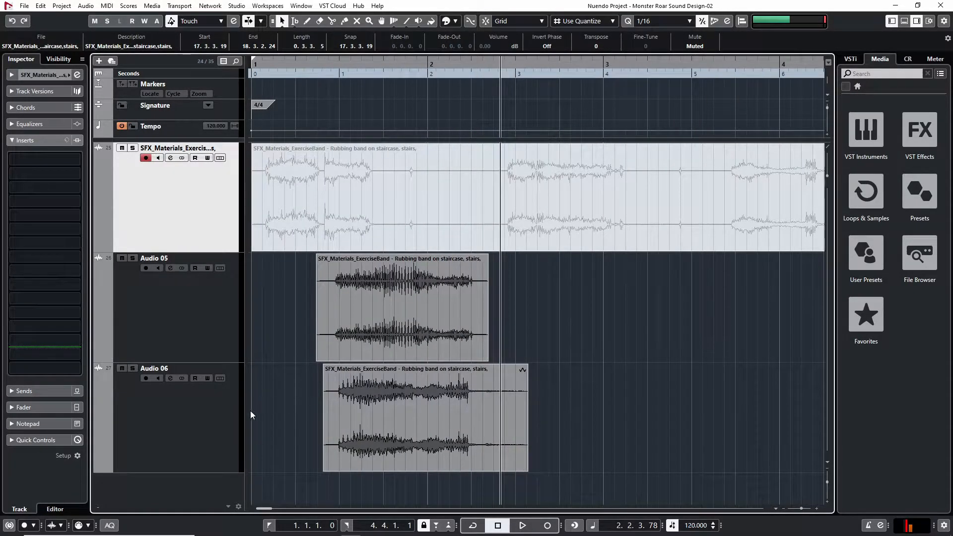
pyautogui.moveTo(591, 392); pyautogui.dragTo(442, 425)
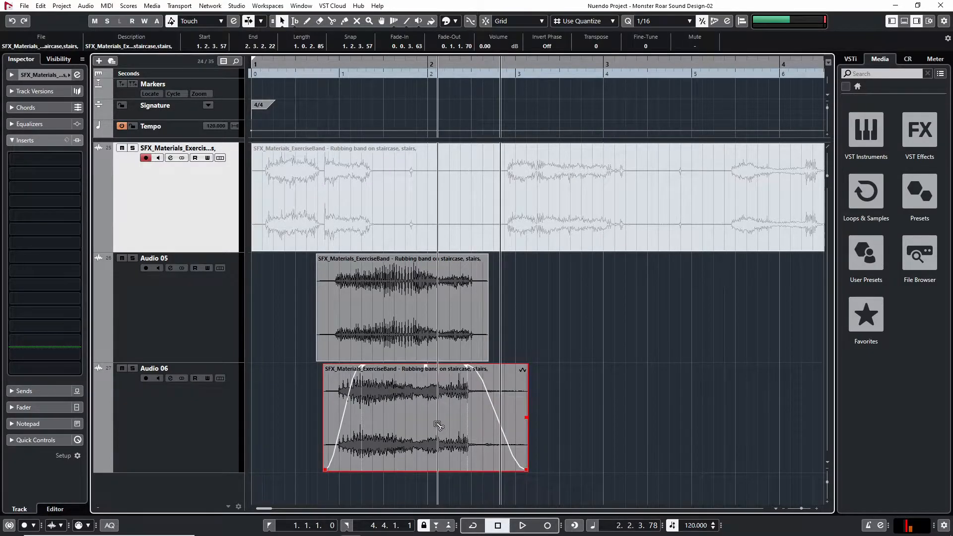
pyautogui.hotkey('shift', 'm')
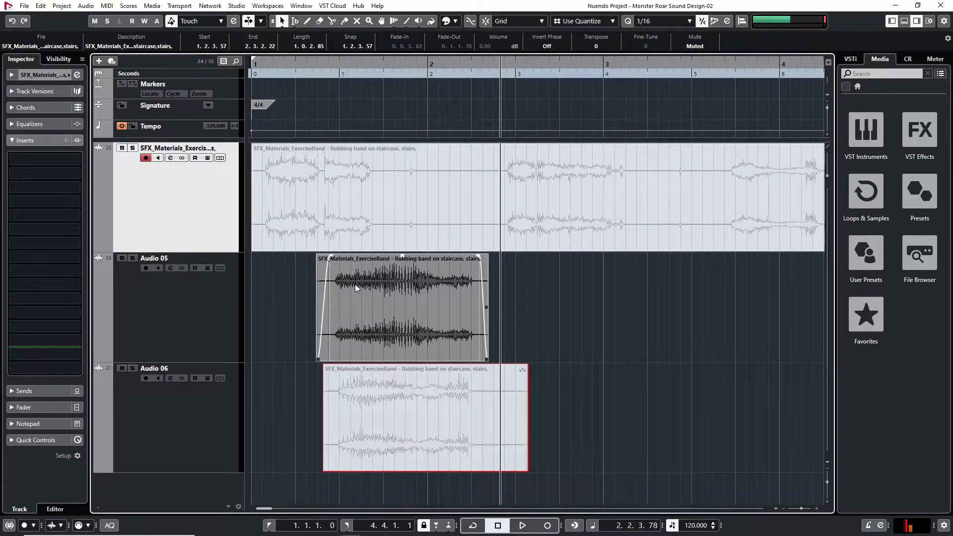
# Select the Audio 05 track and play its clip on its own from 1.2.3.48
pyautogui.moveTo(341, 64); pyautogui.dragTo(430, 415)
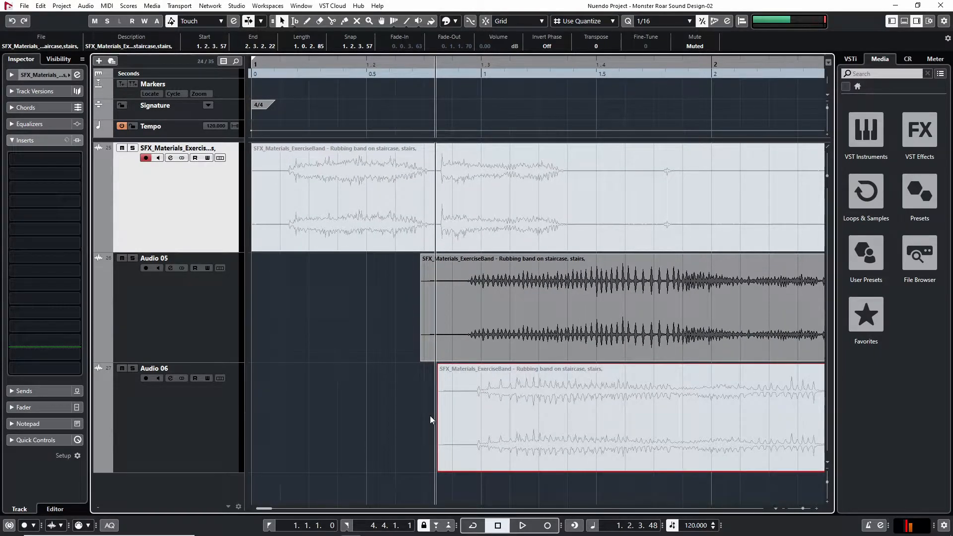
pyautogui.press('g')
pyautogui.press('g')
pyautogui.press('g')
pyautogui.press('g')
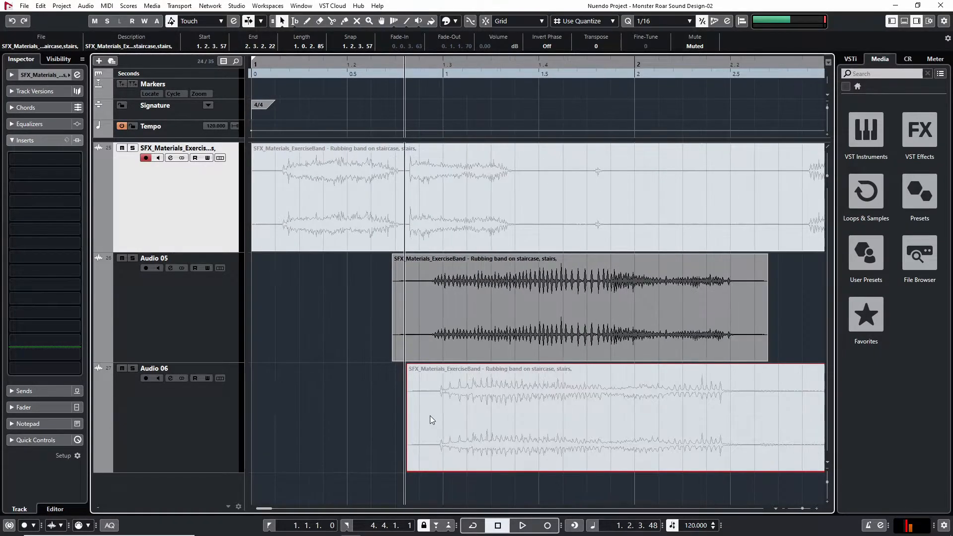
pyautogui.press('h')
pyautogui.press('h')
pyautogui.press('h')
pyautogui.hscroll(1, 449, 298)
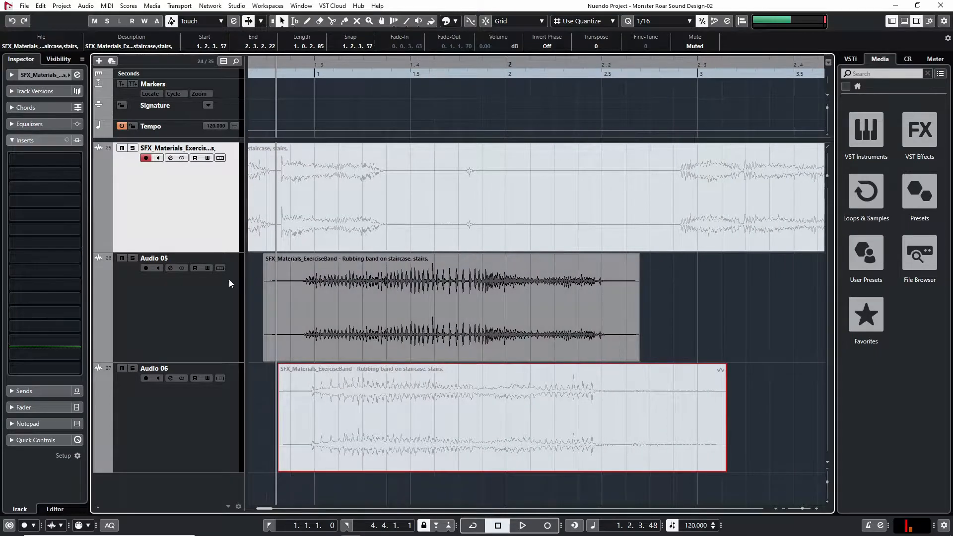
pyautogui.click(171, 293)
pyautogui.press('space')
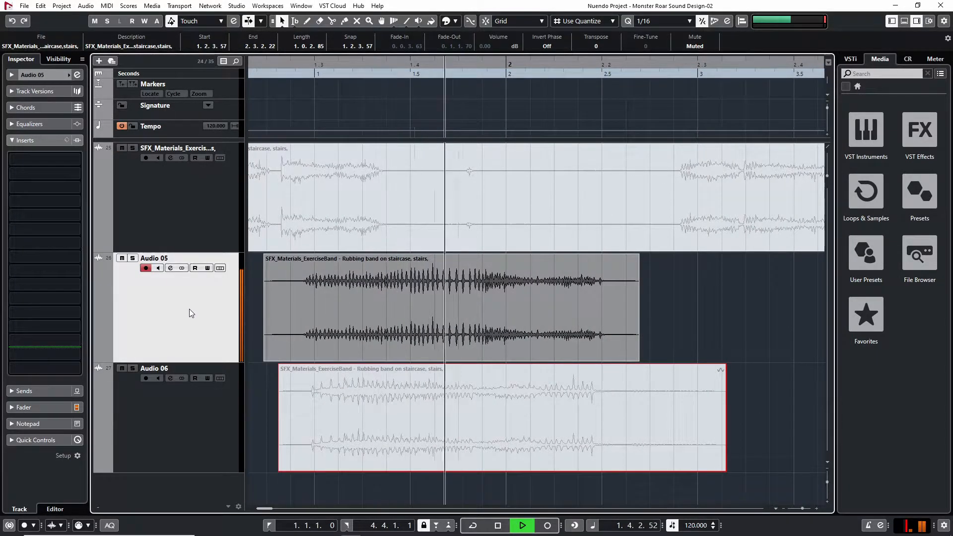
pyautogui.press('space')
# Load Snap Heap as the first insert on Audio 05 and add a Pitch Shifter to its first serial bus
pyautogui.click(59, 162)
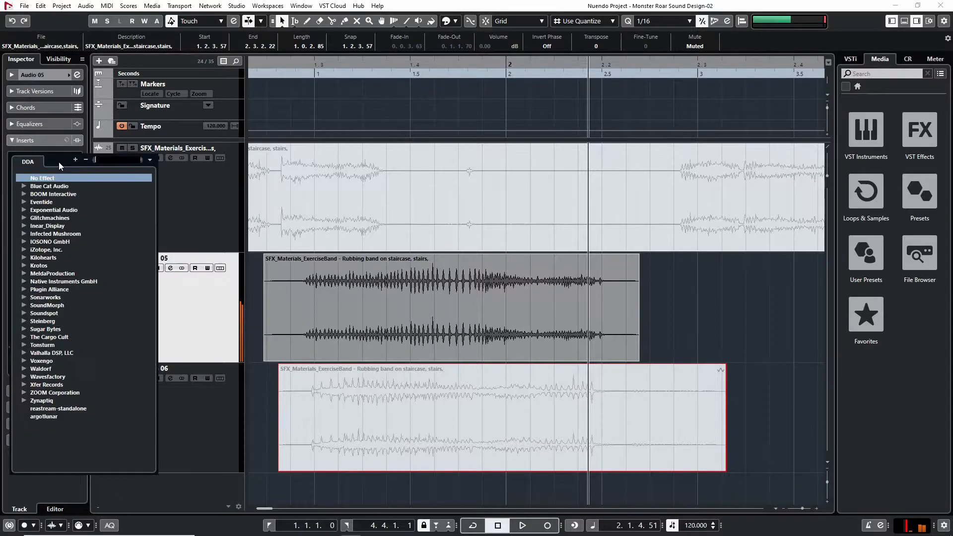
pyautogui.write('snap')
pyautogui.press('Return')
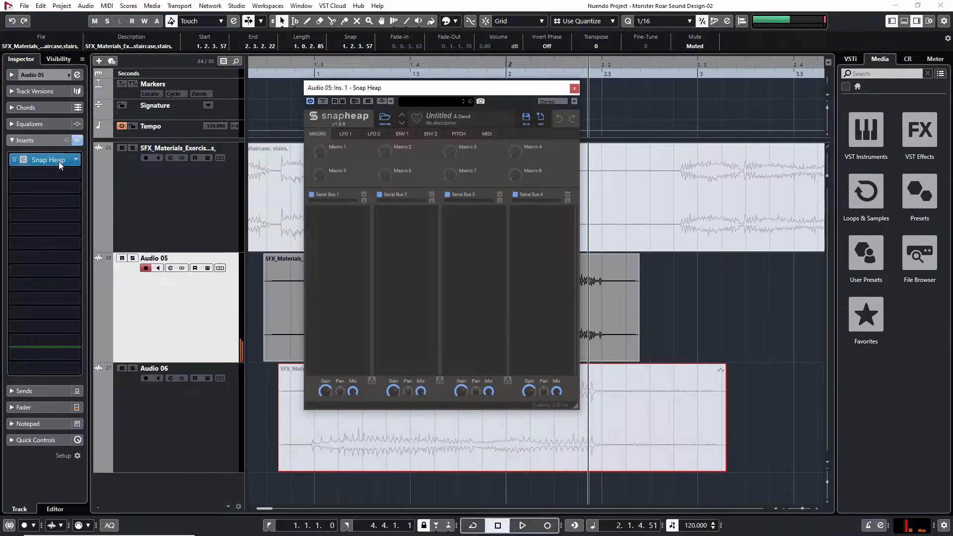
pyautogui.click(340, 214)
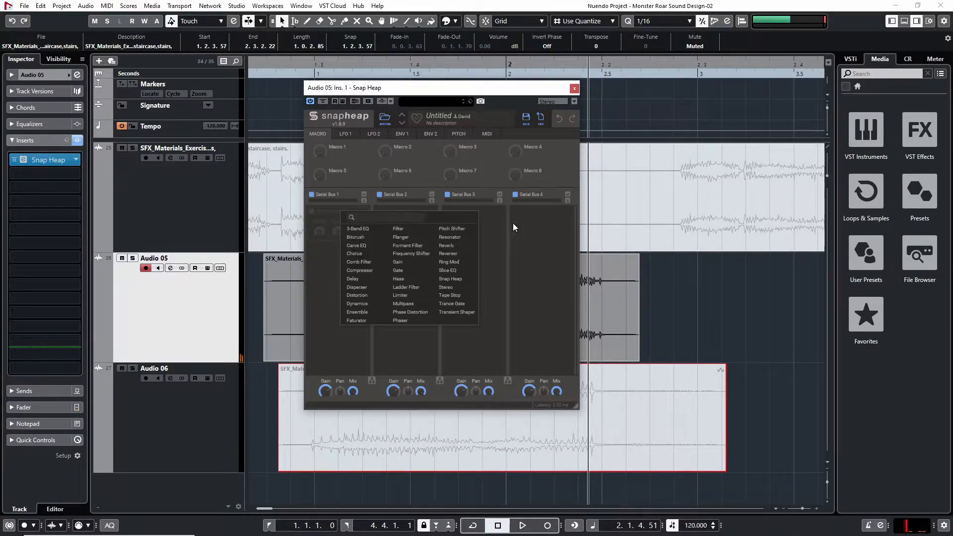
pyautogui.click(464, 230)
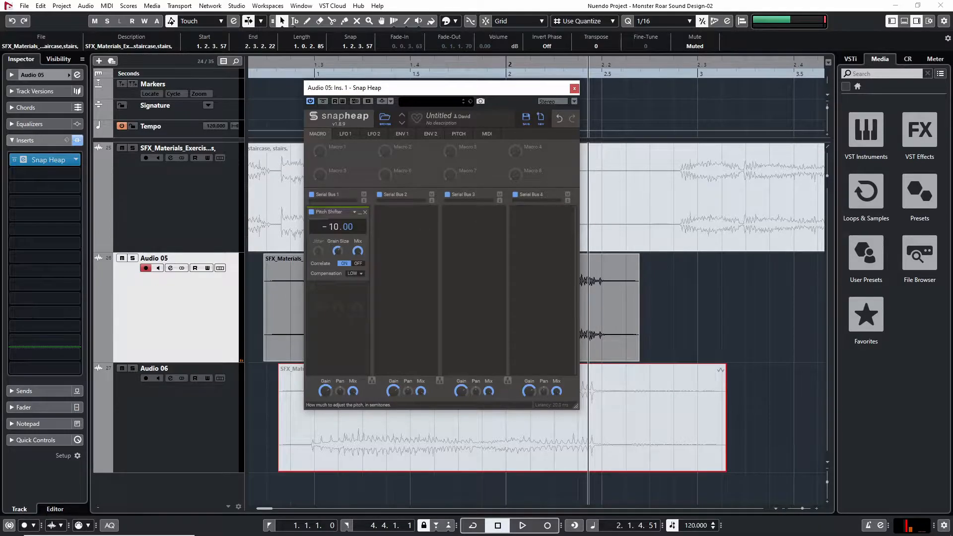
# Set the Pitch Shifter to -12.00 semitones and play the Audio 05 clip through it
pyautogui.press('Home')
pyautogui.press('space')
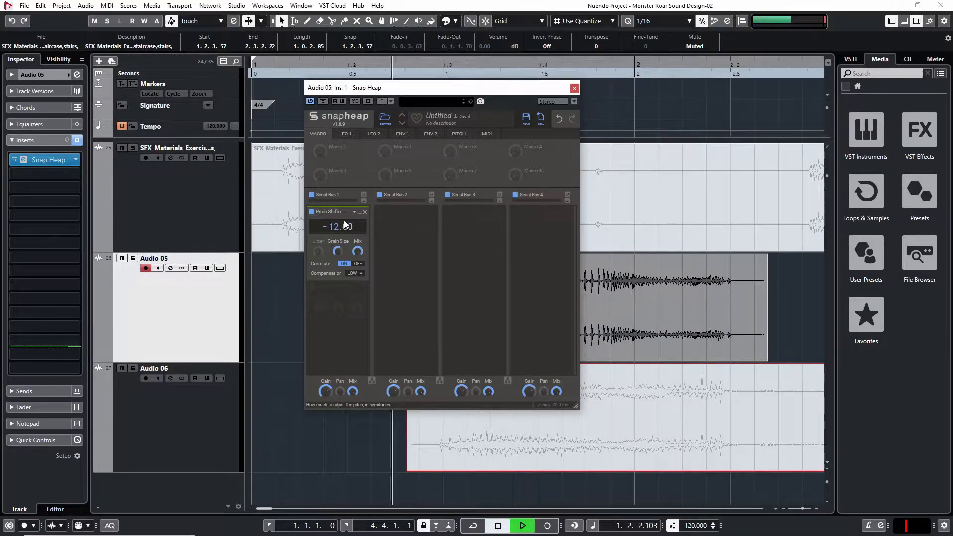
pyautogui.press('space')
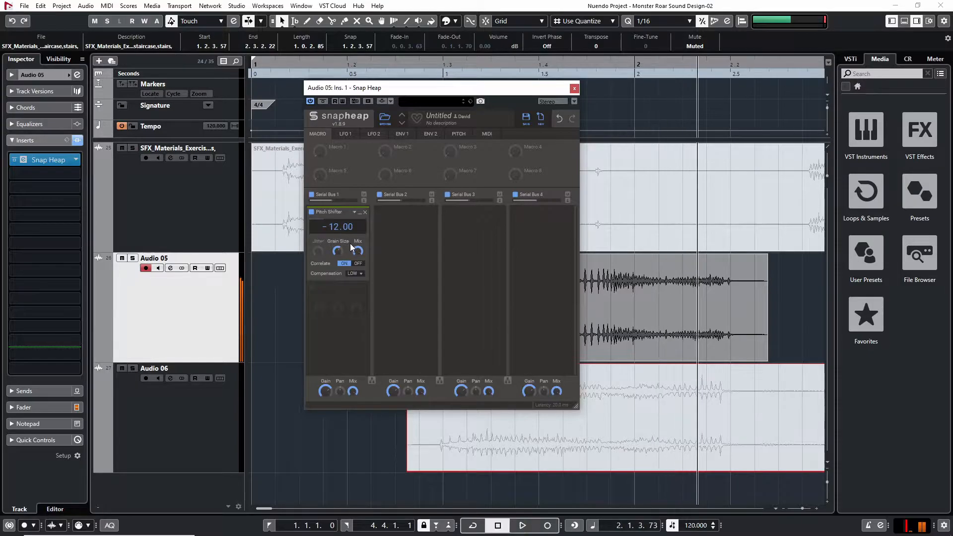
pyautogui.press('space')
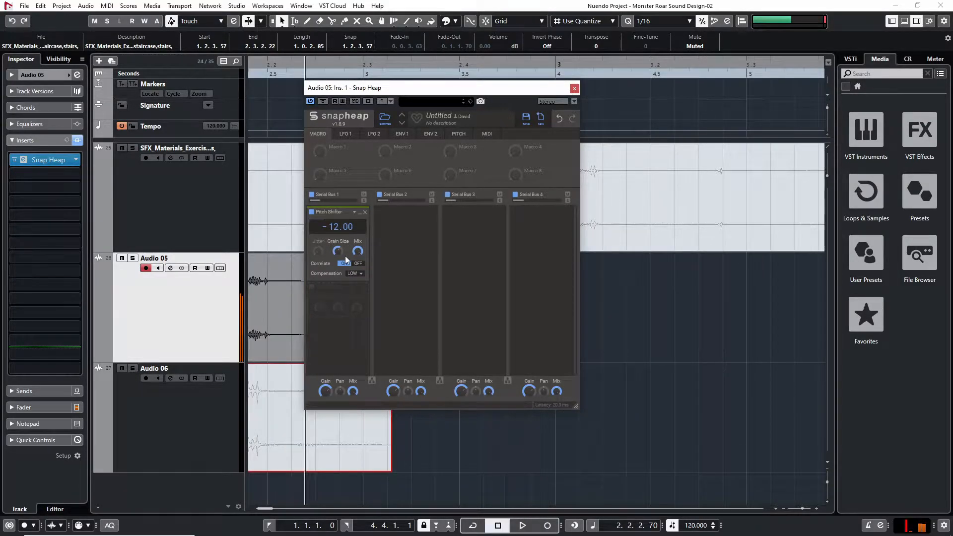
pyautogui.press('space')
# Add a Distortion module below the Pitch Shifter in Snap Heap and return the playback position to the start of the Audio 05 clip
pyautogui.moveTo(427, 91); pyautogui.dragTo(513, 105)
pyautogui.moveTo(257, 437); pyautogui.dragTo(720, 397)
pyautogui.press('g')
pyautogui.press('g')
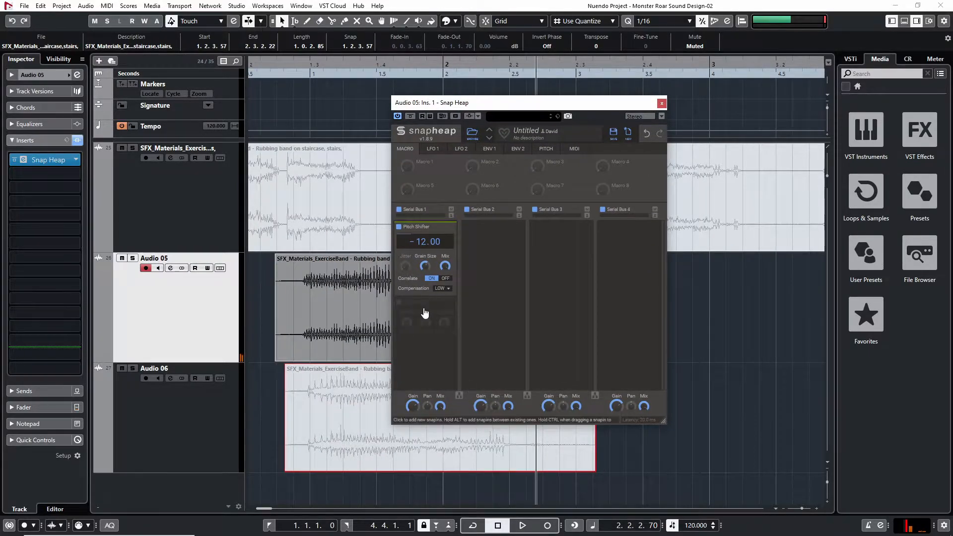
pyautogui.click(424, 311)
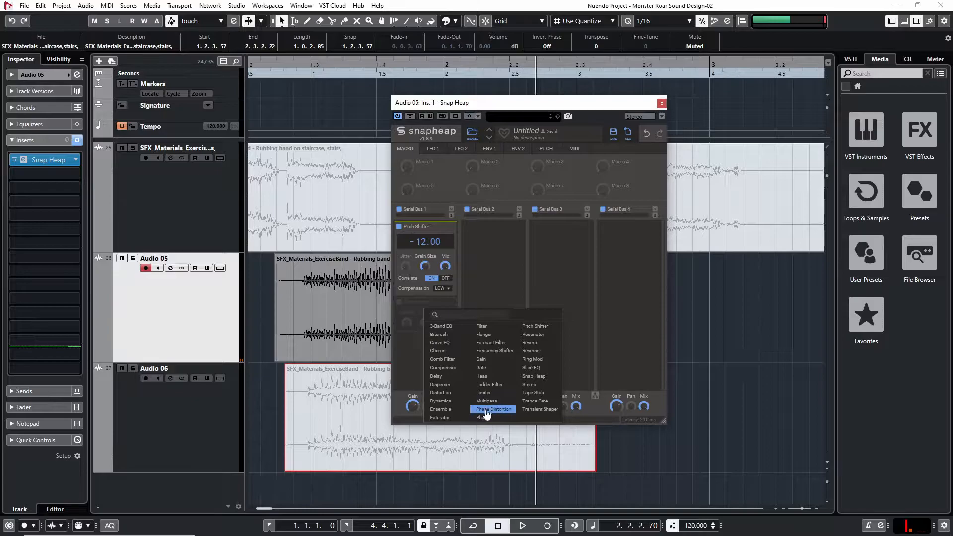
pyautogui.click(443, 391)
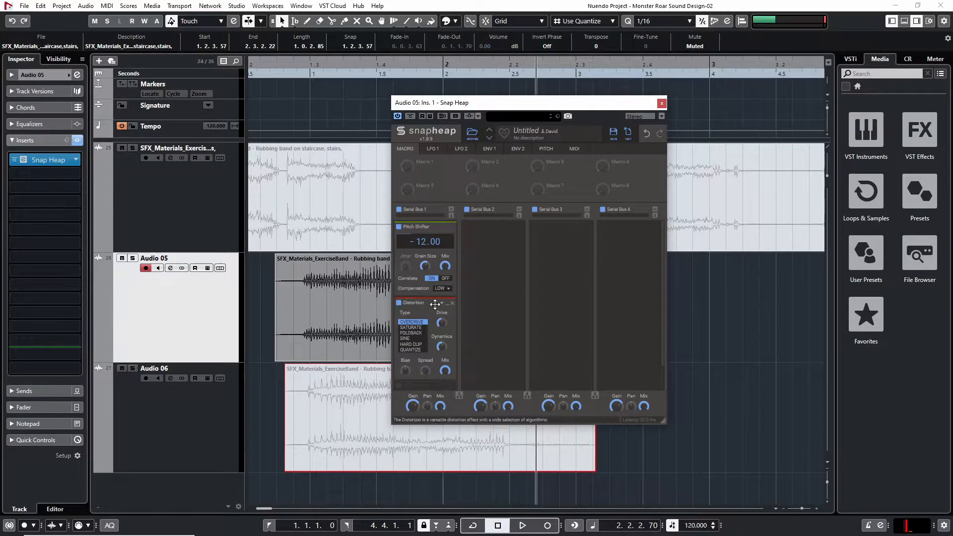
pyautogui.scroll(-1, 436, 316)
pyautogui.press('KP_0')
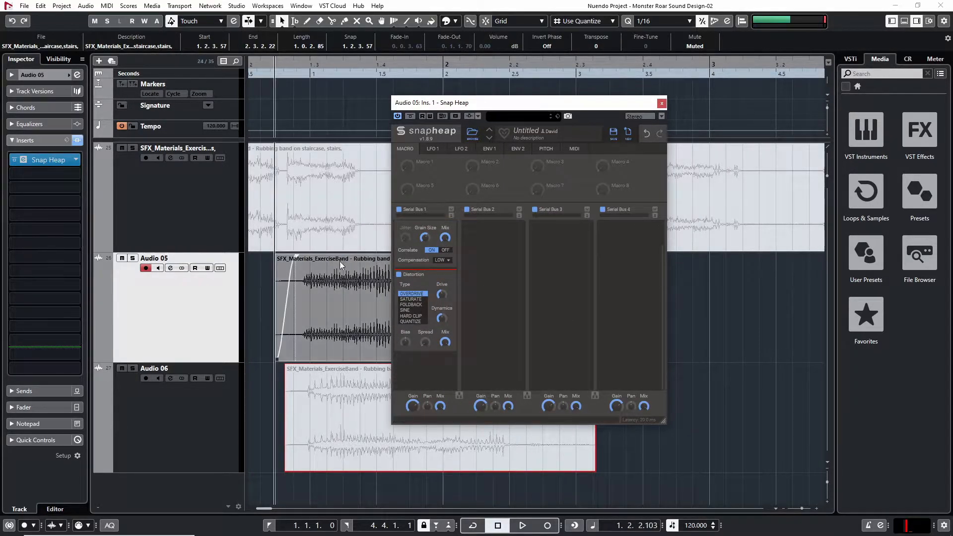
# Loop playback over the Audio 05 clip, extend the loop end to 2.3.2.114, and play it
pyautogui.click(332, 290)
pyautogui.press('p')
pyautogui.press('/')
pyautogui.press('space')
pyautogui.moveTo(534, 61); pyautogui.dragTo(607, 60)
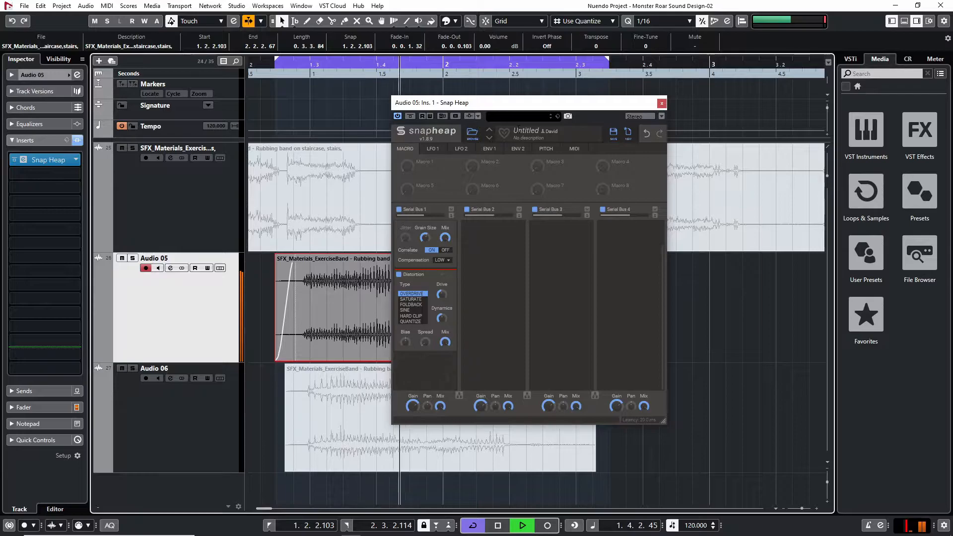
pyautogui.press('space')
# Assign Envelope 1 to the Distortion's Mix in Snap Heap and set the envelope depth to 300 % while the clip loops
pyautogui.click(489, 149)
pyautogui.moveTo(453, 187); pyautogui.dragTo(445, 343)
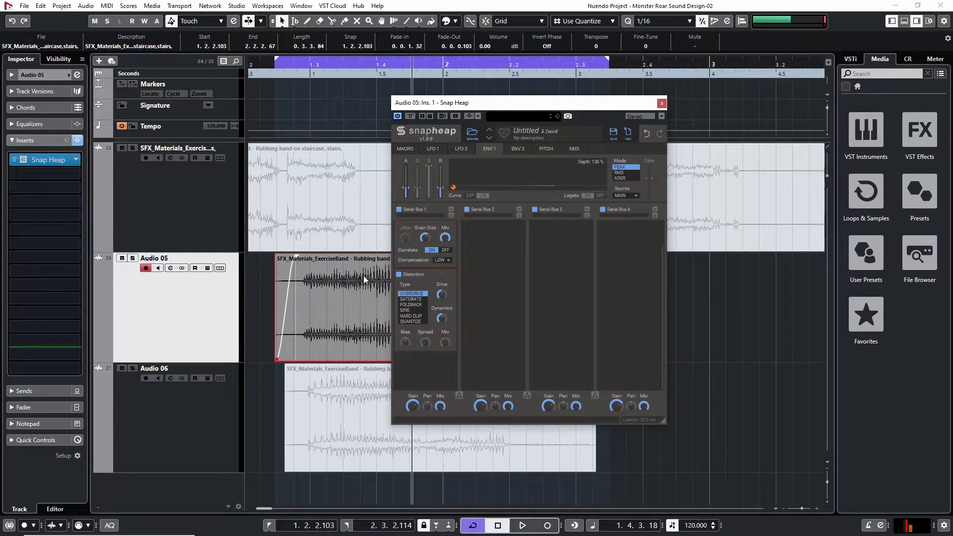
pyautogui.moveTo(495, 105); pyautogui.dragTo(569, 100)
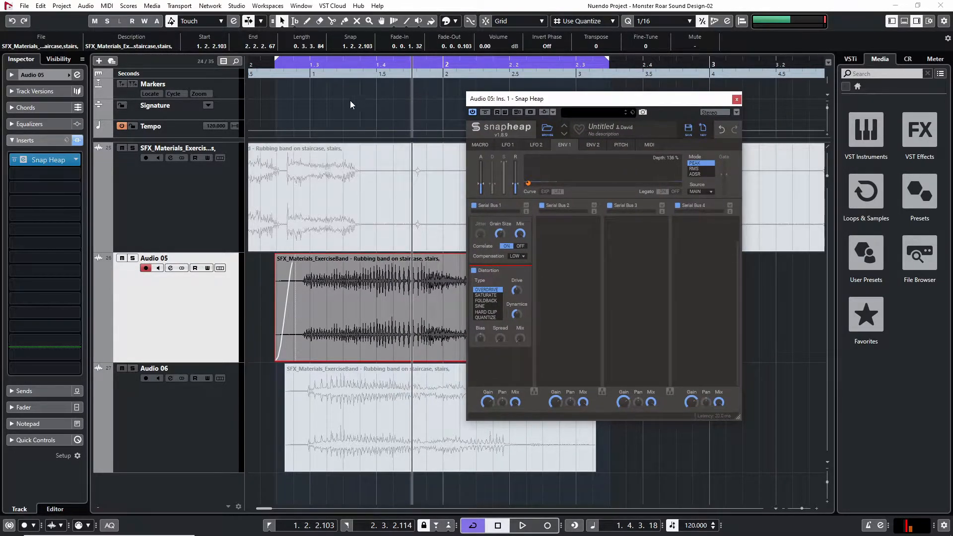
pyautogui.press('space')
pyautogui.moveTo(667, 157); pyautogui.dragTo(668, 124)
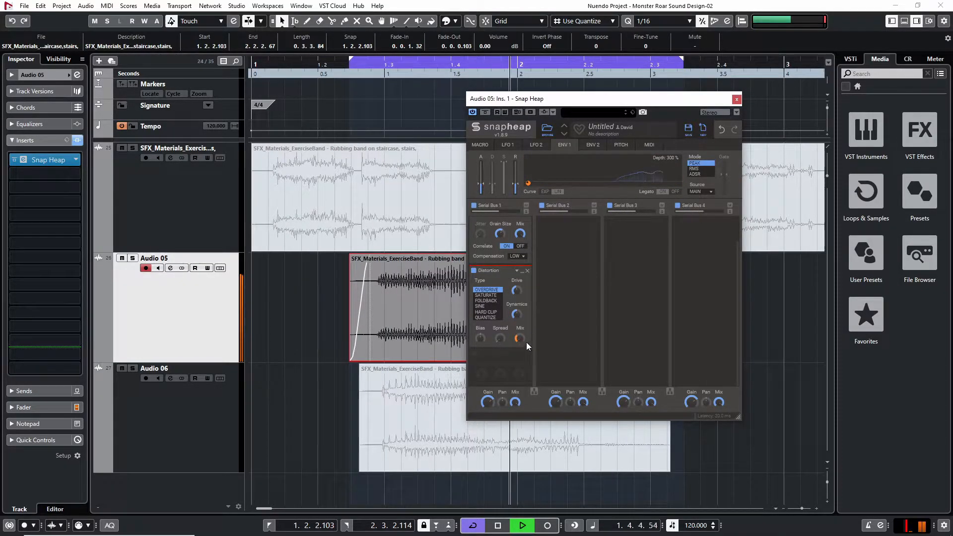
pyautogui.press('space')
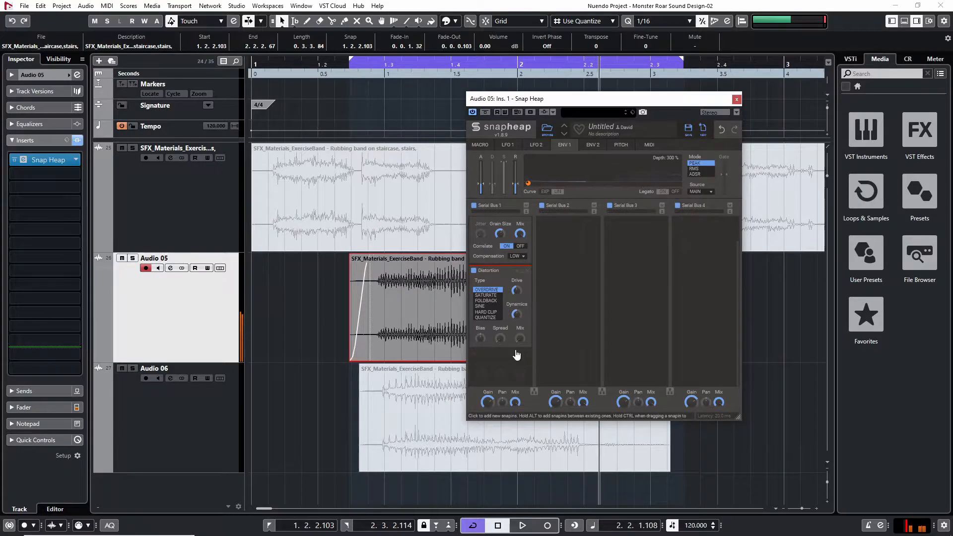
# Play the looped Audio 05 clip and check the Distortion's Mix and Drive with the envelope modulation
pyautogui.click(395, 272)
pyautogui.hscroll(1, 395, 273)
pyautogui.hscroll(4, 386, 276)
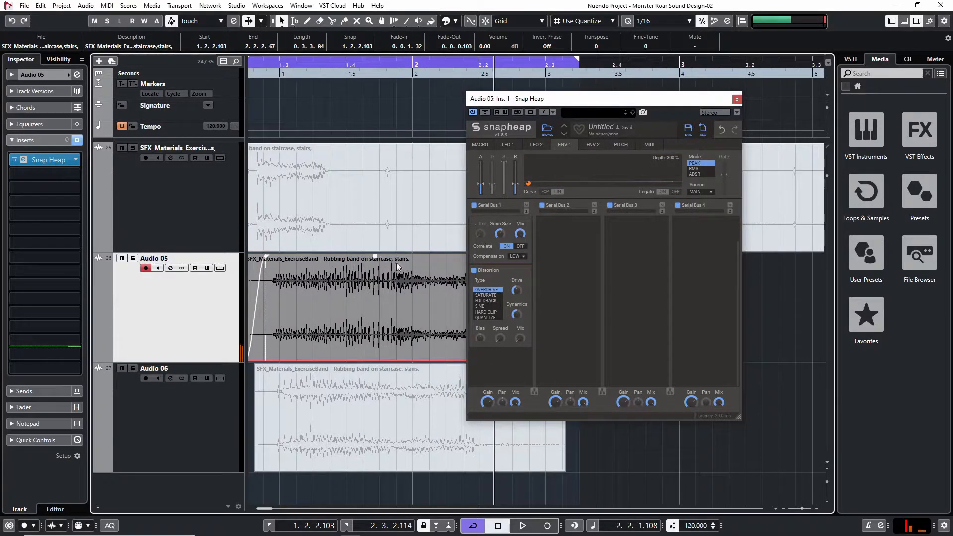
pyautogui.click(520, 338)
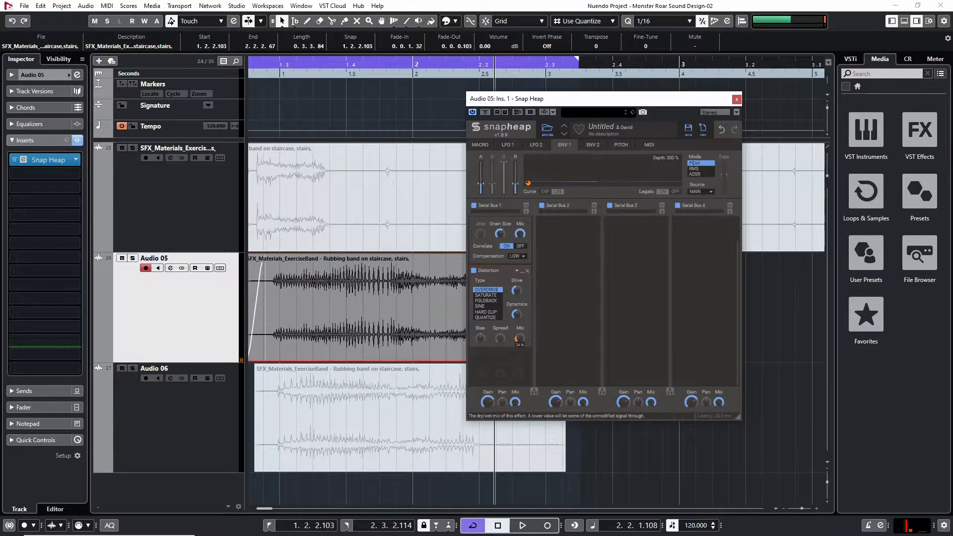
pyautogui.press('space')
pyautogui.moveTo(518, 290)
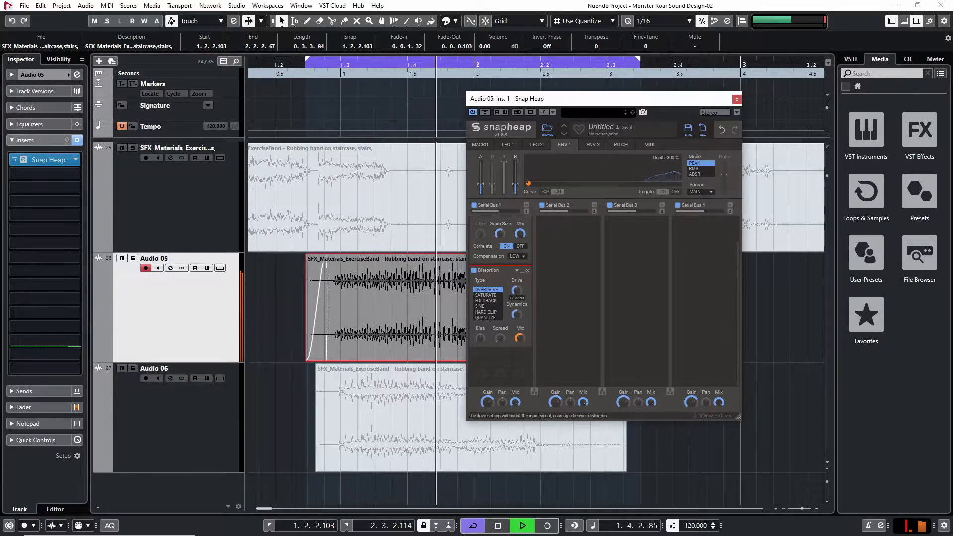
pyautogui.press('space')
# Add a Formant Filter to Serial Bus 2 in Snap Heap
pyautogui.scroll(2, 552, 341)
pyautogui.scroll(-2, 550, 342)
pyautogui.scroll(2, 575, 268)
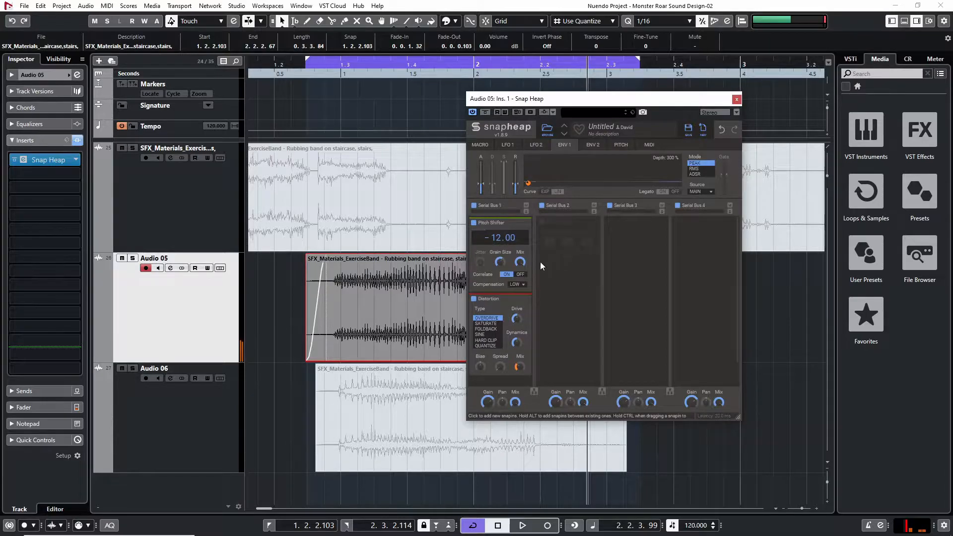
pyautogui.click(577, 235)
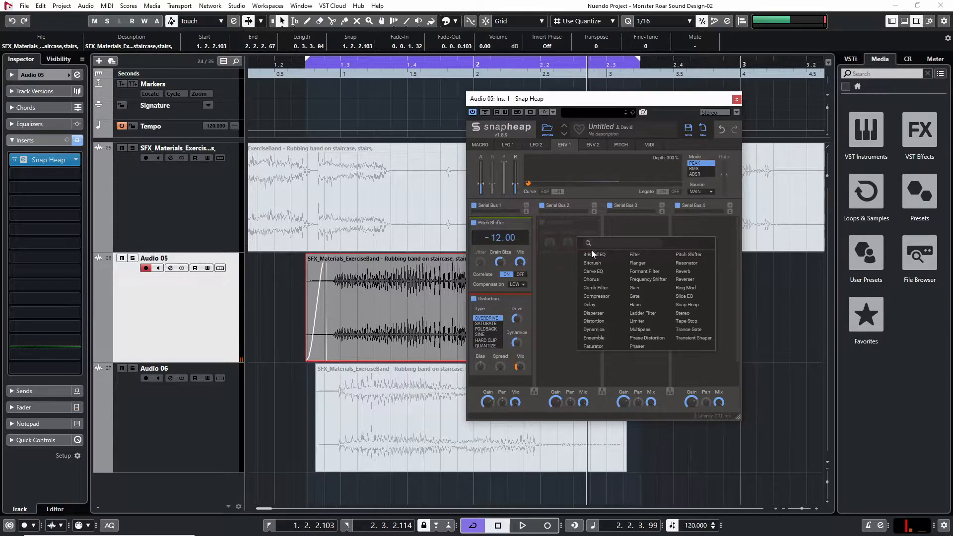
pyautogui.click(656, 272)
# Place the Formant Filter's frequency point near the lower edge of its pad and audition the loop through it
pyautogui.press('space')
pyautogui.moveTo(578, 274); pyautogui.dragTo(579, 279)
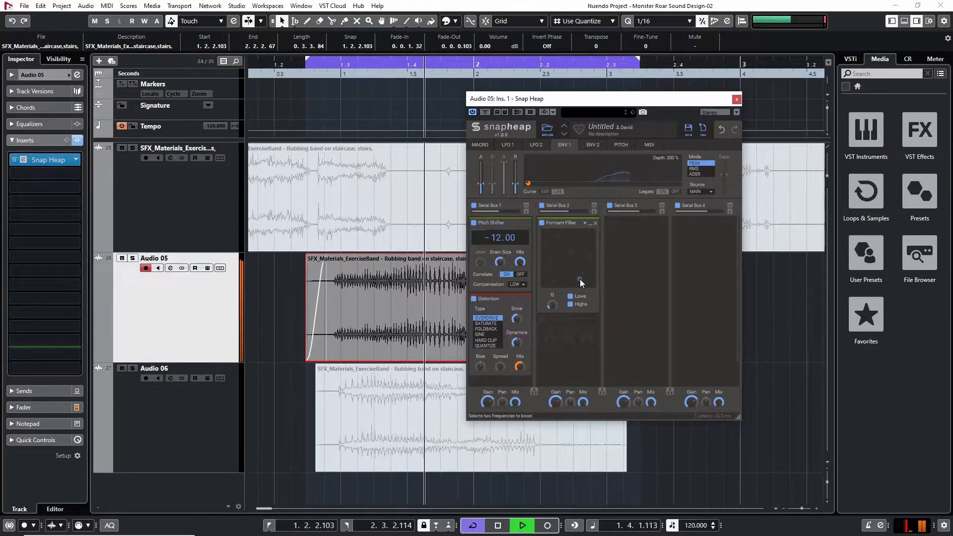
pyautogui.press('space')
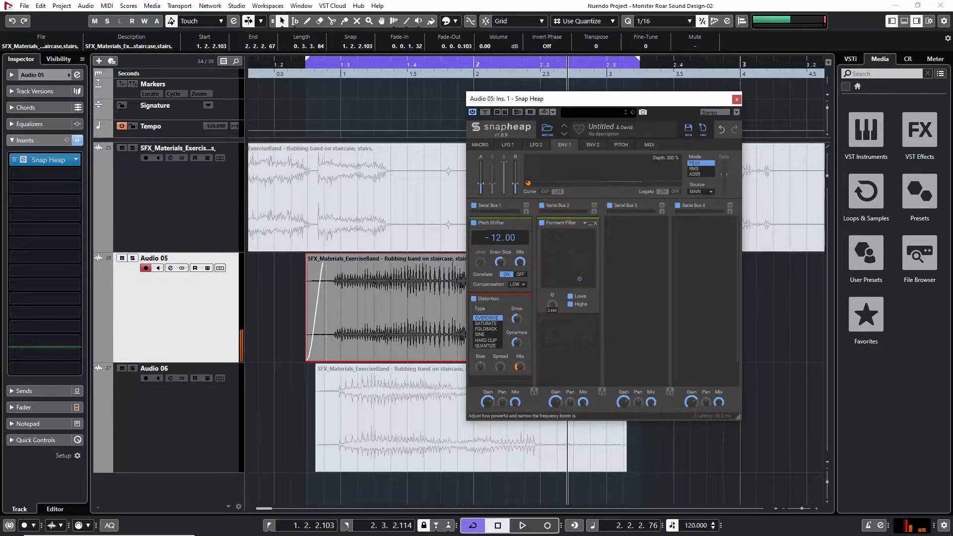
pyautogui.press('space')
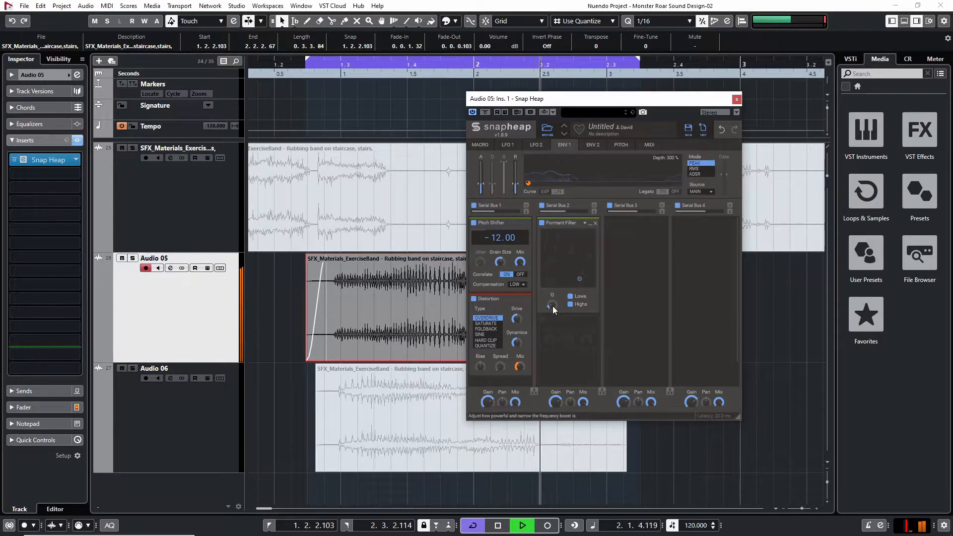
pyautogui.press('space')
# Try processing the first two Snap Heap buses in parallel during playback, and return them to serial
pyautogui.scroll(-1, 591, 325)
pyautogui.press('space')
pyautogui.click(533, 392)
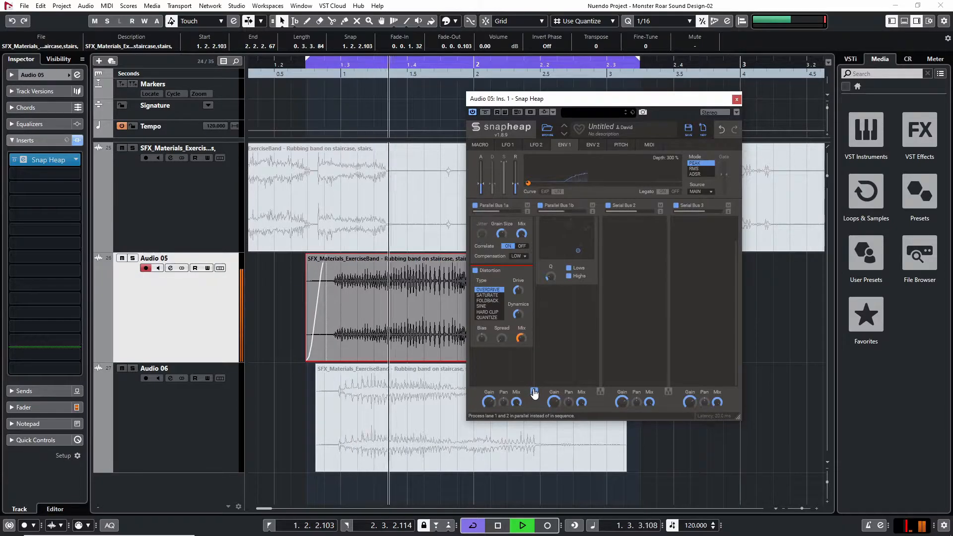
pyautogui.click(534, 392)
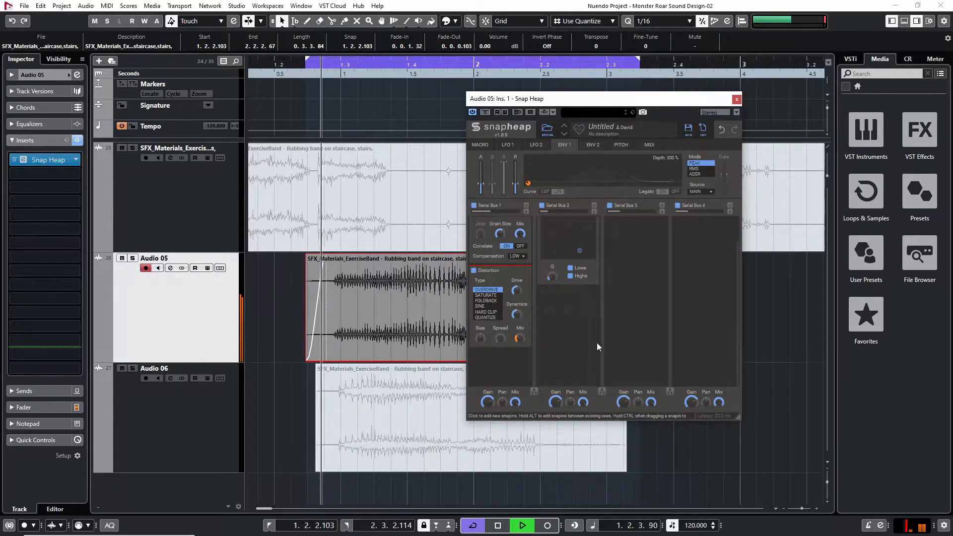
pyautogui.press('space')
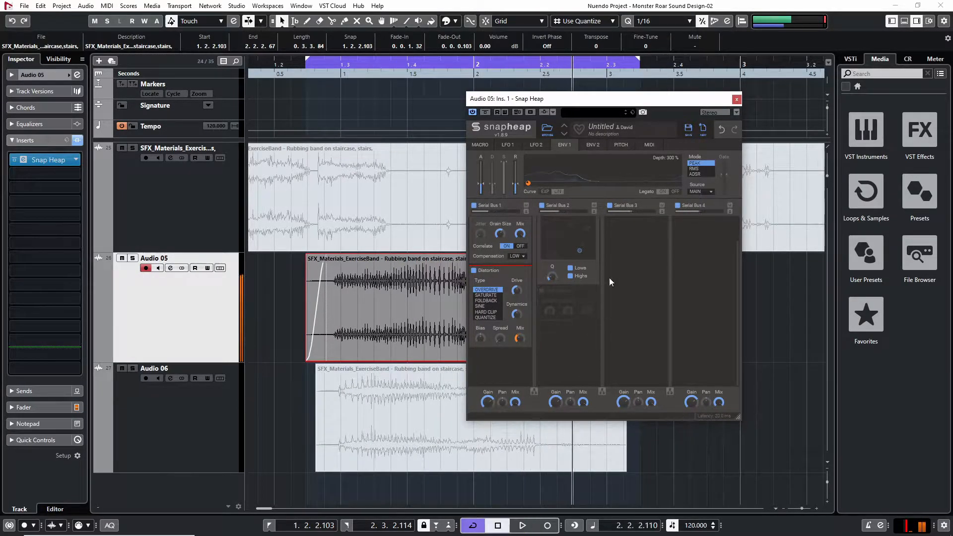
# Close Snap Heap, duplicate the Audio 05 track, and mute the clip on the original track
pyautogui.click(736, 100)
pyautogui.press('g')
pyautogui.press('g')
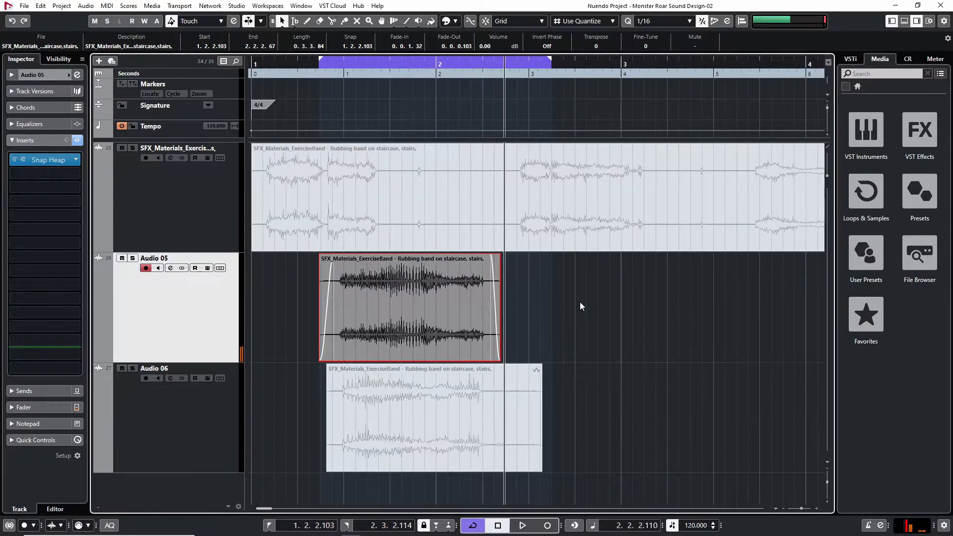
pyautogui.click(578, 302)
pyautogui.rightClick(214, 305)
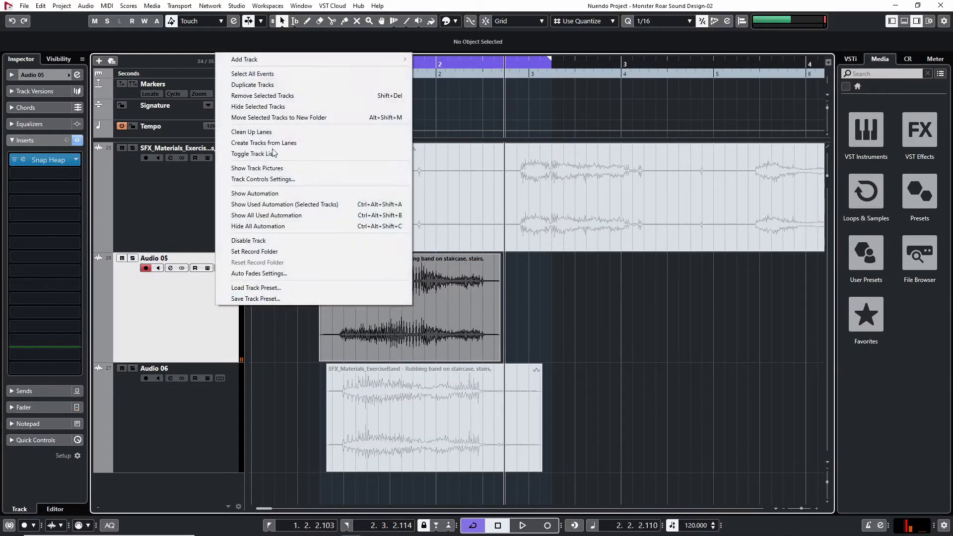
pyautogui.click(278, 84)
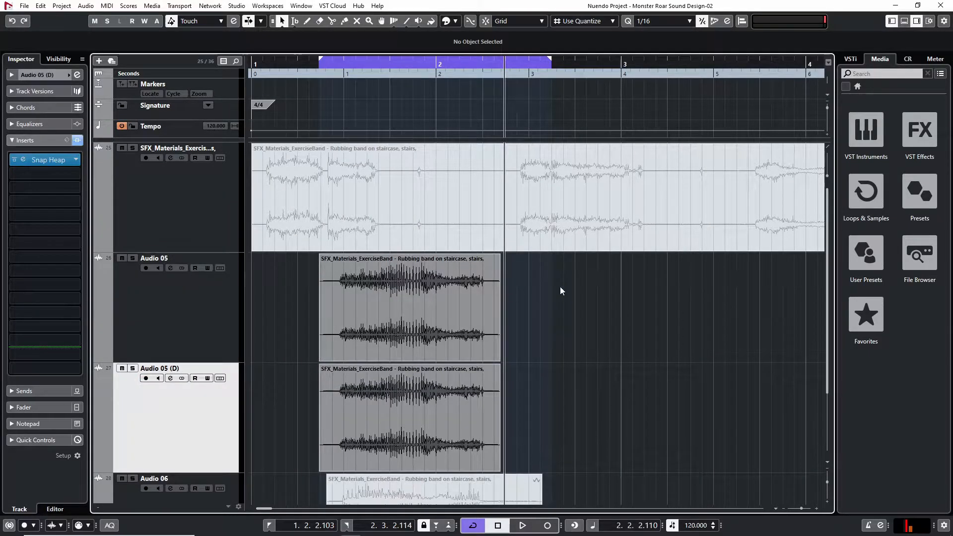
pyautogui.click(372, 323)
pyautogui.hotkey('shift', 'm')
# In the duplicate track's Snap Heap, bypass the Formant Filter and Distortion, and audition the Pitch Shifter at -24.00 semitones
pyautogui.scroll(-2, 284, 304)
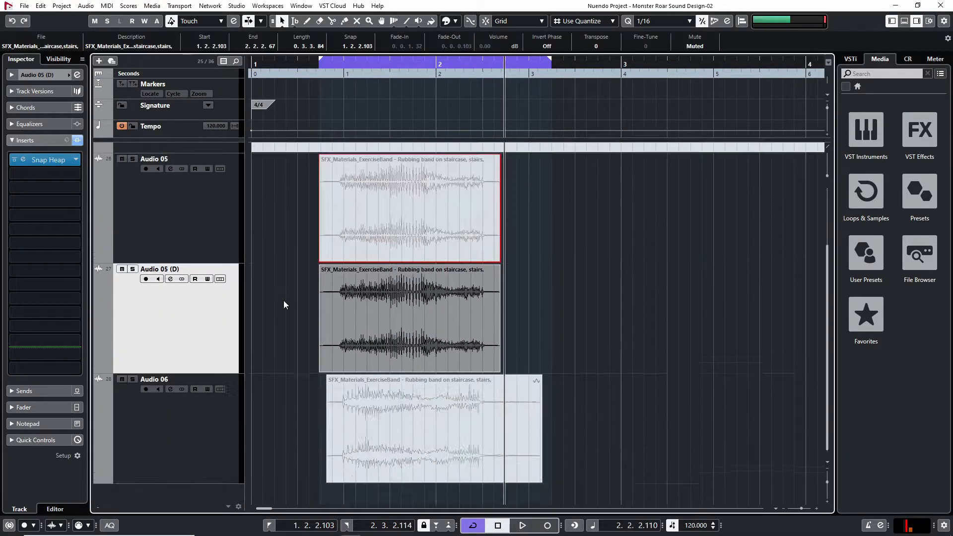
pyautogui.click(48, 161)
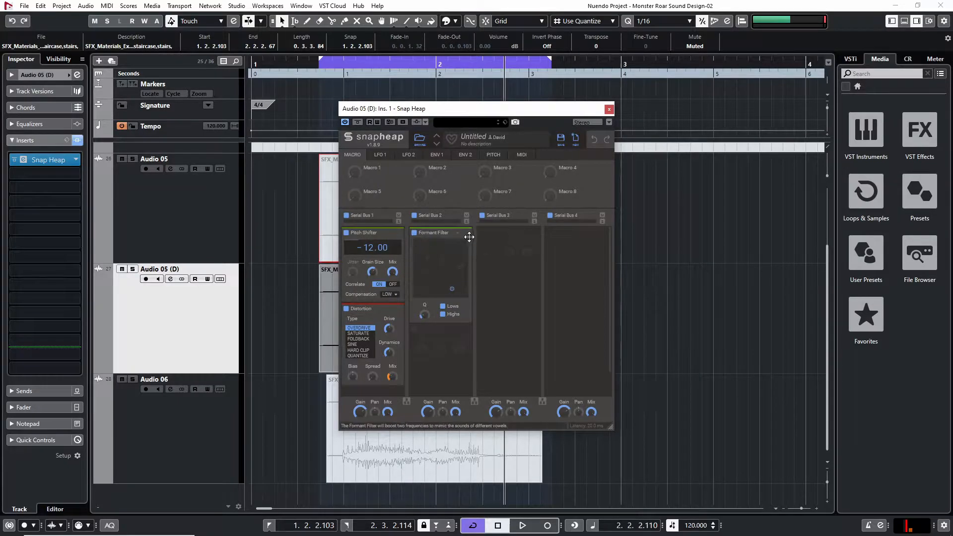
pyautogui.click(415, 233)
pyautogui.click(347, 309)
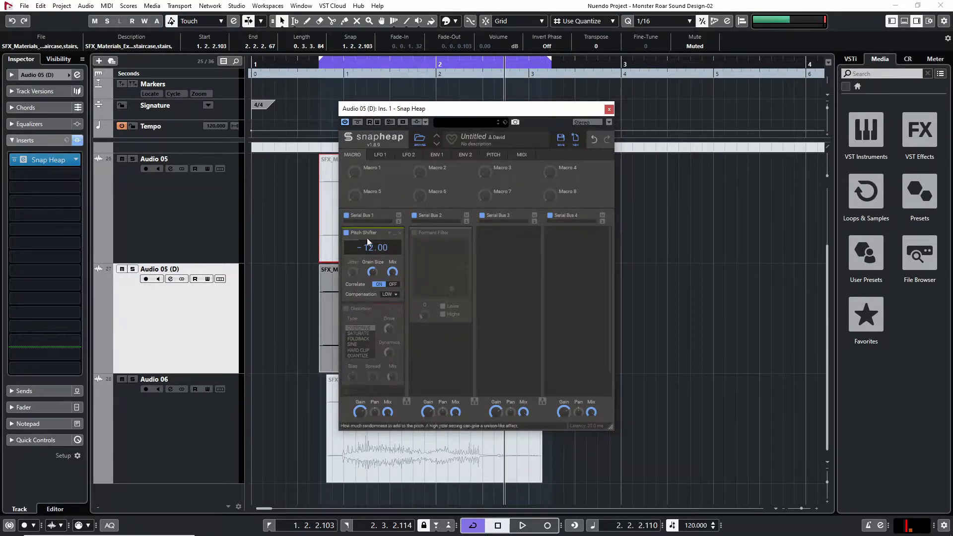
pyautogui.press('space')
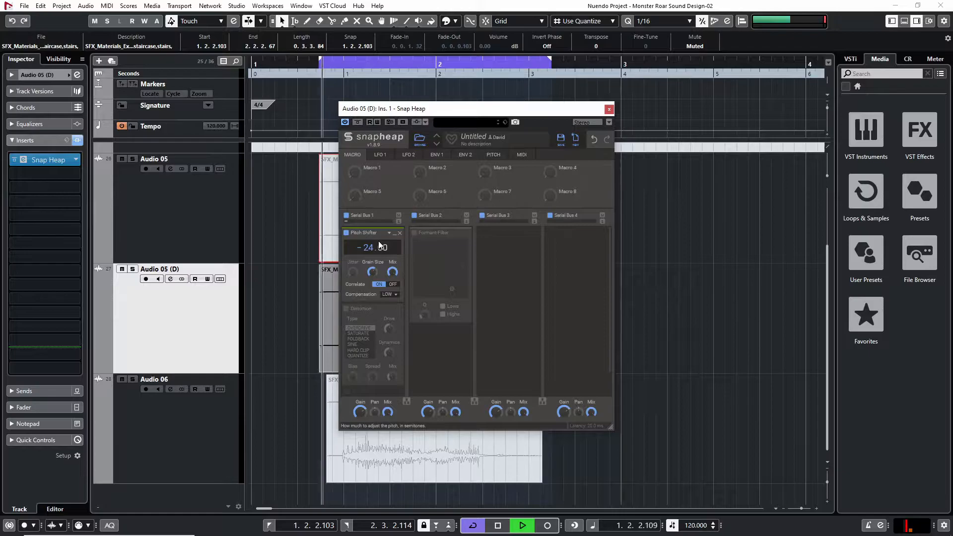
pyautogui.press('space')
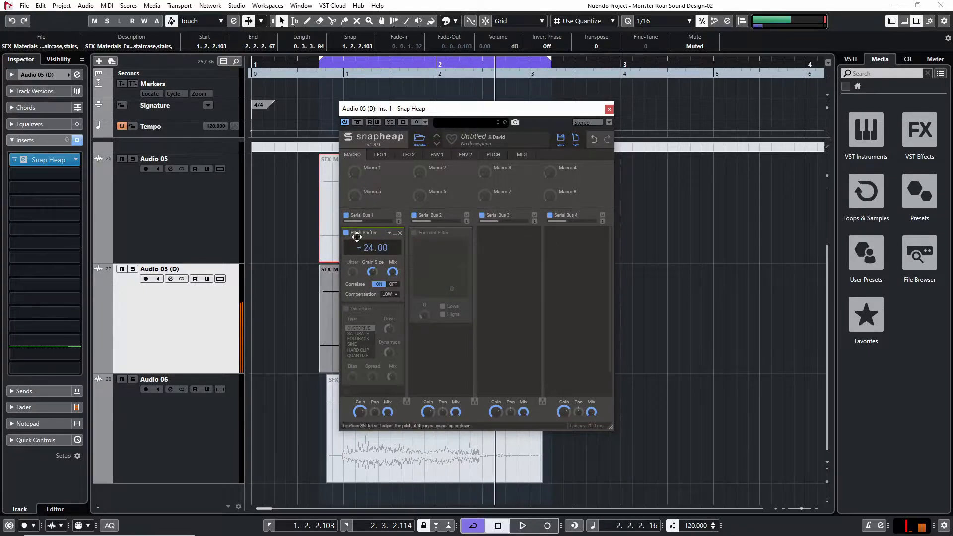
# Set the duplicate track's Pitch Shifter to -12.00 semitones and re-enable the Distortion
pyautogui.moveTo(366, 247); pyautogui.dragTo(366, 218)
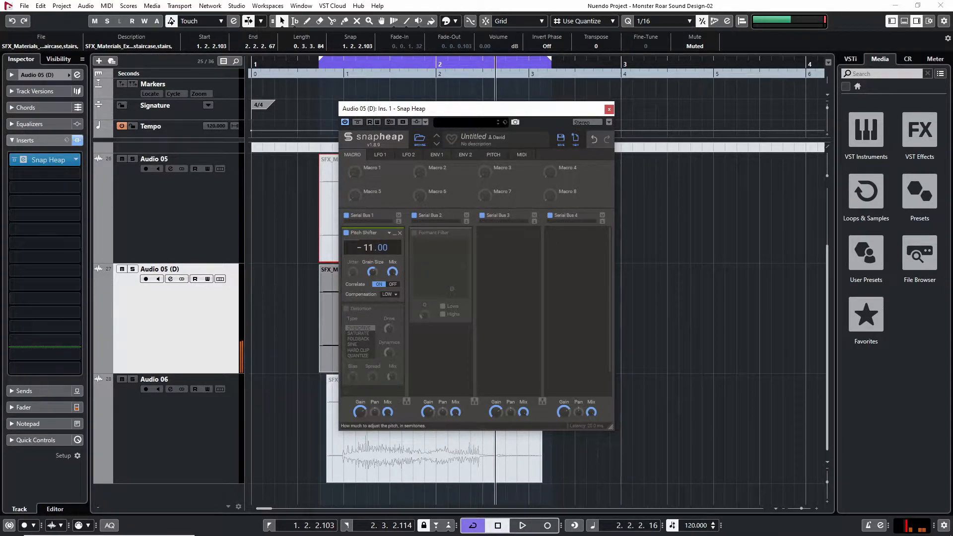
pyautogui.click(346, 309)
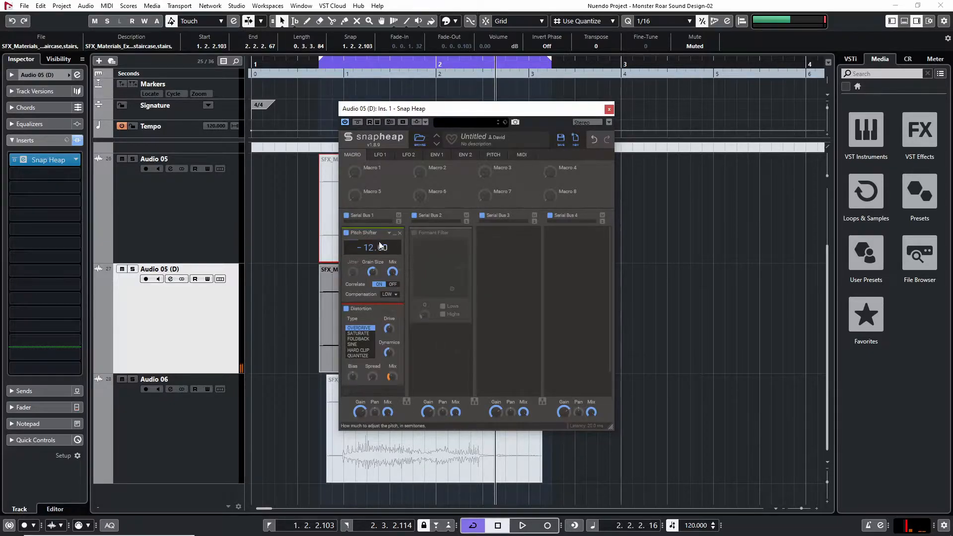
# Copy the -12.00 semitone Pitch Shifter below the Distortion in Serial Bus 1 and play the loop through the chain
pyautogui.moveTo(371, 235); pyautogui.dragTo(377, 367)
pyautogui.press('space')
pyautogui.scroll(-1, 426, 357)
pyautogui.scroll(3, 420, 363)
pyautogui.scroll(-3, 420, 362)
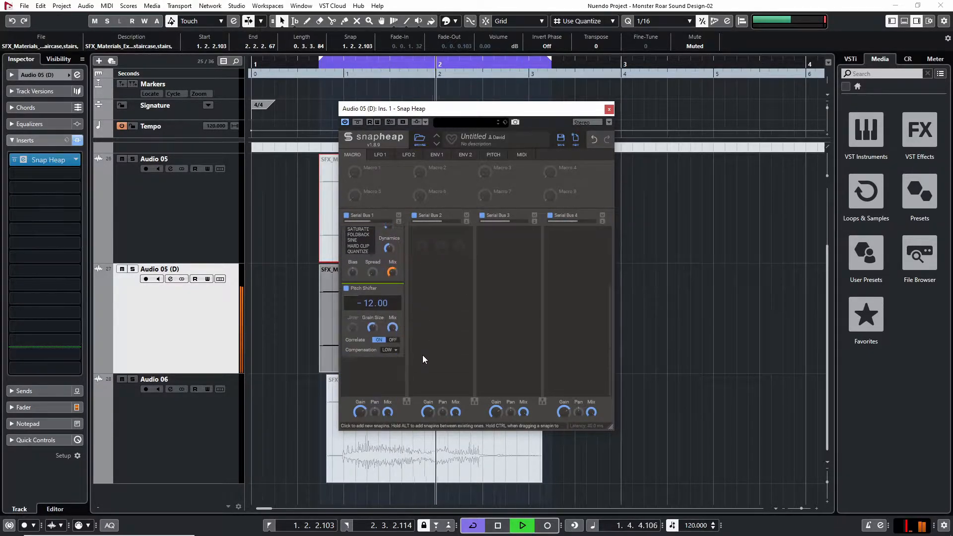
pyautogui.scroll(3, 427, 362)
pyautogui.scroll(-2, 429, 356)
pyautogui.scroll(3, 432, 356)
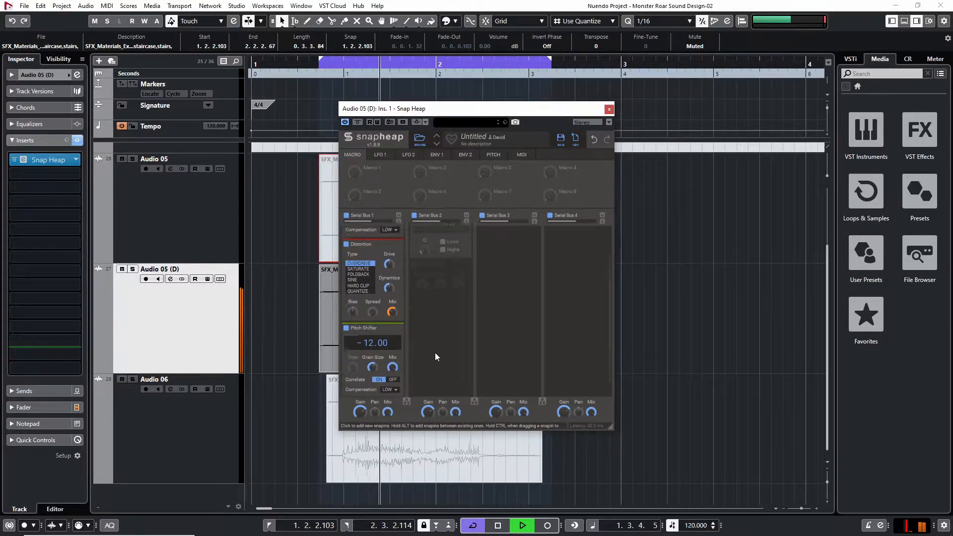
# Move the bypassed Formant Filter to Serial Bus 4 and add a Ring Mod to Serial Bus 2
pyautogui.moveTo(450, 234); pyautogui.dragTo(569, 236)
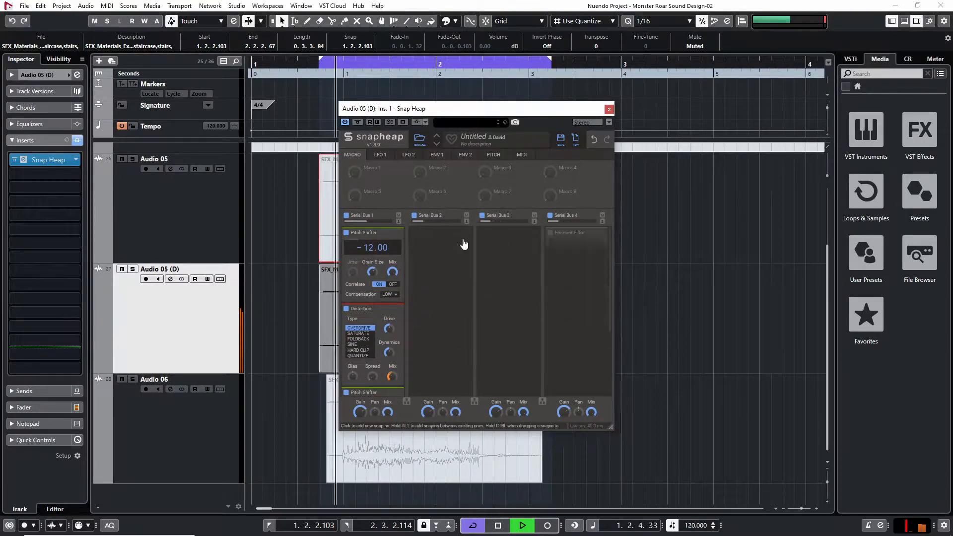
pyautogui.click(433, 235)
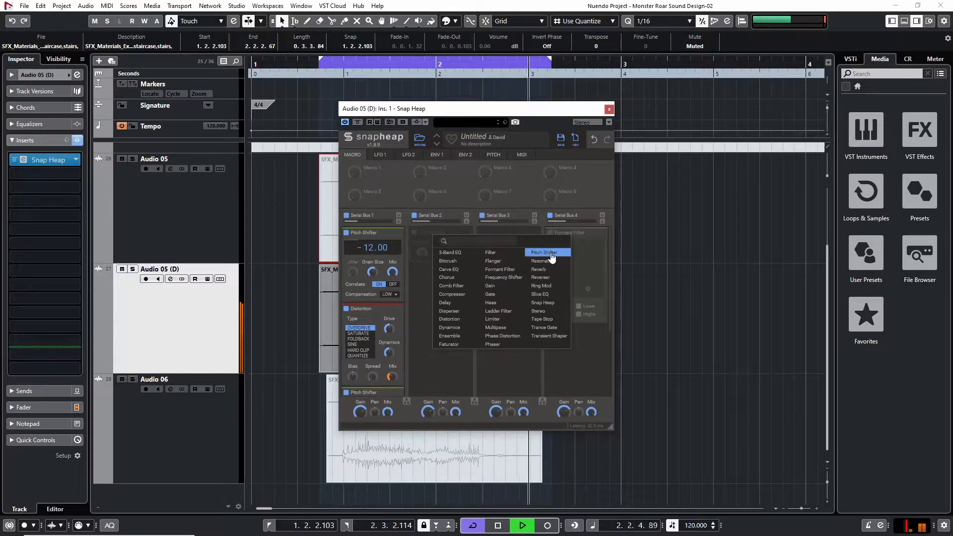
pyautogui.click(541, 286)
# Adjust the Ring Mod's frequency while the clip loops, and stop playback
pyautogui.moveTo(421, 302); pyautogui.dragTo(439, 294)
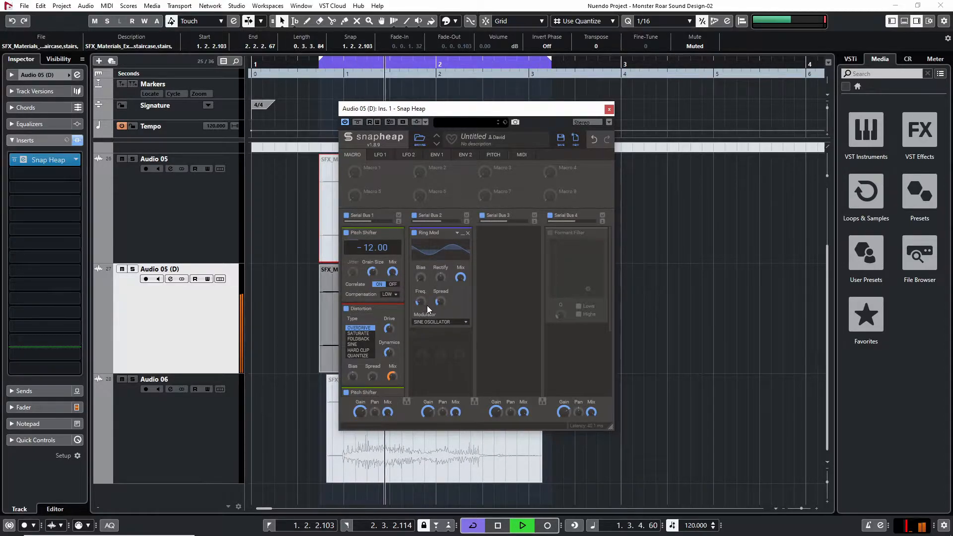
pyautogui.moveTo(423, 302); pyautogui.dragTo(423, 308)
pyautogui.press('space')
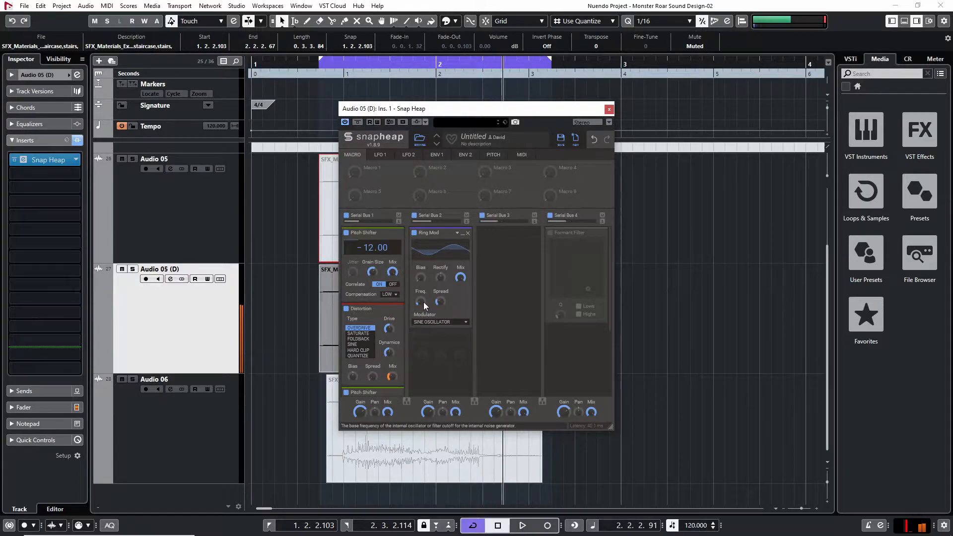
# Add a 3-Band EQ below the Ring Mod in Serial Bus 2 and reduce its Low band during playback
pyautogui.click(446, 340)
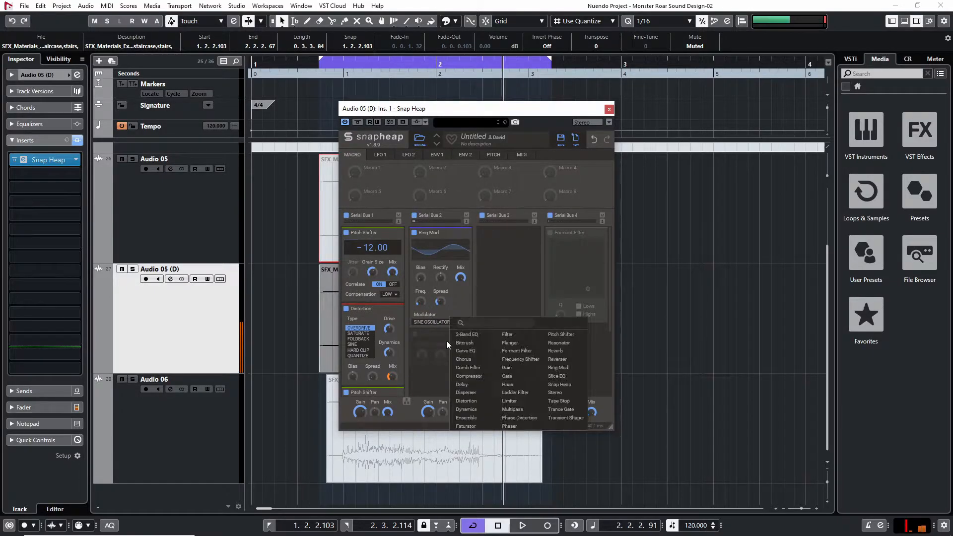
pyautogui.click(480, 335)
pyautogui.scroll(-3, 420, 308)
pyautogui.moveTo(419, 308); pyautogui.dragTo(419, 304)
pyautogui.press('space')
pyautogui.scroll(2, 435, 347)
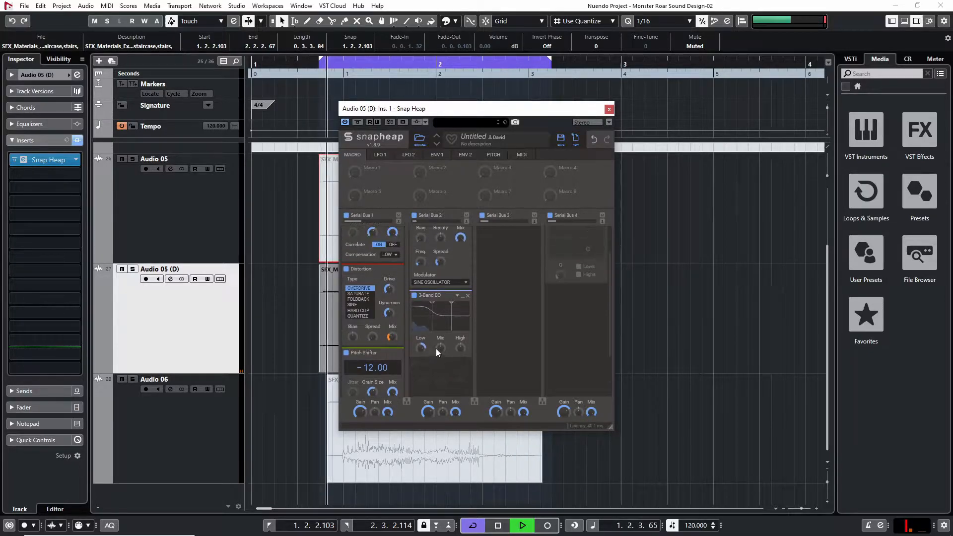
pyautogui.moveTo(420, 347); pyautogui.dragTo(421, 364)
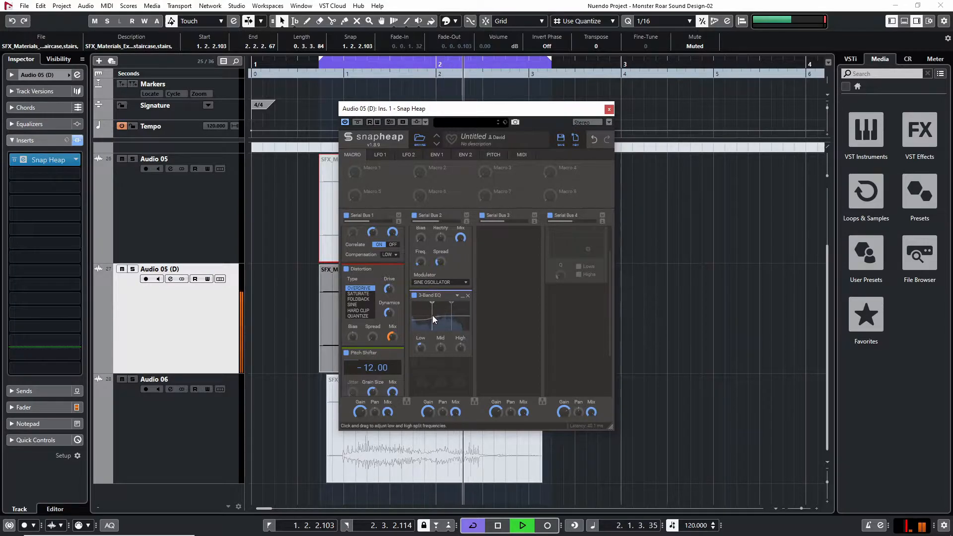
# Lower both split frequencies of the 3-Band EQ in Serial Bus 2 and boost its Mid band during playback
pyautogui.press('space')
pyautogui.moveTo(432, 314); pyautogui.dragTo(417, 314)
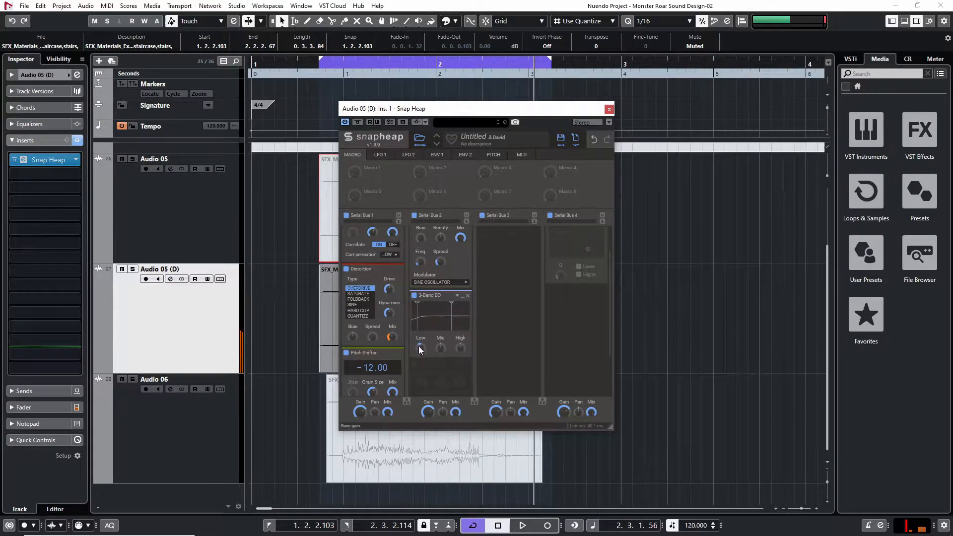
pyautogui.press('space')
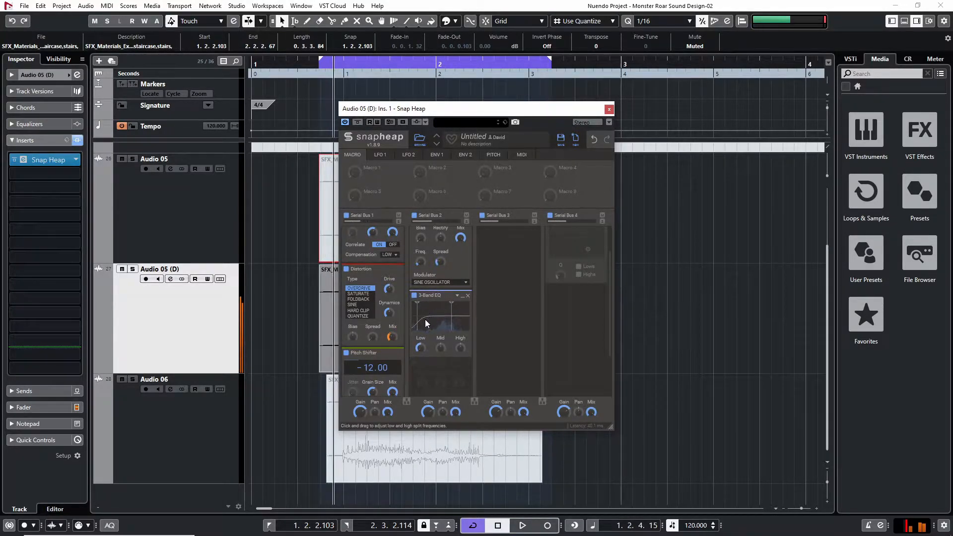
pyautogui.moveTo(450, 322)
pyautogui.mouseDown()
pyautogui.moveTo(437, 326)
pyautogui.moveTo(440, 338)
pyautogui.moveTo(440, 330)
pyautogui.mouseUp()
pyautogui.press('space')
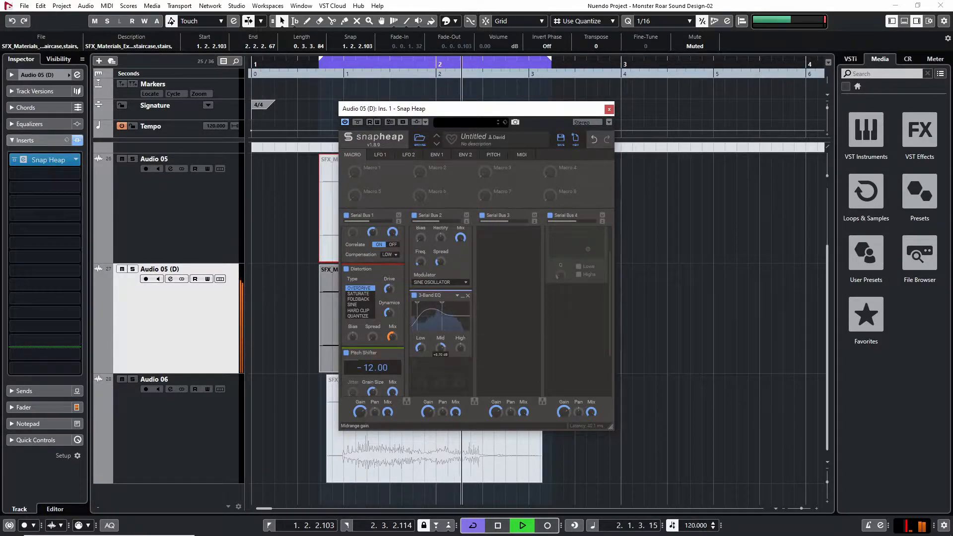
pyautogui.press('space')
# Modulate the 3-Band EQ's Mid gain with ENV 1 and lower the knob's base gain while the loop plays
pyautogui.click(437, 155)
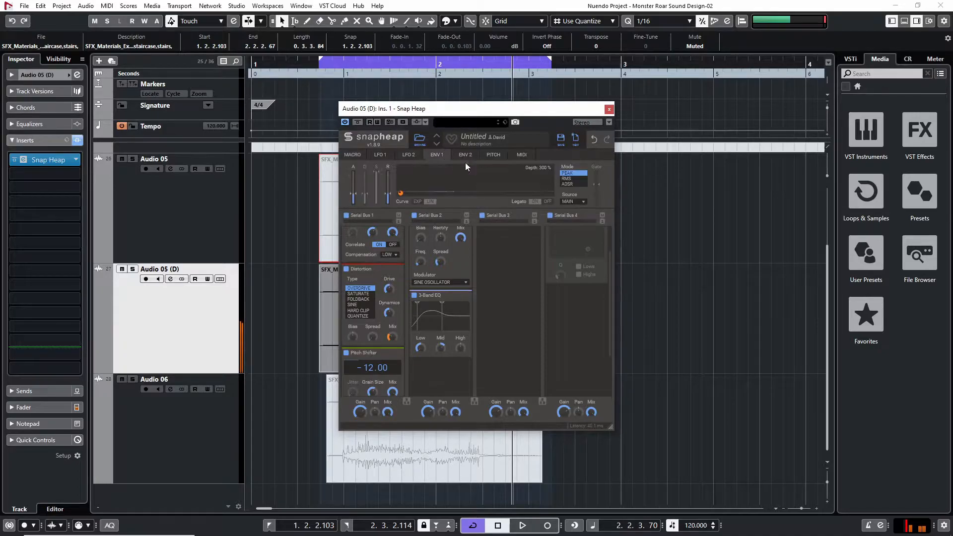
pyautogui.click(405, 193)
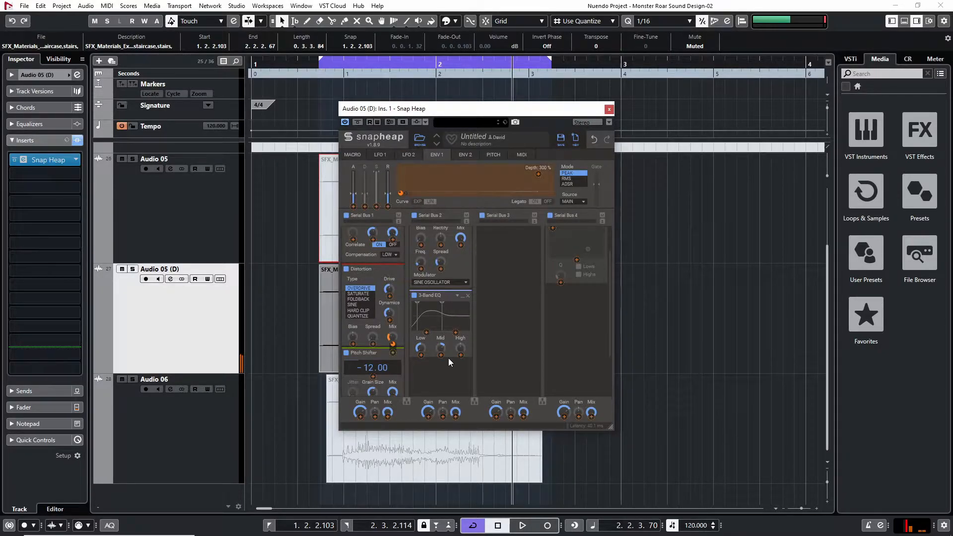
pyautogui.moveTo(441, 355); pyautogui.dragTo(441, 331)
pyautogui.click(443, 384)
pyautogui.press('space')
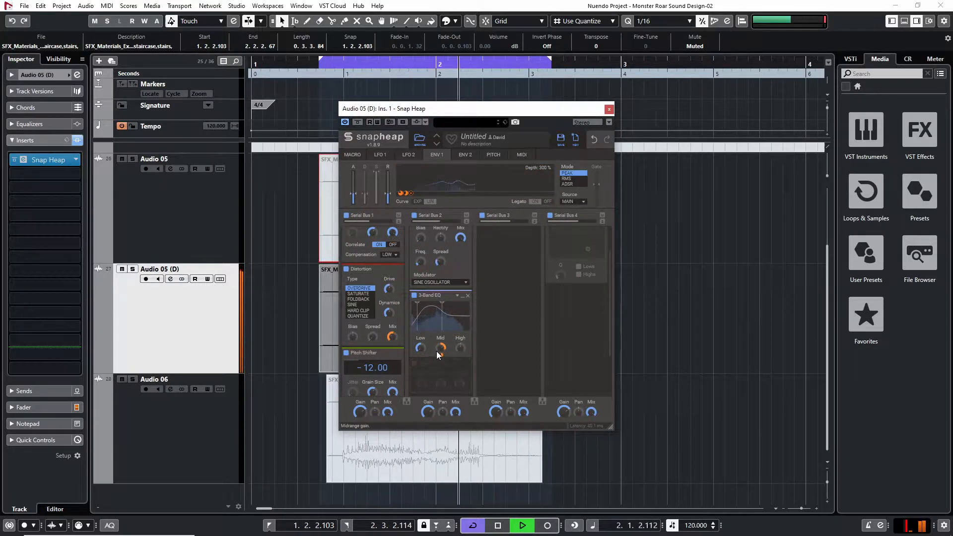
pyautogui.moveTo(440, 349)
pyautogui.mouseDown()
pyautogui.moveTo(440, 339)
pyautogui.moveTo(440, 348)
pyautogui.mouseUp()
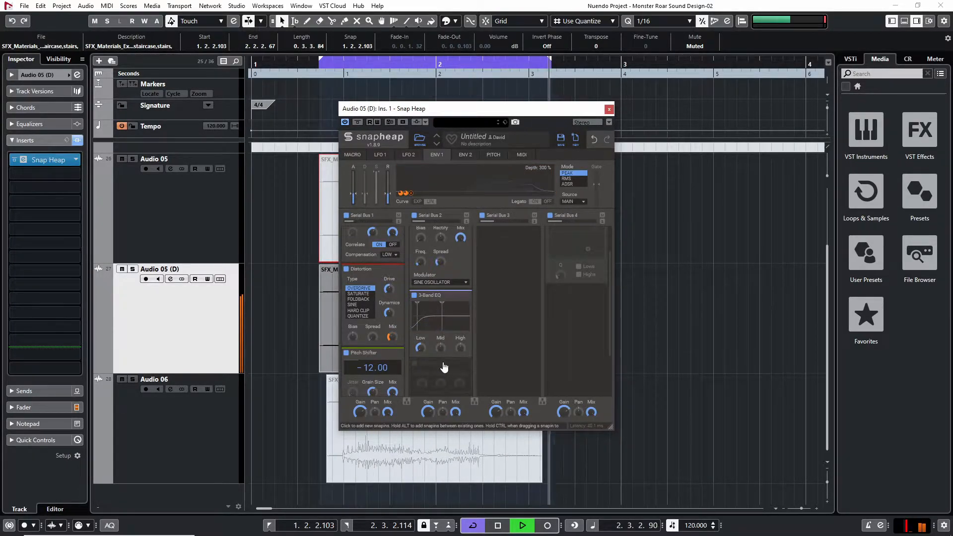
pyautogui.moveTo(356, 195); pyautogui.dragTo(356, 201)
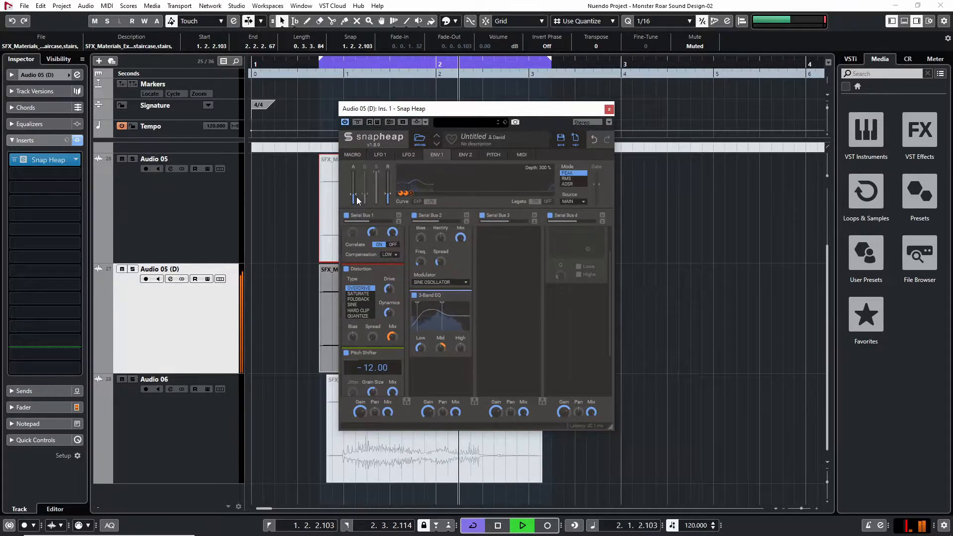
pyautogui.press('space')
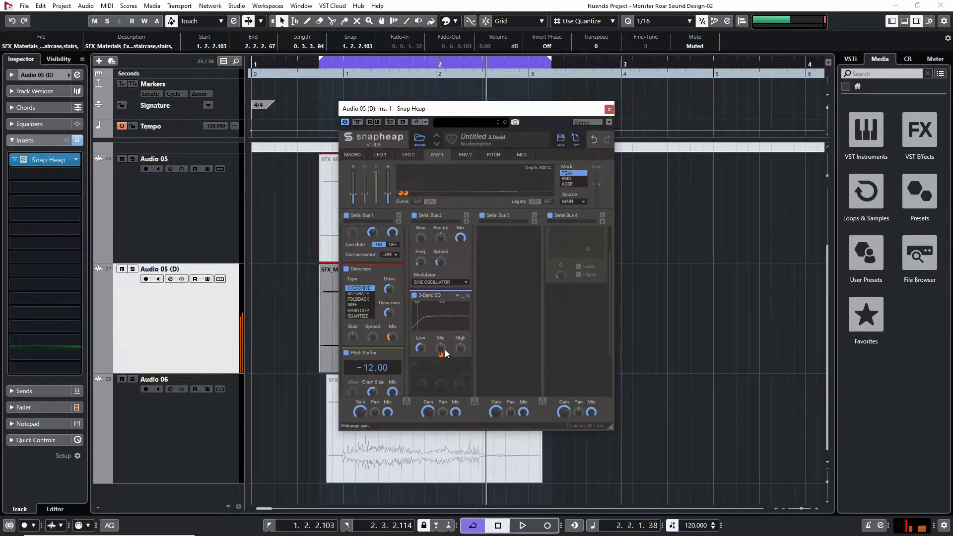
# Assign ENV 2 to the 3-Band EQ's Mid gain, with minimum attack and a shorter release
pyautogui.click(401, 193)
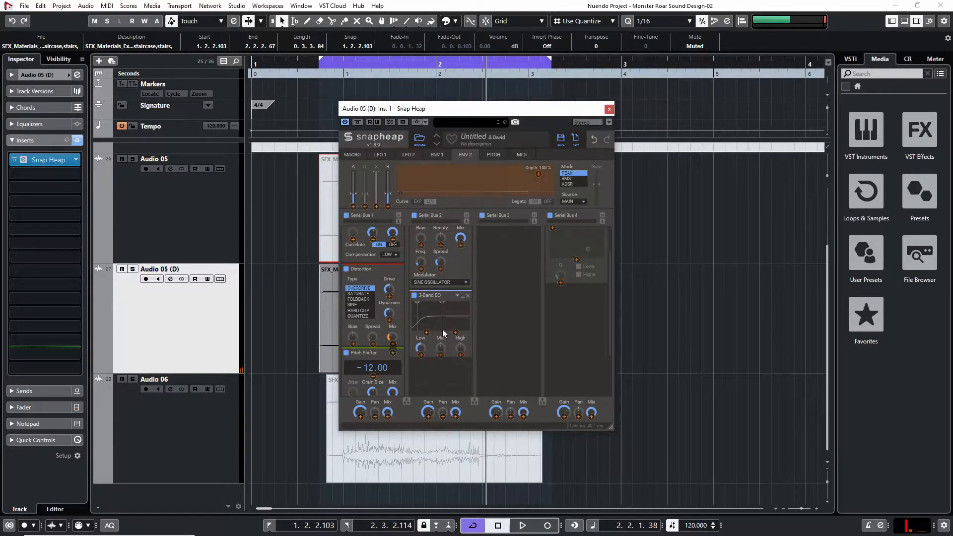
pyautogui.click(440, 355)
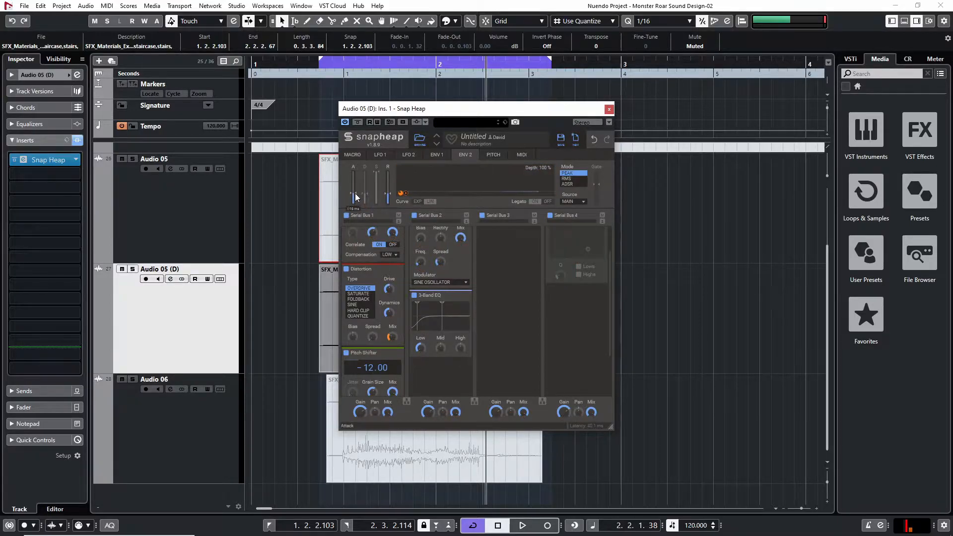
pyautogui.press('space')
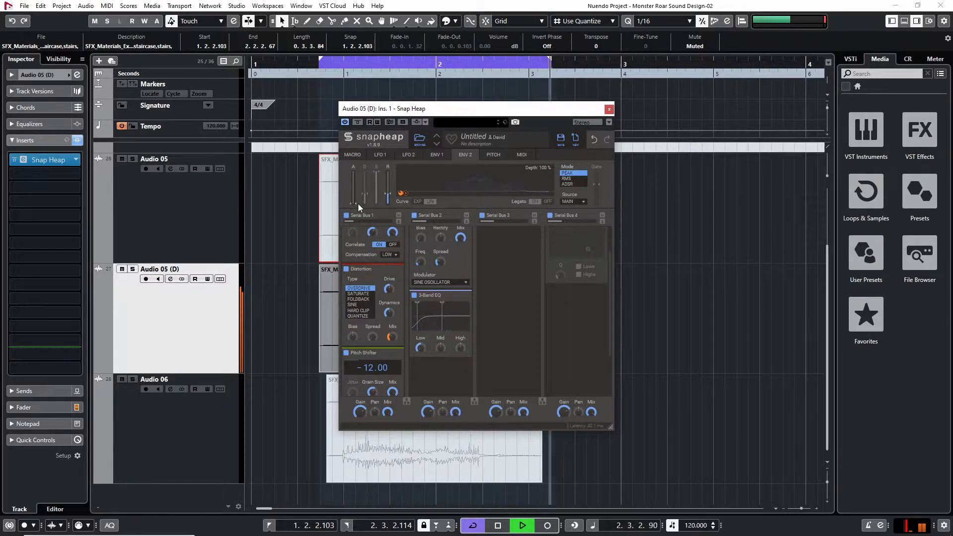
pyautogui.moveTo(388, 194); pyautogui.dragTo(389, 196)
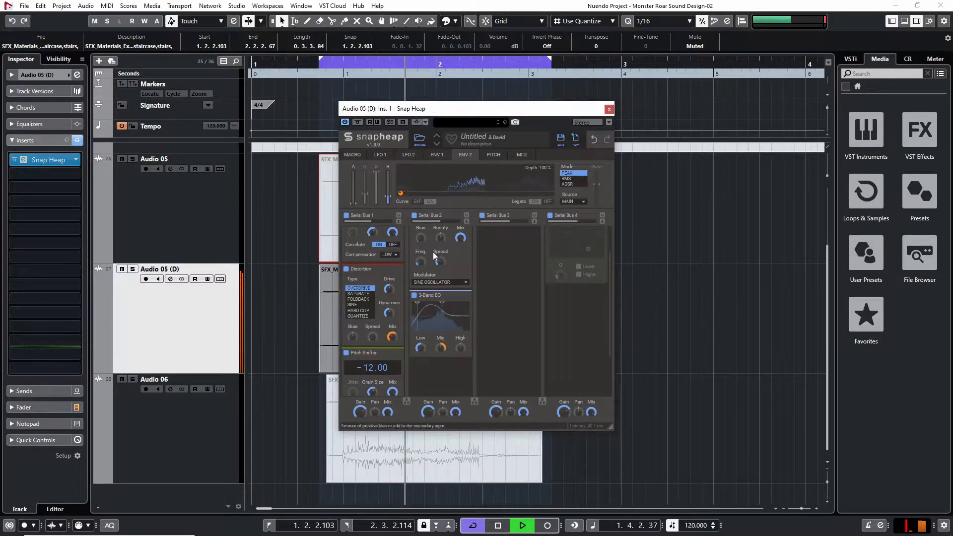
# Try a higher upper split frequency on the 3-Band EQ and reduce its High band during playback
pyautogui.press('space')
pyautogui.press('space')
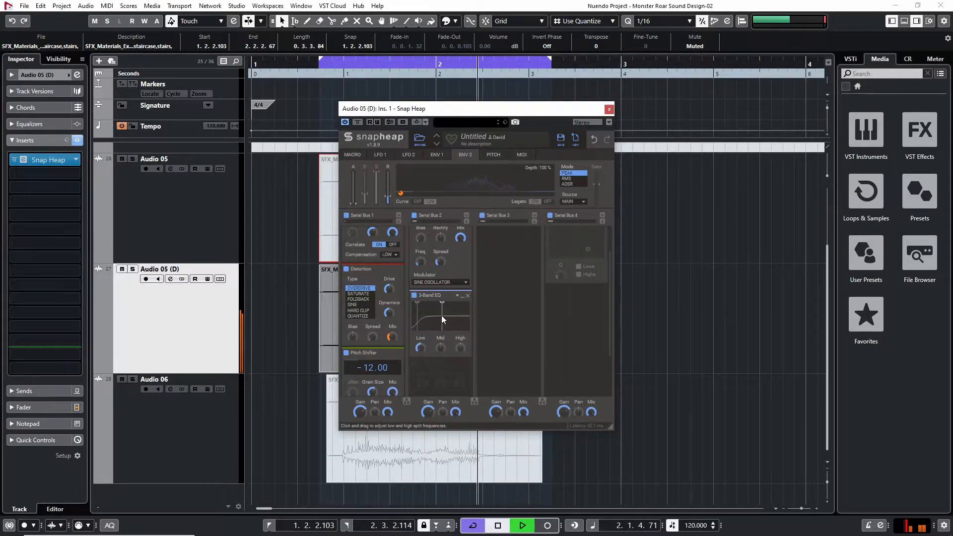
pyautogui.press('space')
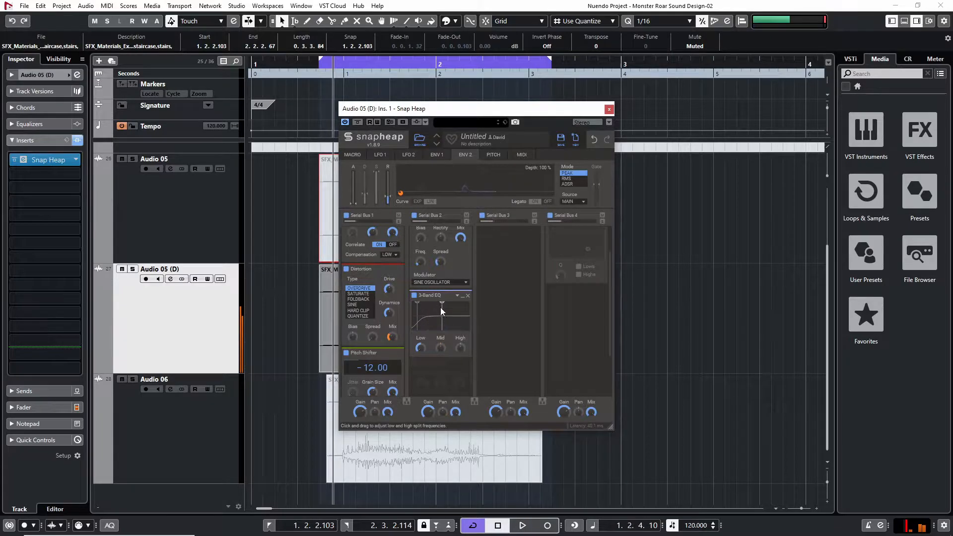
pyautogui.press('space')
pyautogui.moveTo(449, 312)
pyautogui.mouseDown()
pyautogui.moveTo(468, 313)
pyautogui.moveTo(449, 314)
pyautogui.mouseUp()
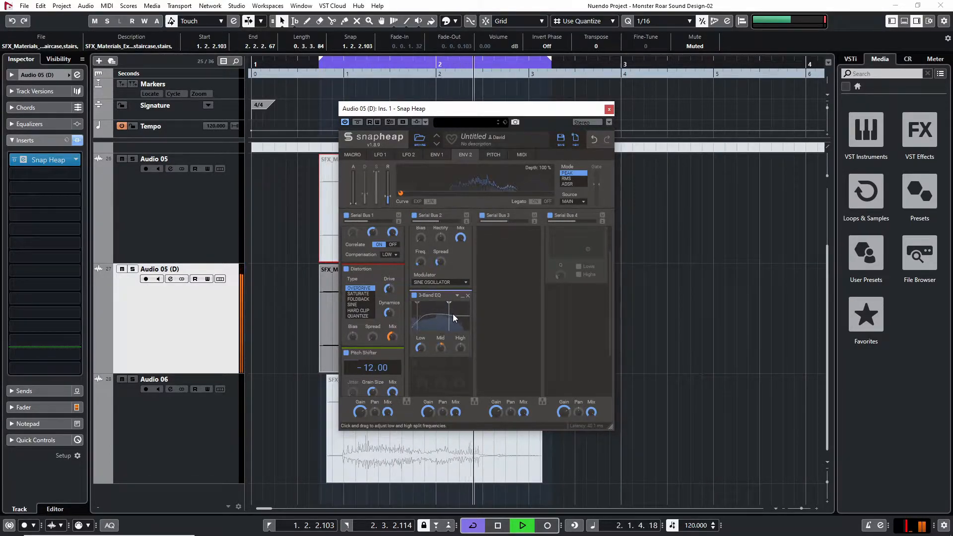
pyautogui.press('space')
pyautogui.moveTo(461, 348)
pyautogui.mouseDown()
pyautogui.moveTo(461, 368)
pyautogui.moveTo(461, 357)
pyautogui.mouseUp()
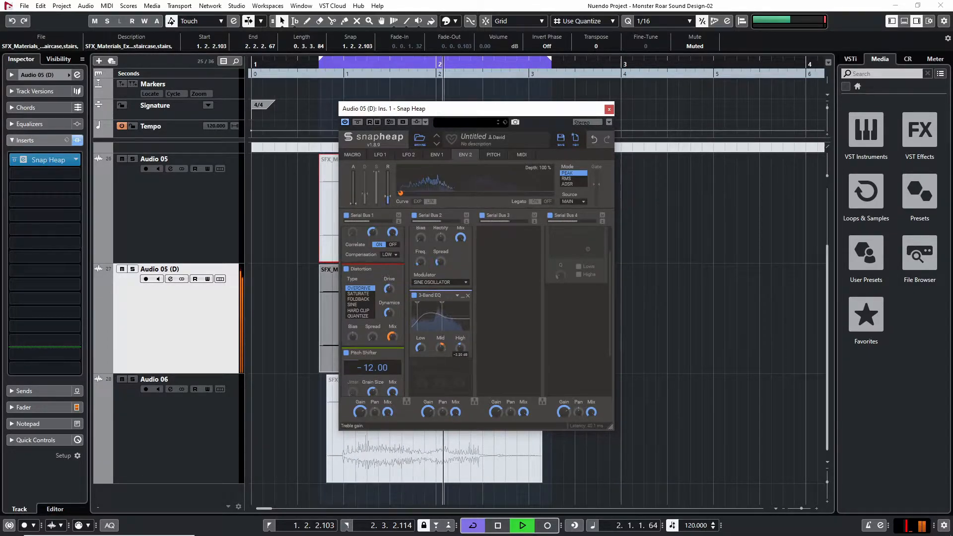
pyautogui.press('space')
# Insert Neutron 2 Equalizer in the track's second slot and enable its low-pass filter at about 1067 Hz with a 24 dB slope
pyautogui.click(70, 174)
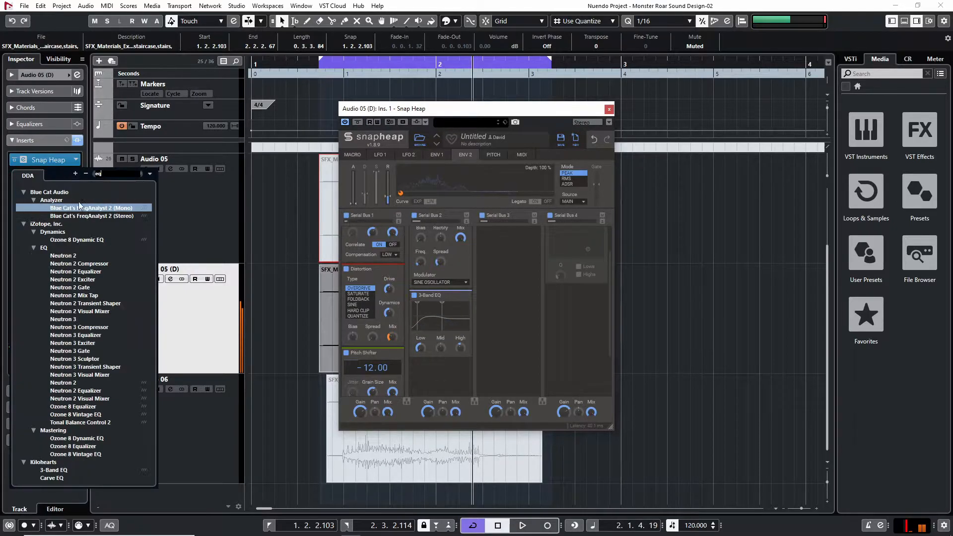
pyautogui.click(92, 271)
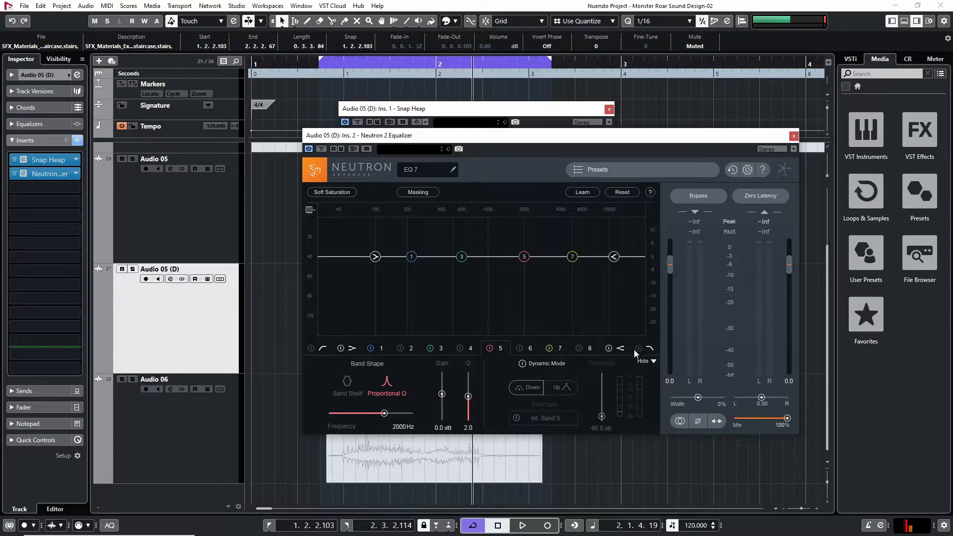
pyautogui.click(638, 347)
pyautogui.moveTo(415, 412); pyautogui.dragTo(381, 417)
pyautogui.click(369, 385)
pyautogui.press('space')
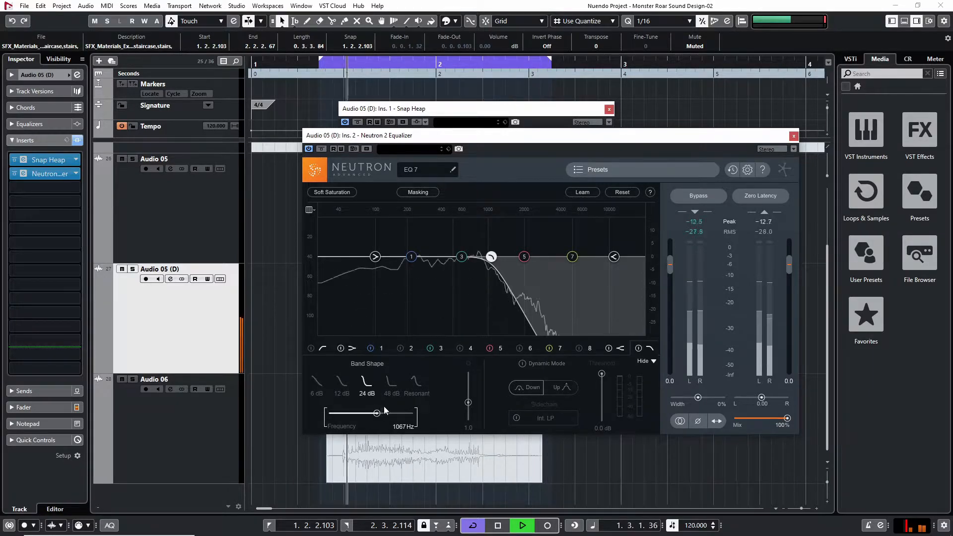
# Lower the low-pass frequency slightly, change its slope to 12 dB, and close the equalizer
pyautogui.moveTo(376, 415); pyautogui.dragTo(373, 415)
pyautogui.click(390, 385)
pyautogui.click(343, 388)
pyautogui.press('space')
pyautogui.click(794, 136)
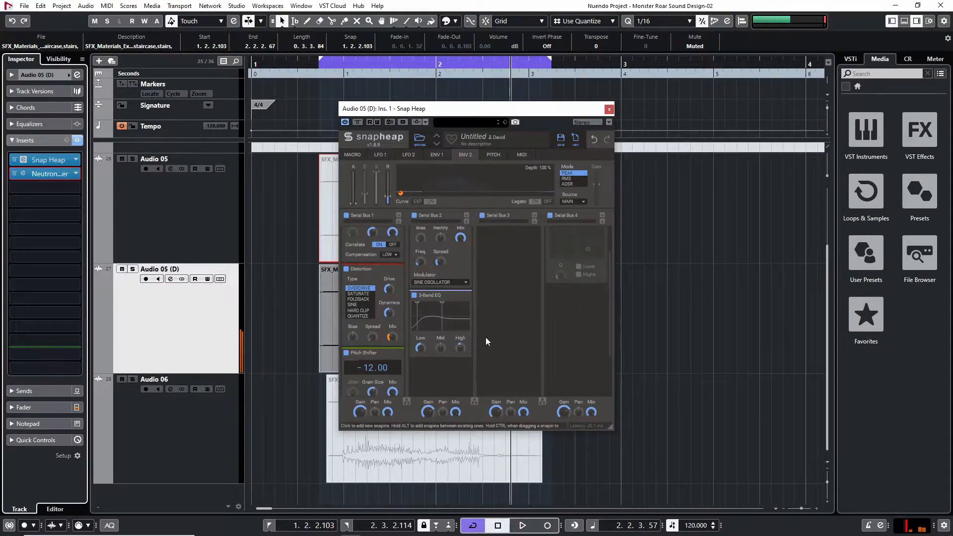
# Compare the looped sound in Snap Heap with Serial Bus 2 disabled and enabled
pyautogui.scroll(2, 488, 328)
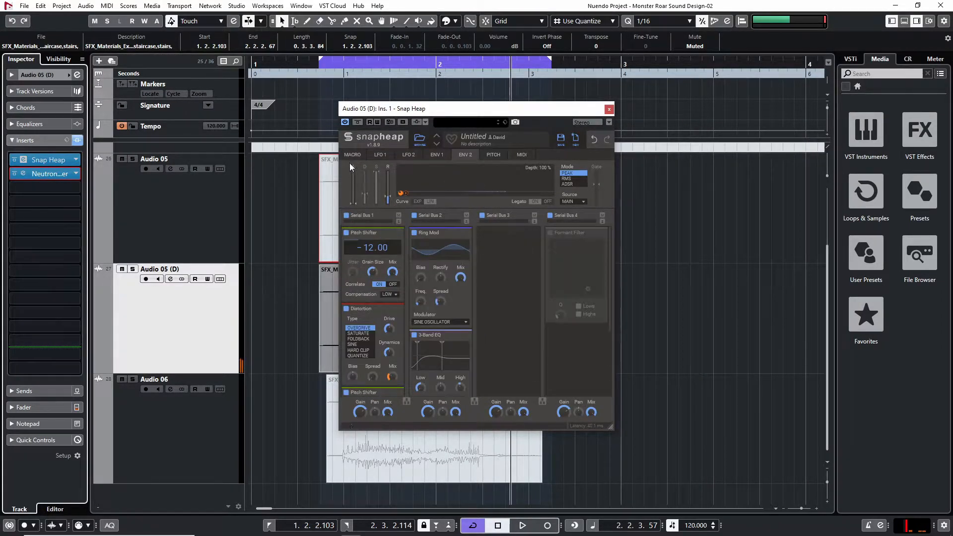
pyautogui.click(415, 217)
pyautogui.press('space')
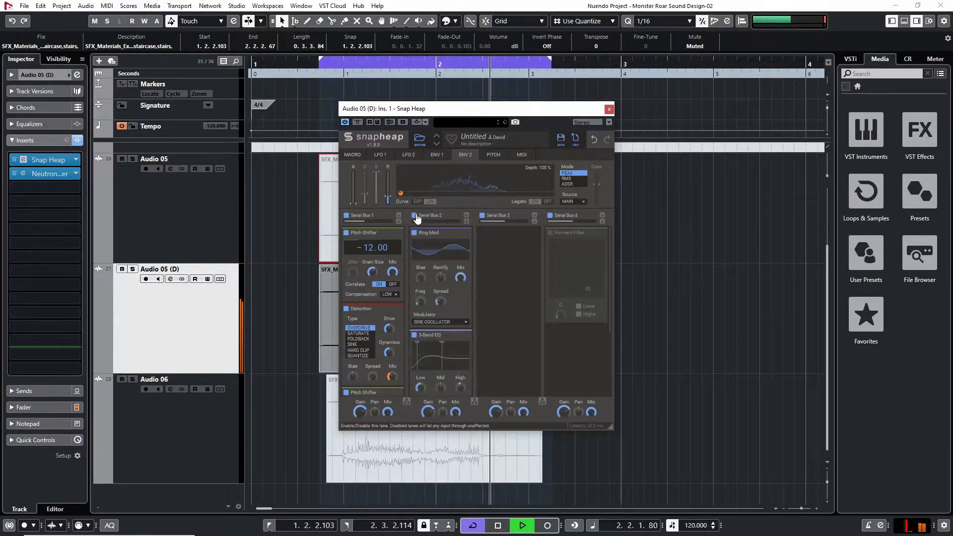
pyautogui.click(415, 216)
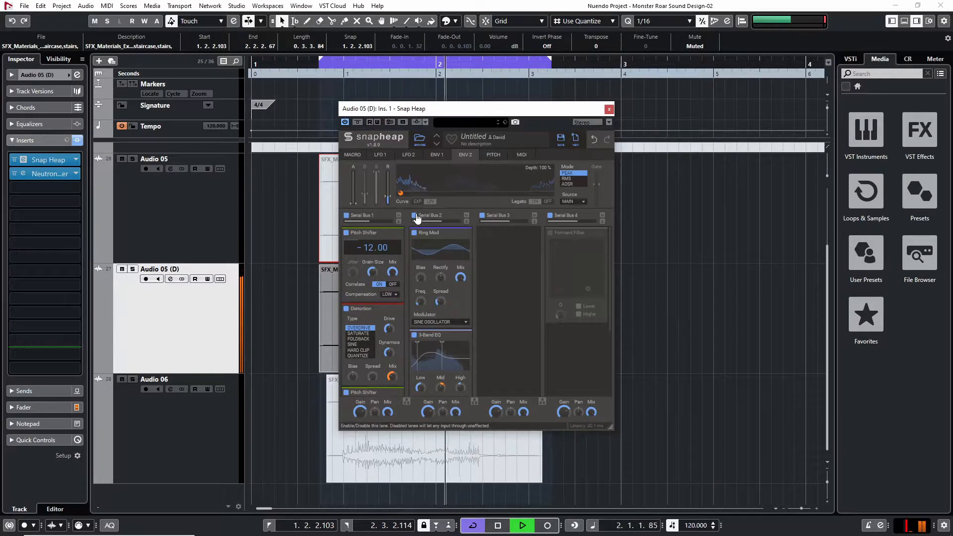
pyautogui.click(414, 216)
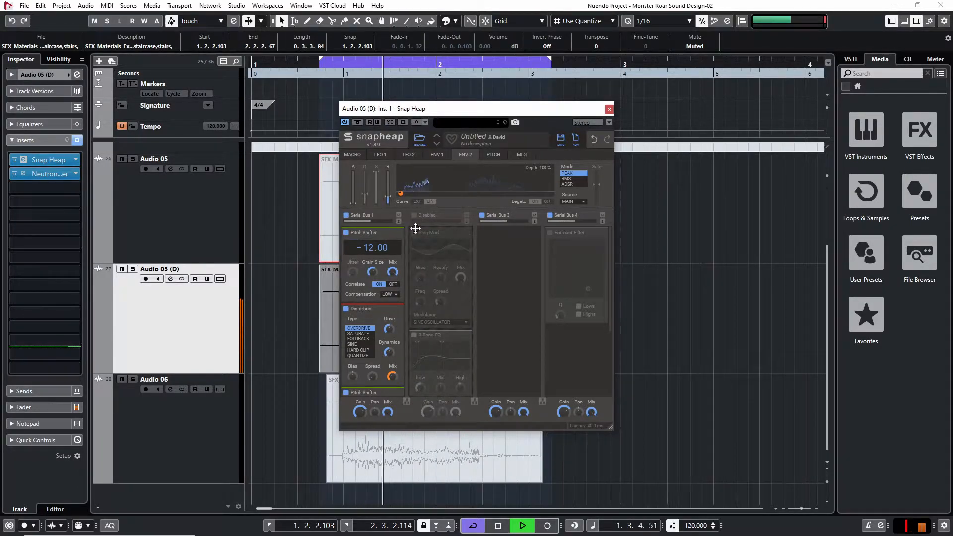
pyautogui.click(415, 215)
# Bypass the Ring Mod in Serial Bus 2, keep the 3-Band EQ active, and try a lower bus Mix during playback
pyautogui.click(414, 336)
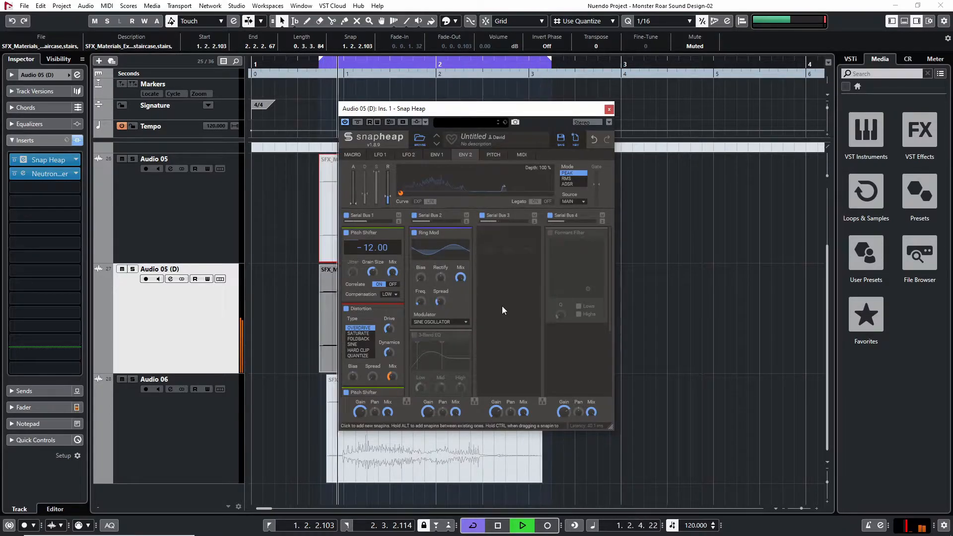
pyautogui.click(414, 233)
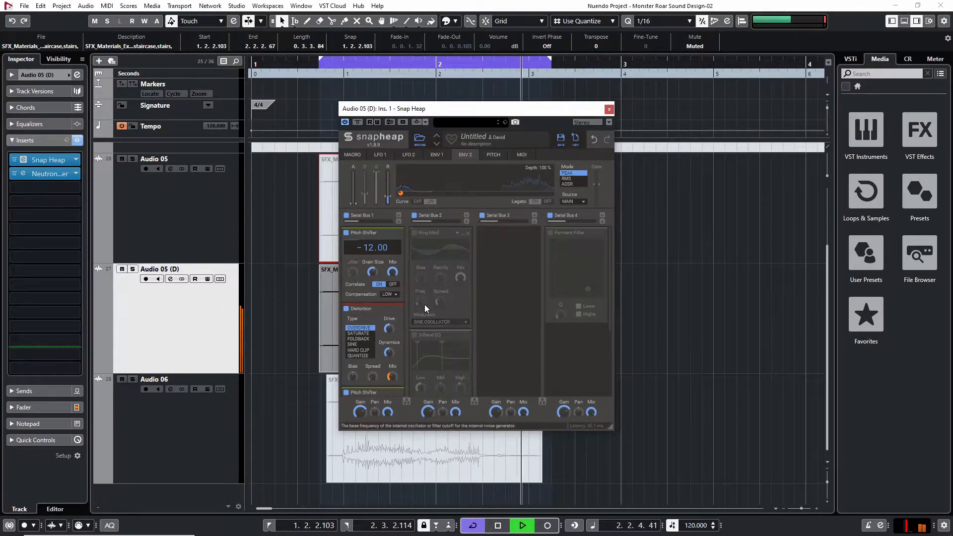
pyautogui.click(414, 335)
pyautogui.scroll(-3, 513, 362)
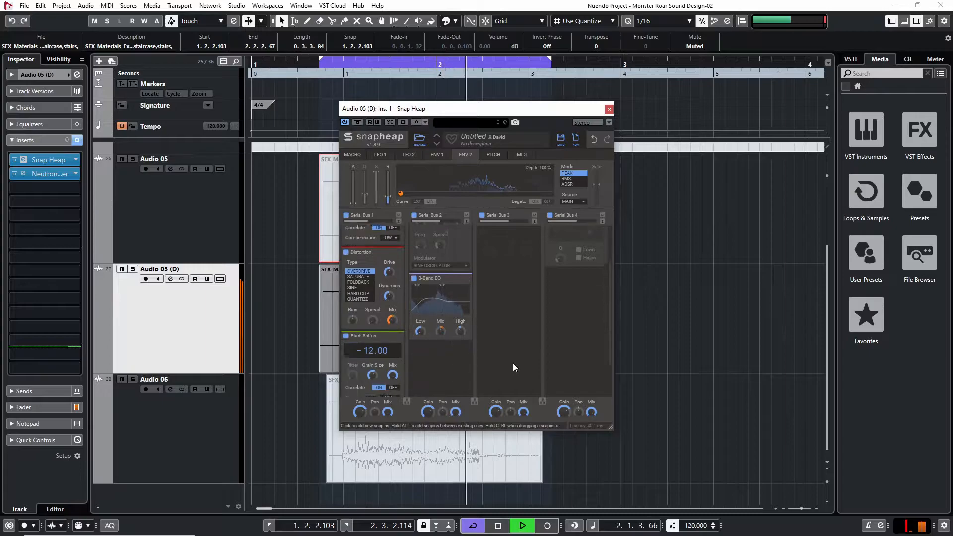
pyautogui.moveTo(455, 412); pyautogui.dragTo(455, 429)
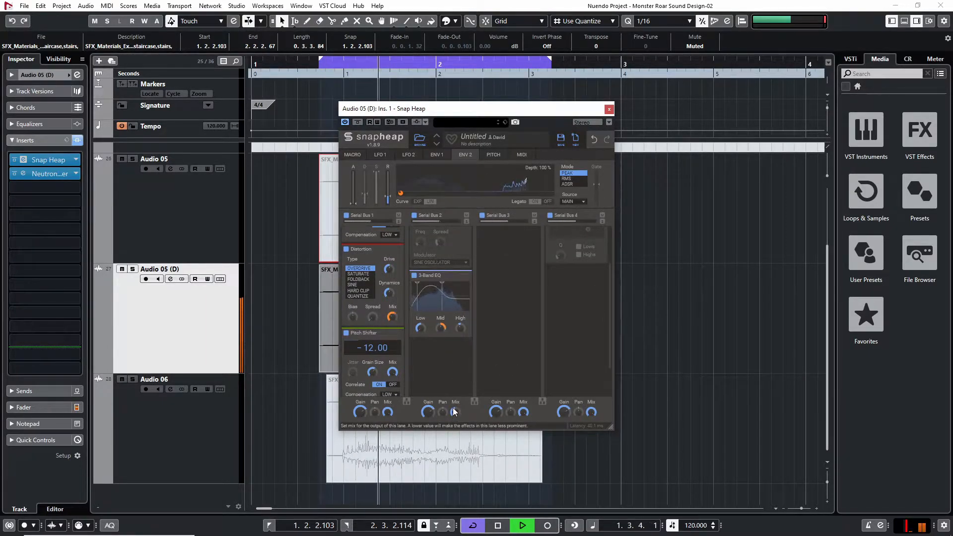
pyautogui.press('space')
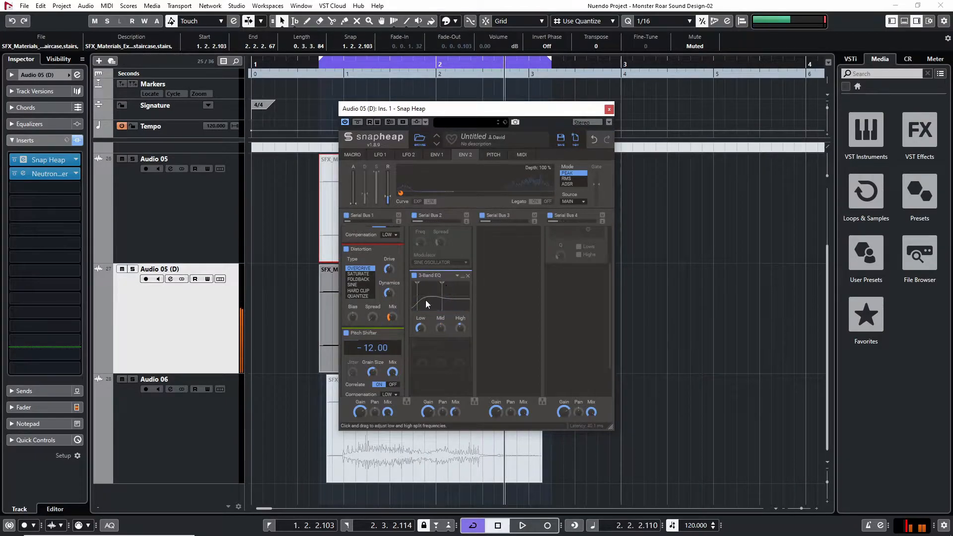
# Add OTT_x64 as the track's third insert and set its Depth to 60 % and Dnwd to 0 %
pyautogui.scroll(3, 463, 385)
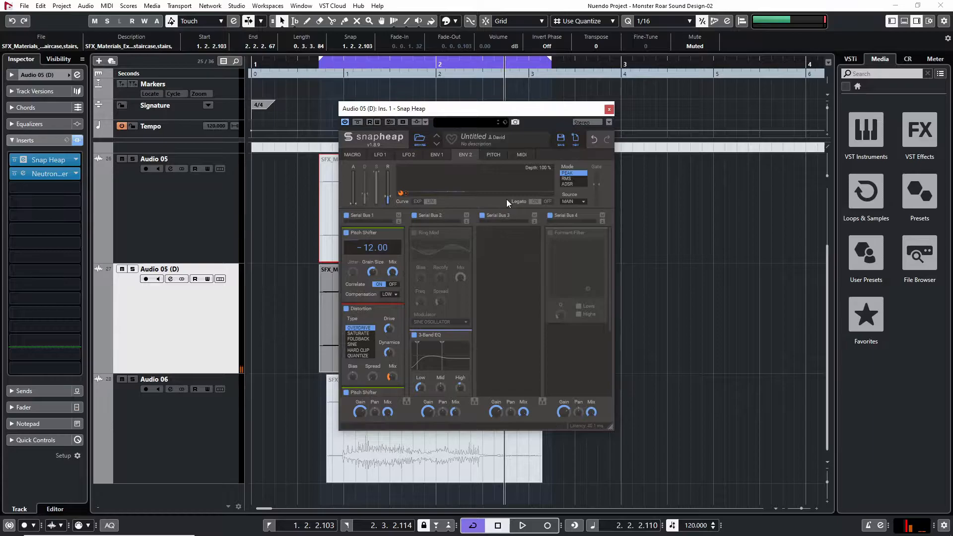
pyautogui.scroll(-5, 499, 236)
pyautogui.click(448, 312)
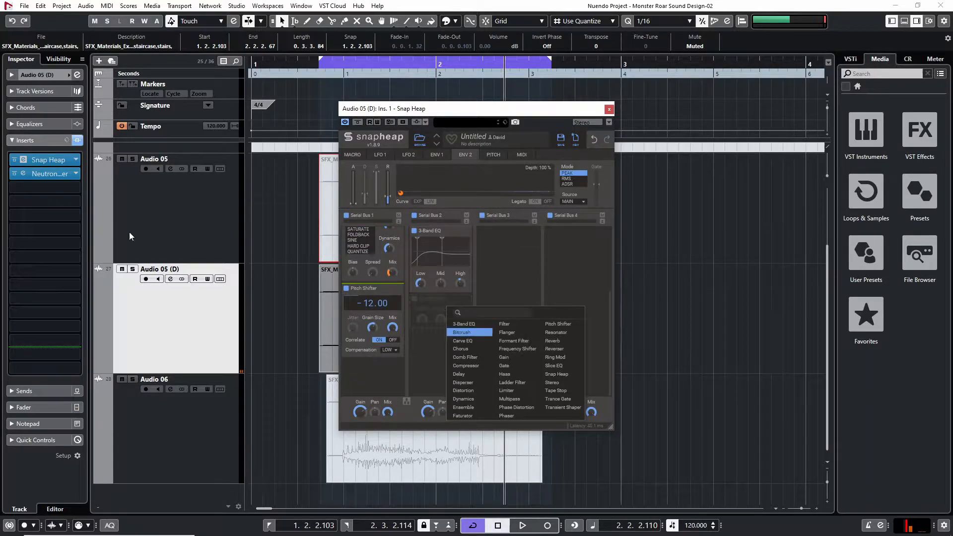
pyautogui.click(49, 189)
pyautogui.write('ott')
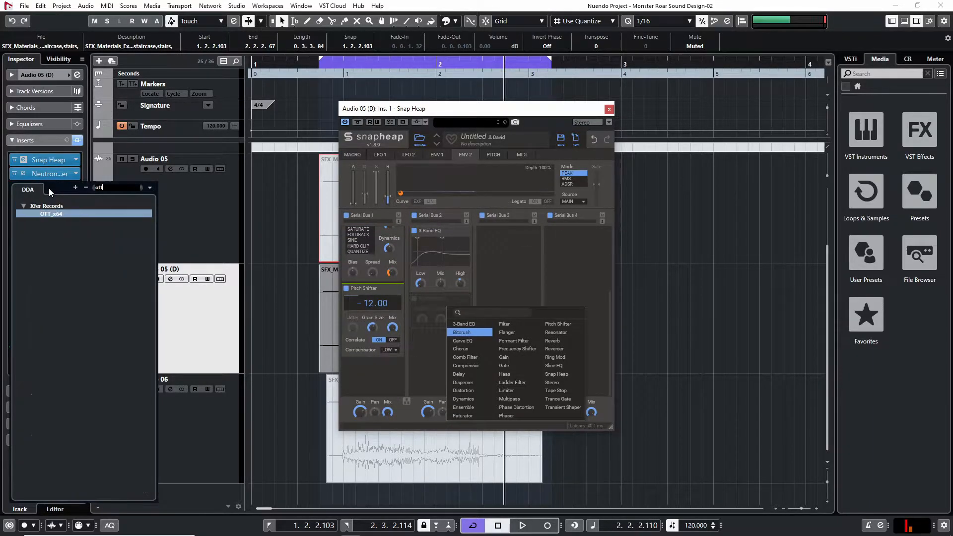
pyautogui.press('Return')
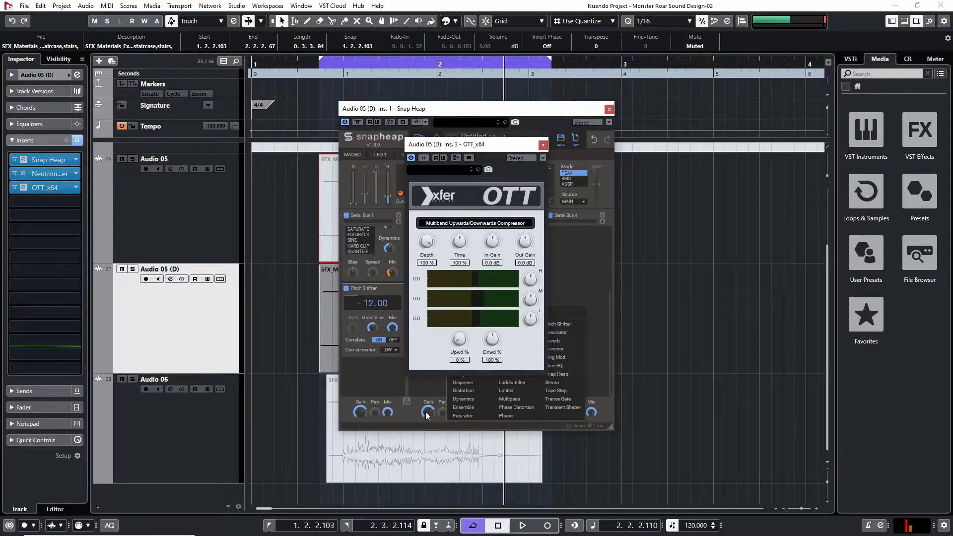
pyautogui.moveTo(429, 242); pyautogui.dragTo(424, 276)
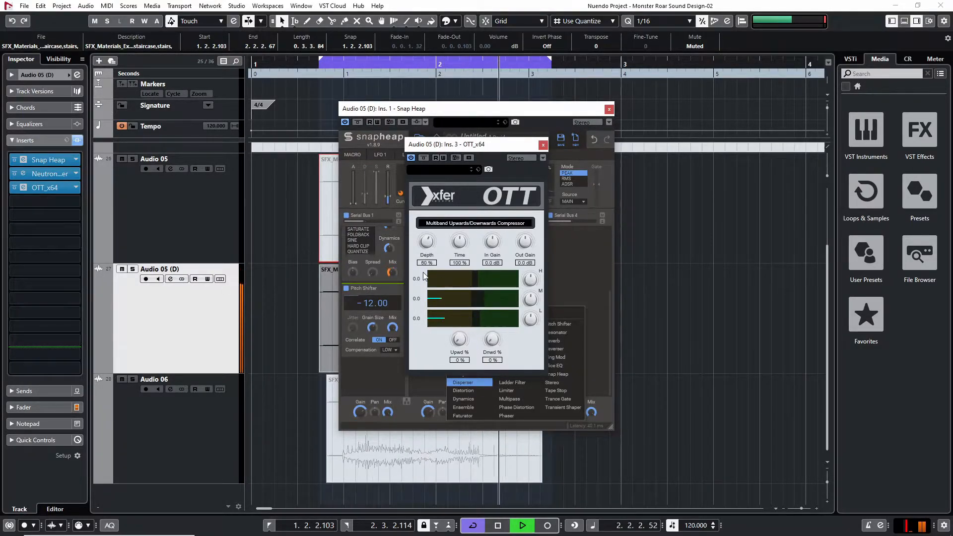
# Lower the OTT Depth to 57 % and add Spectre as the track's fourth insert
pyautogui.moveTo(421, 271); pyautogui.dragTo(422, 276)
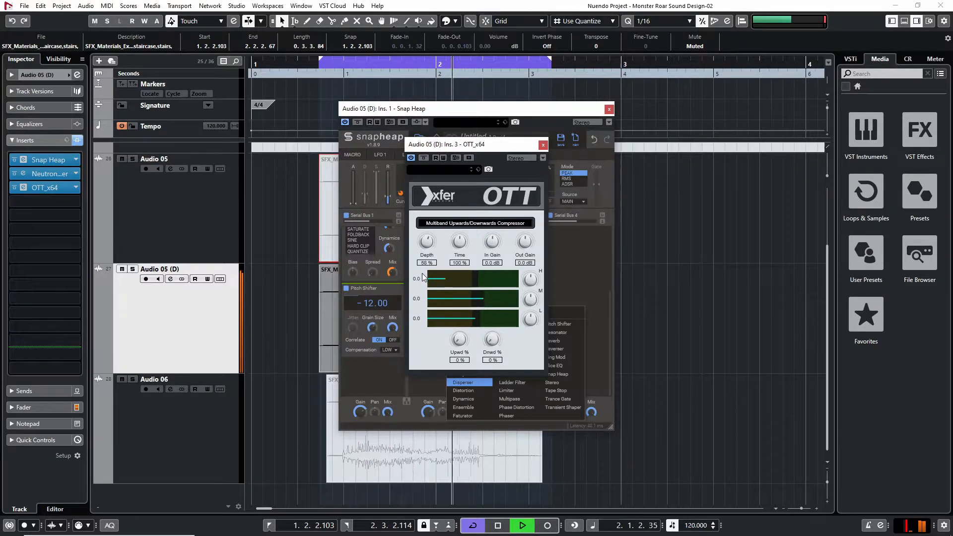
pyautogui.press('space')
pyautogui.click(56, 204)
pyautogui.write('spectre')
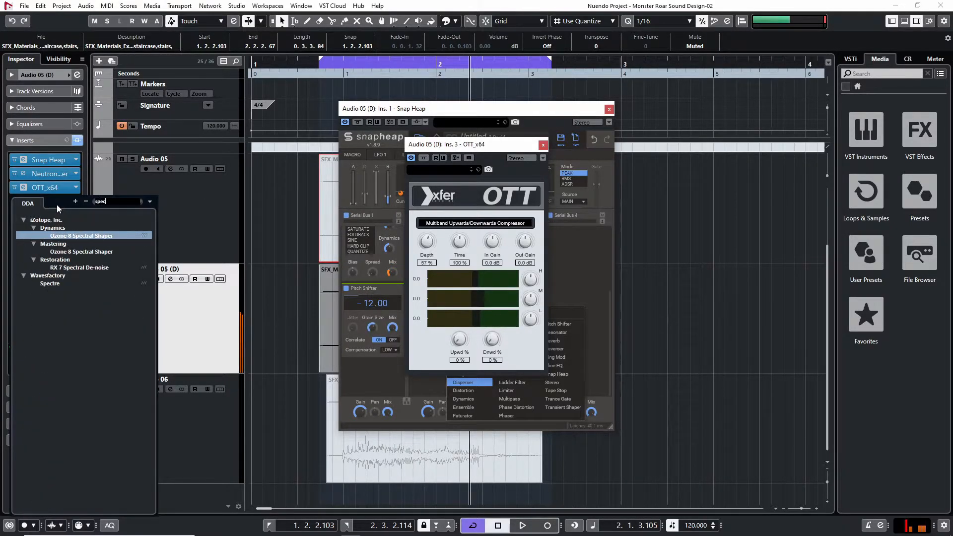
pyautogui.press('Return')
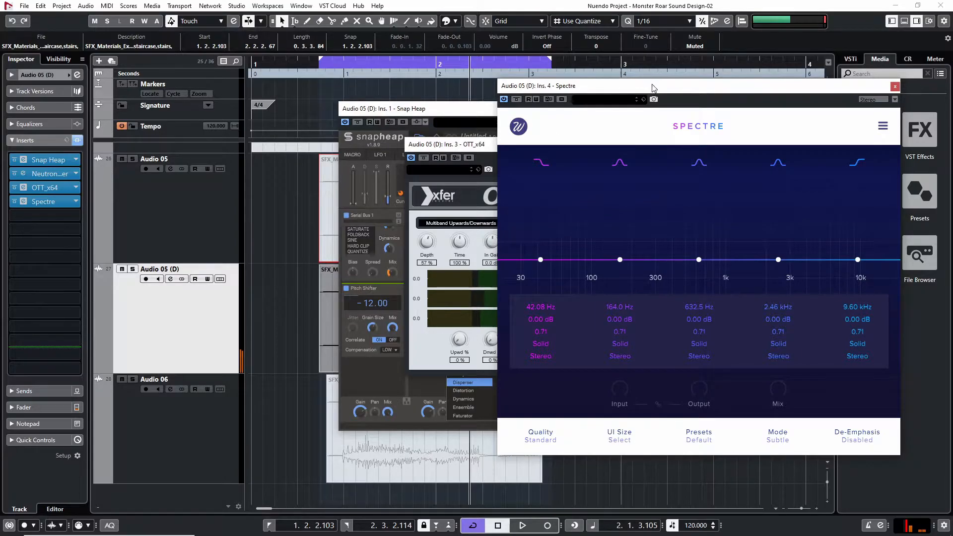
pyautogui.moveTo(653, 87); pyautogui.dragTo(541, 115)
# Sweep Spectre's second band during playback, settling on a 4.20 dB boost at 195.0 Hz with a Q of 1.87
pyautogui.moveTo(507, 288); pyautogui.dragTo(477, 255)
pyautogui.scroll(3, 475, 249)
pyautogui.press('space')
pyautogui.scroll(6, 477, 255)
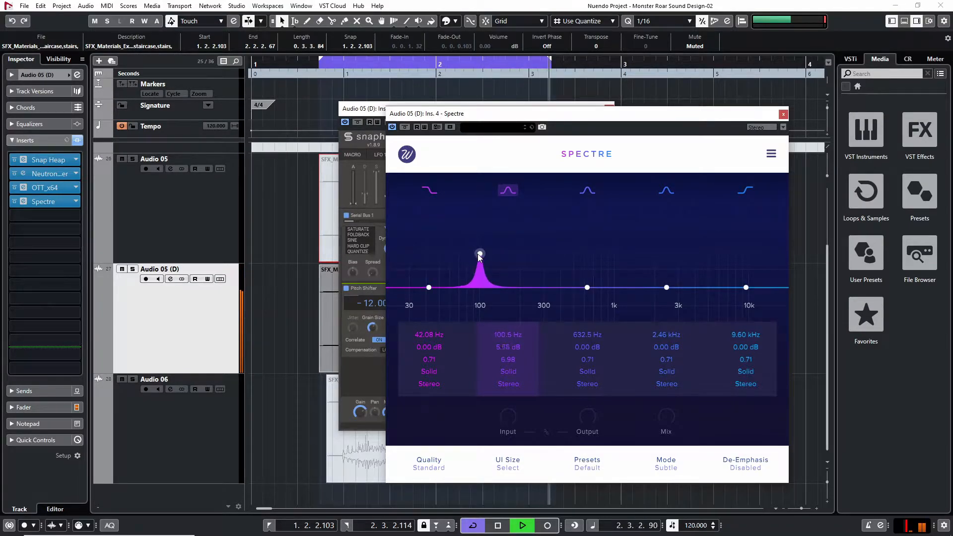
pyautogui.moveTo(479, 253); pyautogui.dragTo(520, 259)
pyautogui.scroll(-6, 482, 255)
pyautogui.scroll(2, 483, 255)
pyautogui.scroll(2, 519, 258)
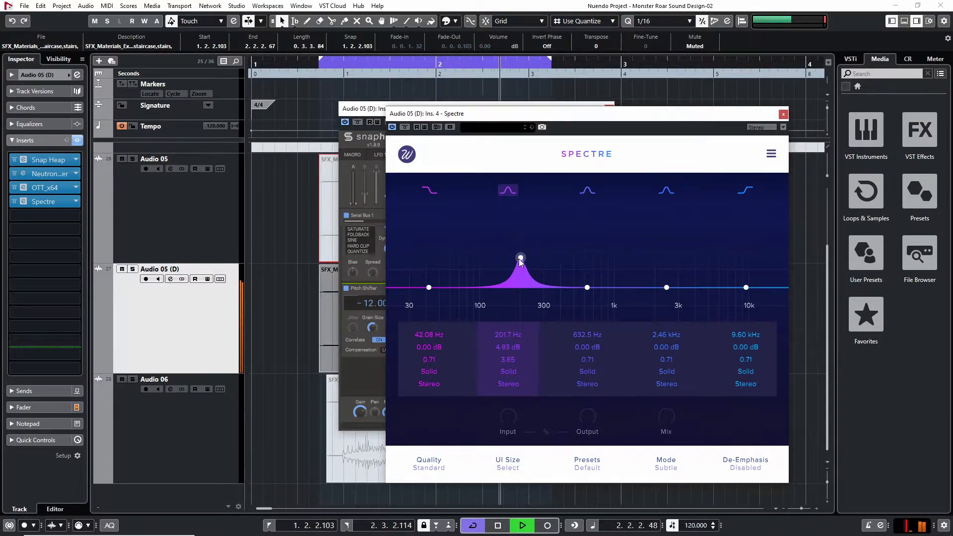
pyautogui.moveTo(517, 261); pyautogui.dragTo(514, 263)
pyautogui.scroll(-3, 515, 263)
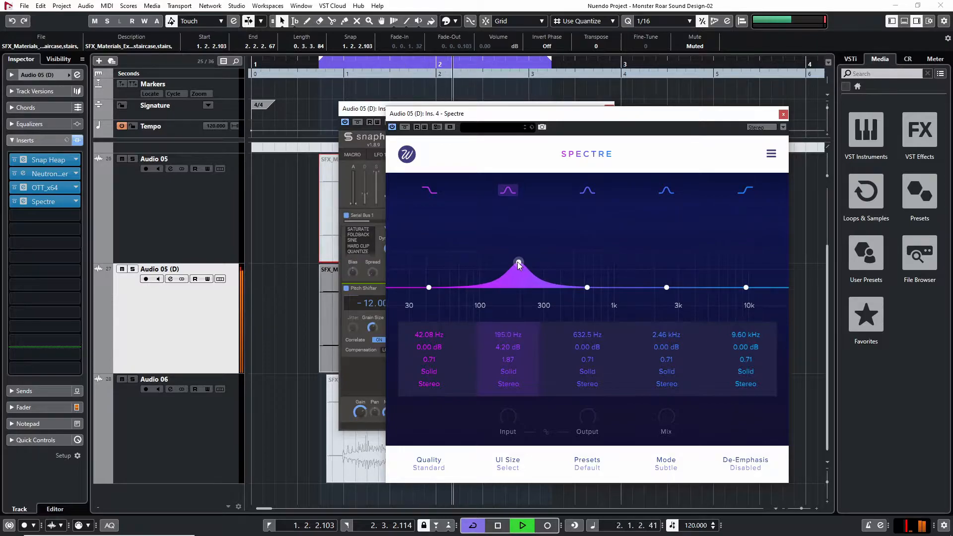
pyautogui.press('space')
# Add Neutron 2 Equalizer as the track's fifth insert and play the loop
pyautogui.click(45, 215)
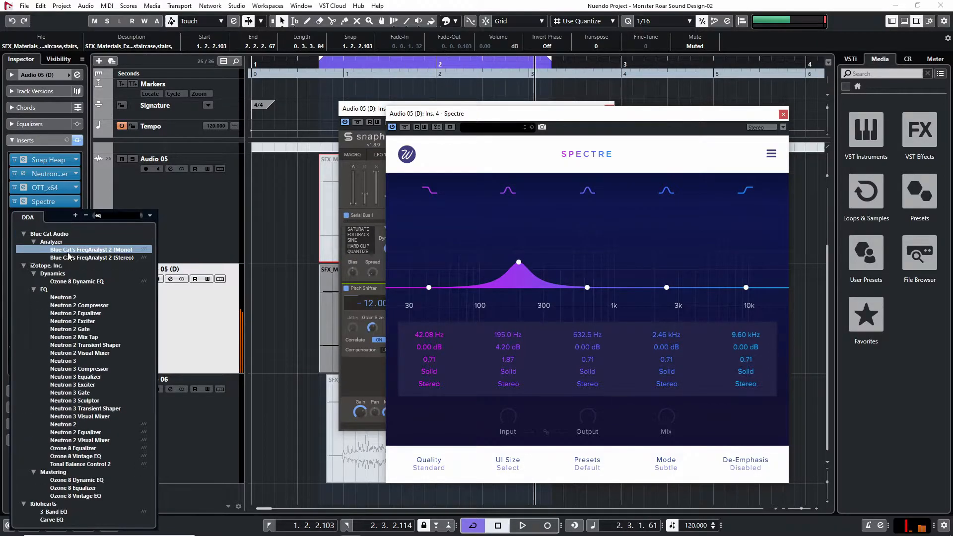
pyautogui.doubleClick(86, 317)
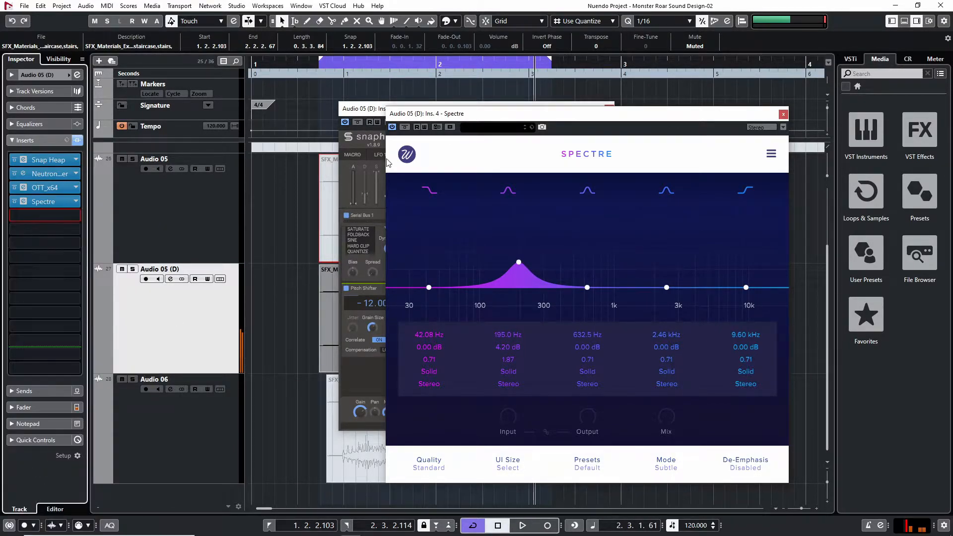
pyautogui.press('space')
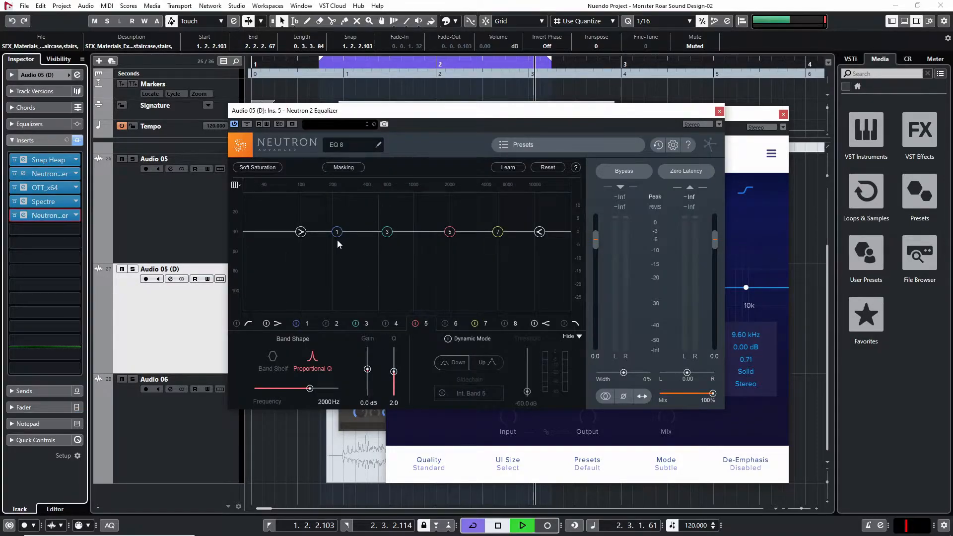
# Sweep equalizer band 1 with a 15 dB boost to find the resonance, and cut it deeply around 433 Hz
pyautogui.moveTo(336, 233); pyautogui.dragTo(368, 173)
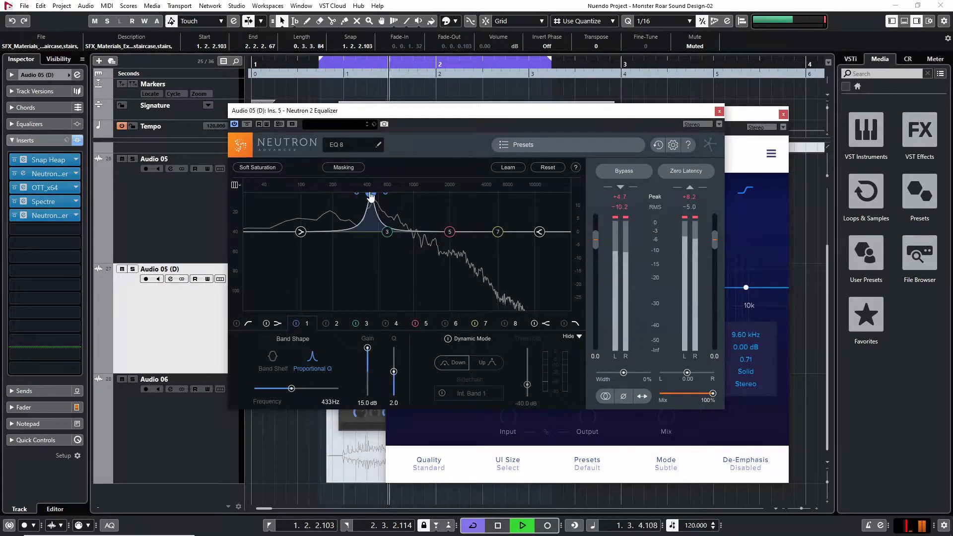
pyautogui.moveTo(475, 111)
pyautogui.mouseDown()
pyautogui.moveTo(133, 166)
pyautogui.moveTo(466, 124)
pyautogui.mouseUp()
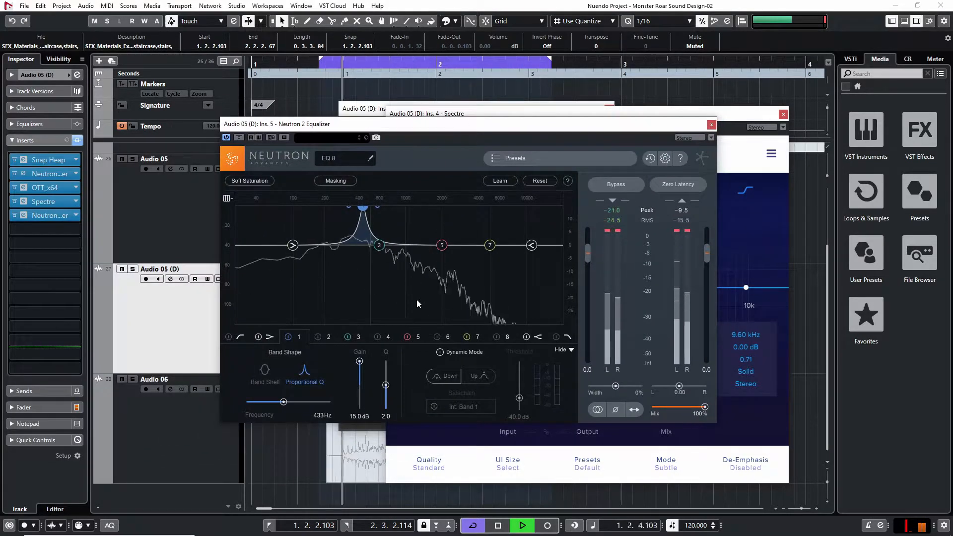
pyautogui.moveTo(359, 362); pyautogui.dragTo(360, 405)
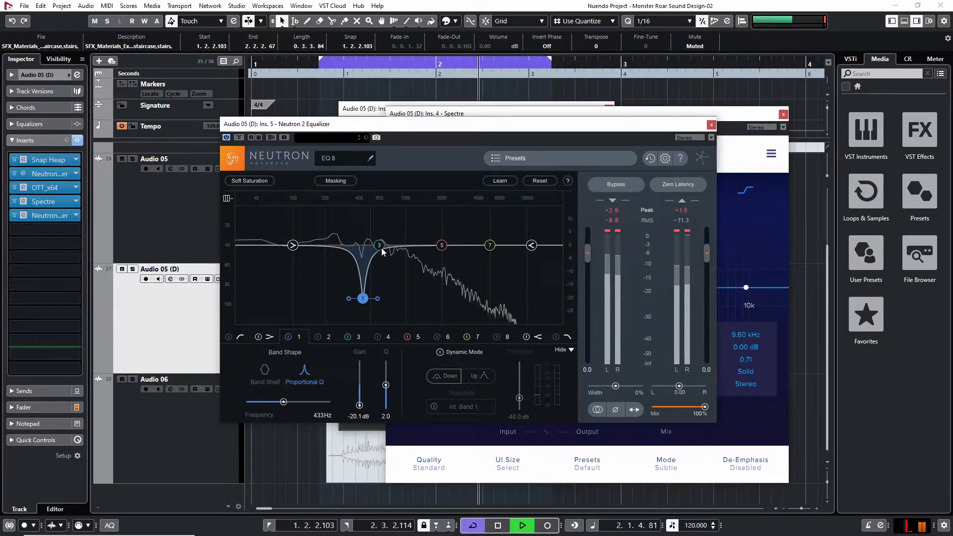
pyautogui.moveTo(362, 297); pyautogui.dragTo(366, 286)
# Replace the equalizer's high shelf with a low-pass filter at 1372 Hz and a 12 dB slope
pyautogui.moveTo(531, 245); pyautogui.dragTo(470, 313)
pyautogui.click(526, 336)
pyautogui.click(556, 336)
pyautogui.click(284, 369)
pyautogui.moveTo(326, 401); pyautogui.dragTo(298, 406)
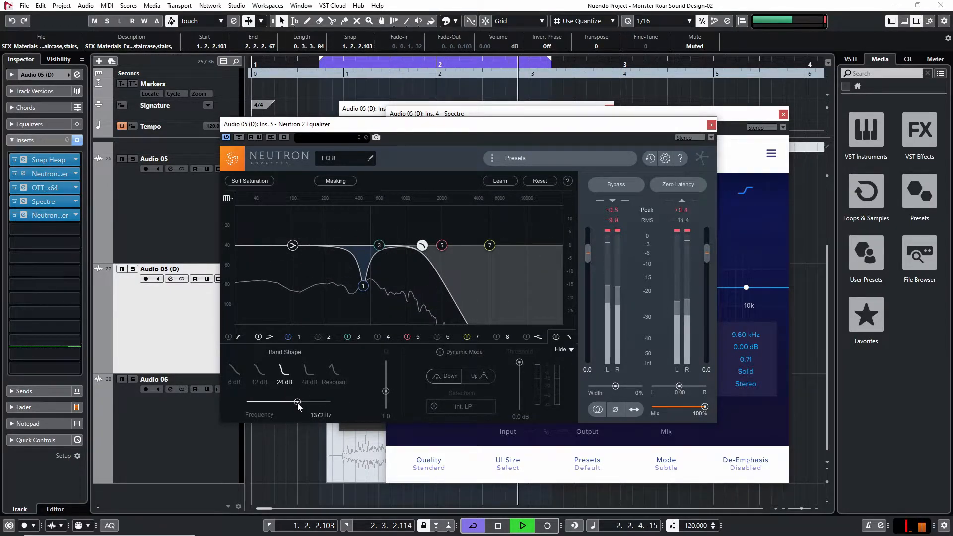
pyautogui.click(258, 369)
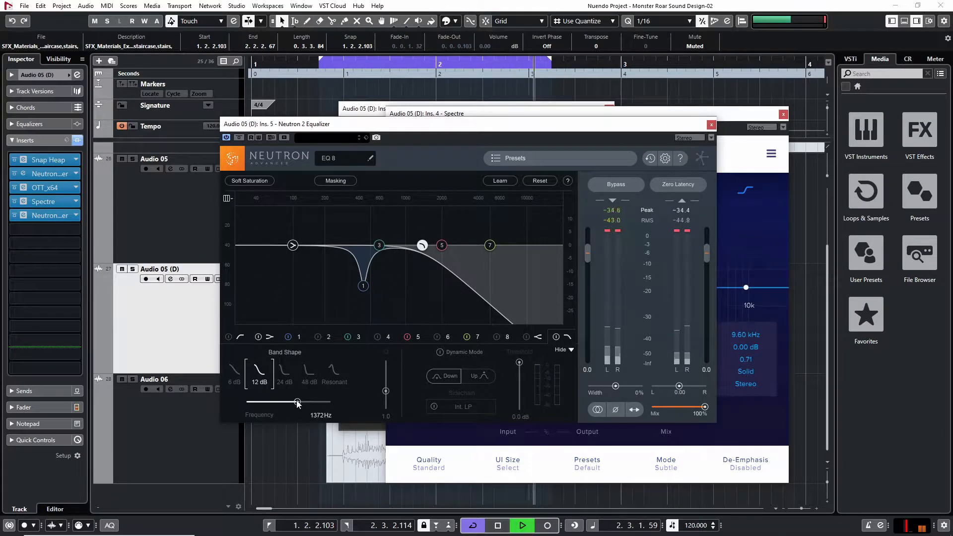
pyautogui.press('space')
# Enable equalizer band 2, cut 8.2 dB at 200 Hz with a Q of 0.7, and close the equalizer
pyautogui.click(318, 336)
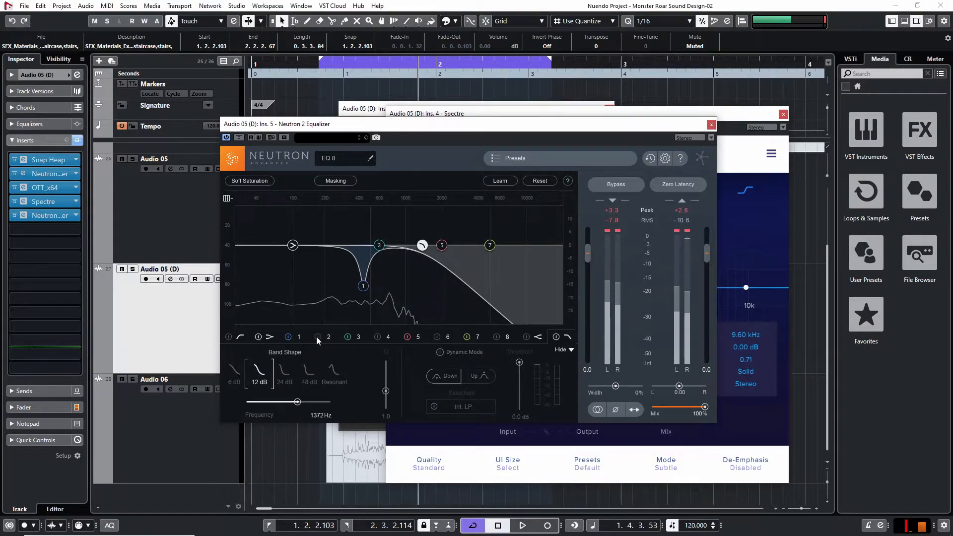
pyautogui.press('space')
pyautogui.moveTo(353, 245); pyautogui.dragTo(326, 271)
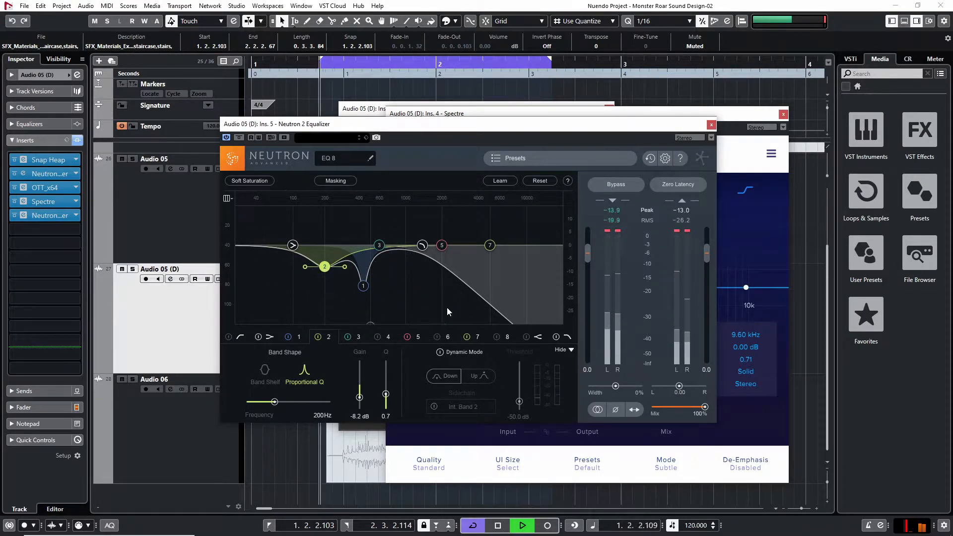
pyautogui.click(710, 124)
pyautogui.press('space')
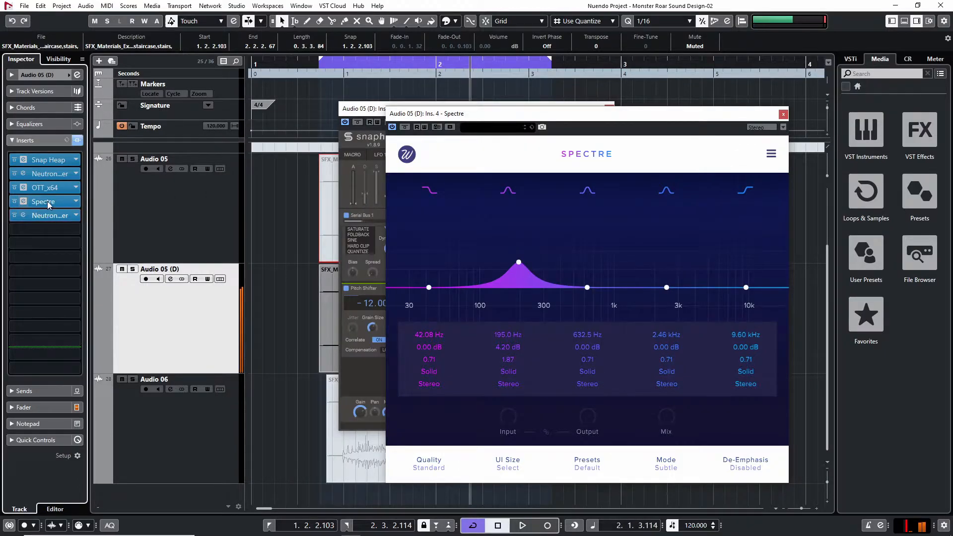
# Move Spectre's first band to 32.19 Hz, try boosting the third band near 100 Hz, and park it flat at 2.45 kHz
pyautogui.press('space')
pyautogui.moveTo(428, 286)
pyautogui.mouseDown()
pyautogui.moveTo(477, 244)
pyautogui.moveTo(434, 288)
pyautogui.moveTo(413, 287)
pyautogui.mouseUp()
pyautogui.moveTo(587, 287); pyautogui.dragTo(482, 263)
pyautogui.scroll(5, 481, 263)
pyautogui.moveTo(480, 263); pyautogui.dragTo(666, 287)
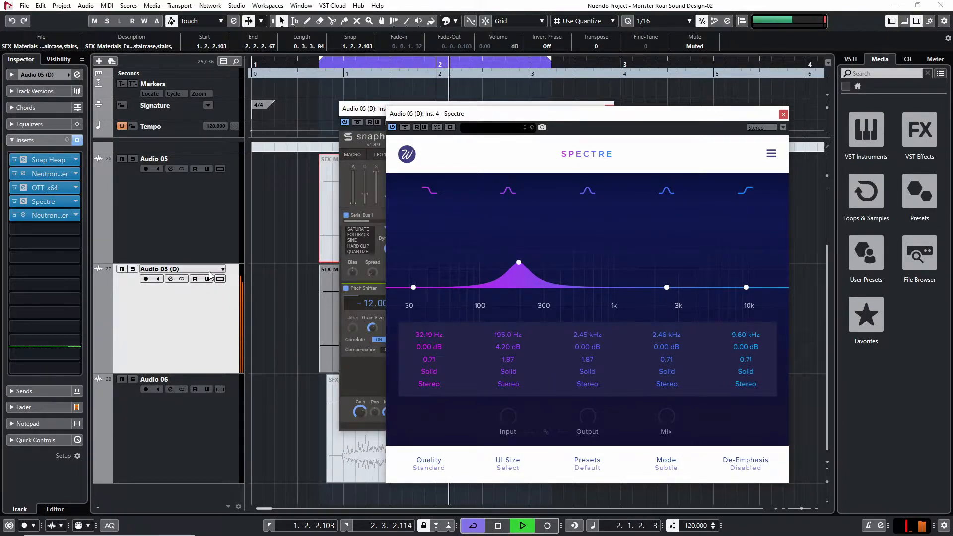
# Compare the looped sound with Spectre's second band disabled and enabled, leaving the band active
pyautogui.press('space')
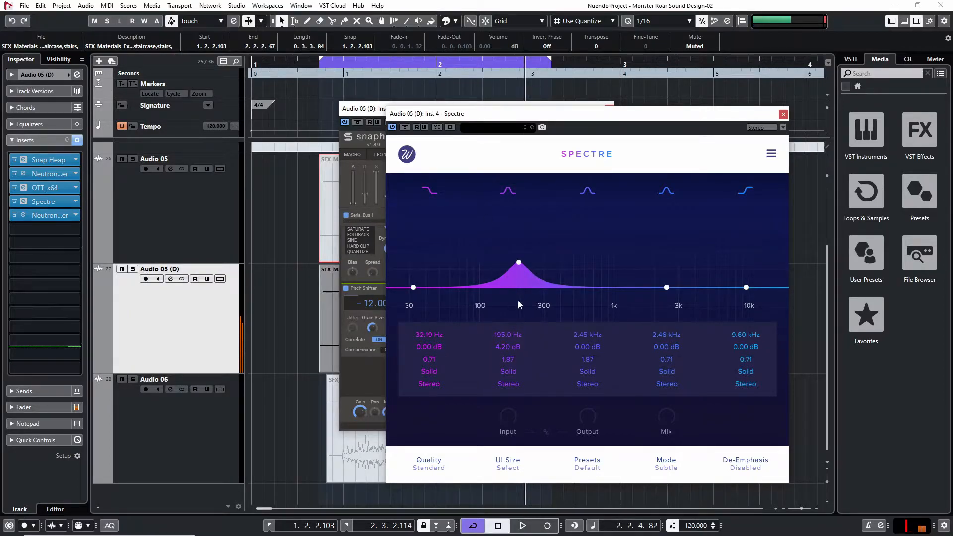
pyautogui.click(509, 188)
pyautogui.press('space')
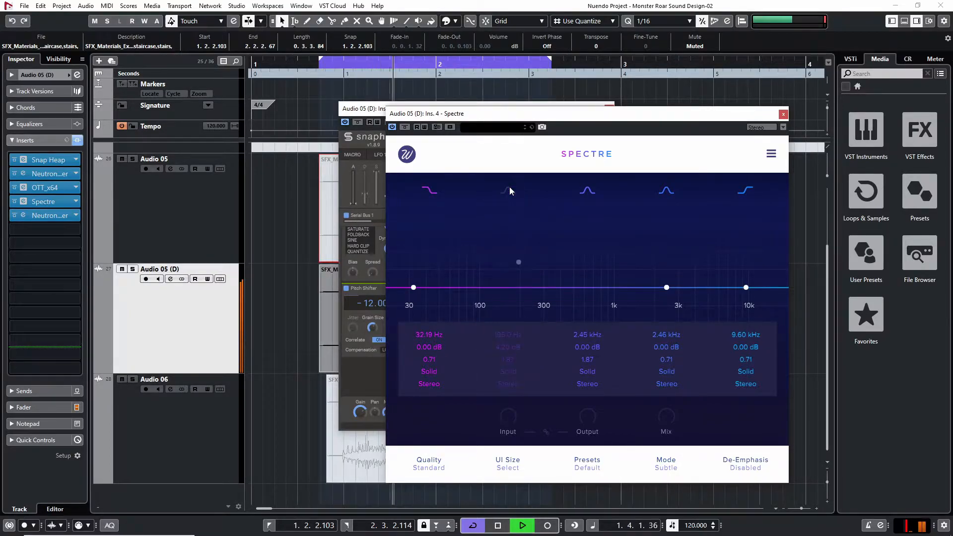
pyautogui.click(509, 187)
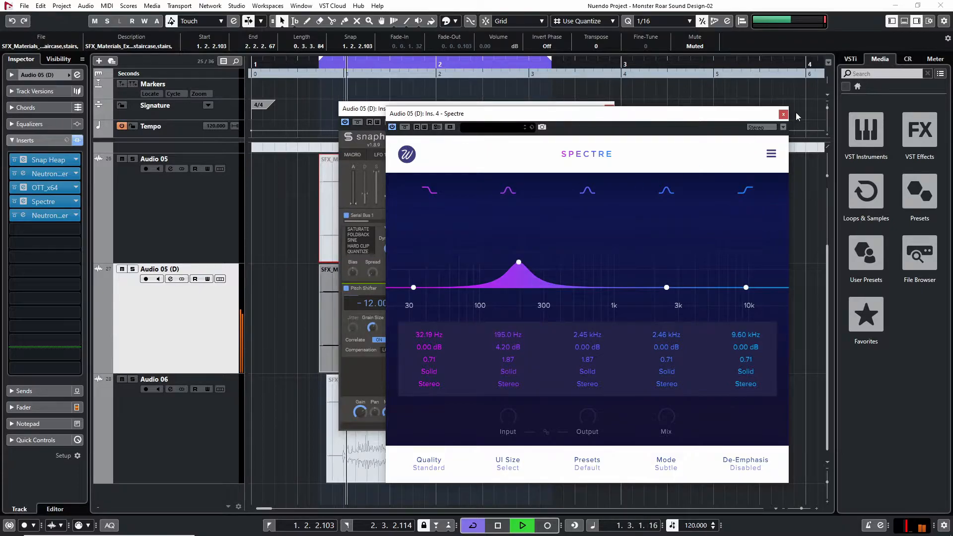
pyautogui.click(507, 190)
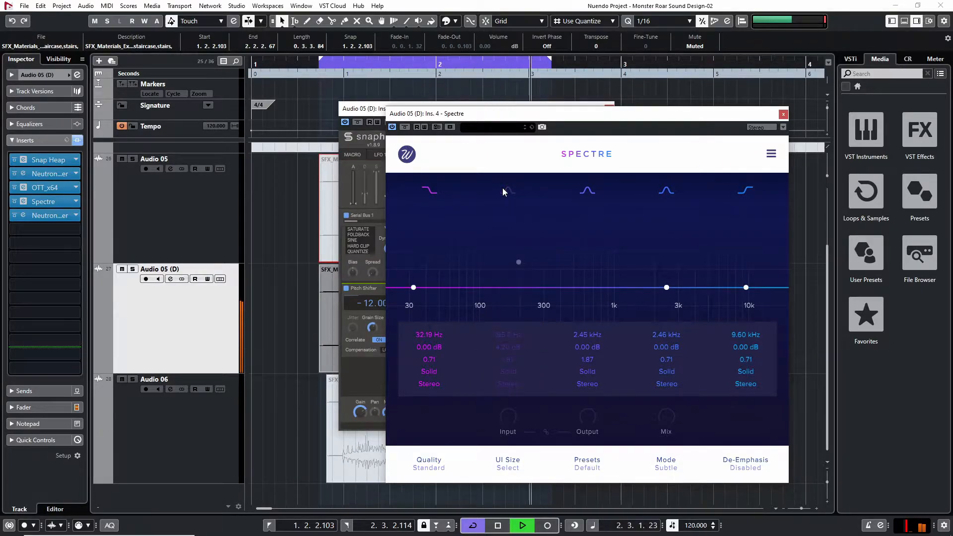
pyautogui.press('space')
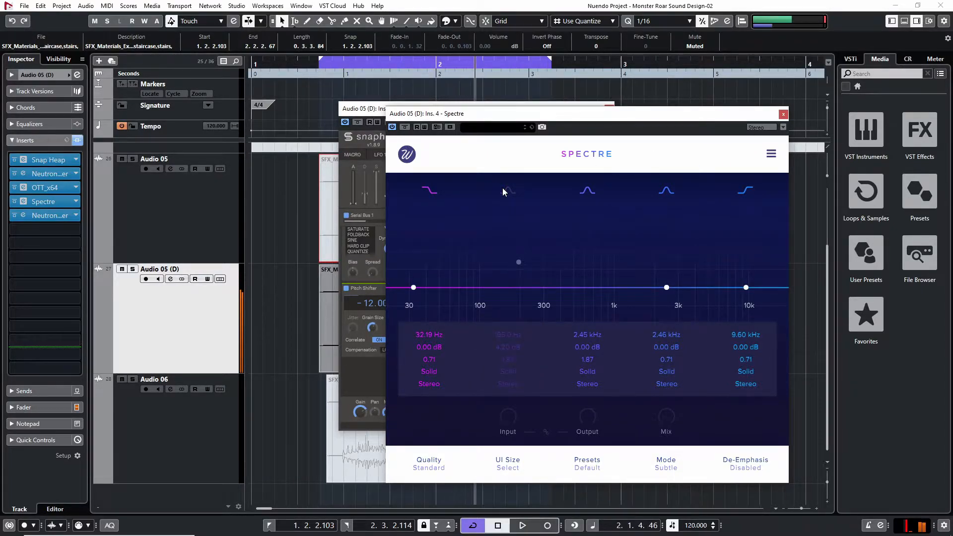
pyautogui.click(502, 188)
pyautogui.press('space')
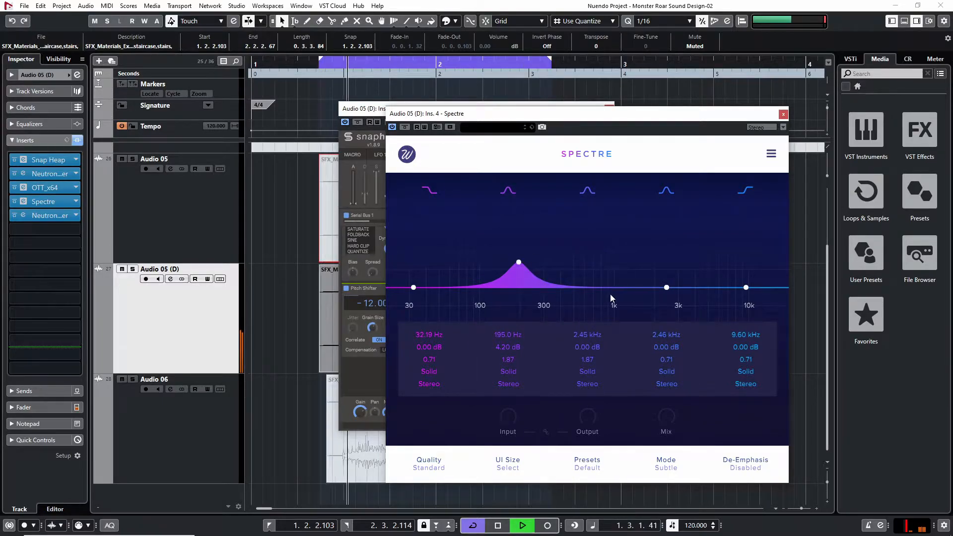
# Boost Spectre's fourth band 3.30 dB at 94.69 Hz with a Q of 2.40 and close the plug-in windows
pyautogui.moveTo(666, 288); pyautogui.dragTo(472, 266)
pyautogui.scroll(5, 585, 255)
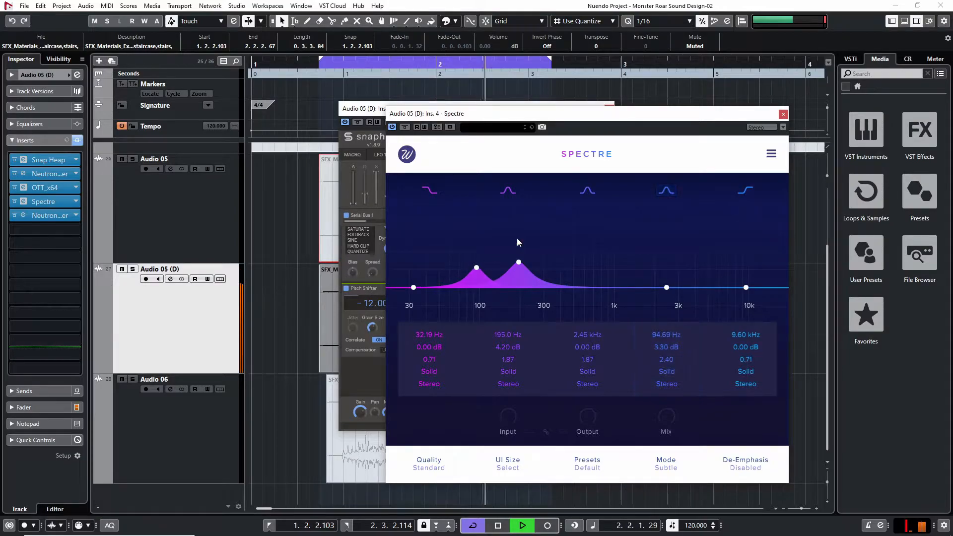
pyautogui.press('space')
pyautogui.click(782, 114)
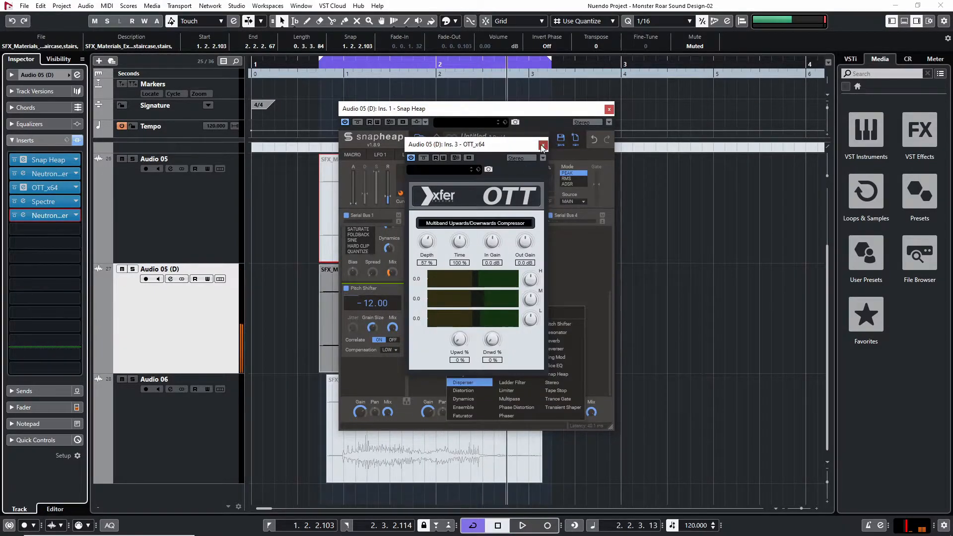
pyautogui.click(608, 109)
# Search the plug-ins for distortion effects, add bx_subsynth as the sixth insert, and play the loop
pyautogui.click(68, 230)
pyautogui.write('tra')
pyautogui.press('BackSpace')
pyautogui.press('BackSpace')
pyautogui.press('BackSpace')
pyautogui.write('distortio')
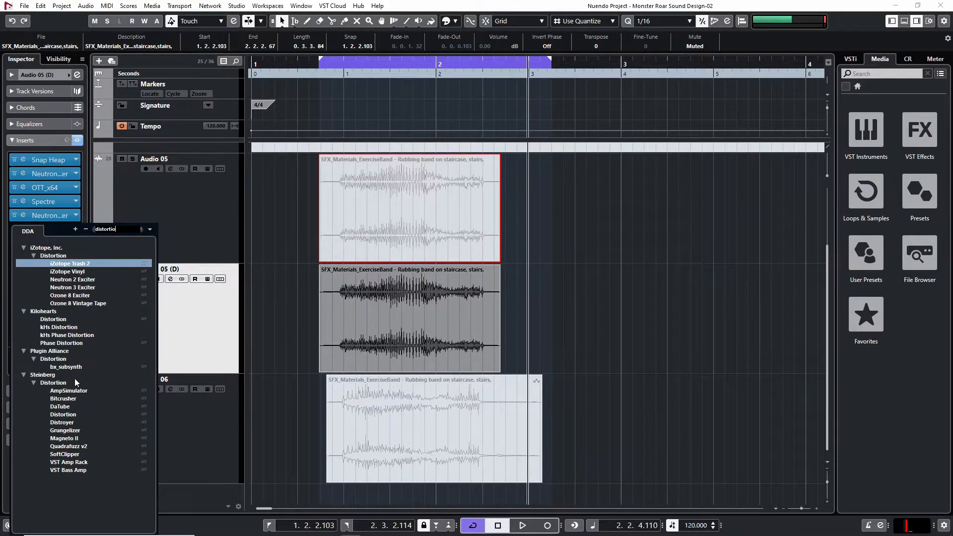
pyautogui.press('Escape')
pyautogui.press('space')
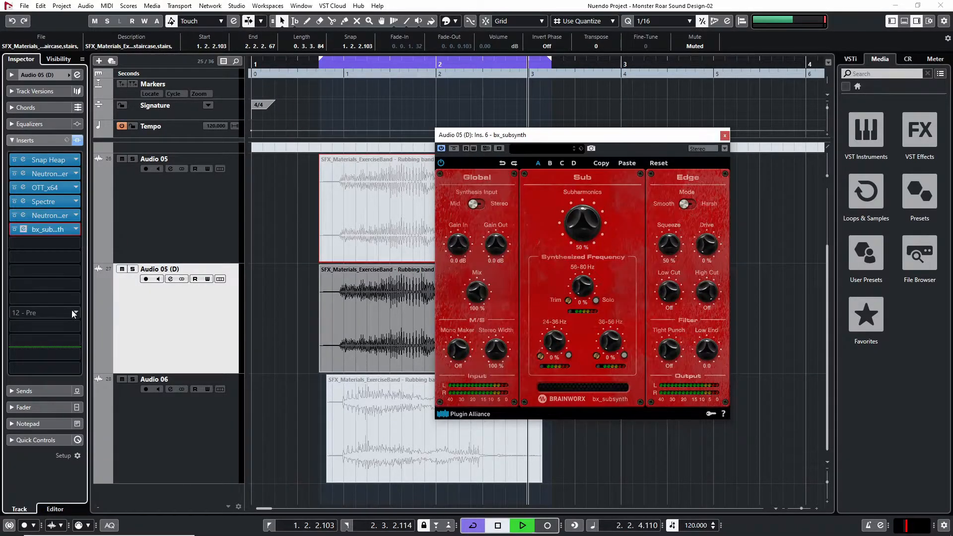
# Set bx_subsynth's Subharmonics to 100 % and its 56-80 Hz level to 86 %, and close its window
pyautogui.moveTo(583, 226); pyautogui.dragTo(584, 191)
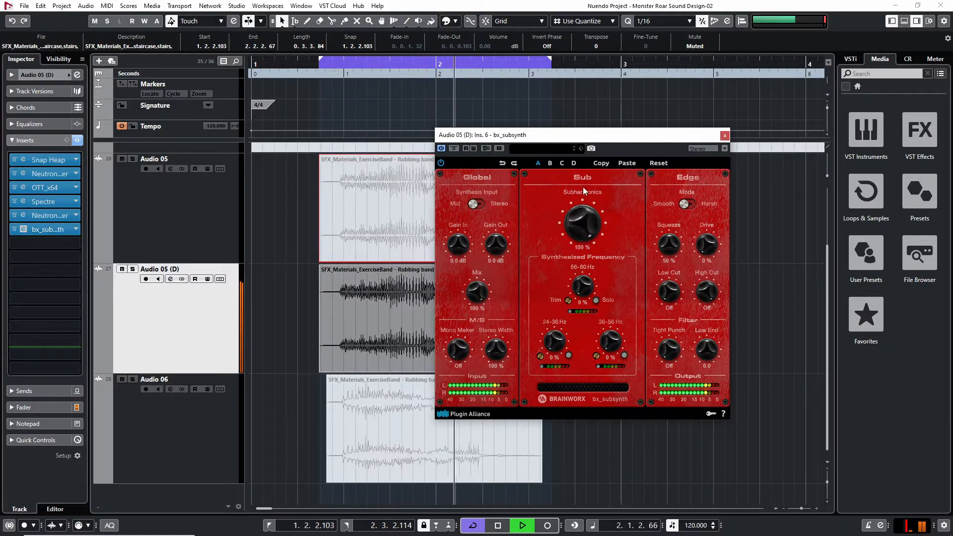
pyautogui.moveTo(584, 286); pyautogui.dragTo(580, 220)
pyautogui.press('space')
pyautogui.press('space')
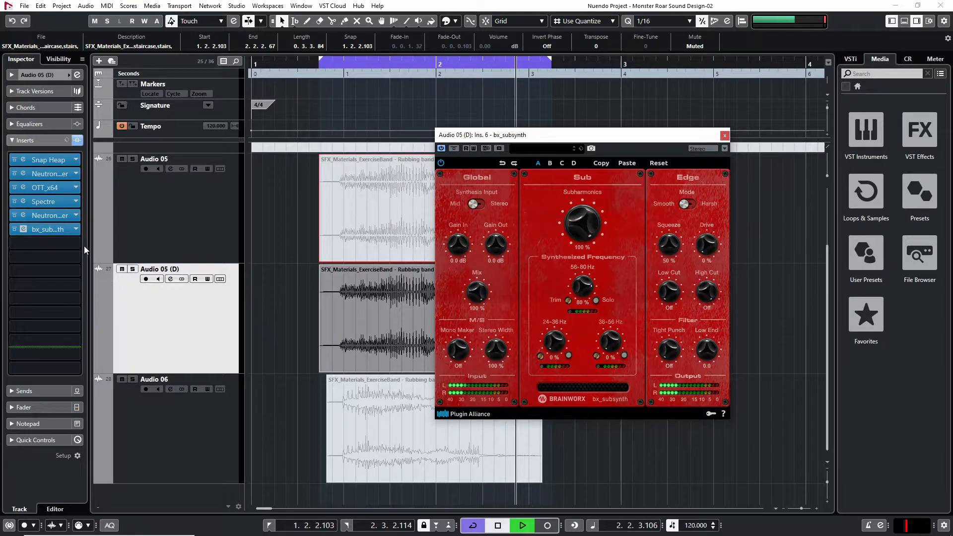
pyautogui.moveTo(584, 284); pyautogui.dragTo(584, 278)
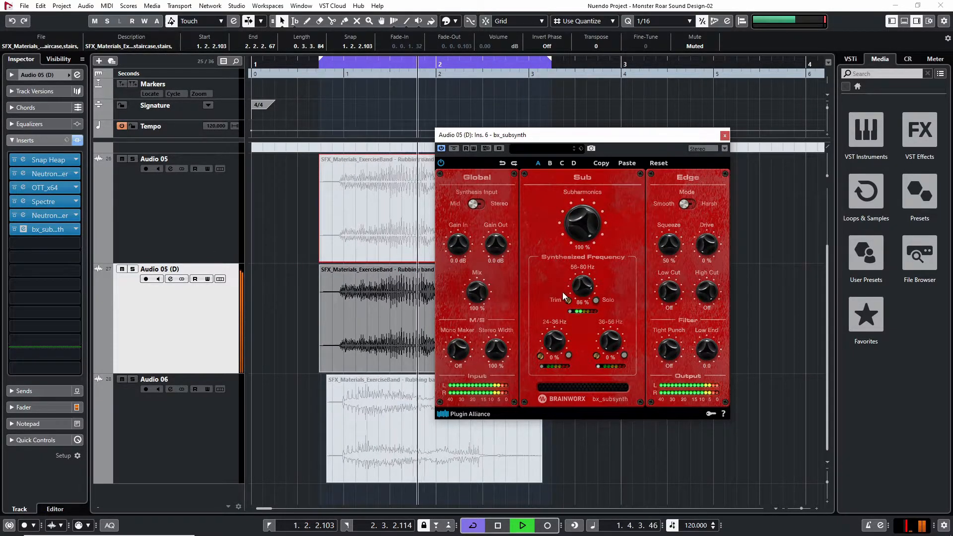
pyautogui.click(55, 230)
# Insert kHs Distortion before bx_subsynth, reduce its Mix by about half, and set its Type to SATURATE
pyautogui.press('space')
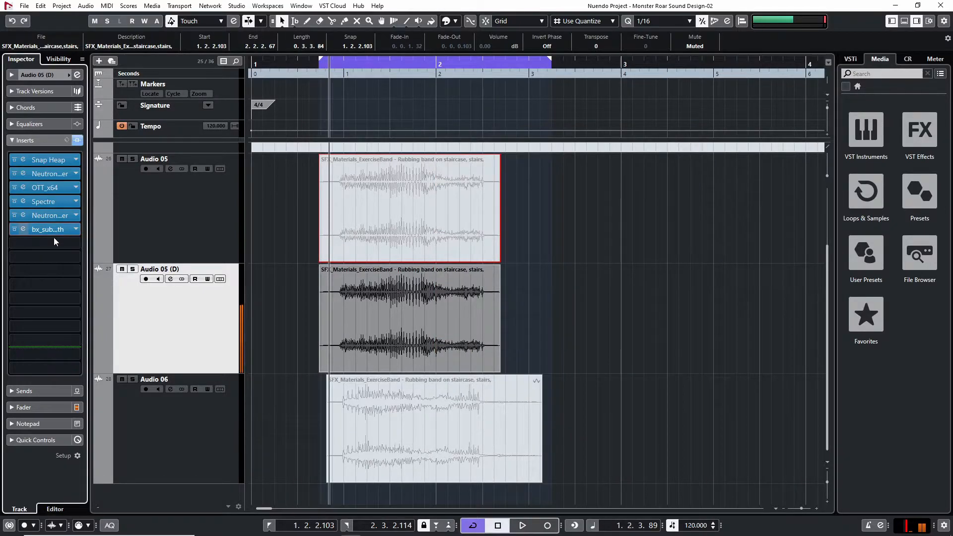
pyautogui.click(54, 228)
pyautogui.write('khs di')
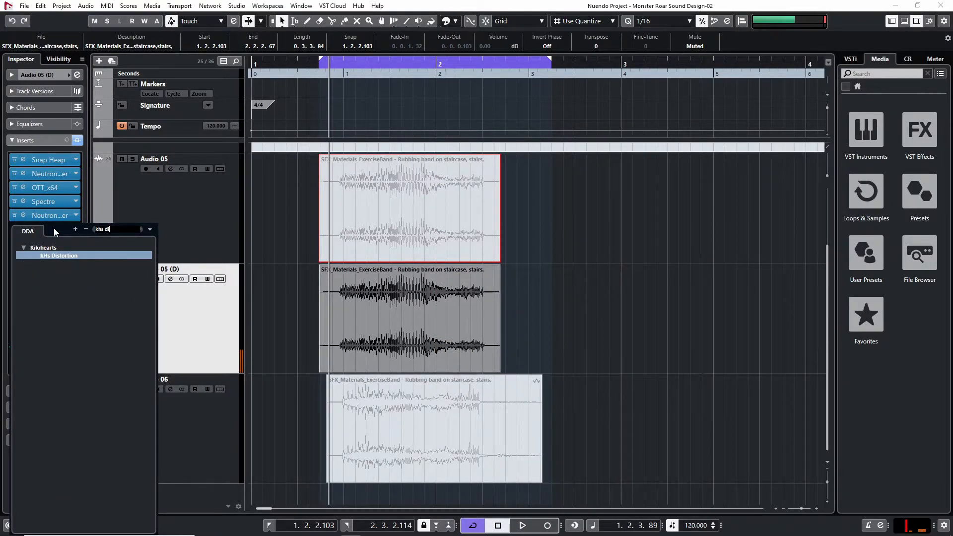
pyautogui.press('Return')
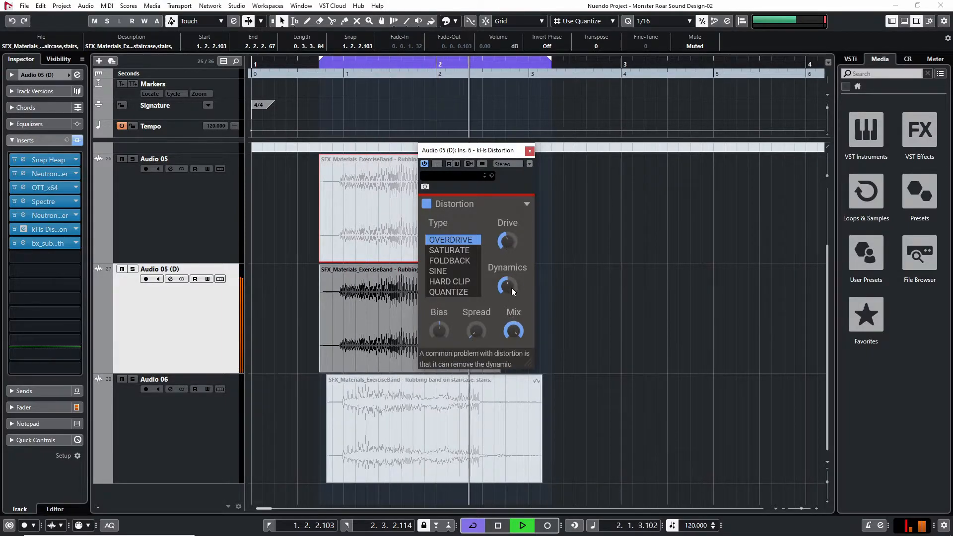
pyautogui.moveTo(518, 334); pyautogui.dragTo(518, 399)
pyautogui.click(449, 250)
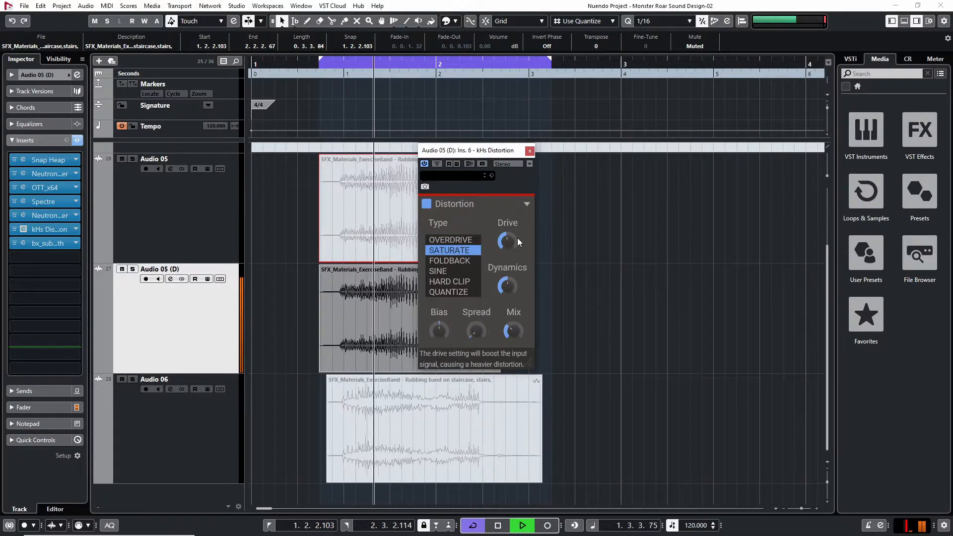
# Add ReCenter as the eighth insert on Audio 05 (D), set its Mono Filter to 274.3 Hz, and close its window
pyautogui.moveTo(508, 335); pyautogui.dragTo(476, 338)
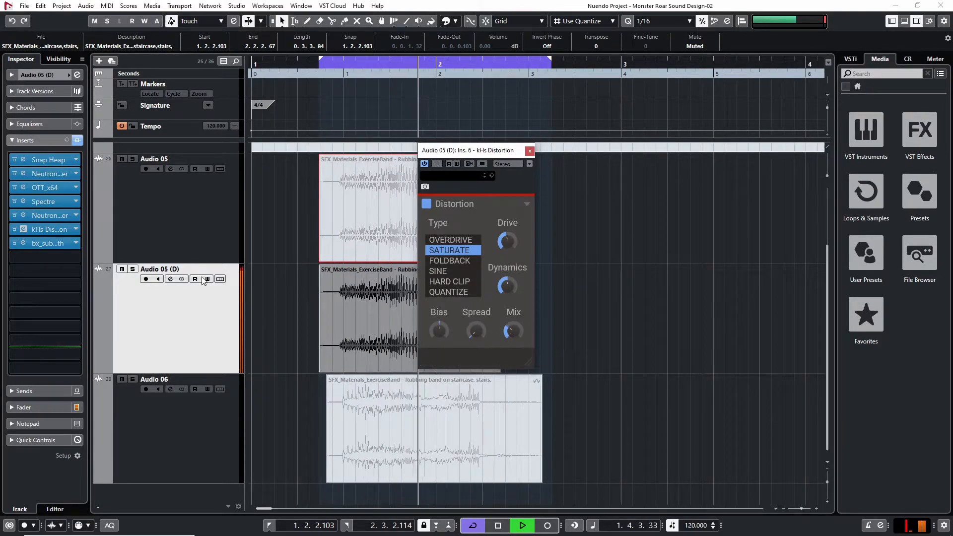
pyautogui.click(52, 258)
pyautogui.click(67, 295)
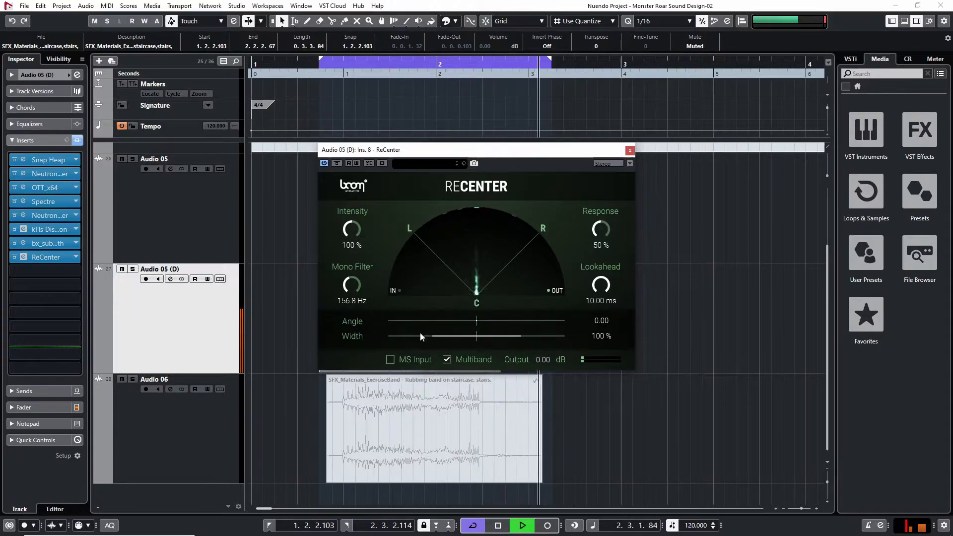
pyautogui.moveTo(352, 287); pyautogui.dragTo(350, 278)
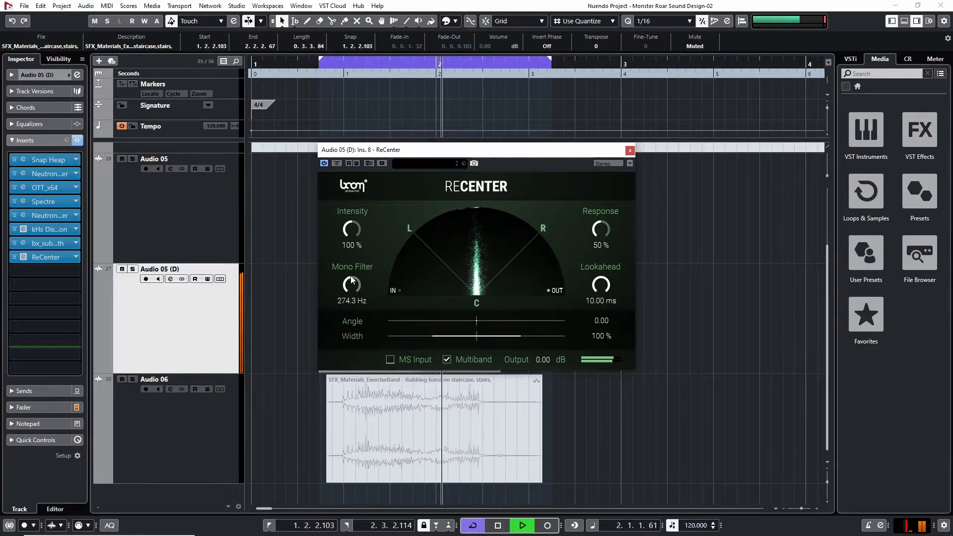
pyautogui.press('space')
pyautogui.click(630, 150)
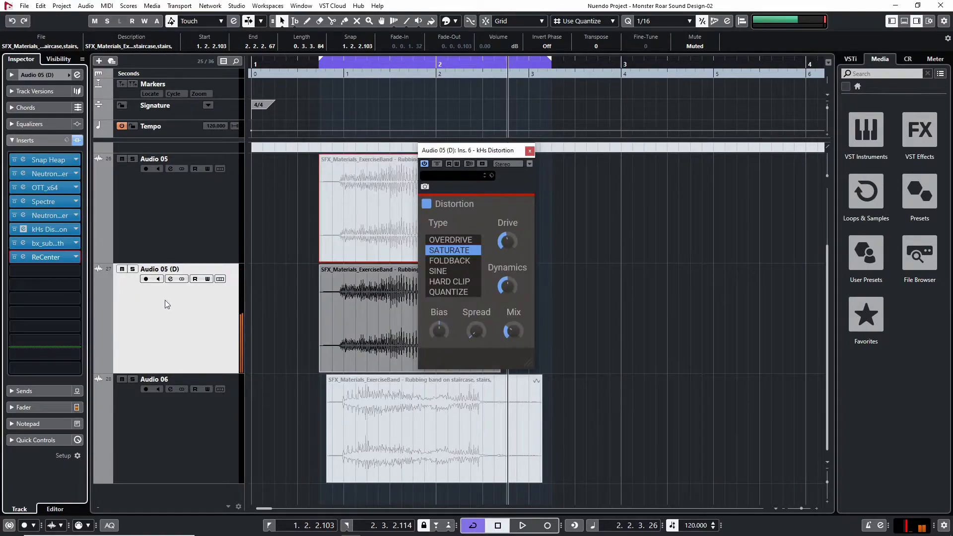
# Unmute the clip on the Audio 05 track and close the kHs Distortion window
pyautogui.click(389, 213)
pyautogui.hotkey('shift', 'u')
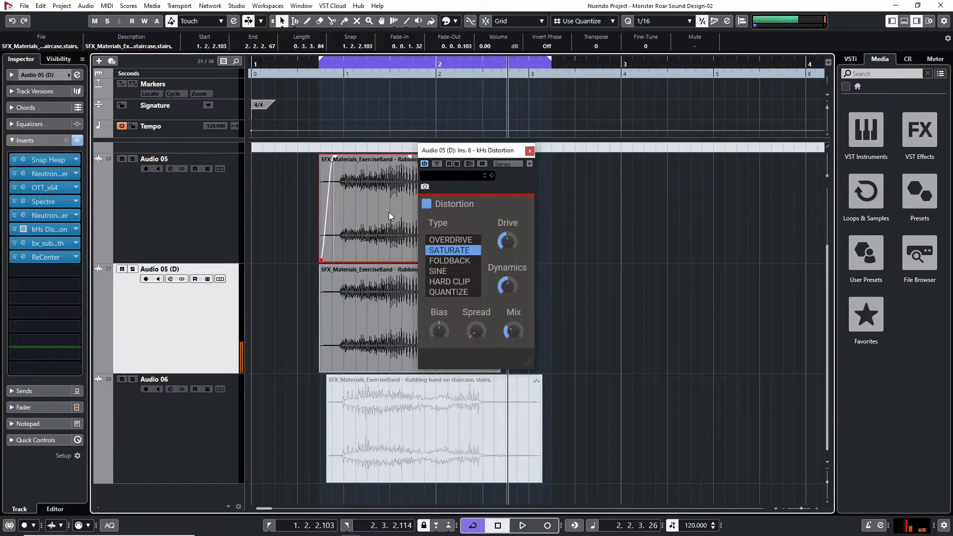
pyautogui.click(529, 151)
pyautogui.click(599, 242)
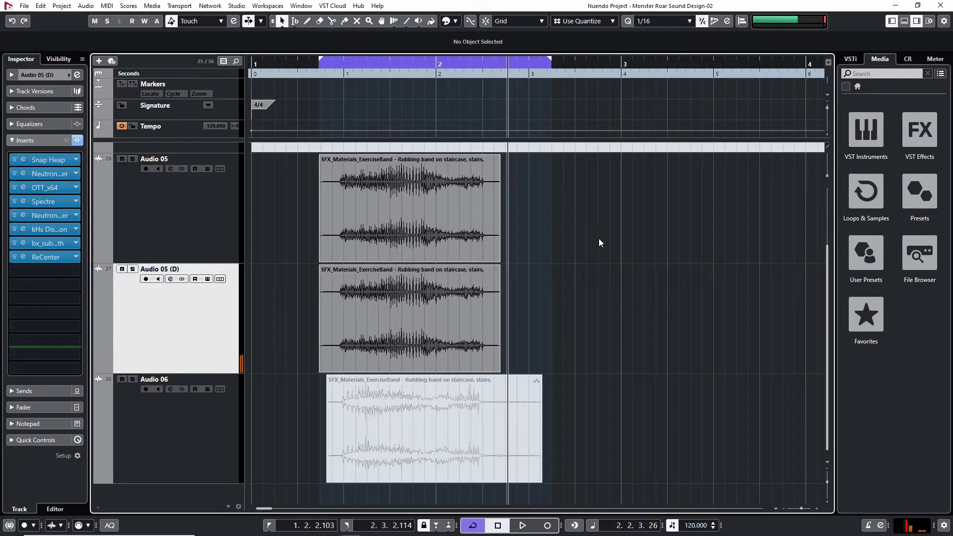
# Play the loop from just before the clips to hear the Audio 05 and Audio 05 (D) layers together
pyautogui.click(309, 63)
pyautogui.press('space')
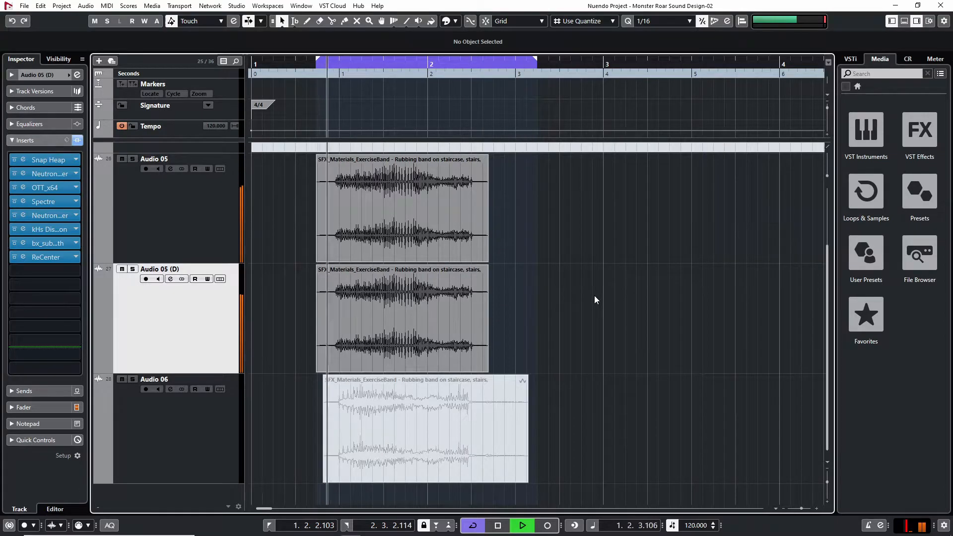
pyautogui.press('space')
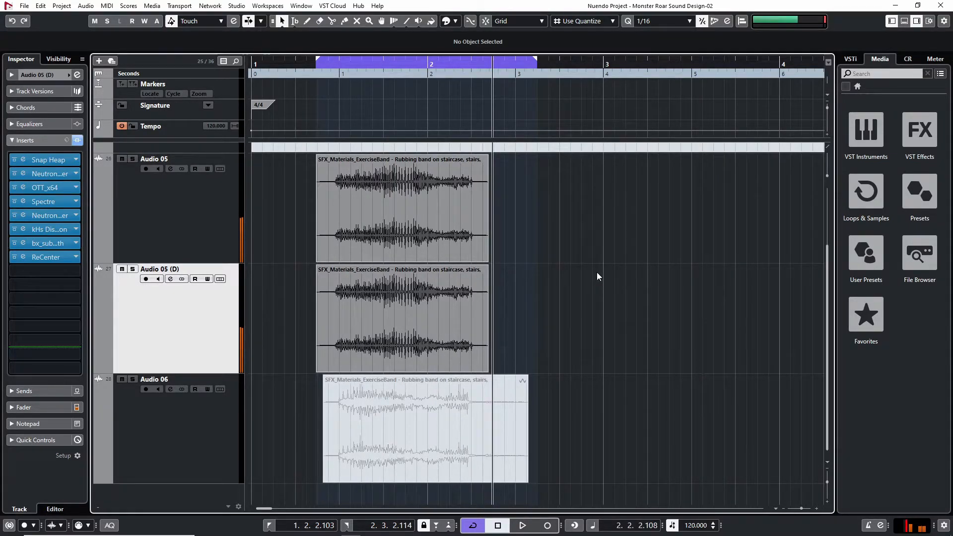
pyautogui.press('space')
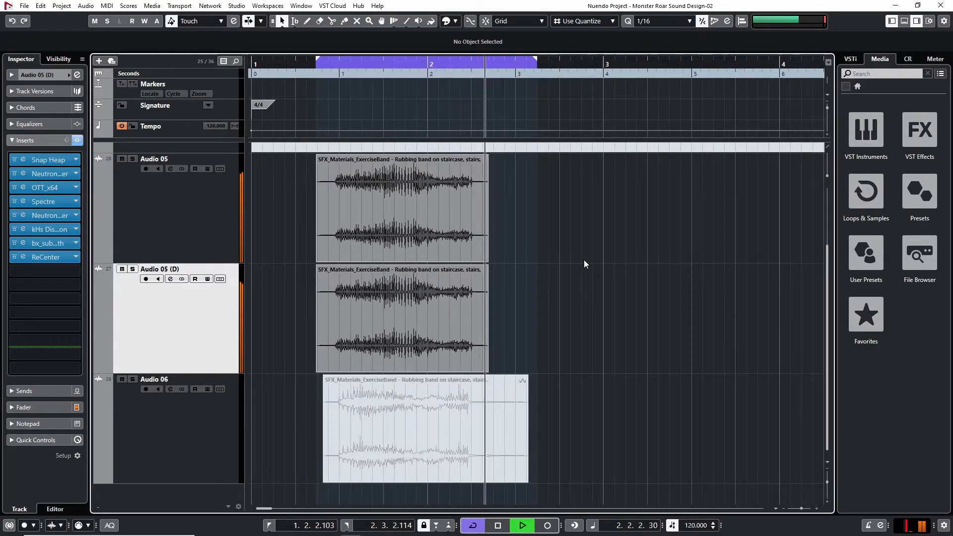
pyautogui.press('space')
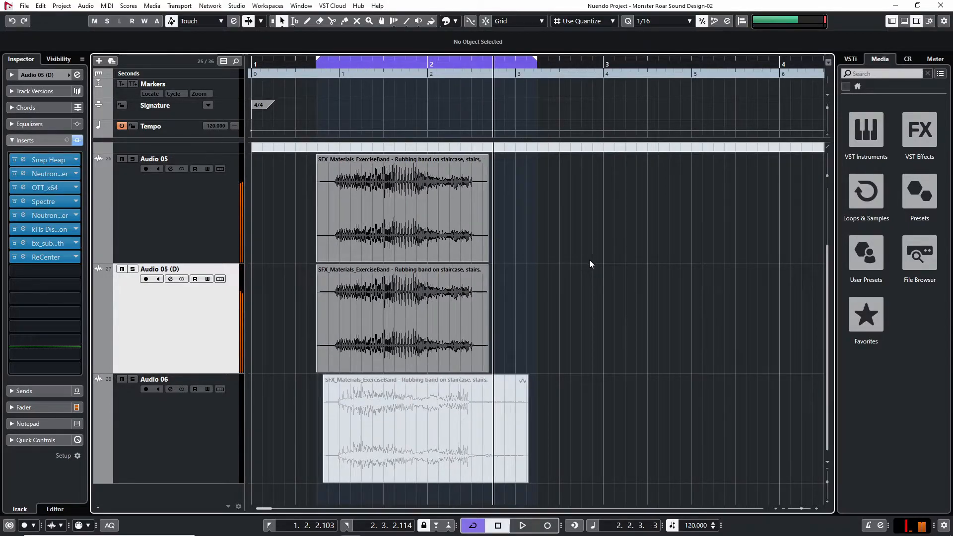
# Select the Audio 06 track and unmute its exercise band clip
pyautogui.click(147, 444)
pyautogui.click(357, 430)
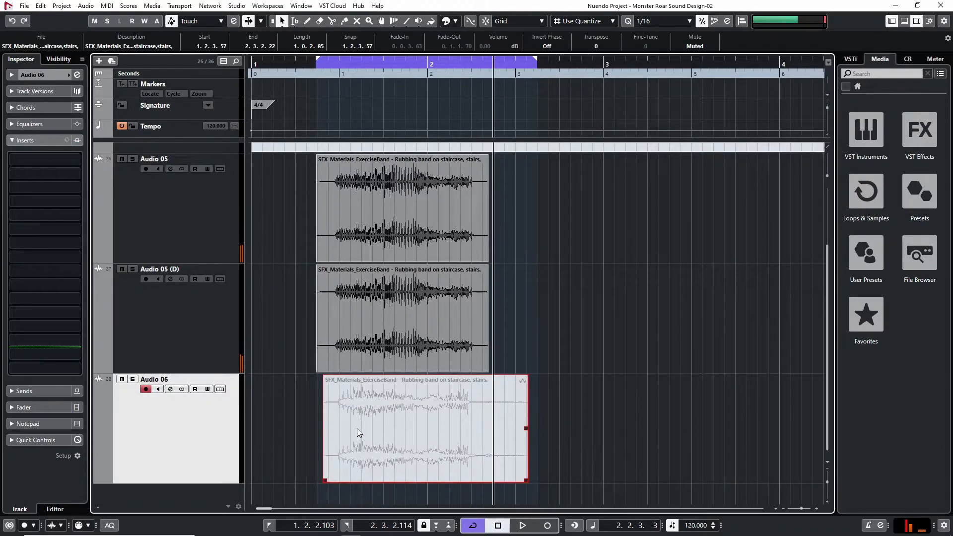
pyautogui.click(539, 204)
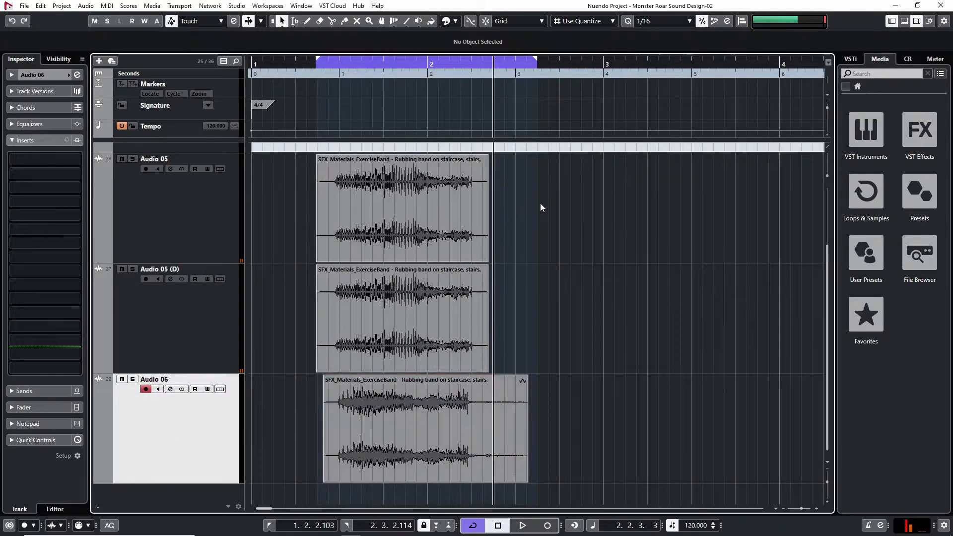
pyautogui.moveTo(334, 187); pyautogui.dragTo(500, 208)
pyautogui.moveTo(562, 297); pyautogui.dragTo(296, 326)
pyautogui.moveTo(303, 412); pyautogui.dragTo(518, 416)
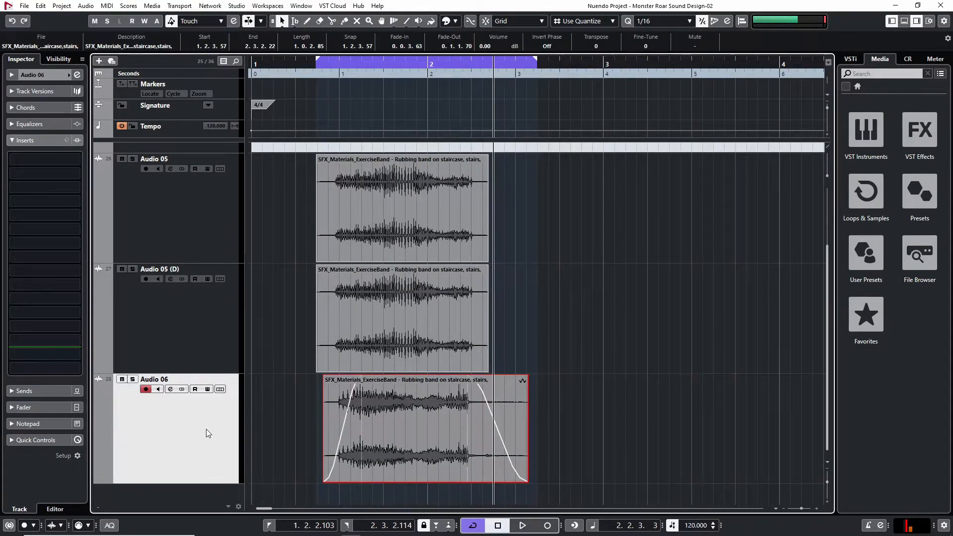
pyautogui.click(293, 355)
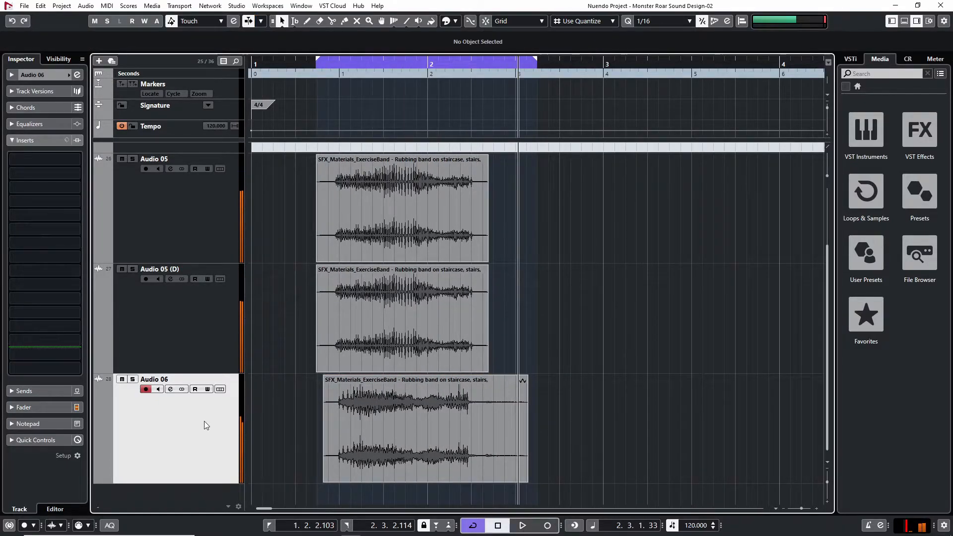
# Solo the Audio 06 track and load Snap Heap as its first insert
pyautogui.press('s')
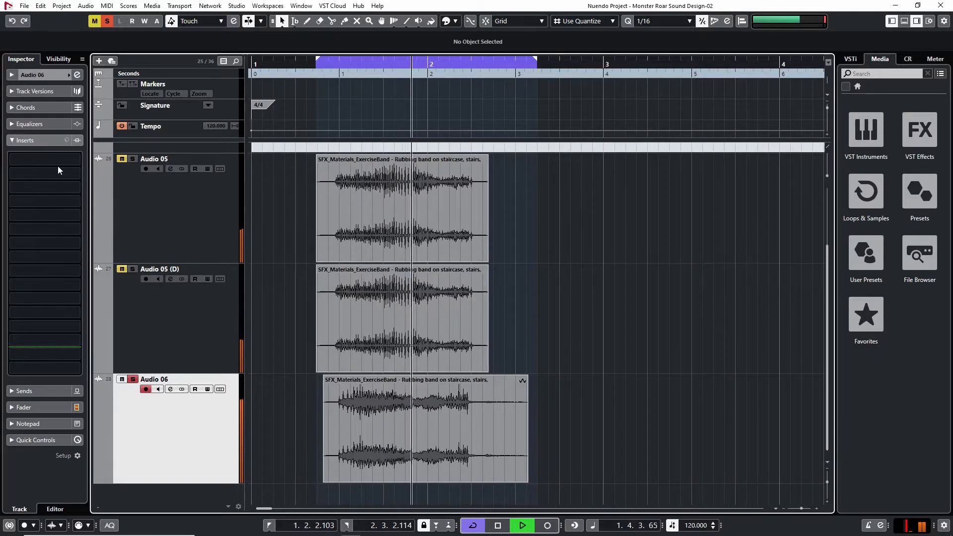
pyautogui.press('space')
pyautogui.click(57, 162)
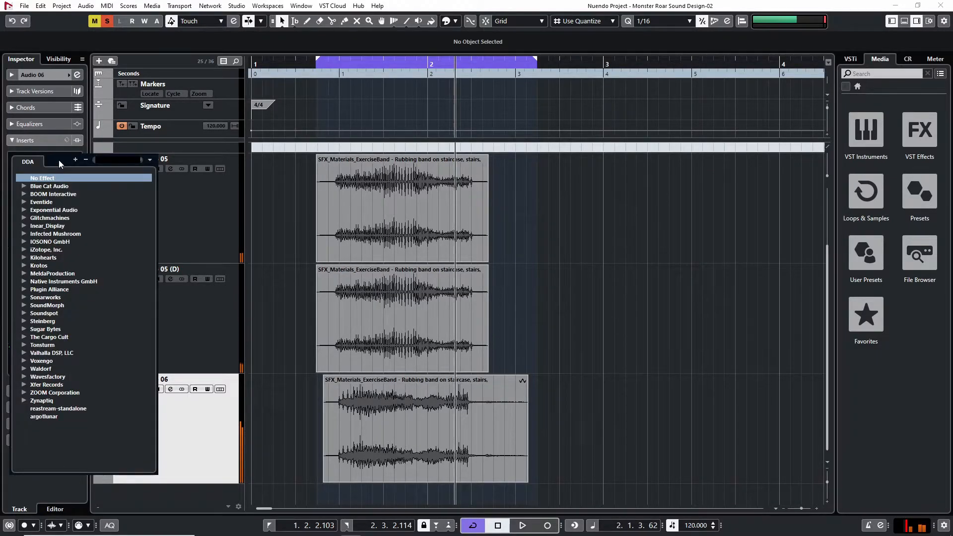
pyautogui.write('snap')
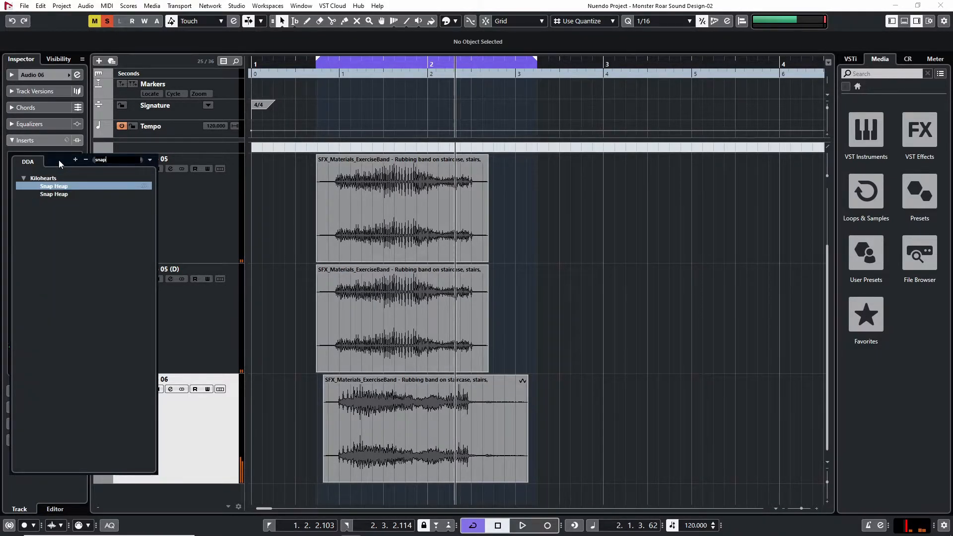
pyautogui.press('Return')
# Add a Pitch Shifter to Snap Heap's Serial Bus 1, set it to -12.00 semitones, and audition it
pyautogui.click(355, 224)
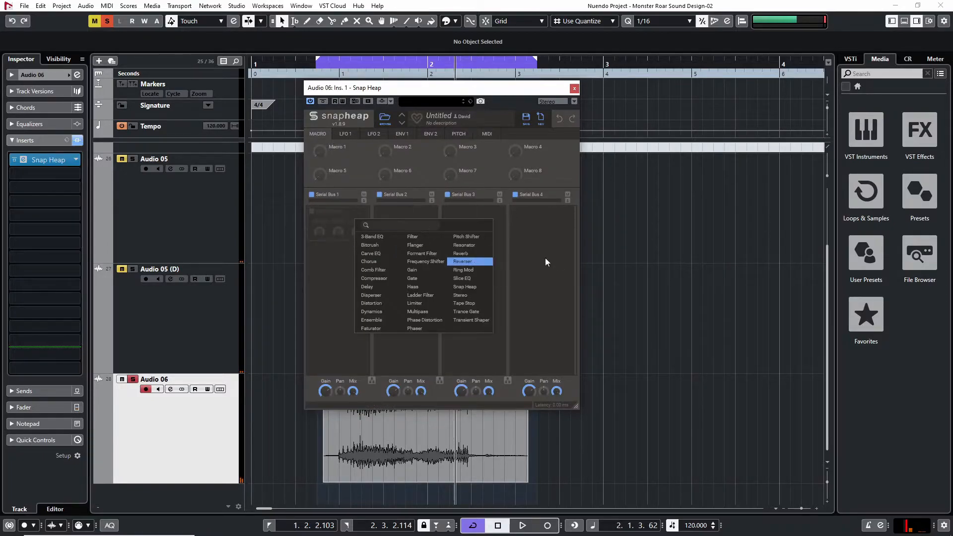
pyautogui.click(464, 238)
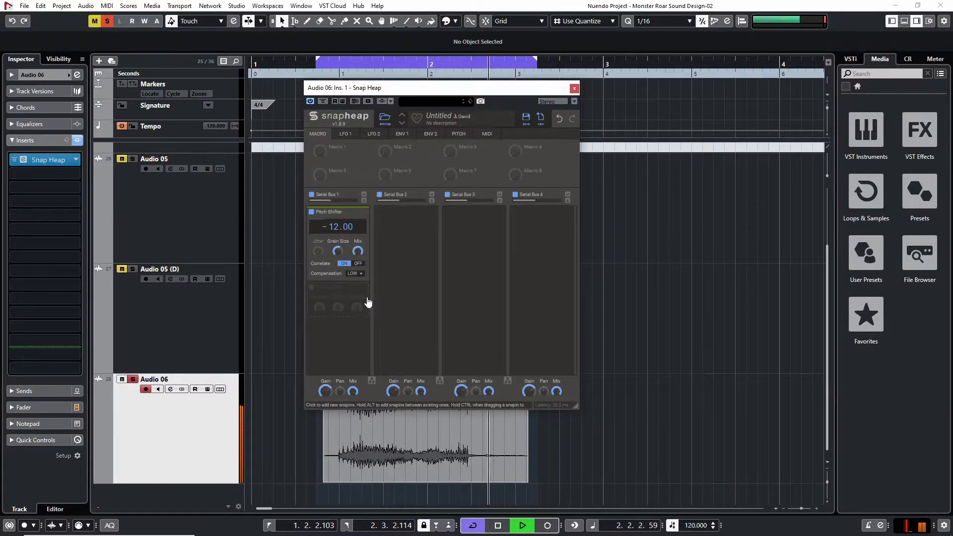
pyautogui.press('space')
# Add a Reverb below the Pitch Shifter and assign Envelope 1 to modulate its Mix
pyautogui.click(351, 293)
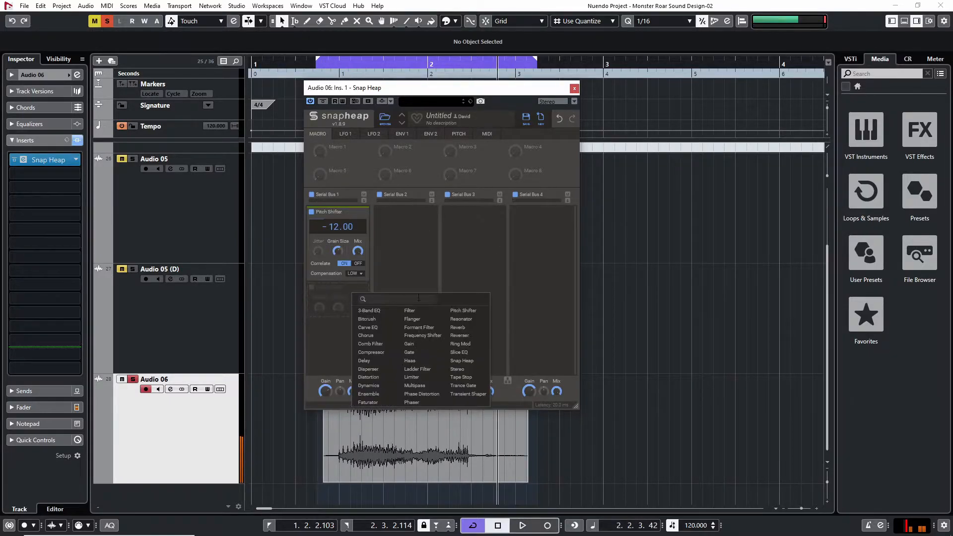
pyautogui.click(463, 326)
pyautogui.click(401, 142)
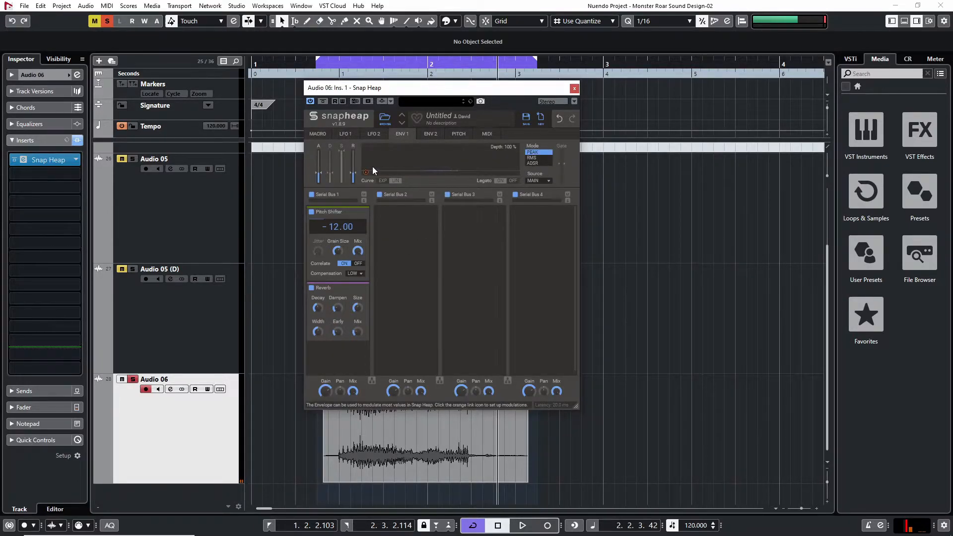
pyautogui.moveTo(366, 172); pyautogui.dragTo(356, 339)
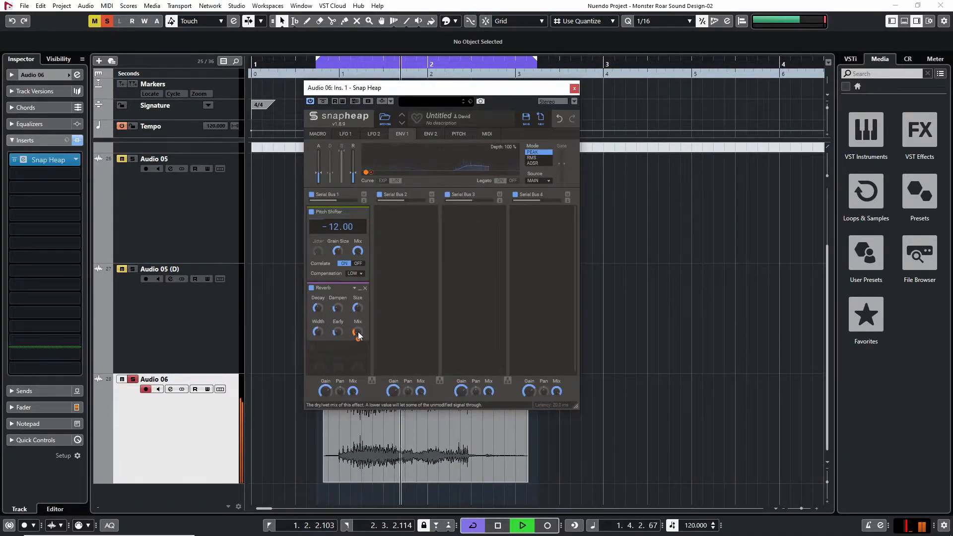
# Raise Envelope 1's Depth to 155 %, stop playback, and close Snap Heap
pyautogui.moveTo(504, 148); pyautogui.dragTo(504, 177)
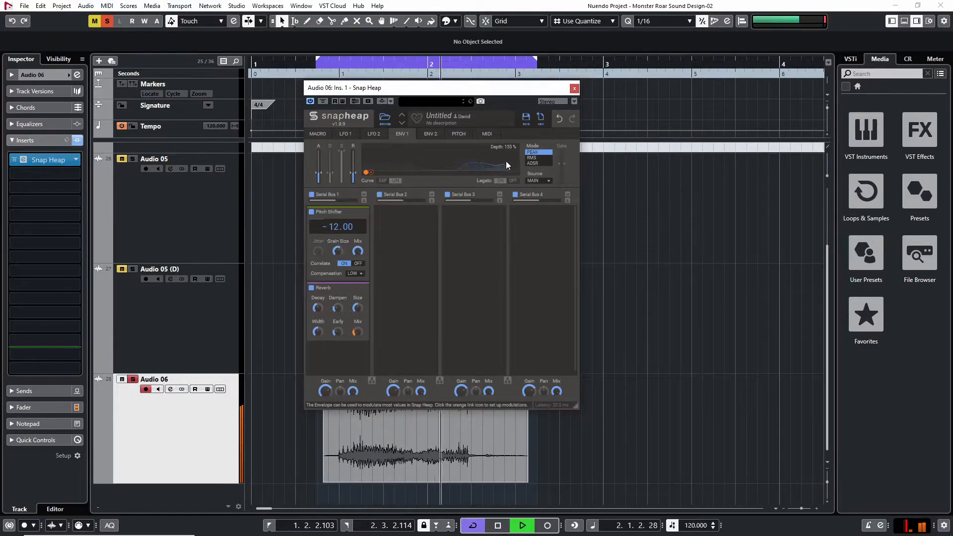
pyautogui.press('space')
pyautogui.click(574, 89)
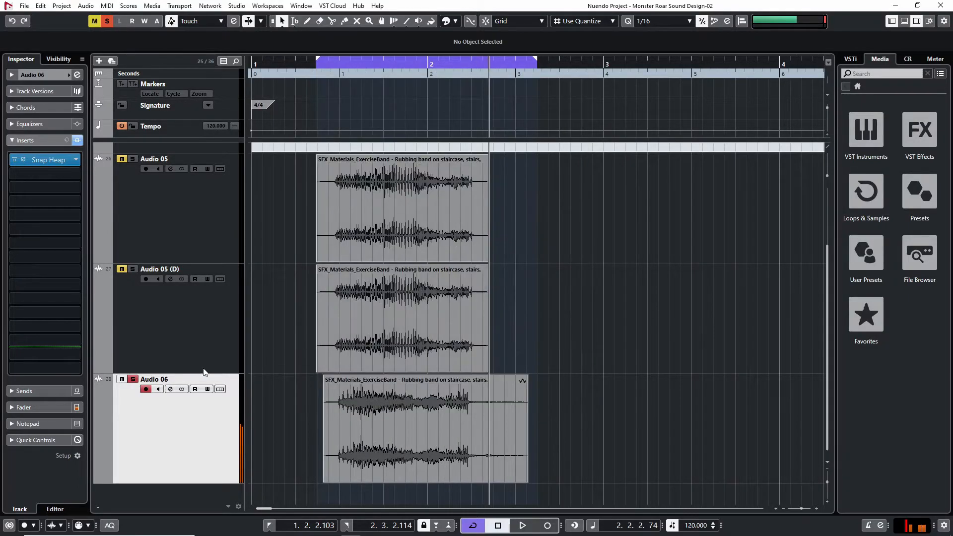
# Unsolo Audio 06 and play the loop to hear all three layers together
pyautogui.click(132, 379)
pyautogui.press('space')
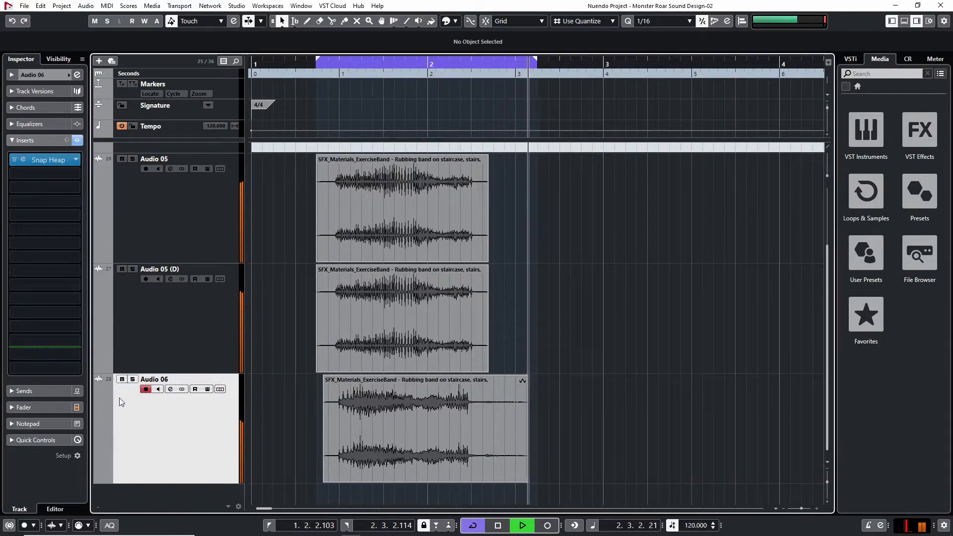
pyautogui.press('space')
# Solo Audio 06 again, reopen its Snap Heap during playback, and move the plug-in window aside
pyautogui.press('s')
pyautogui.press('space')
pyautogui.click(64, 161)
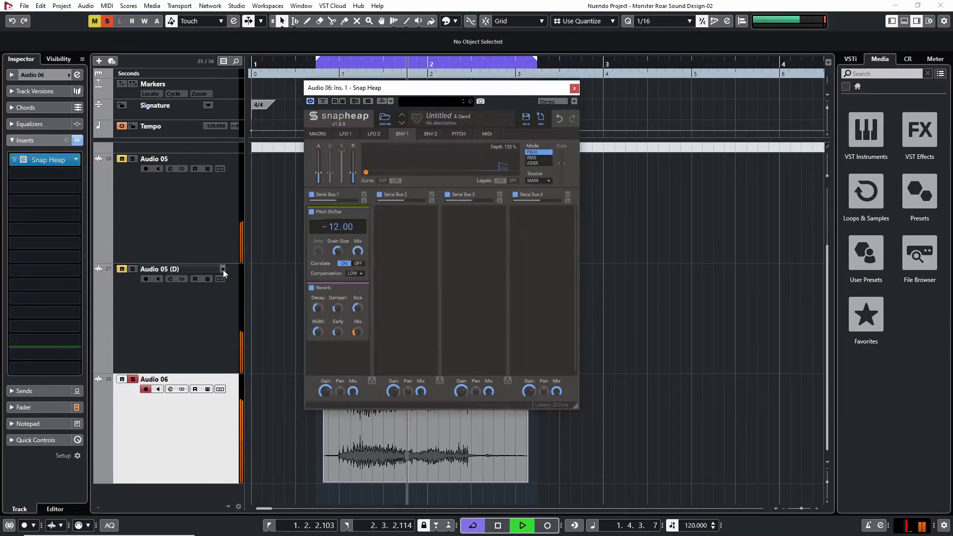
pyautogui.press('space')
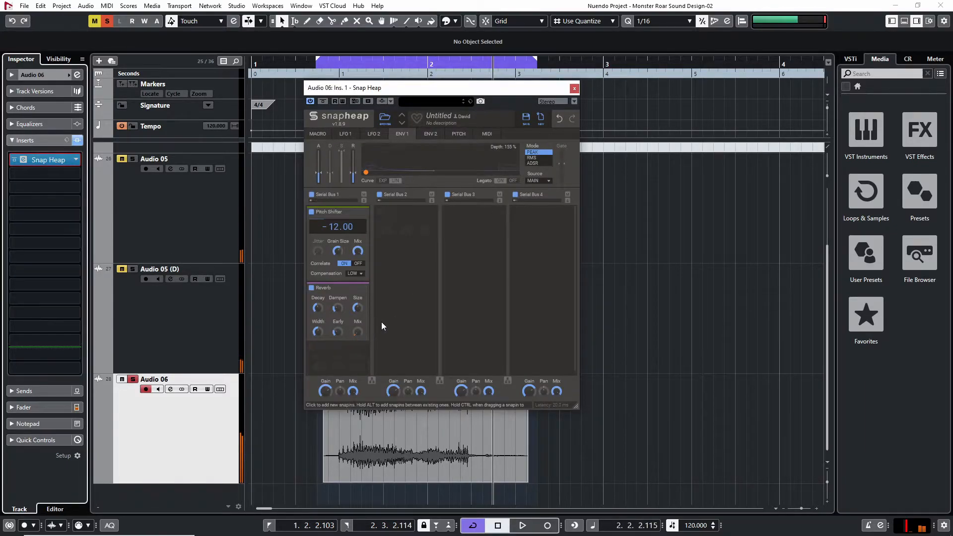
pyautogui.moveTo(576, 90); pyautogui.dragTo(628, 77)
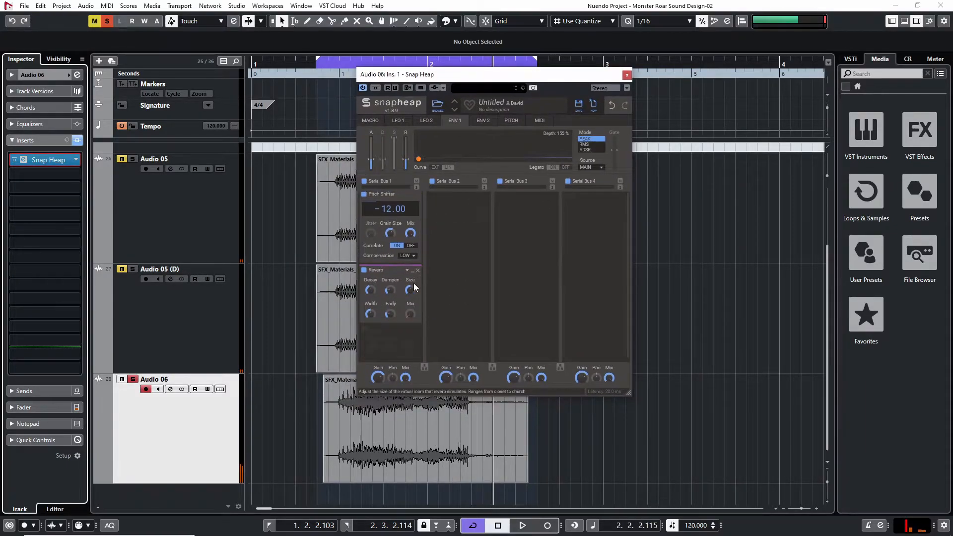
# Add a Ring Mod below the Reverb in Serial Bus 1 and play the loop with its controls in view
pyautogui.click(397, 347)
pyautogui.press('r')
pyautogui.press('i')
pyautogui.press('n')
pyautogui.press('g')
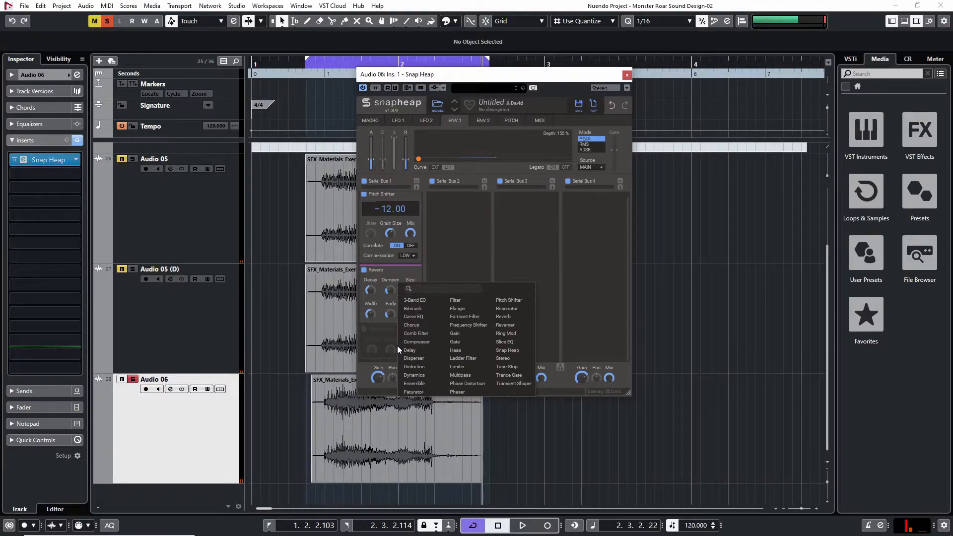
pyautogui.click(506, 333)
pyautogui.press('space')
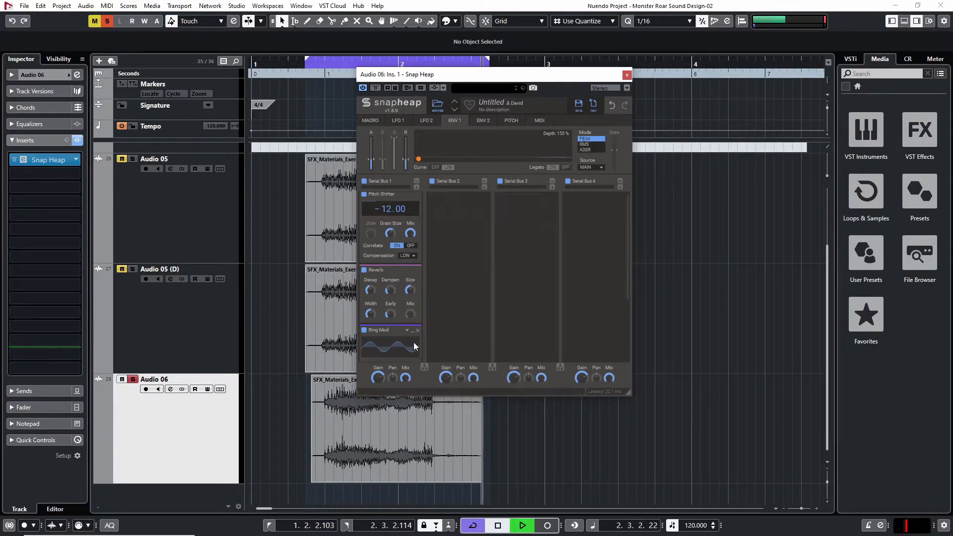
pyautogui.scroll(-3, 409, 345)
pyautogui.scroll(-1, 382, 333)
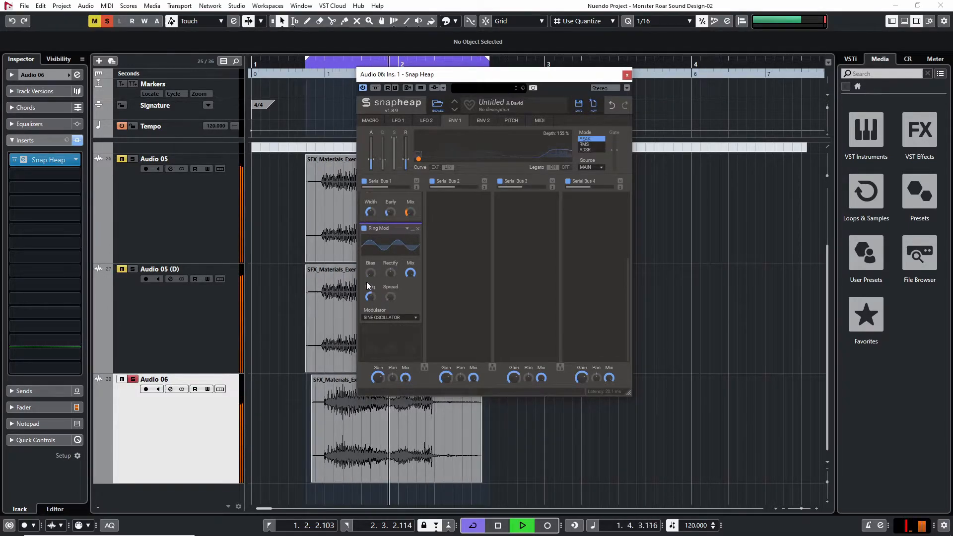
# Compare the loop with the Ring Mod off and on, stop playback, and leave the Ring Mod disabled
pyautogui.click(364, 228)
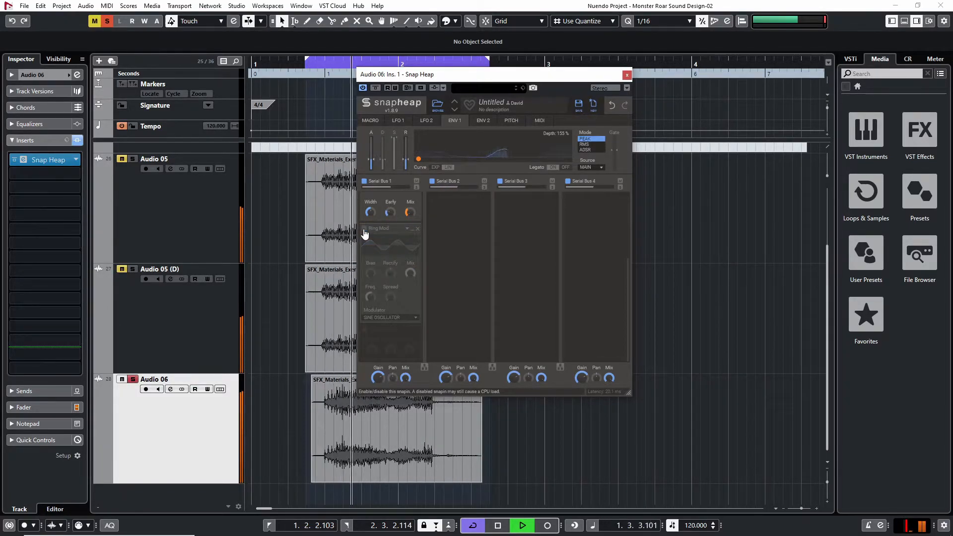
pyautogui.click(364, 230)
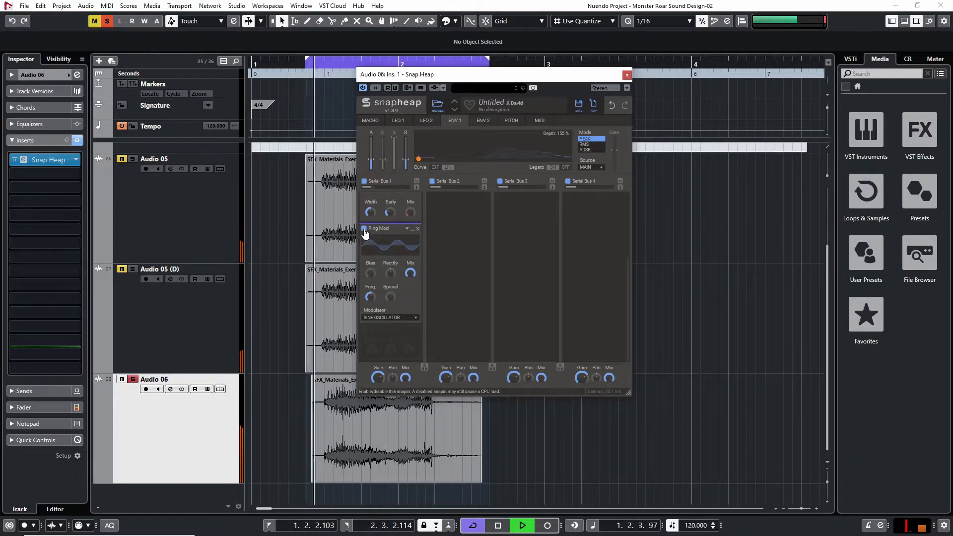
pyautogui.press('space')
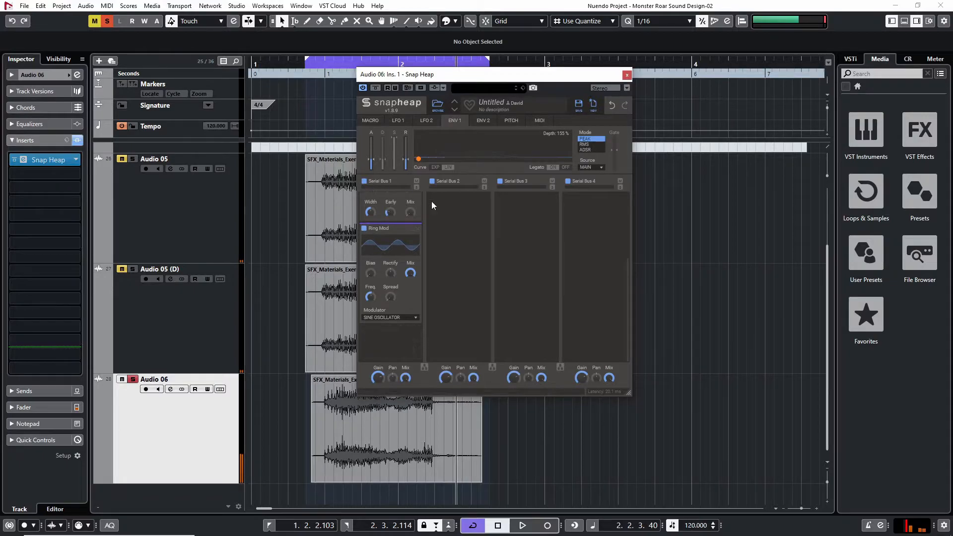
pyautogui.click(363, 228)
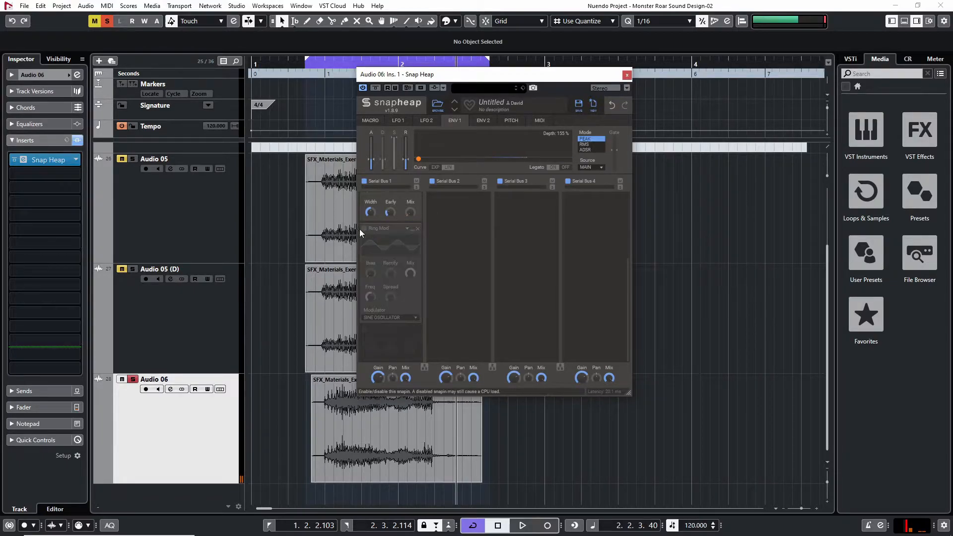
# Insert OTT after the Snap Heap on Audio 06, with Depth at 55 % and both Upwd and Dnwd at 0 %
pyautogui.click(40, 174)
pyautogui.write('ott')
pyautogui.press('Return')
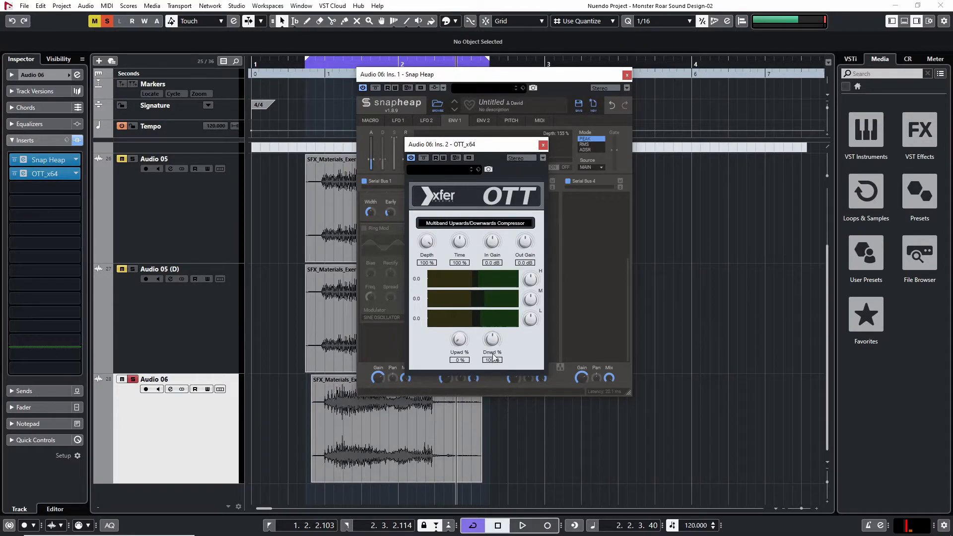
pyautogui.moveTo(423, 254); pyautogui.dragTo(432, 291)
# Insert kHs Ring Mod in Audio 06's third slot, close OTT, and adjust the ring modulator's frequency during playback
pyautogui.click(34, 187)
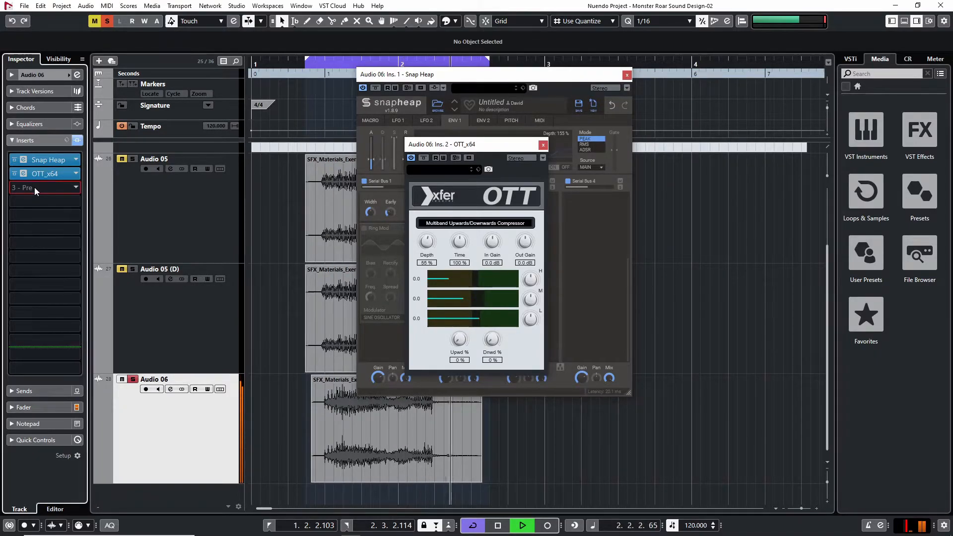
pyautogui.write('ring mo')
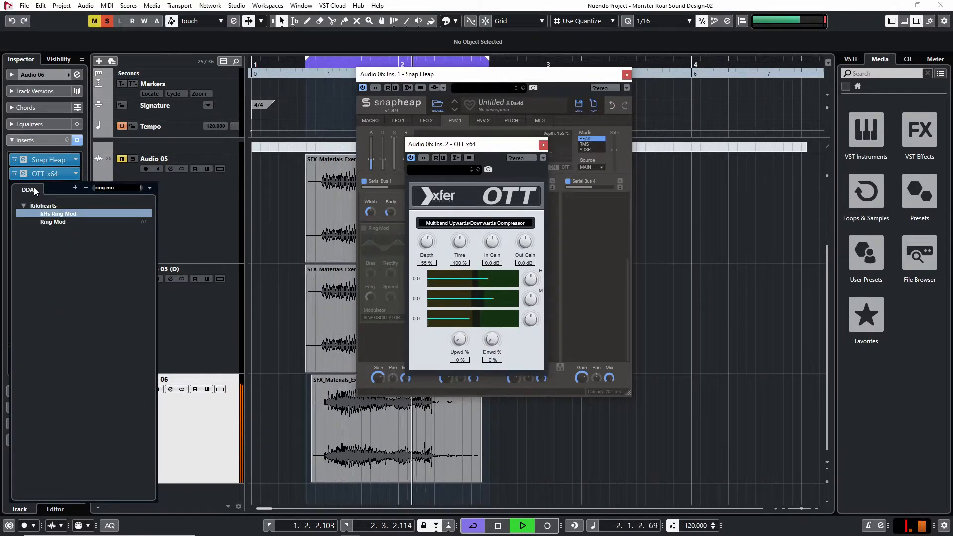
pyautogui.press('Return')
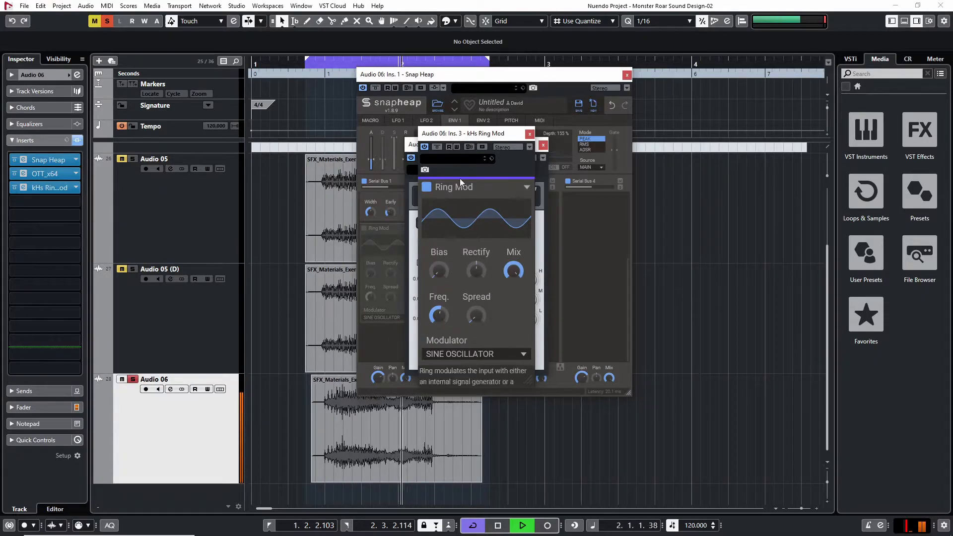
pyautogui.moveTo(483, 134); pyautogui.dragTo(559, 182)
pyautogui.click(543, 144)
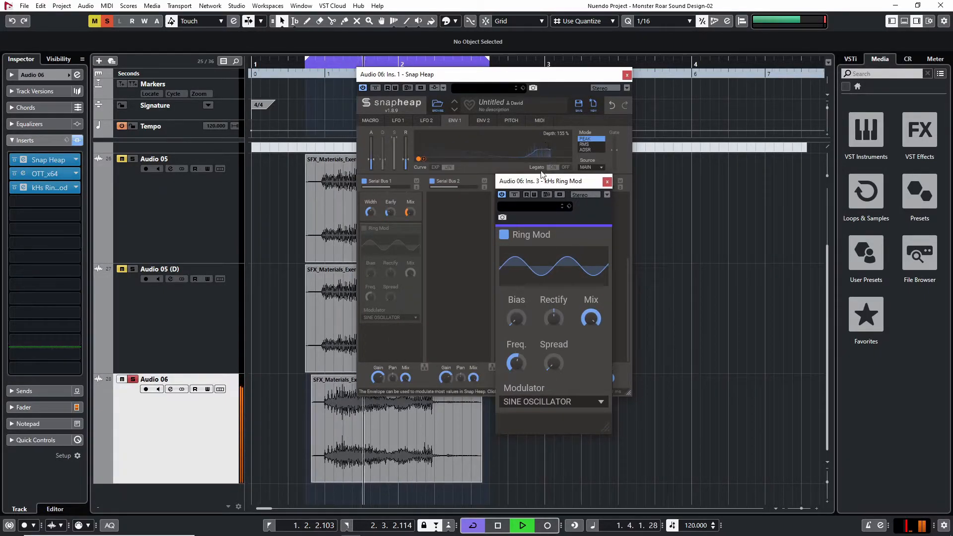
pyautogui.moveTo(516, 363)
pyautogui.mouseDown()
pyautogui.moveTo(516, 394)
pyautogui.moveTo(522, 357)
pyautogui.mouseUp()
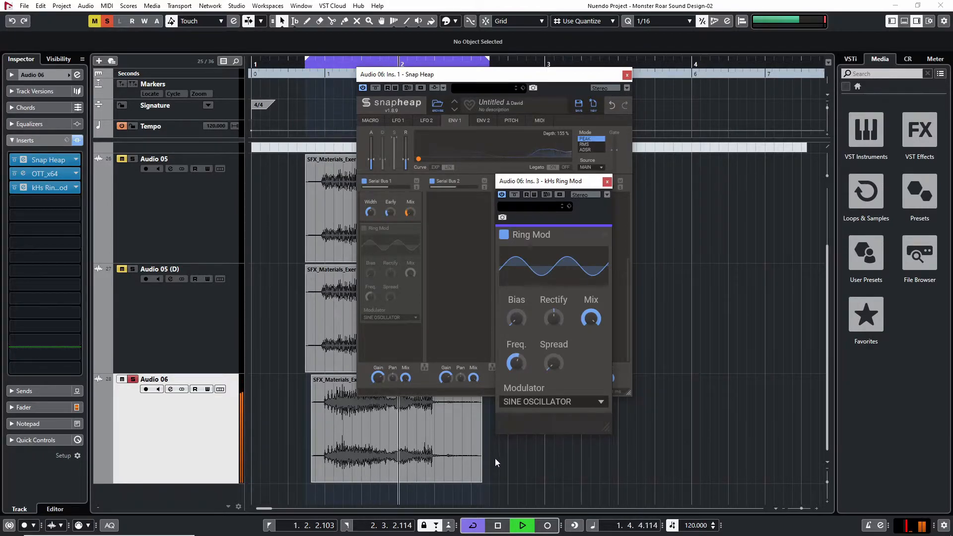
# Close the plug-in windows, trim the quiet tail off the Audio 06 clip with a short fade-out, and audition the loop
pyautogui.press('space')
pyautogui.click(480, 478)
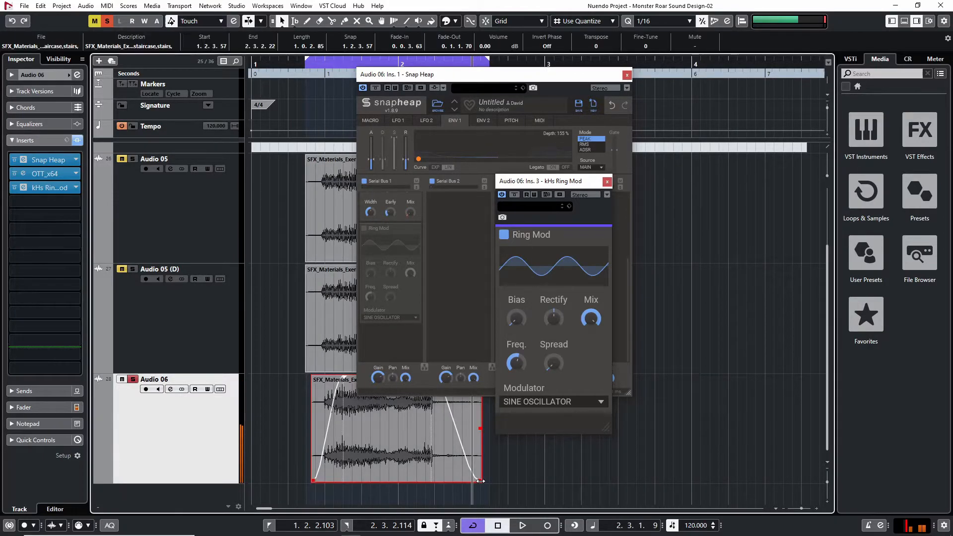
pyautogui.click(608, 181)
pyautogui.click(626, 75)
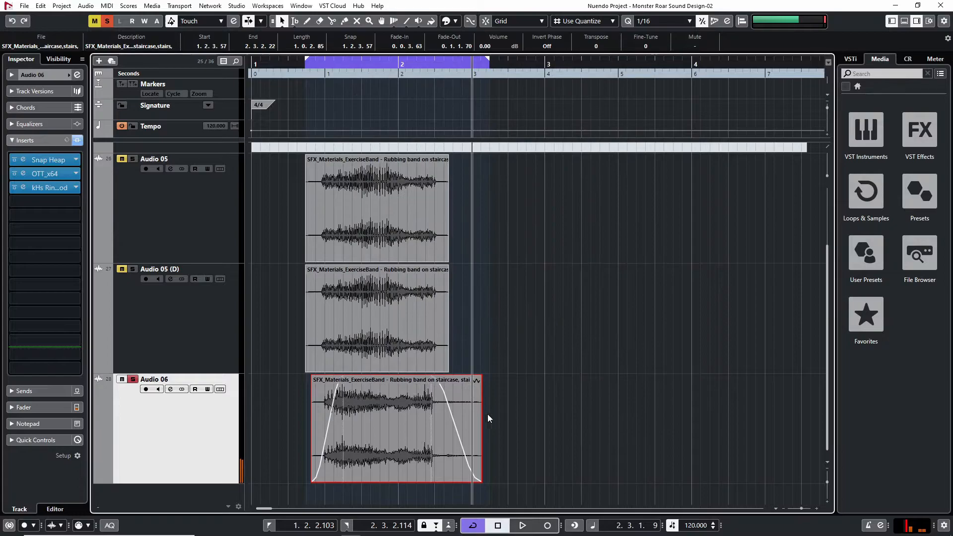
pyautogui.moveTo(429, 376); pyautogui.dragTo(443, 480)
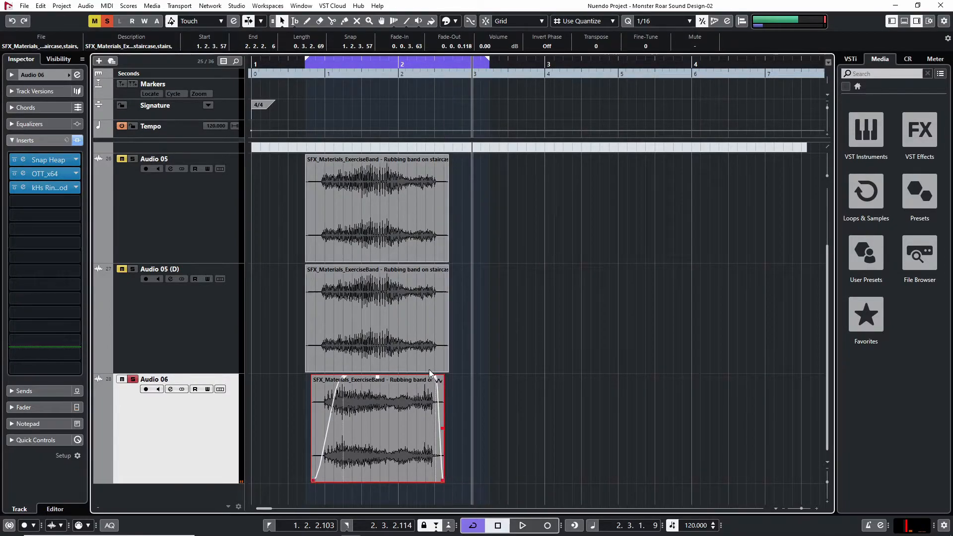
pyautogui.press('space')
pyautogui.click(560, 394)
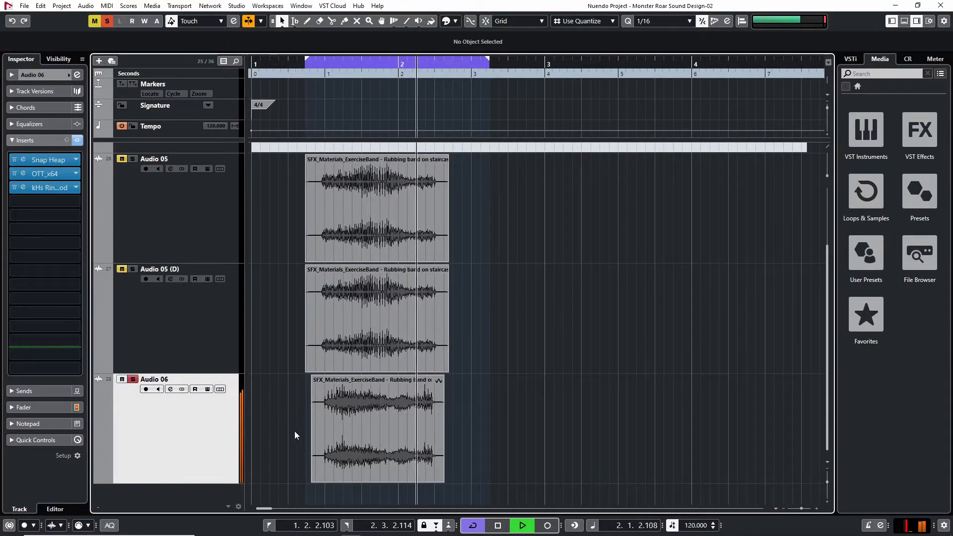
pyautogui.press('space')
# Insert a second Snap Heap in Audio 06's fourth insert slot
pyautogui.click(66, 215)
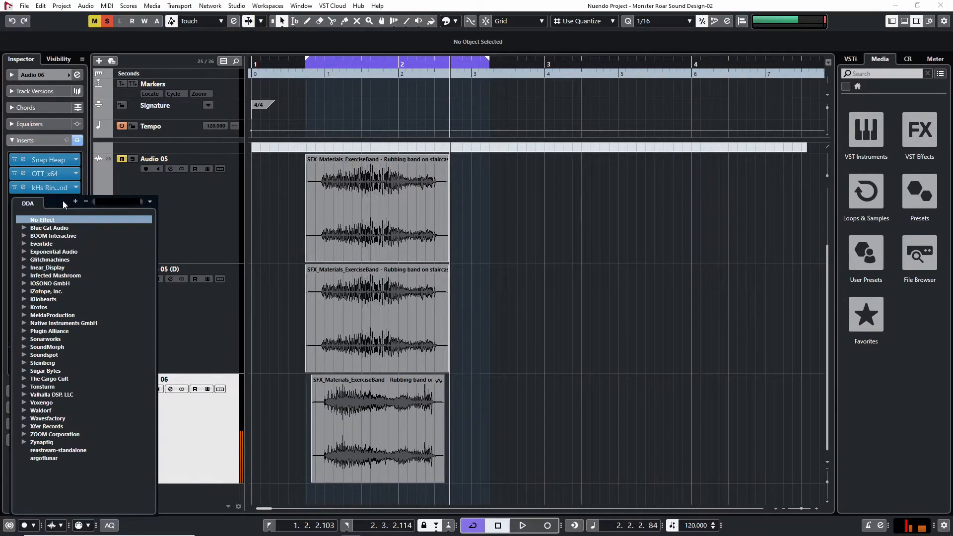
pyautogui.write('khs')
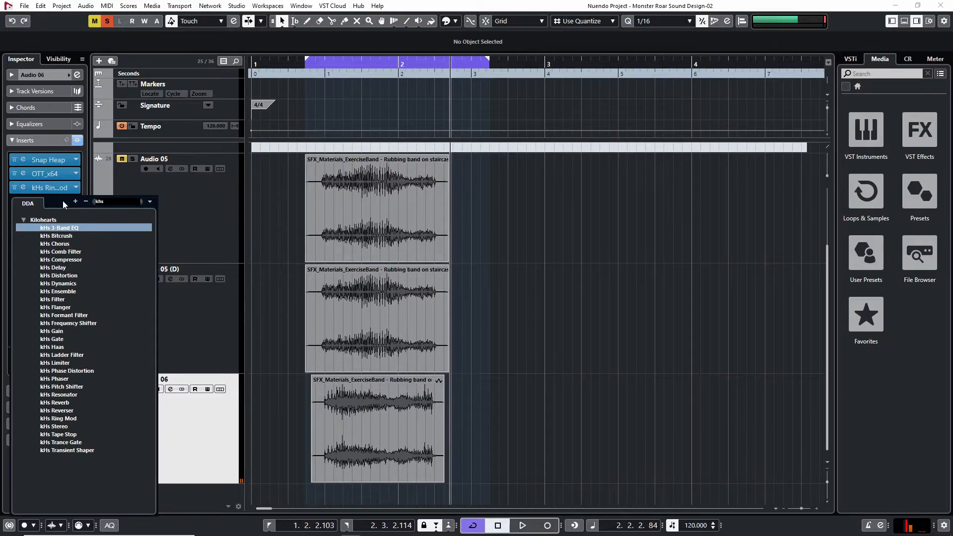
pyautogui.press('BackSpace')
pyautogui.press('BackSpace')
pyautogui.press('BackSpace')
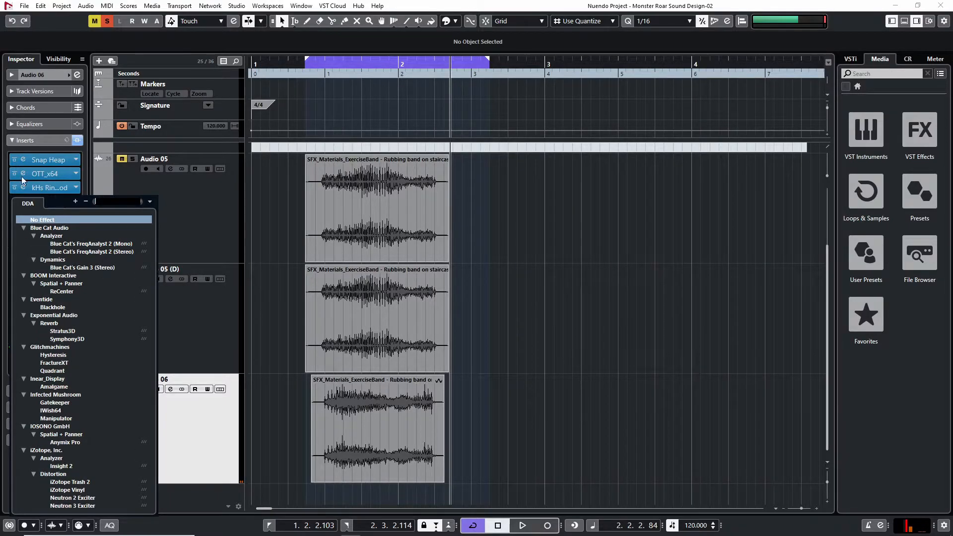
pyautogui.write('snap')
pyautogui.press('Return')
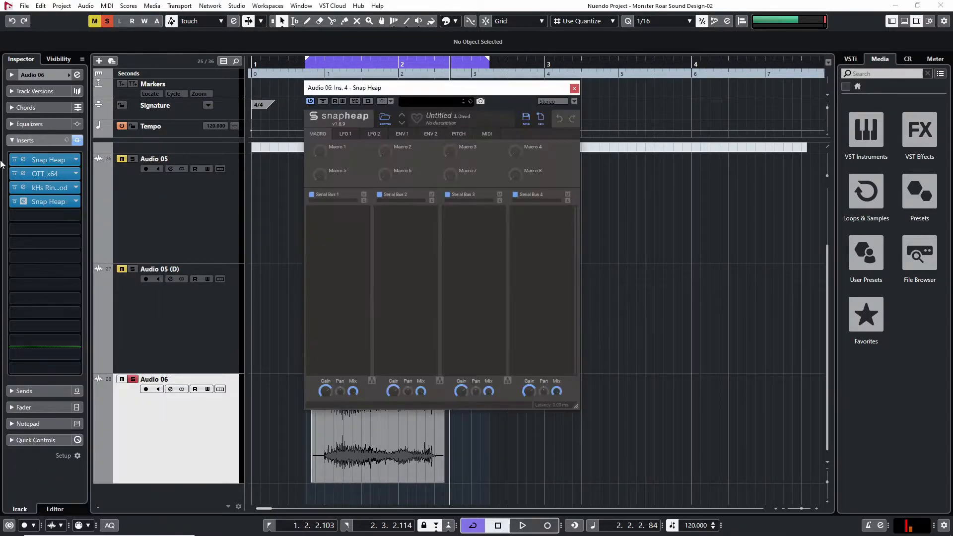
# Add an Overdrive Distortion to Serial Bus 1, lower its Mix, and modulate the Mix with Env 1 at 100 %
pyautogui.click(342, 229)
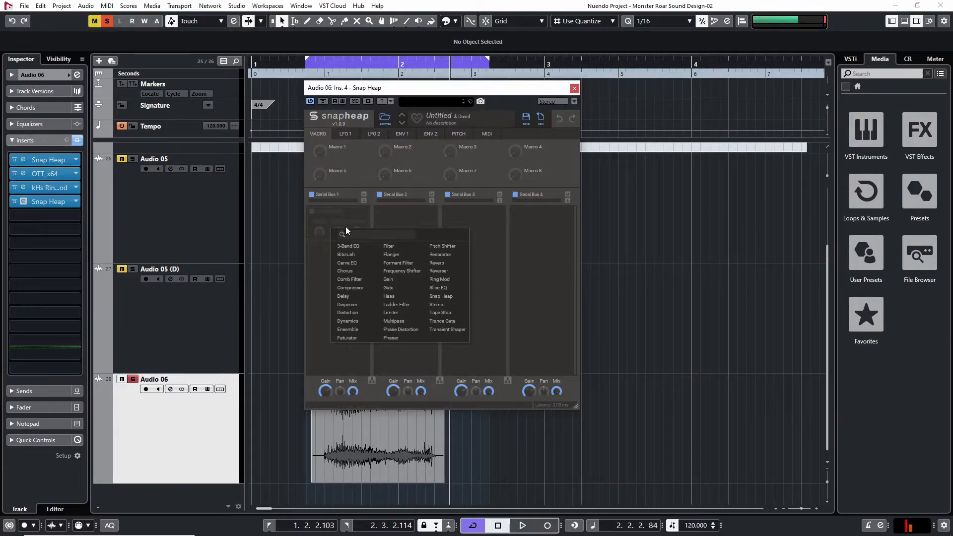
pyautogui.click(347, 312)
pyautogui.moveTo(357, 280); pyautogui.dragTo(357, 282)
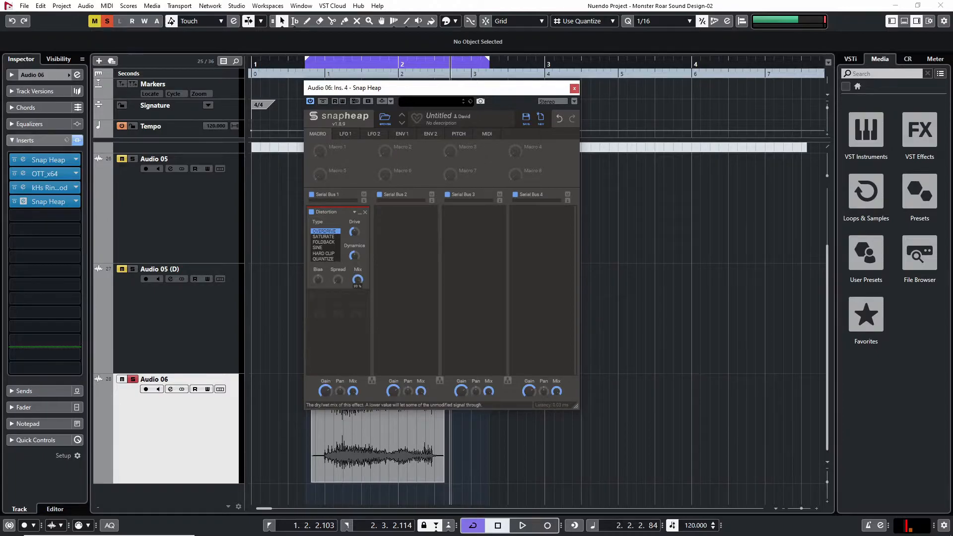
pyautogui.click(397, 133)
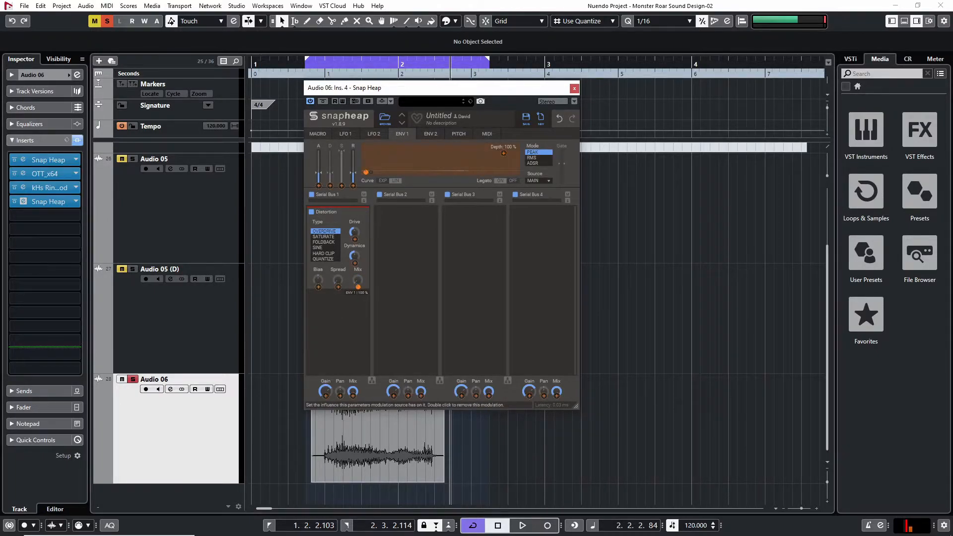
# Set Env 1's depth to 91 % and shorten its attack while auditioning the loop
pyautogui.press('space')
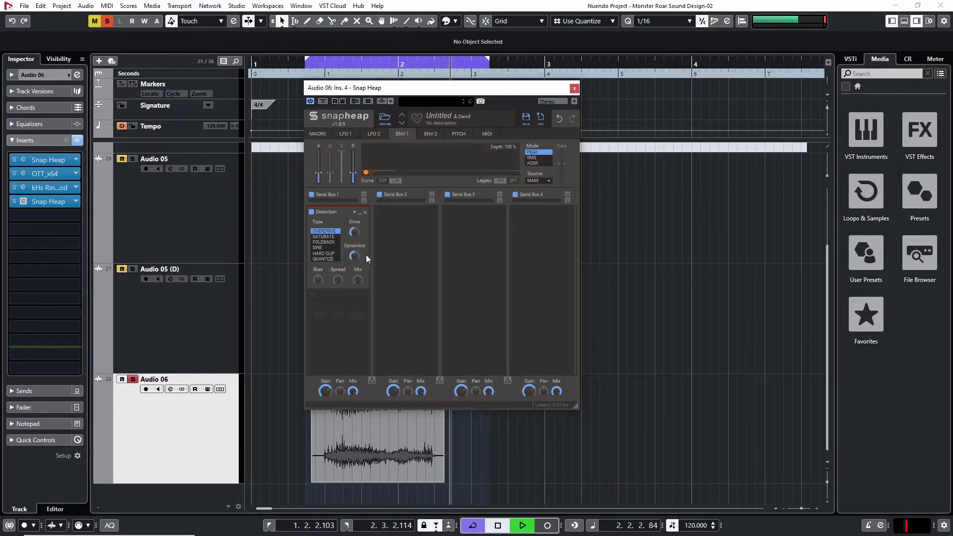
pyautogui.moveTo(510, 148); pyautogui.dragTo(510, 107)
pyautogui.press('space')
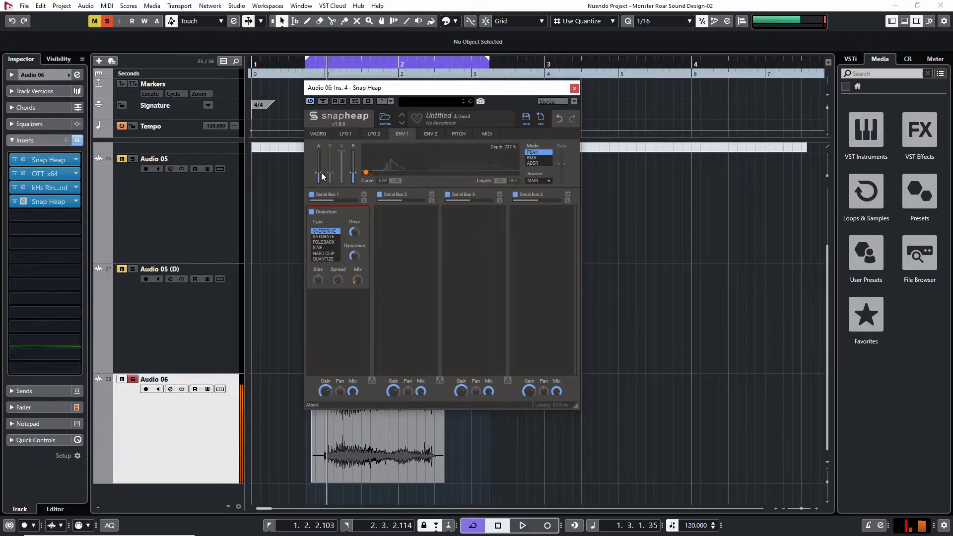
pyautogui.press('space')
pyautogui.press('space')
pyautogui.moveTo(508, 147); pyautogui.dragTo(508, 148)
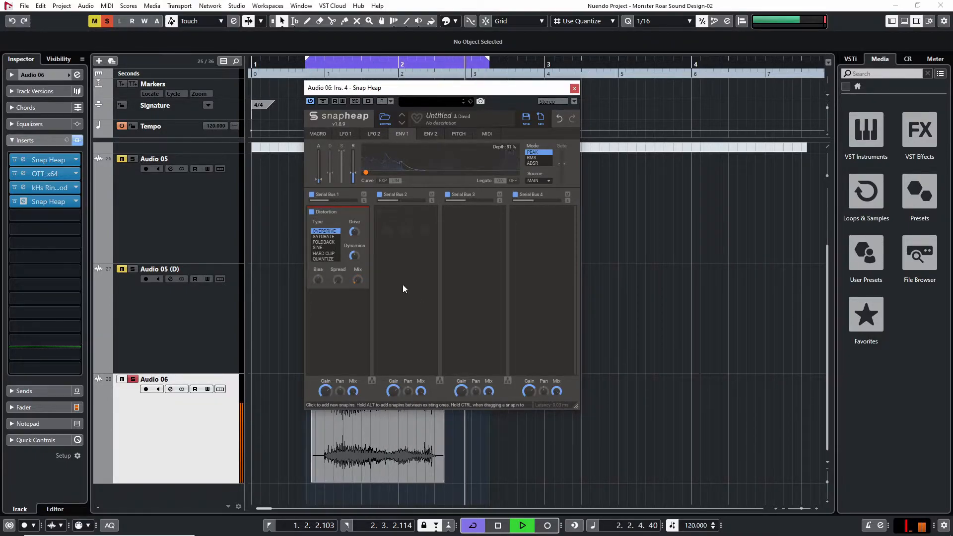
# Try the Saturate distortion type, return to Overdrive, reduce the Drive, and stop playback
pyautogui.click(330, 238)
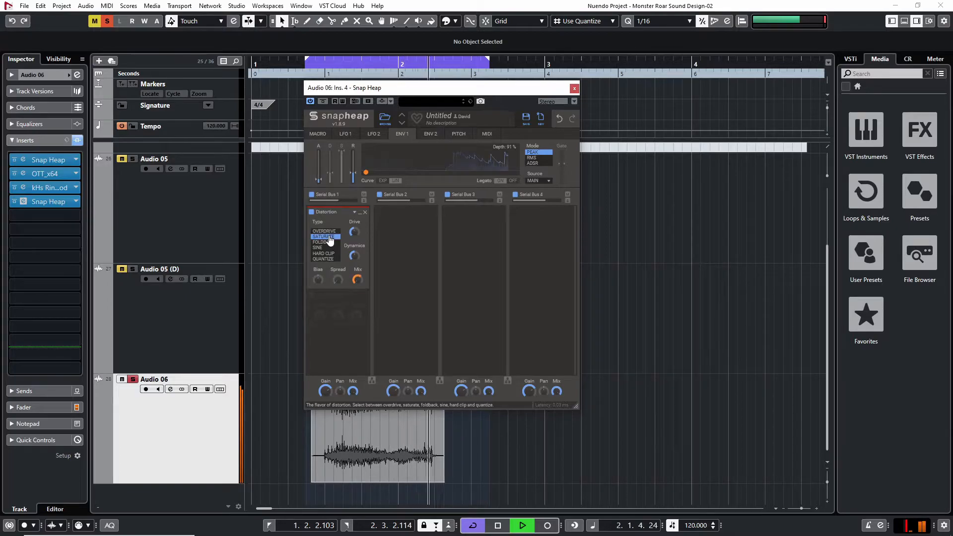
pyautogui.click(324, 231)
pyautogui.click(354, 231)
pyautogui.moveTo(354, 232); pyautogui.dragTo(354, 235)
pyautogui.press('space')
# Modulate the distortion's Drive with Env 1 and fine-tune its base Drive during loop playback
pyautogui.click(366, 172)
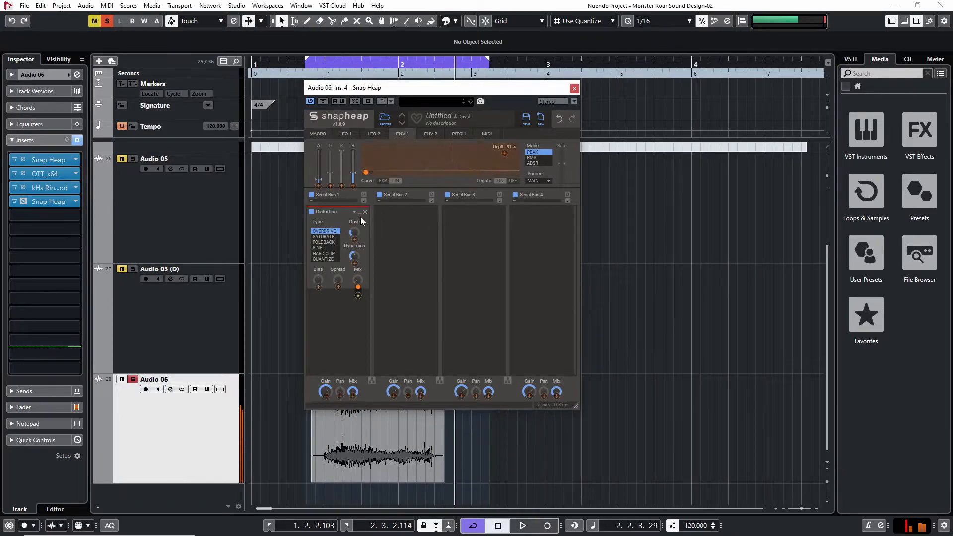
pyautogui.click(355, 240)
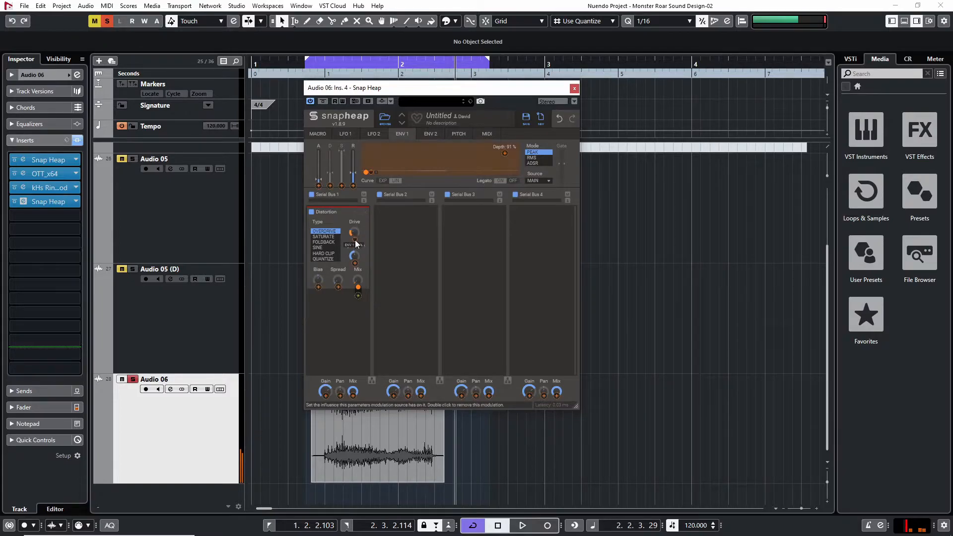
pyautogui.press('space')
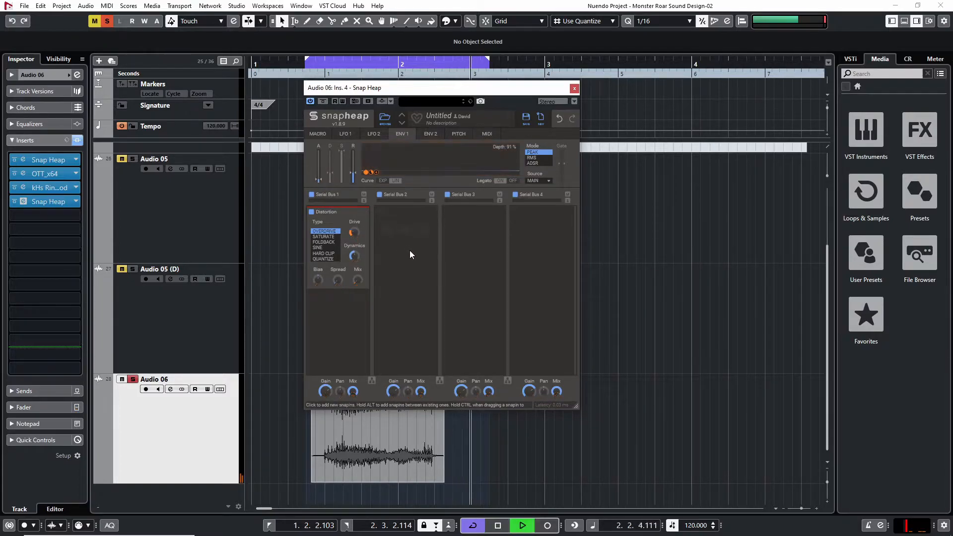
pyautogui.moveTo(354, 233); pyautogui.dragTo(355, 232)
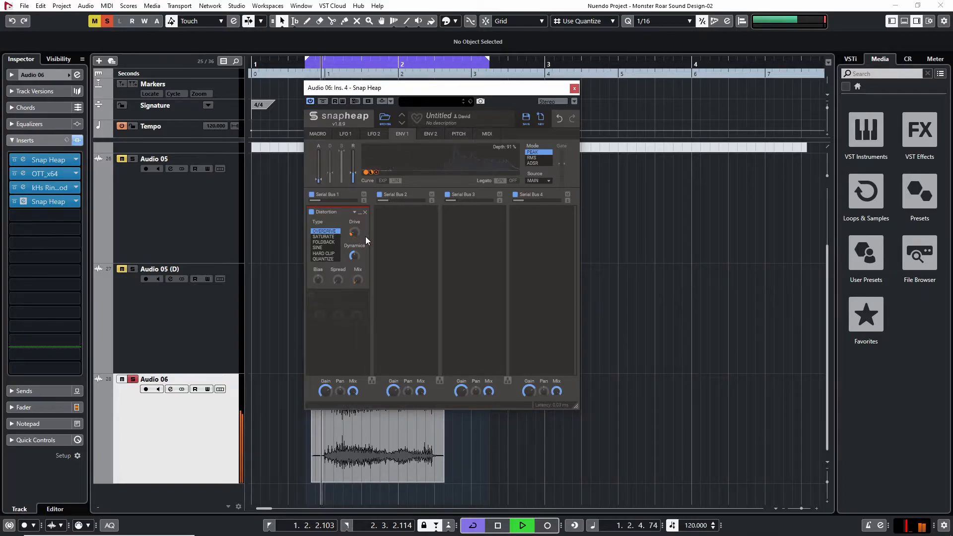
pyautogui.press('space')
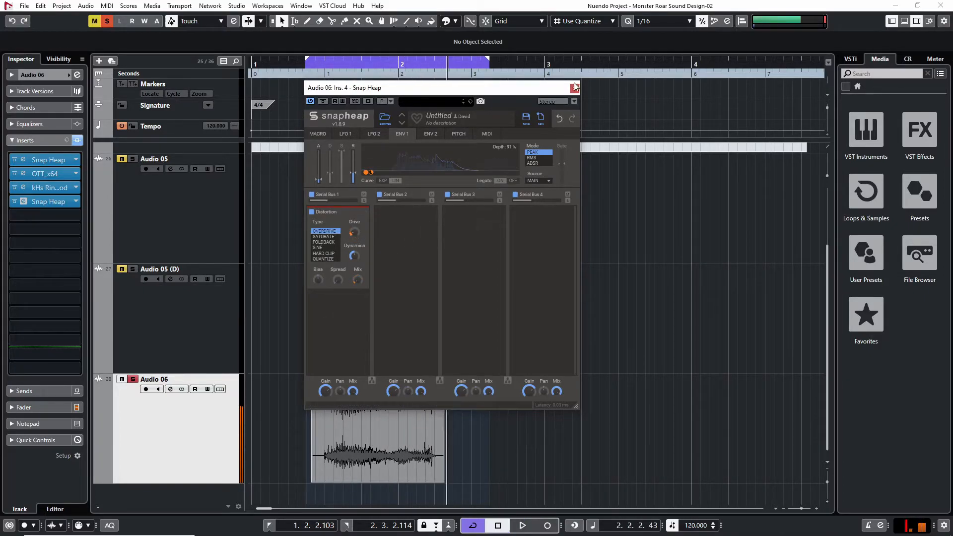
# Close the second Snap Heap, unsolo Audio 06, and play the loop with all three layers
pyautogui.click(574, 88)
pyautogui.click(133, 380)
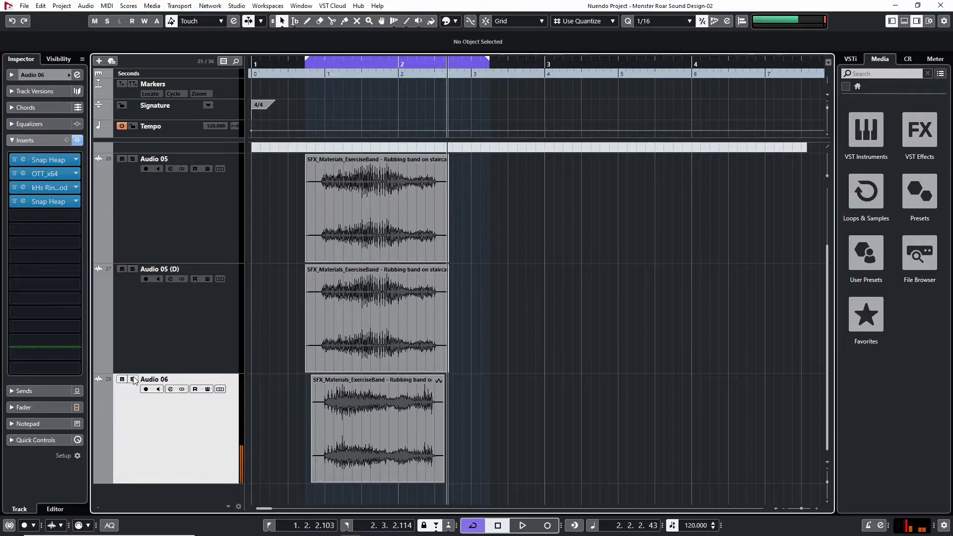
pyautogui.press('space')
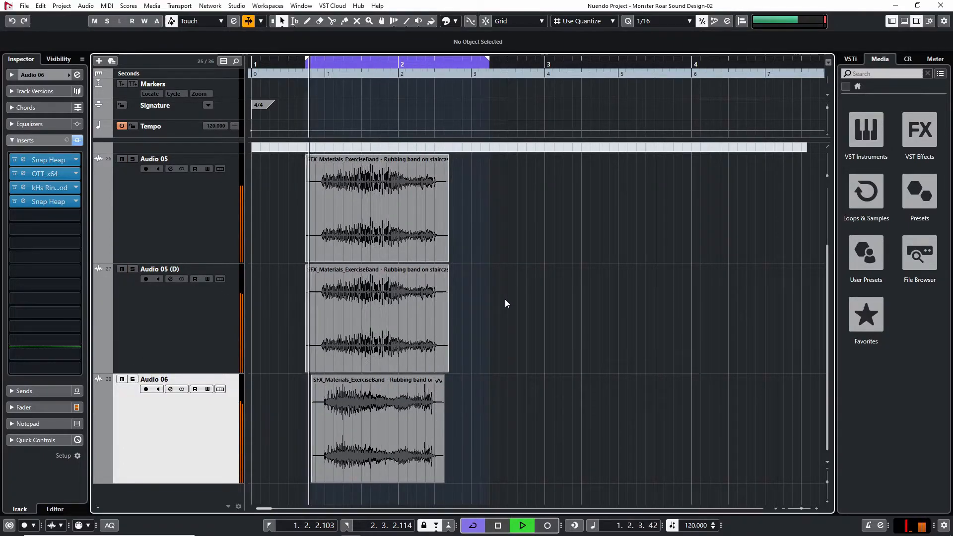
pyautogui.press('space')
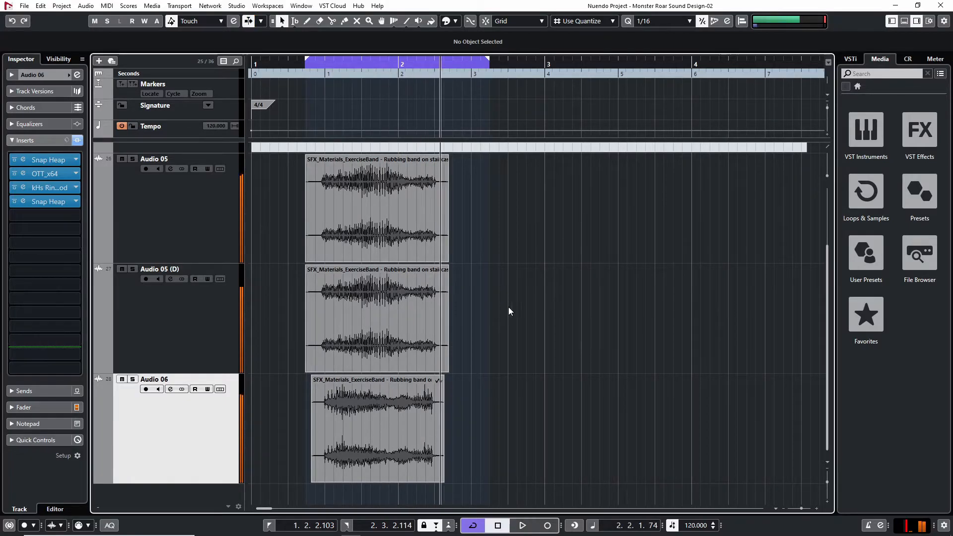
pyautogui.scroll(1, 323, 381)
pyautogui.scroll(-1, 322, 380)
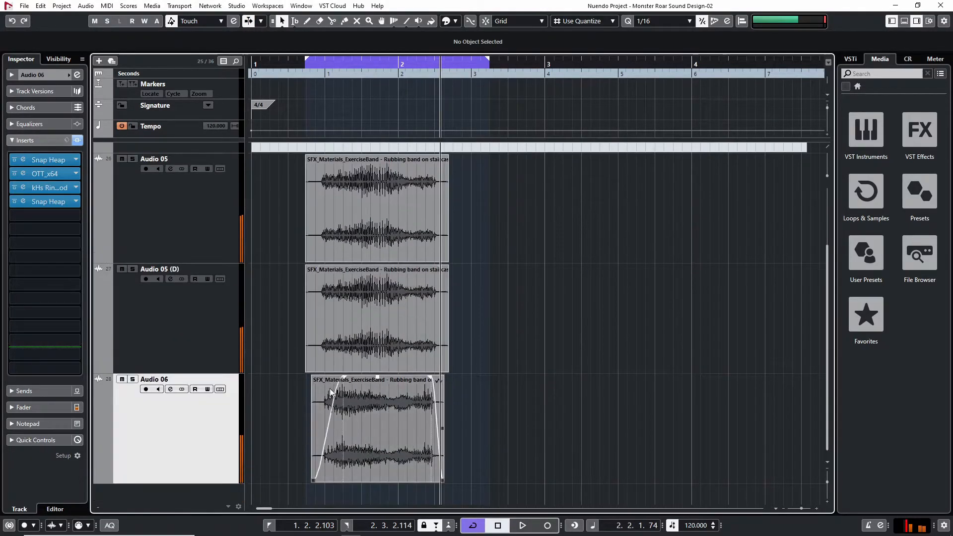
pyautogui.scroll(1, 302, 395)
pyautogui.scroll(-1, 298, 389)
pyautogui.press('g')
pyautogui.press('g')
pyautogui.scroll(1, 466, 365)
pyautogui.scroll(-1, 447, 372)
pyautogui.press('h')
pyautogui.press('h')
pyautogui.press('h')
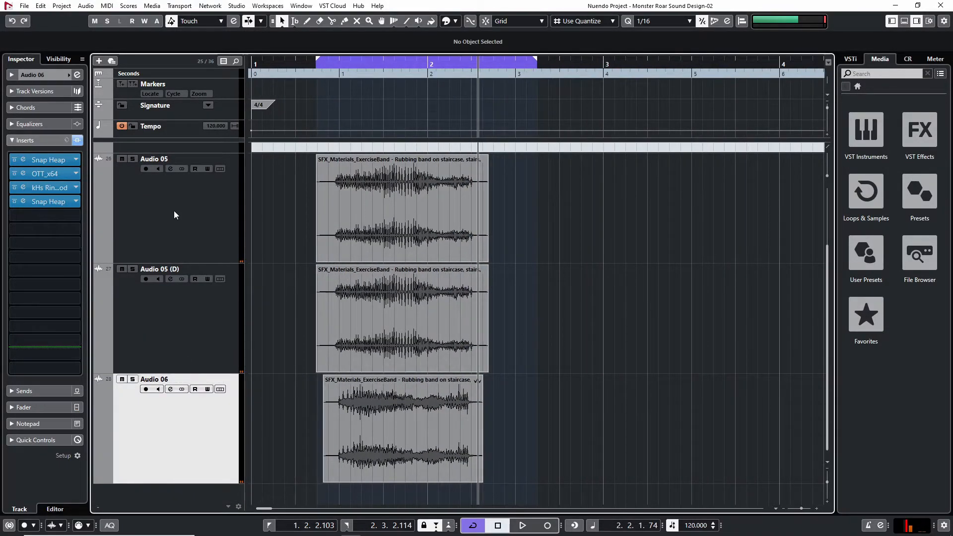
# Select the three layer tracks, examine the source recording's clips across the timeline, and select its last clip near bar 18
pyautogui.click(173, 214)
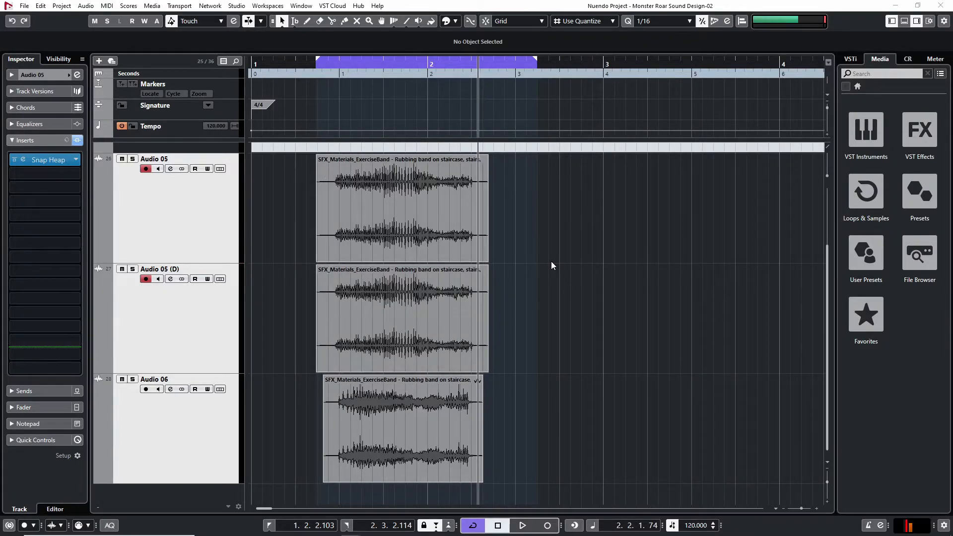
pyautogui.scroll(1, 595, 282)
pyautogui.press('g')
pyautogui.press('g')
pyautogui.press('g')
pyautogui.press('g')
pyautogui.press('g')
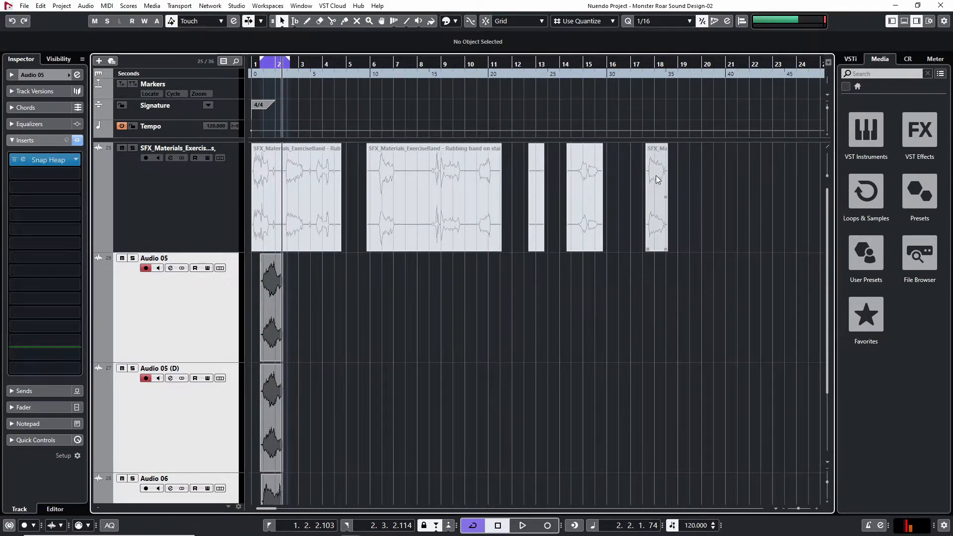
pyautogui.click(654, 238)
pyautogui.scroll(-1, 404, 347)
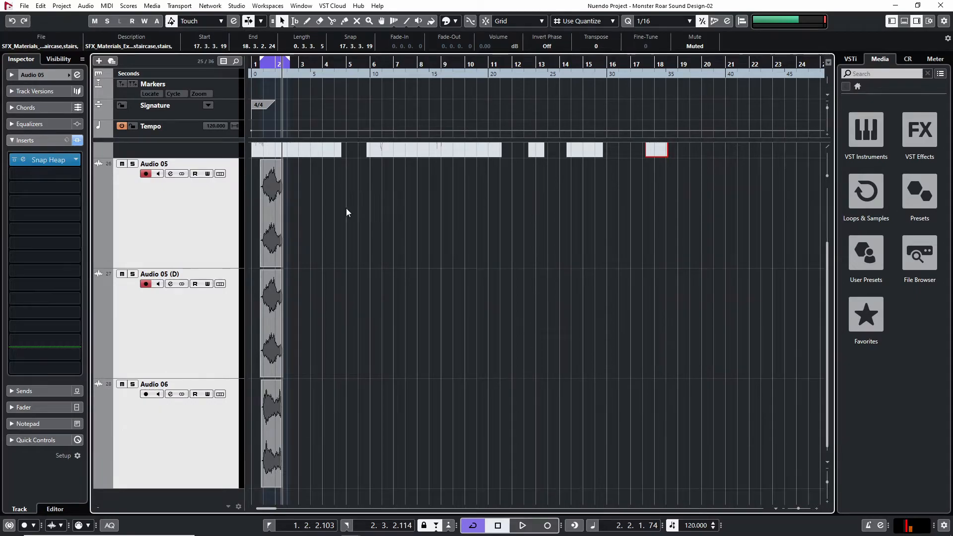
# Select tracks Audio 05 through Audio 06 and add one named stereo roar group routed to Stereo Out, created inside a folder
pyautogui.rightClick(163, 221)
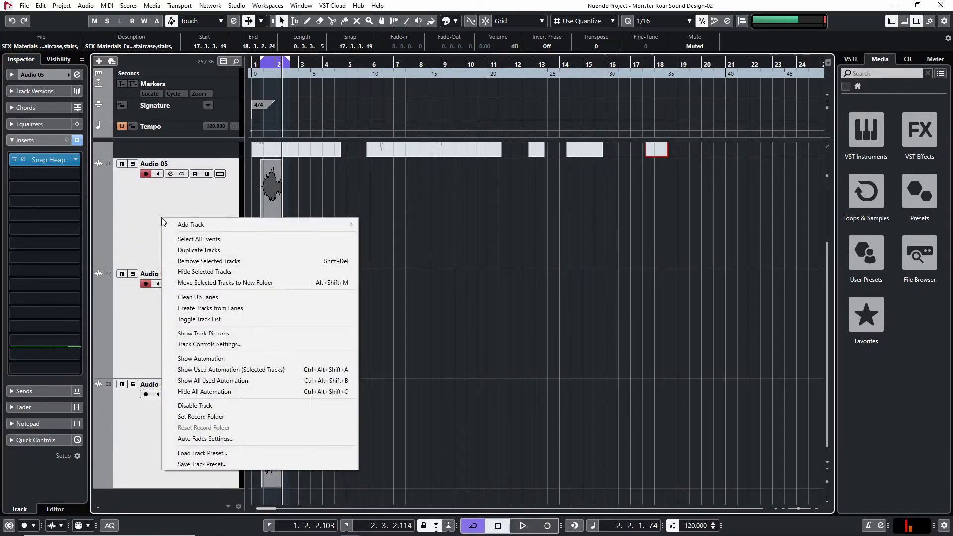
pyautogui.click(513, 243)
pyautogui.click(184, 231)
pyautogui.keyDown('shift'); pyautogui.click(195, 444); pyautogui.keyUp('shift')
pyautogui.hotkey('alt', 'g')
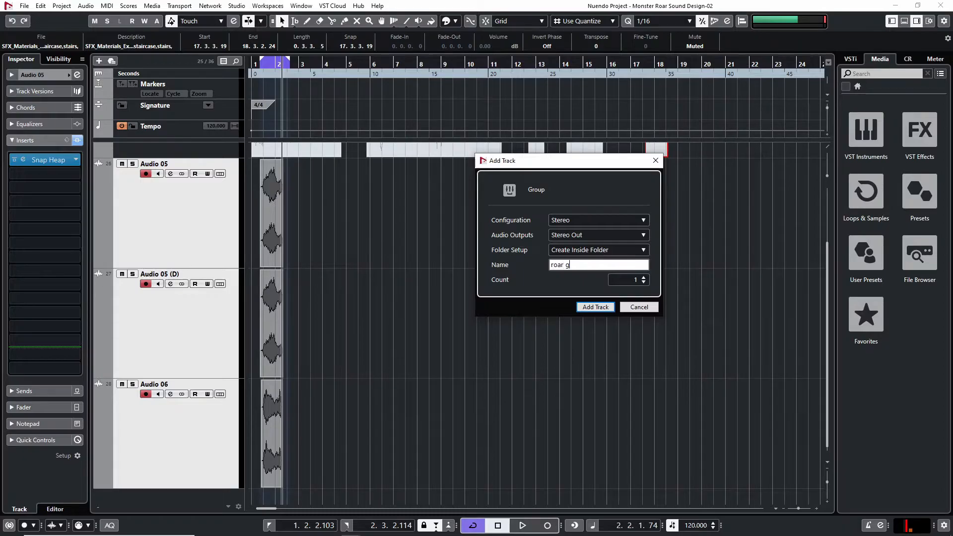
pyautogui.press('Return')
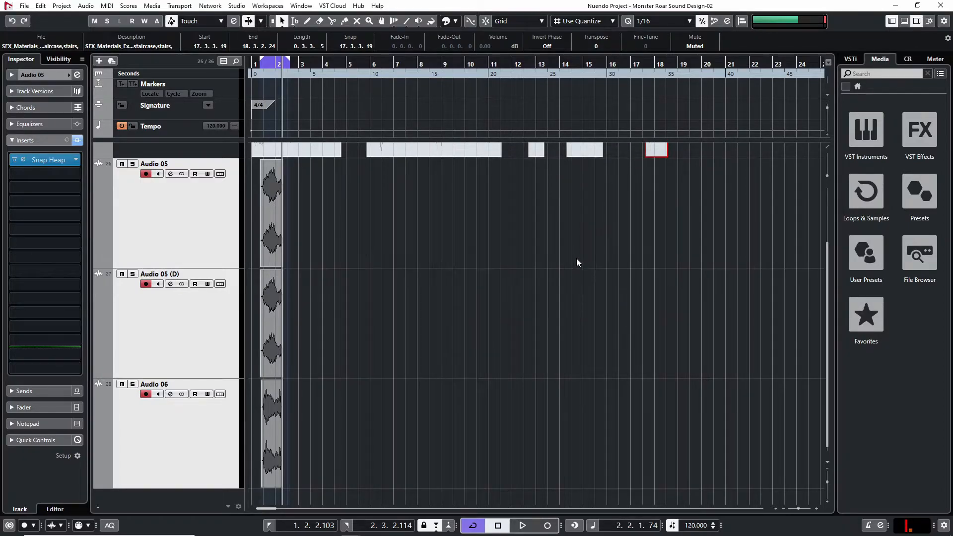
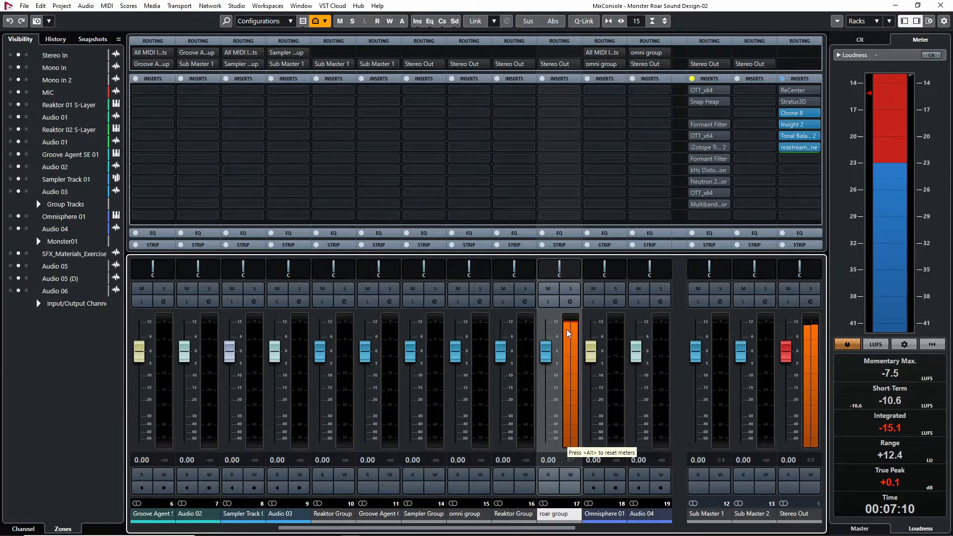
# Stop playback and insert OTT first on the roar group, with Depth 20% and upward and downward compression at 0%
pyautogui.press('space')
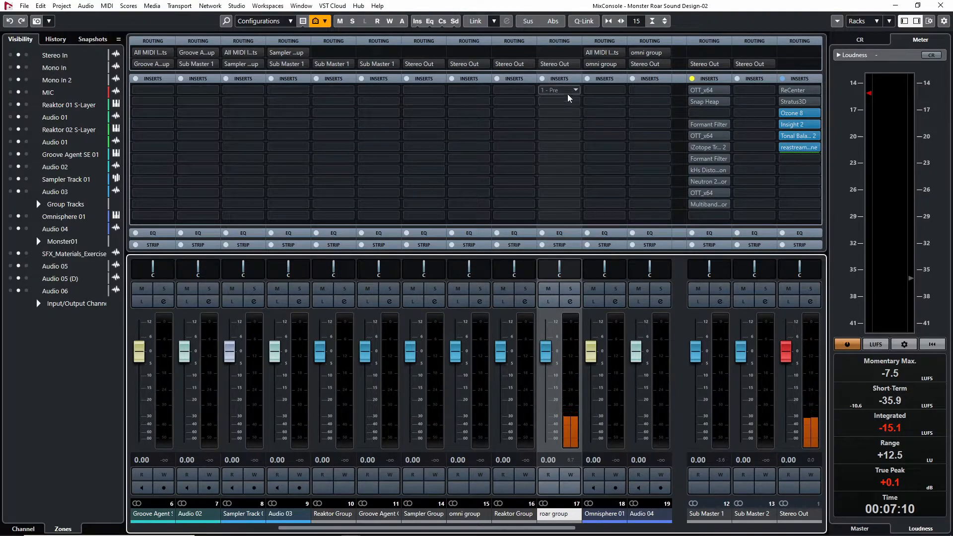
pyautogui.click(559, 90)
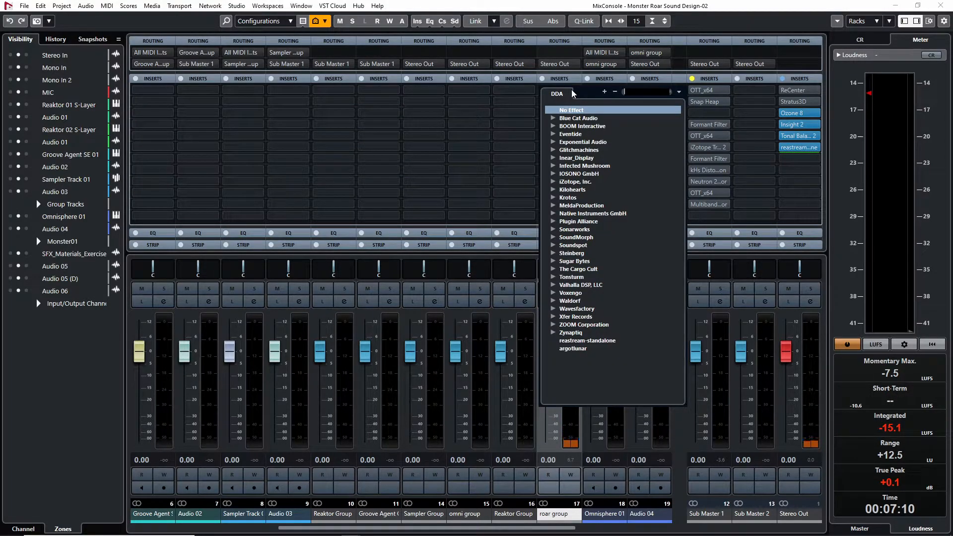
pyautogui.write('ott')
pyautogui.press('Return')
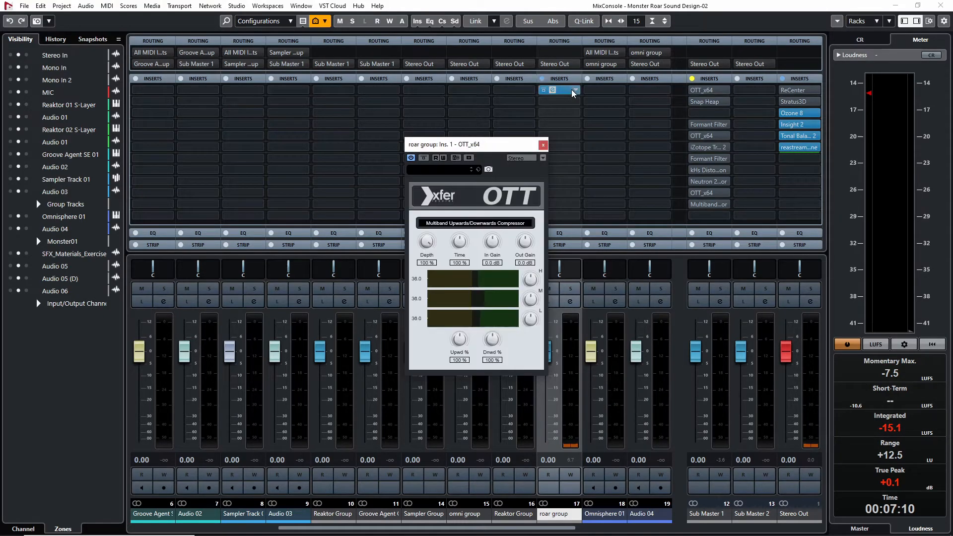
pyautogui.moveTo(488, 346); pyautogui.dragTo(484, 431)
pyautogui.moveTo(459, 342); pyautogui.dragTo(412, 437)
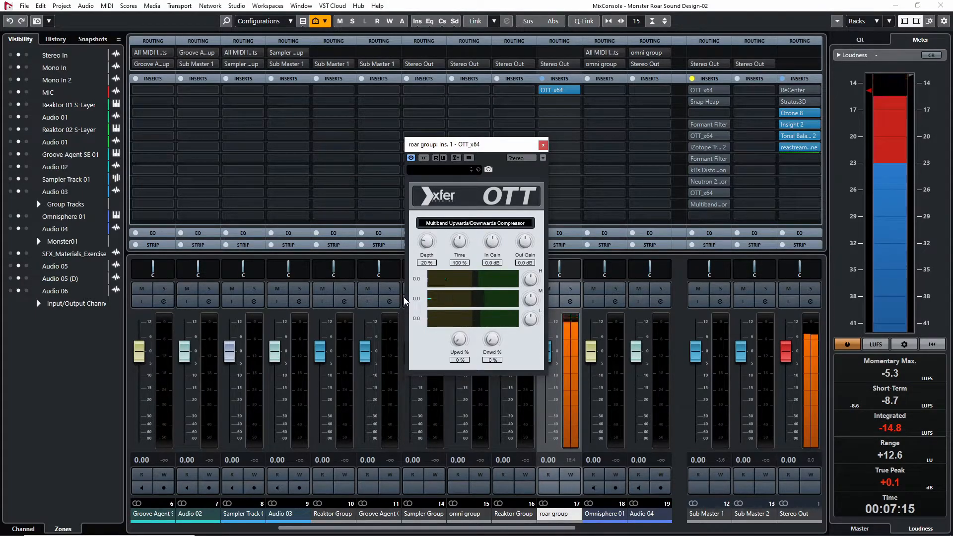
# Set OTT's Out Gain to -4.4 dB and Depth to 25% while comparing against the bypassed signal, and close it
pyautogui.click(423, 158)
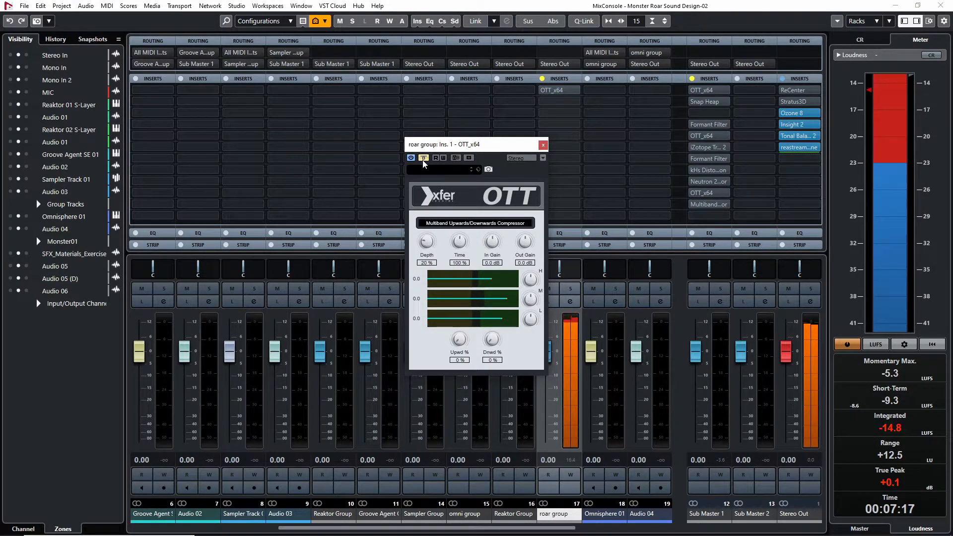
pyautogui.click(424, 161)
pyautogui.moveTo(530, 246); pyautogui.dragTo(529, 258)
pyautogui.click(423, 159)
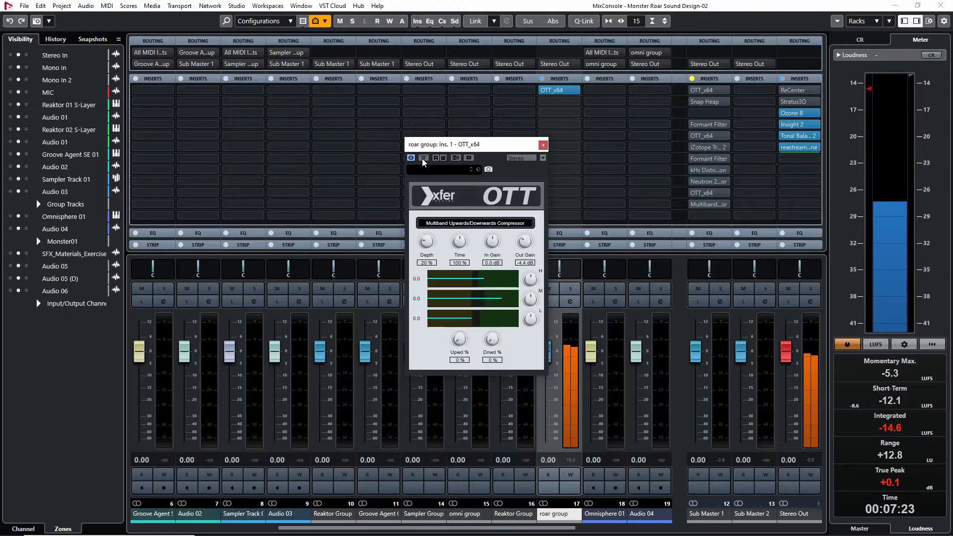
pyautogui.click(424, 159)
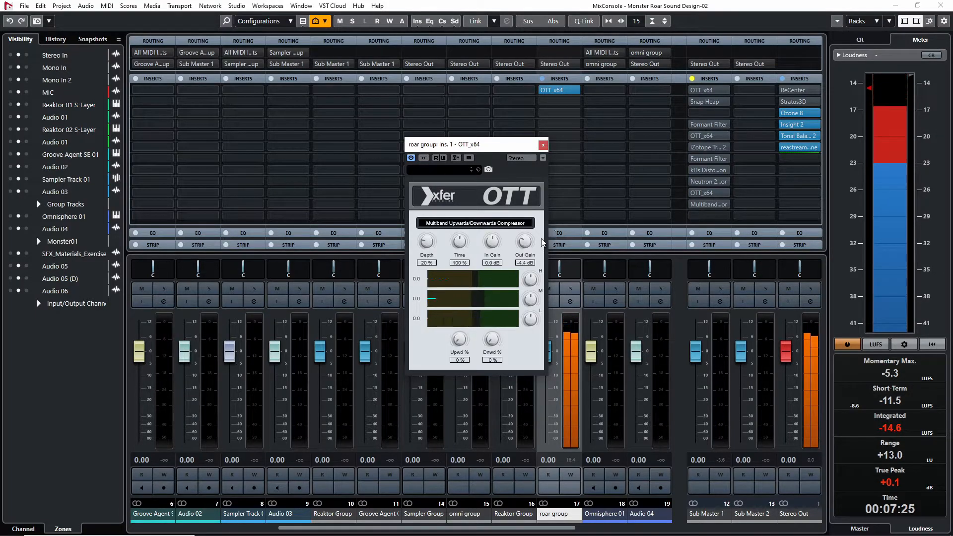
pyautogui.moveTo(417, 242); pyautogui.dragTo(425, 244)
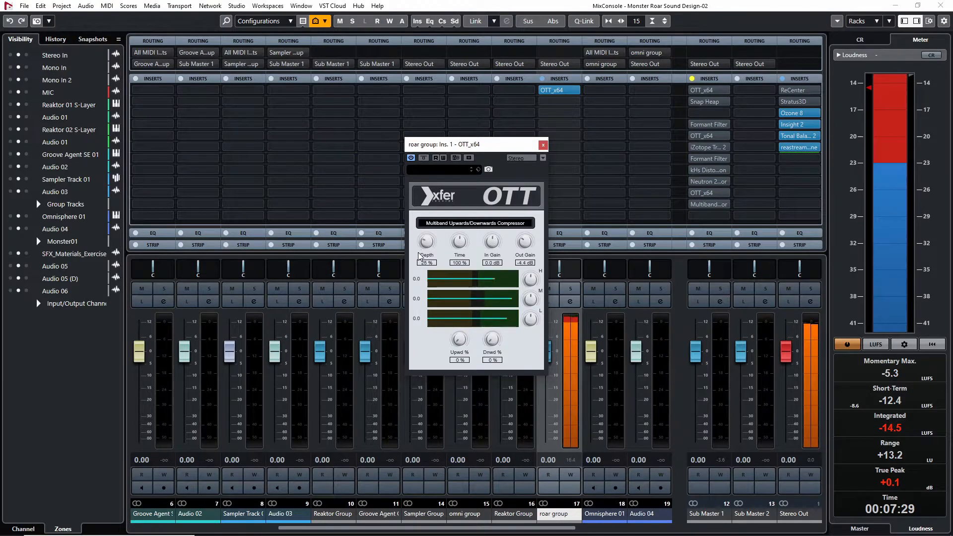
pyautogui.click(543, 144)
# Try a Formant Filter in the roar group's second insert with its point moved low on the vowel pad
pyautogui.click(566, 101)
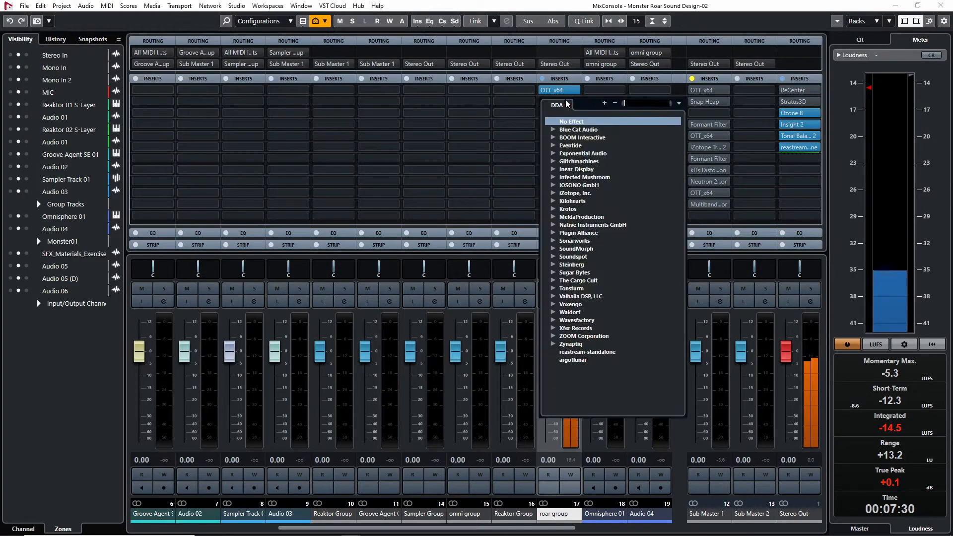
pyautogui.write('formant')
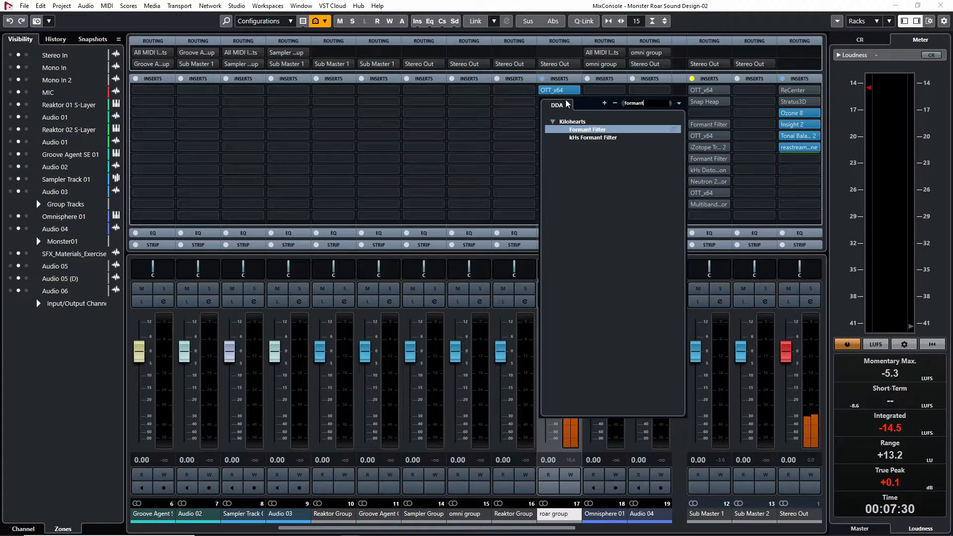
pyautogui.press('Return')
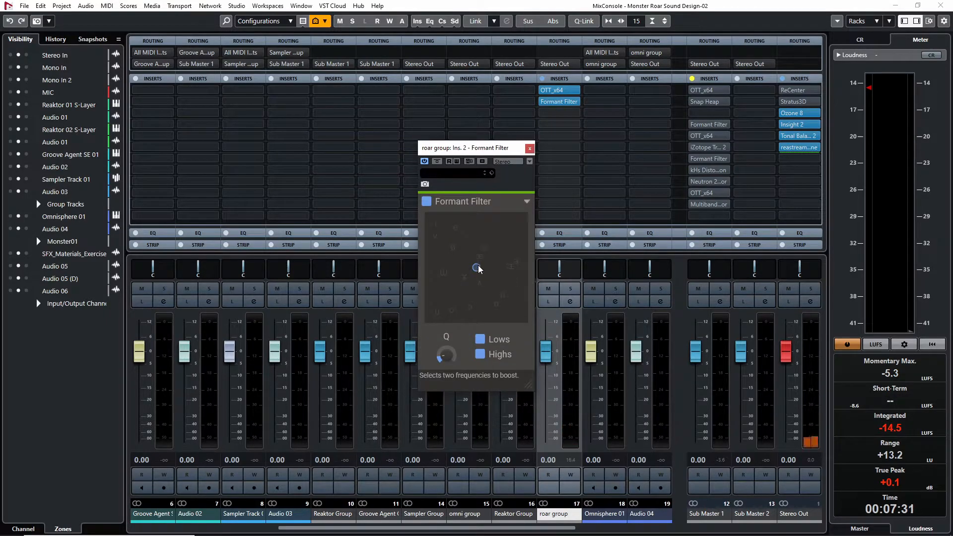
pyautogui.moveTo(468, 309); pyautogui.dragTo(451, 311)
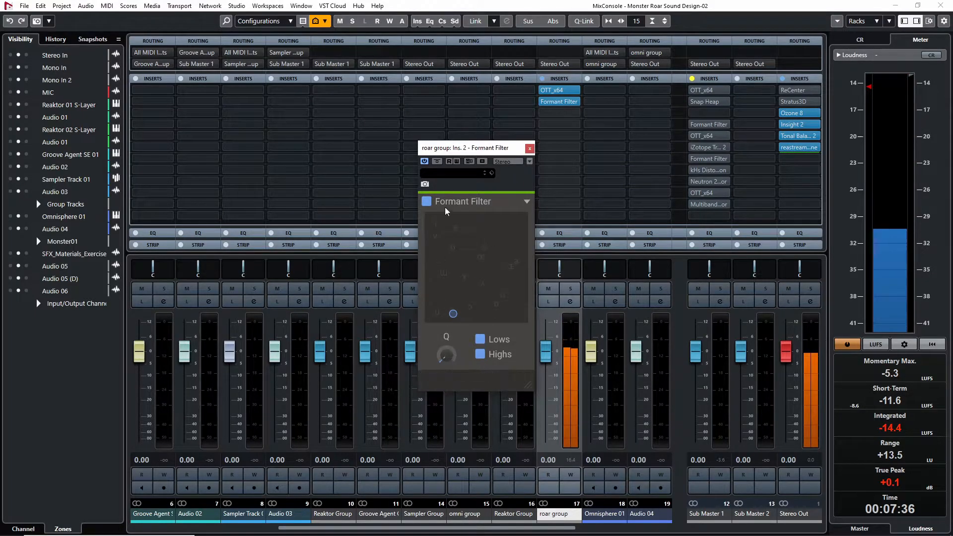
pyautogui.click(529, 147)
# Replace the roar group's second insert with Snap Heap and load a Formant Filter into its Serial Bus 1 lane
pyautogui.click(576, 103)
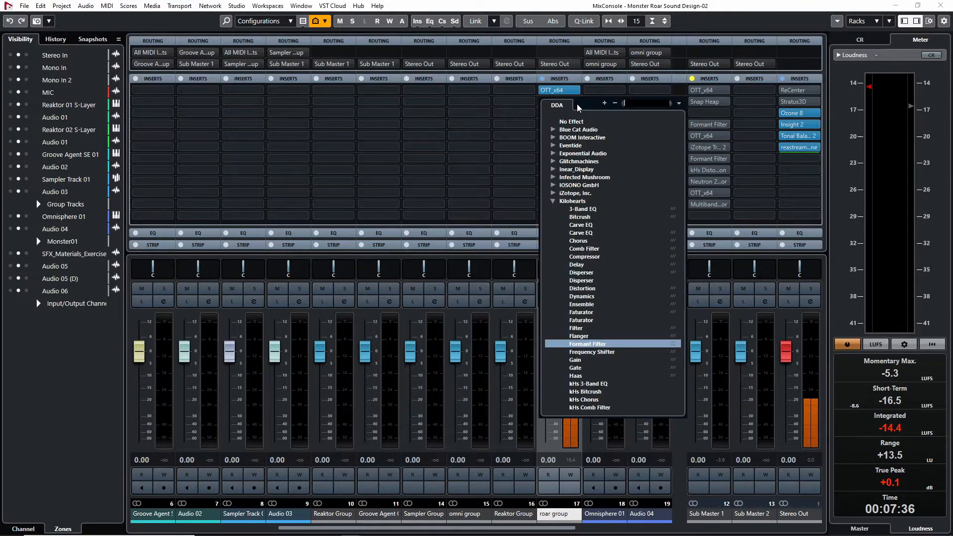
pyautogui.write('snap')
pyautogui.press('Return')
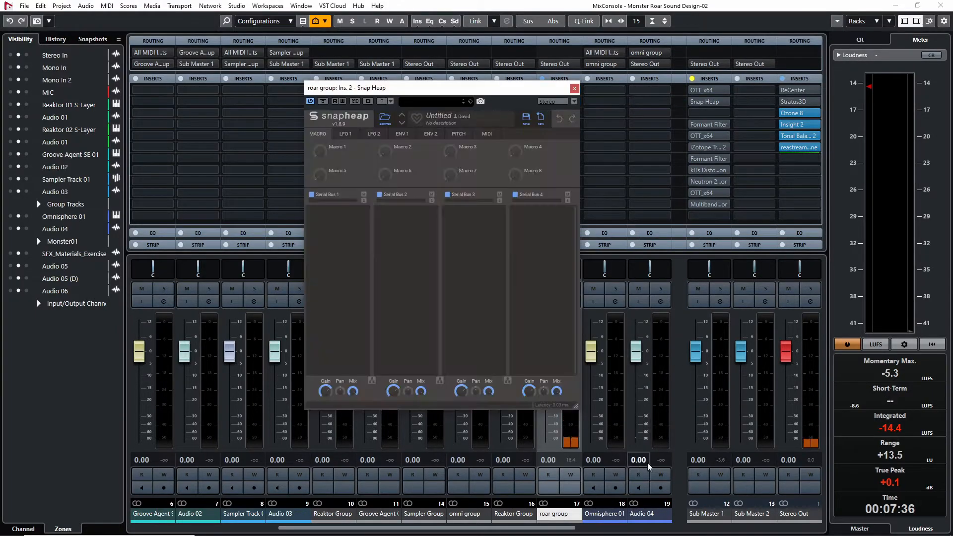
pyautogui.click(358, 225)
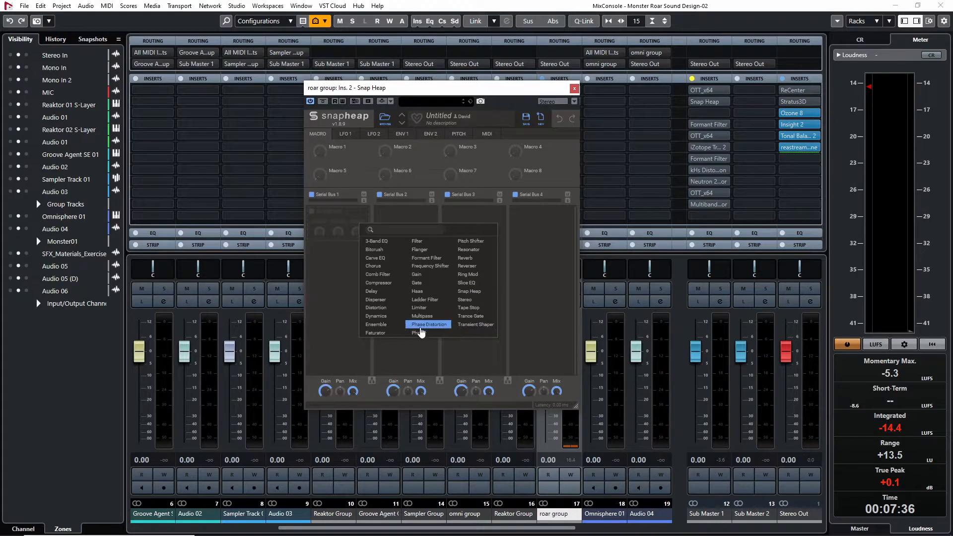
pyautogui.click(422, 258)
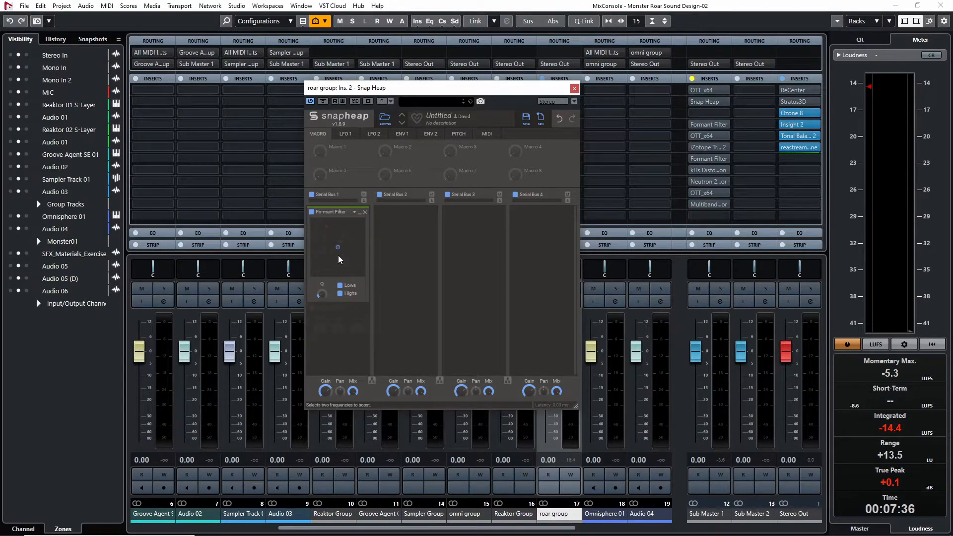
# Move the Formant Filter point low on its pad, fine-tune Q, lower the Serial Bus 1 lane's Mix, and close Snap Heap
pyautogui.moveTo(343, 257); pyautogui.dragTo(326, 274)
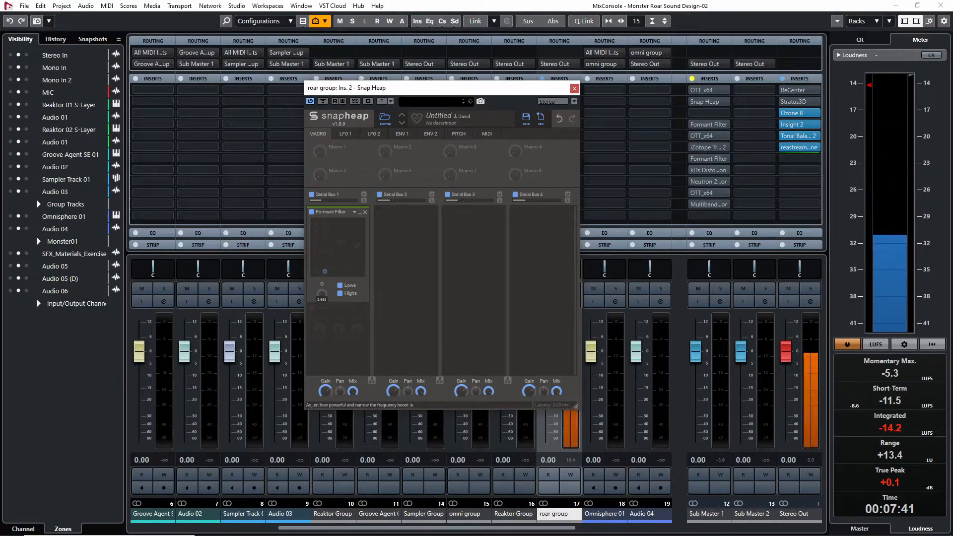
pyautogui.moveTo(322, 295); pyautogui.dragTo(322, 292)
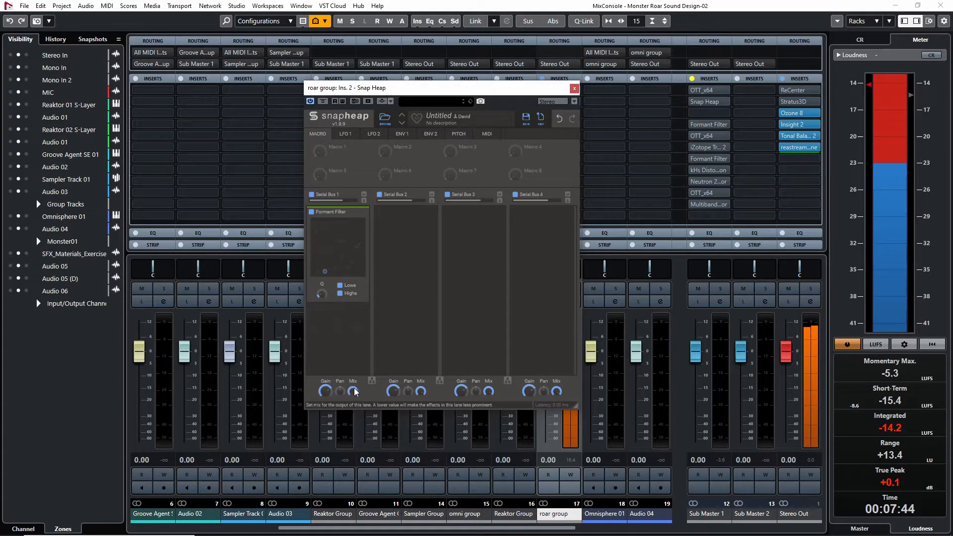
pyautogui.moveTo(352, 391)
pyautogui.mouseDown()
pyautogui.moveTo(352, 411)
pyautogui.moveTo(353, 389)
pyautogui.mouseUp()
pyautogui.press('space')
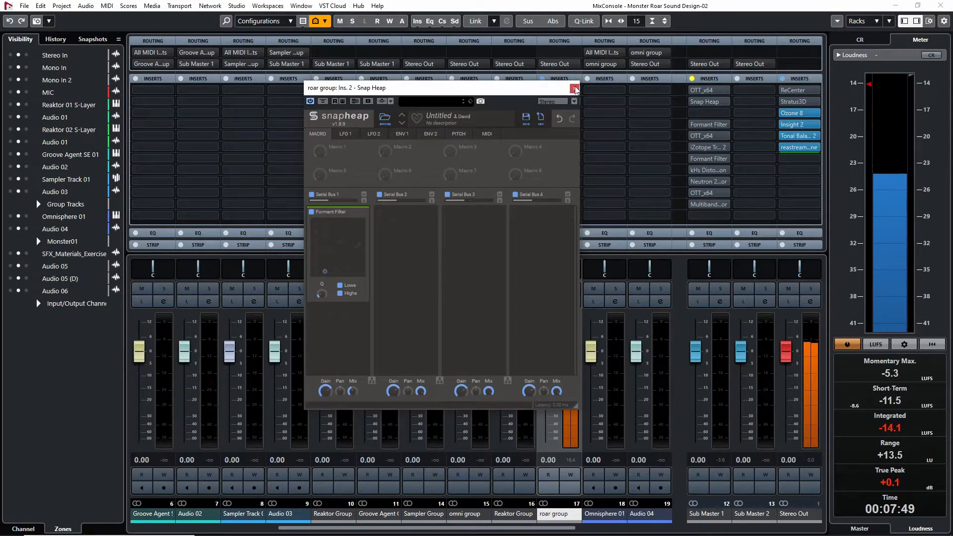
pyautogui.click(574, 88)
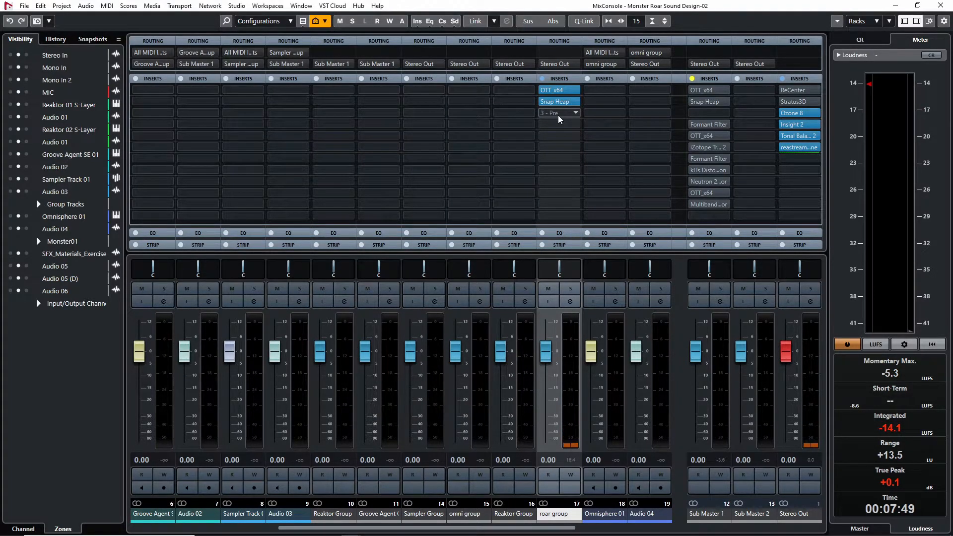
# Insert kHs Pitch Shifter third on the roar group, set to -6.00 semitones with Mix at 34% during playback
pyautogui.click(558, 113)
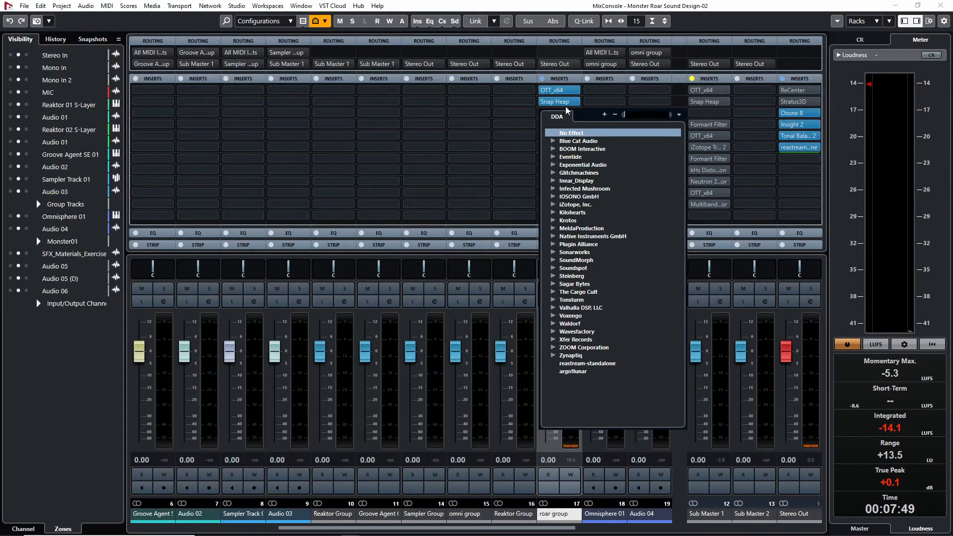
pyautogui.write('pitch')
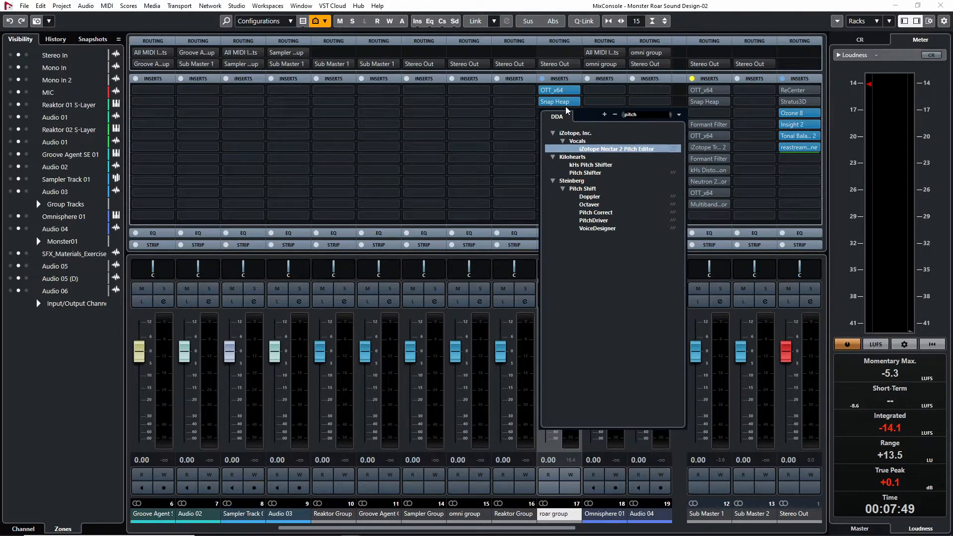
pyautogui.click(589, 166)
pyautogui.press('space')
pyautogui.moveTo(474, 241)
pyautogui.mouseDown()
pyautogui.moveTo(473, 261)
pyautogui.moveTo(473, 233)
pyautogui.mouseUp()
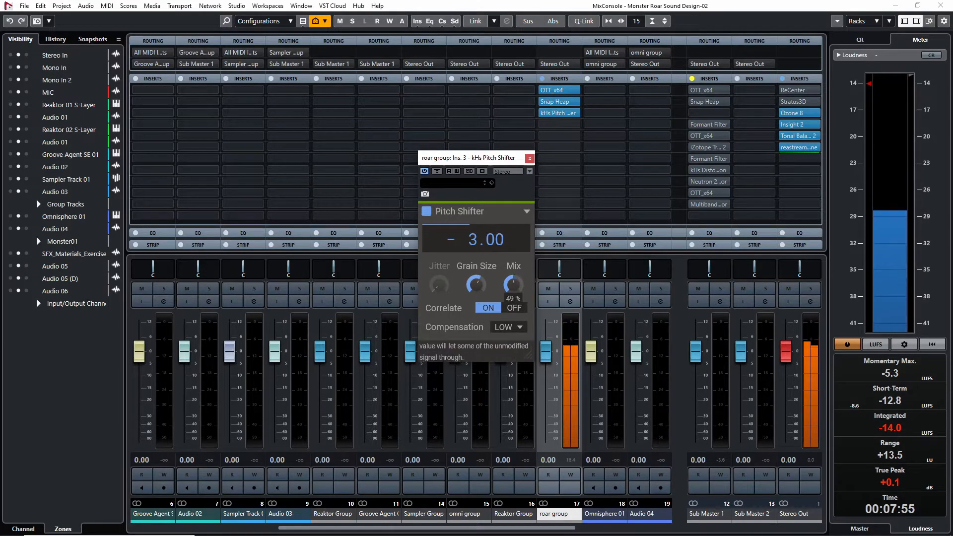
pyautogui.moveTo(476, 248)
pyautogui.mouseDown()
pyautogui.moveTo(476, 263)
pyautogui.moveTo(476, 236)
pyautogui.mouseUp()
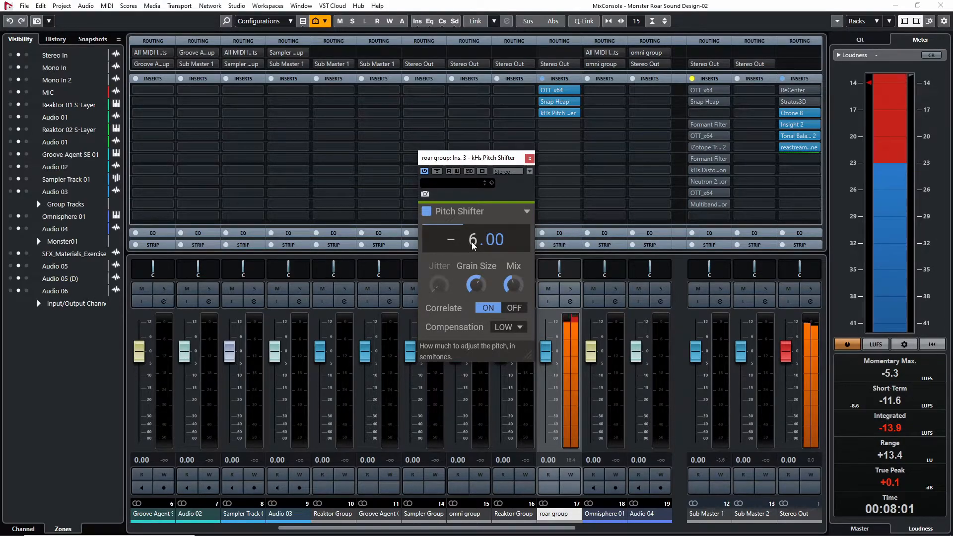
pyautogui.moveTo(512, 285); pyautogui.dragTo(513, 291)
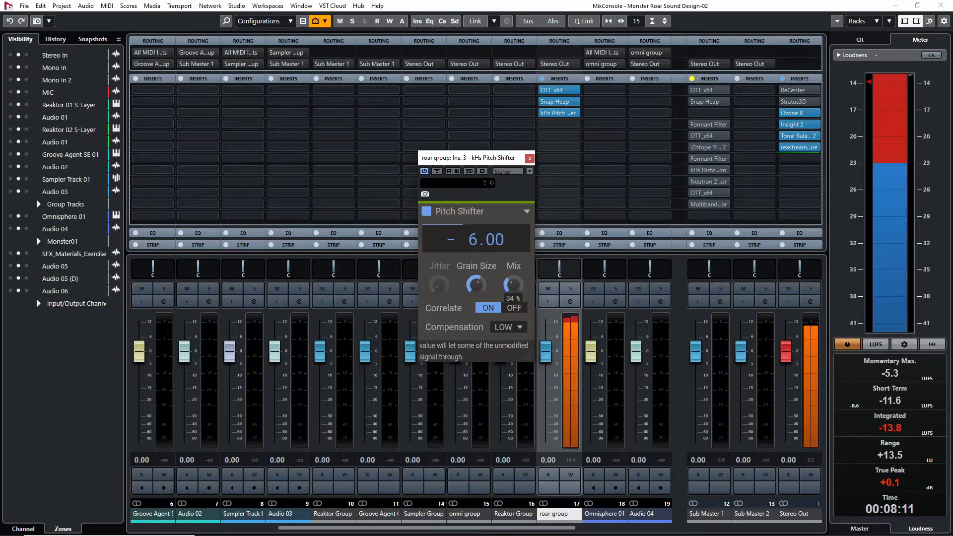
pyautogui.click(529, 158)
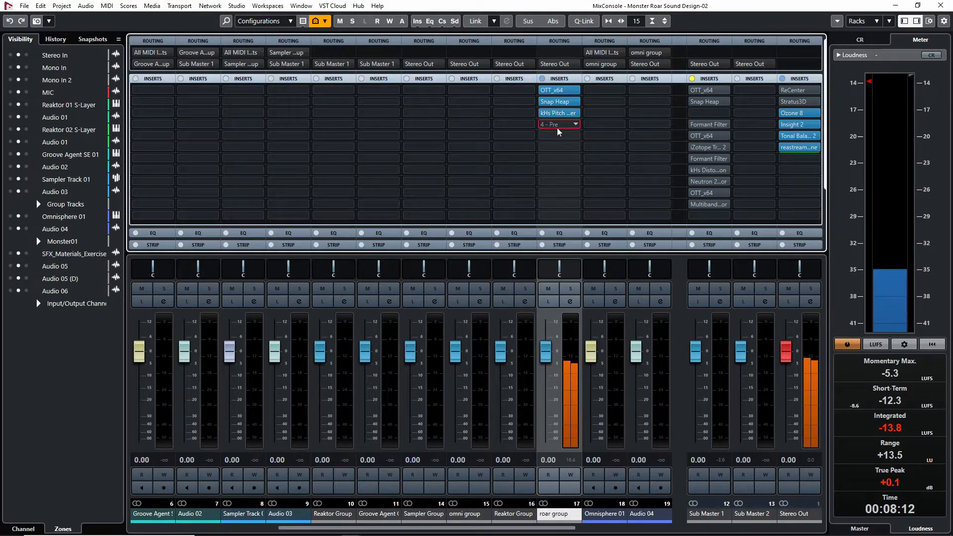
# Insert Octaver fourth on the roar group with Direct 59%, Octave 1 at 29% and Octave 2 at 31%
pyautogui.click(558, 125)
pyautogui.write('octave')
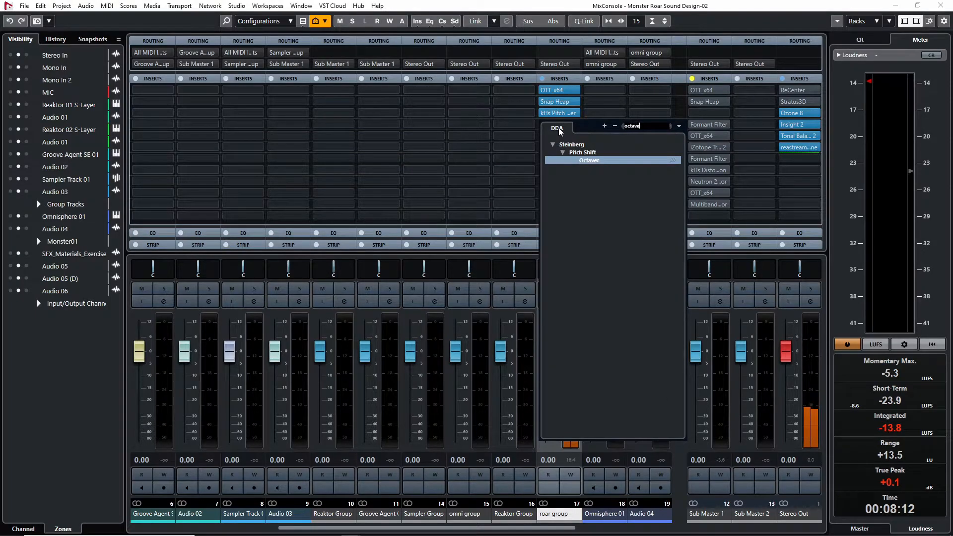
pyautogui.press('Return')
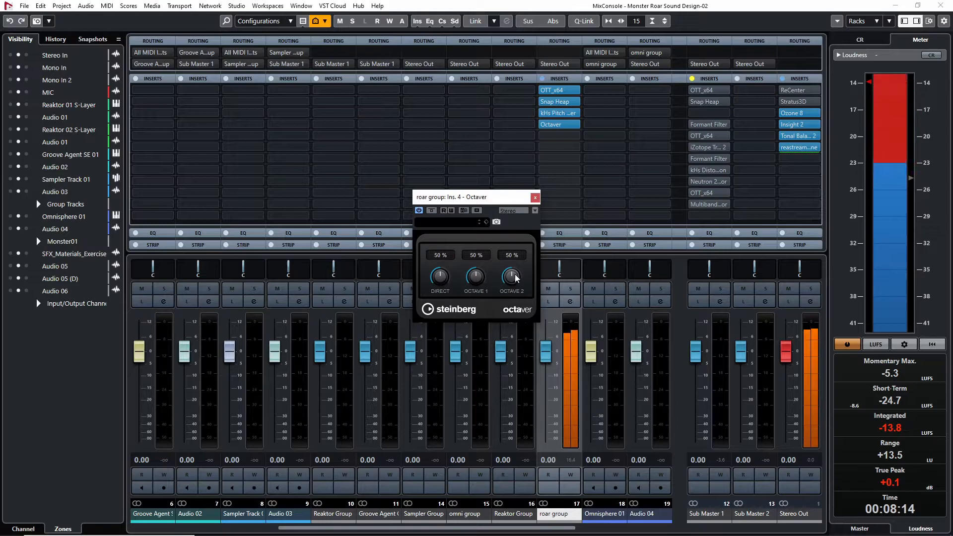
pyautogui.moveTo(513, 371); pyautogui.dragTo(460, 320)
pyautogui.moveTo(476, 278); pyautogui.dragTo(507, 315)
pyautogui.moveTo(468, 281); pyautogui.dragTo(511, 250)
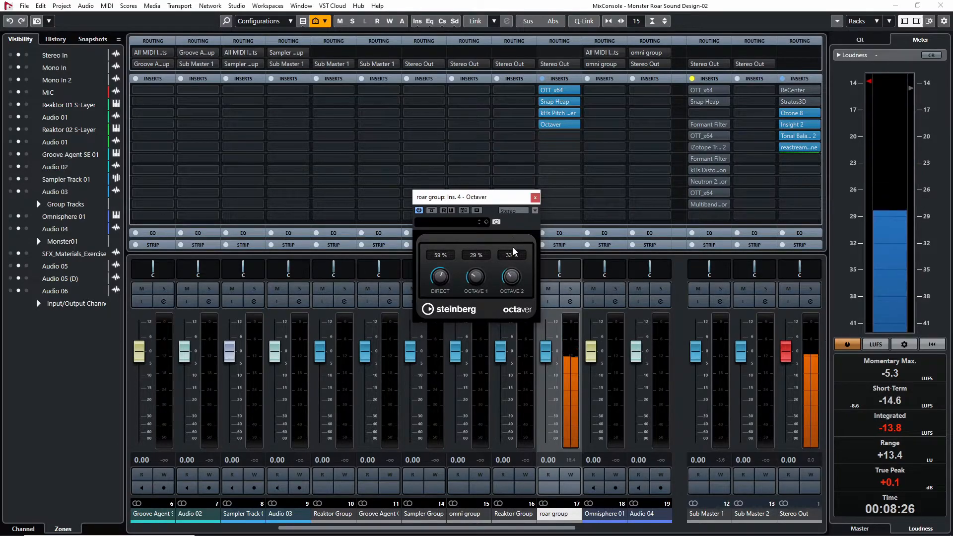
# Set Octaver's Octave 1 to 10% and Octave 2 to 8%, readjust Direct, and compare the roar with Octaver bypassed
pyautogui.click(432, 210)
pyautogui.moveTo(475, 276); pyautogui.dragTo(471, 294)
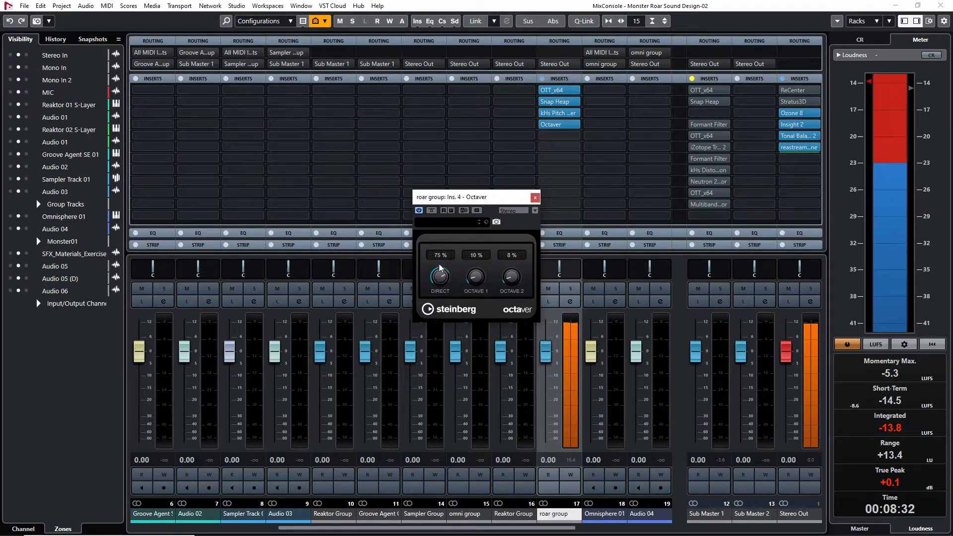
pyautogui.moveTo(439, 266); pyautogui.dragTo(439, 280)
pyautogui.click(535, 197)
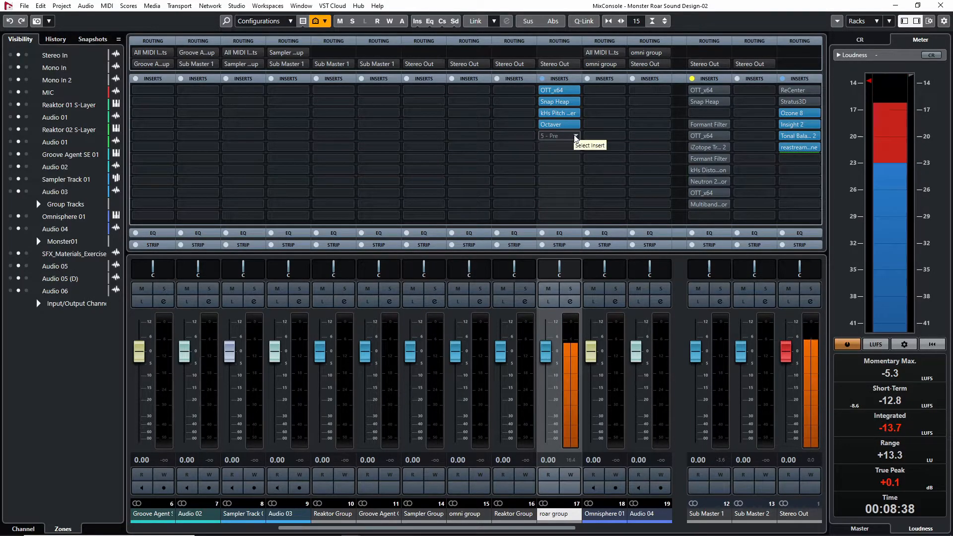
pyautogui.click(543, 125)
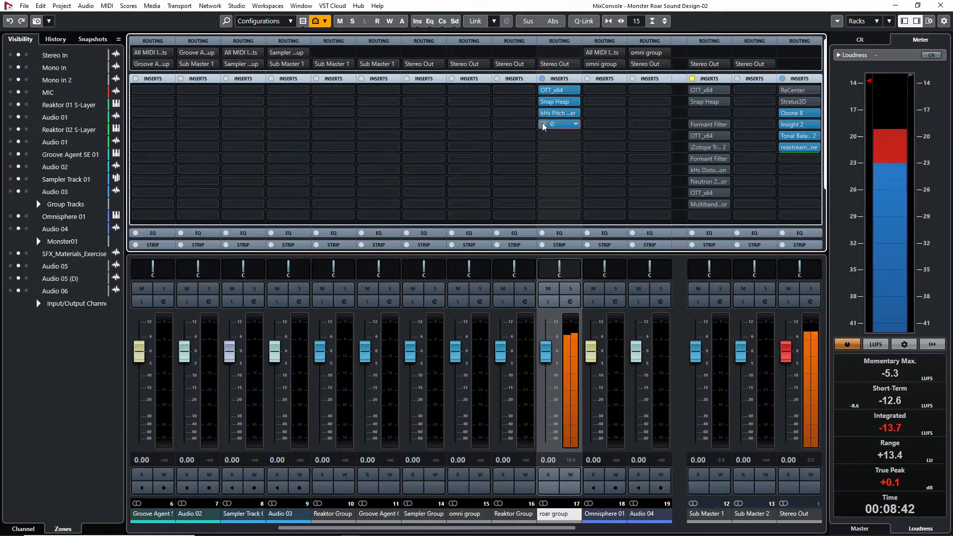
pyautogui.click(542, 125)
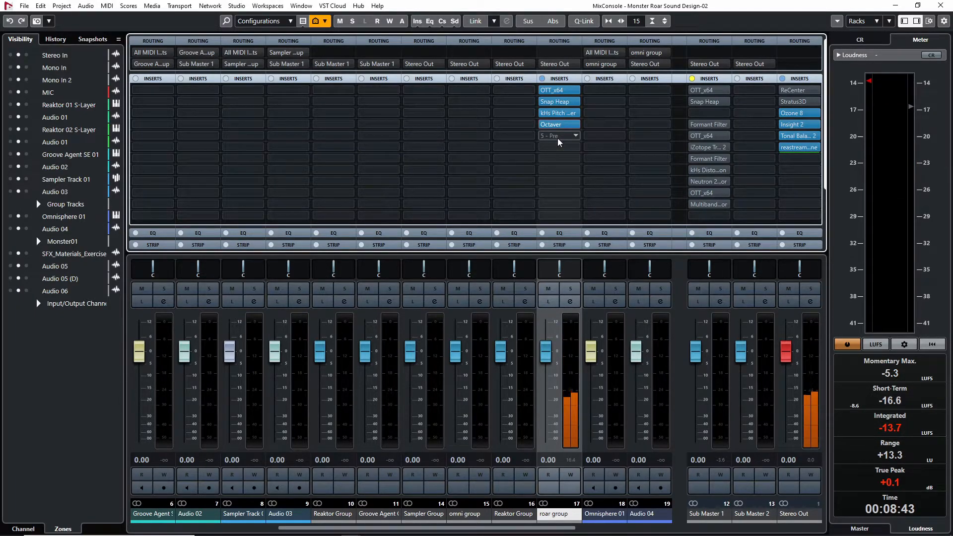
# Insert iZotope Trash 2 fifth on the roar group and set its Stage 1 distortion to Amperical
pyautogui.click(562, 138)
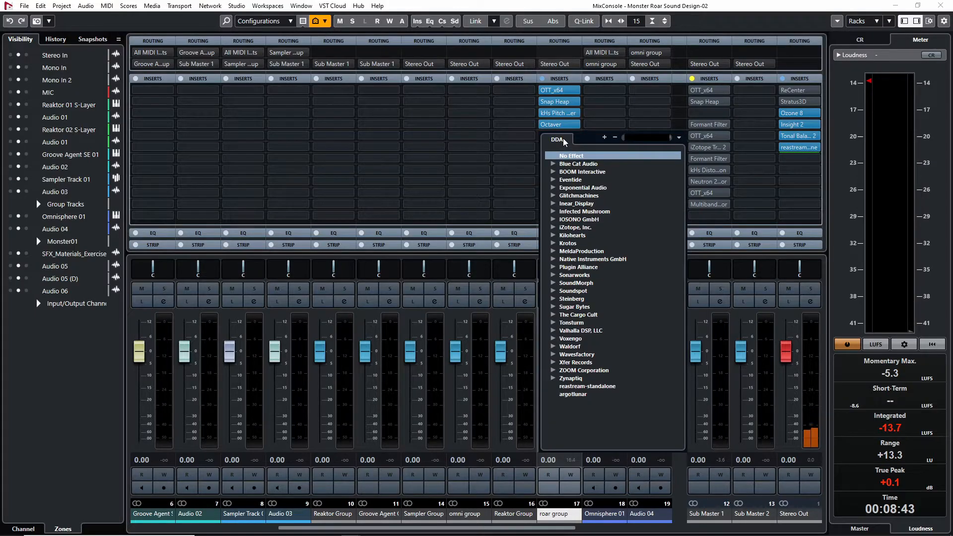
pyautogui.write('trash')
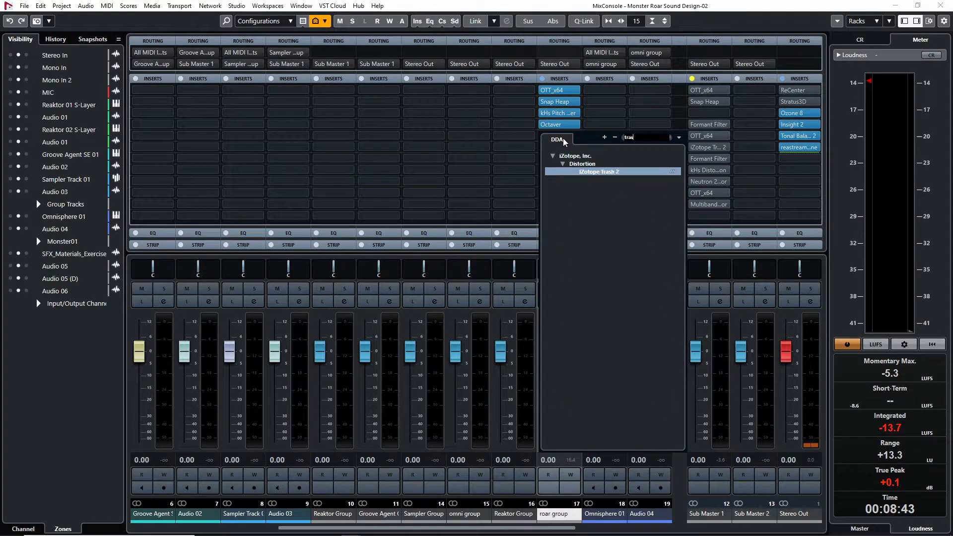
pyautogui.press('Return')
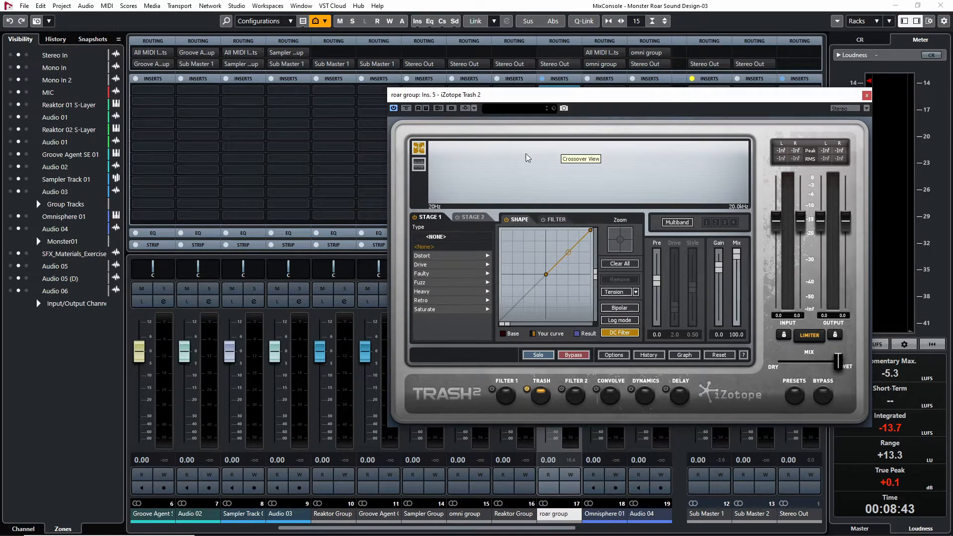
pyautogui.click(454, 268)
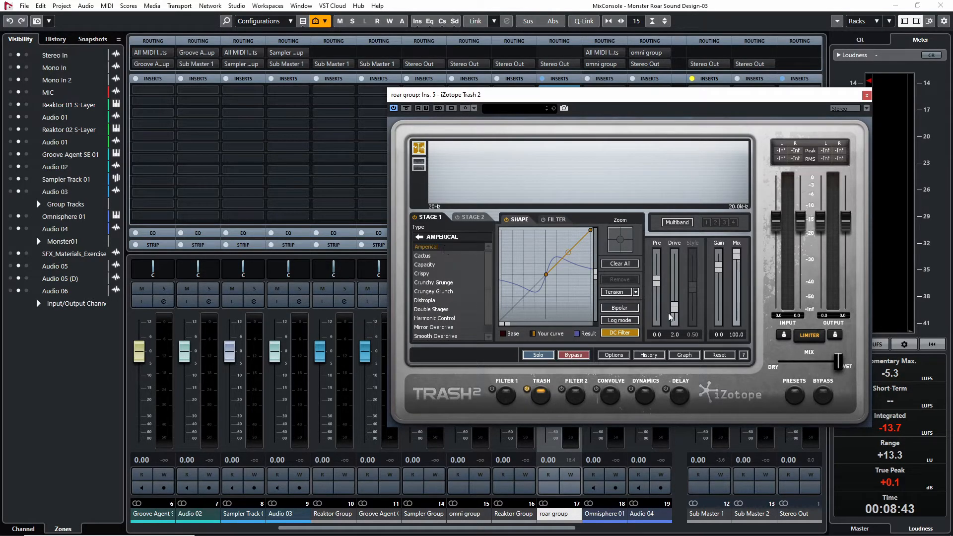
# Lower Trash 2's overall Mix to a mostly dry setting during playback, and close the plug-in
pyautogui.press('space')
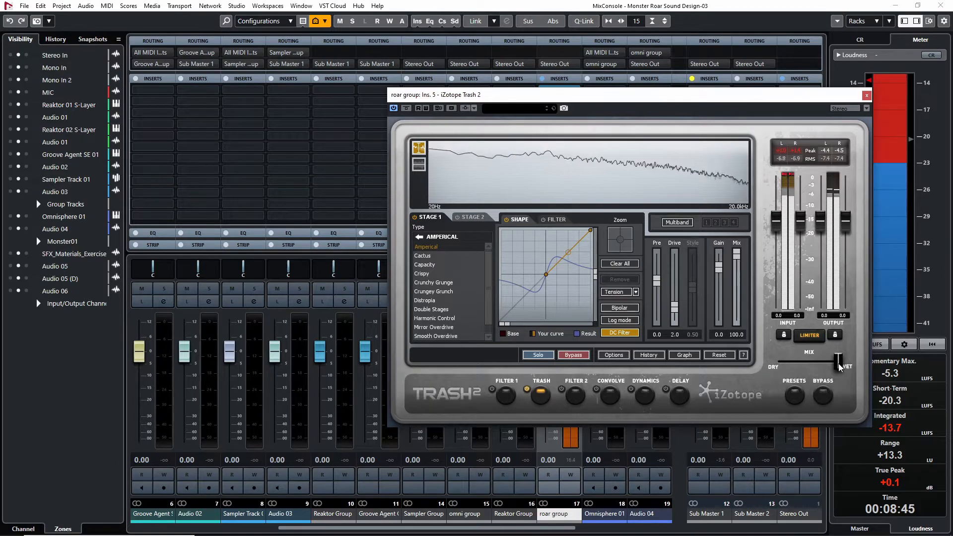
pyautogui.moveTo(836, 361); pyautogui.dragTo(793, 365)
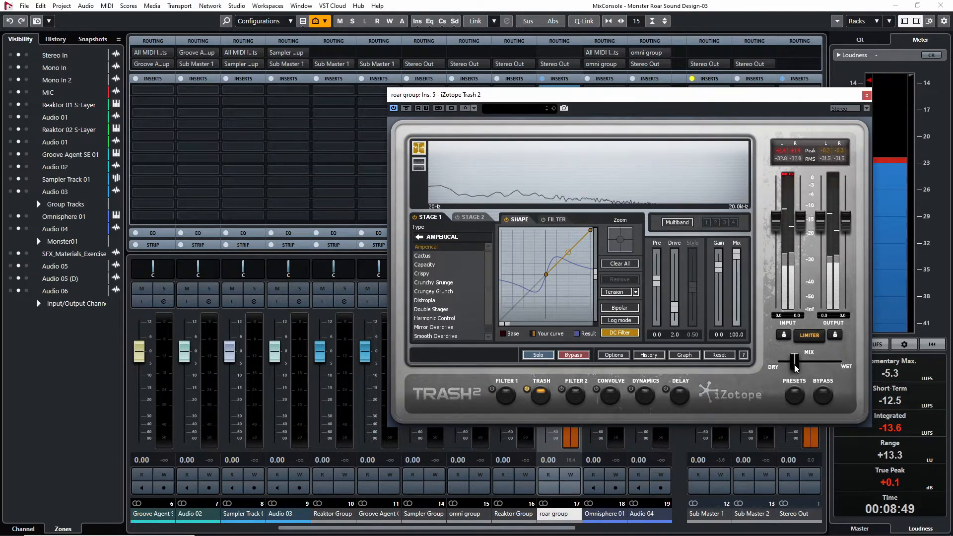
pyautogui.moveTo(792, 364); pyautogui.dragTo(789, 366)
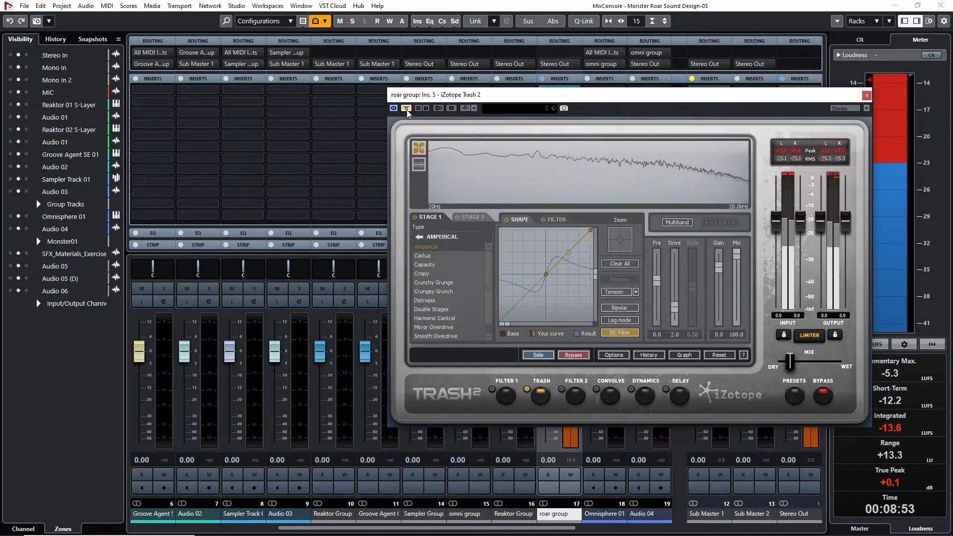
pyautogui.click(866, 95)
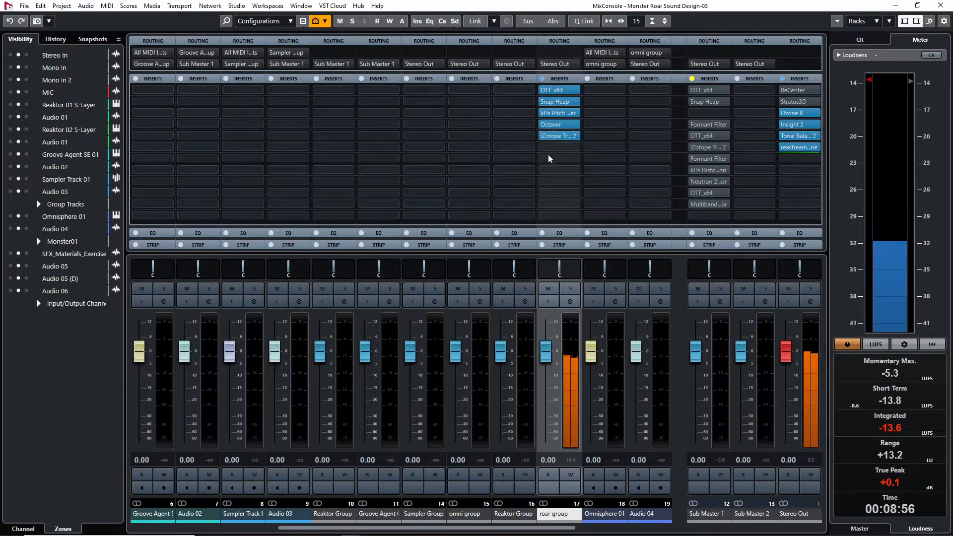
pyautogui.click(562, 148)
pyautogui.click(561, 148)
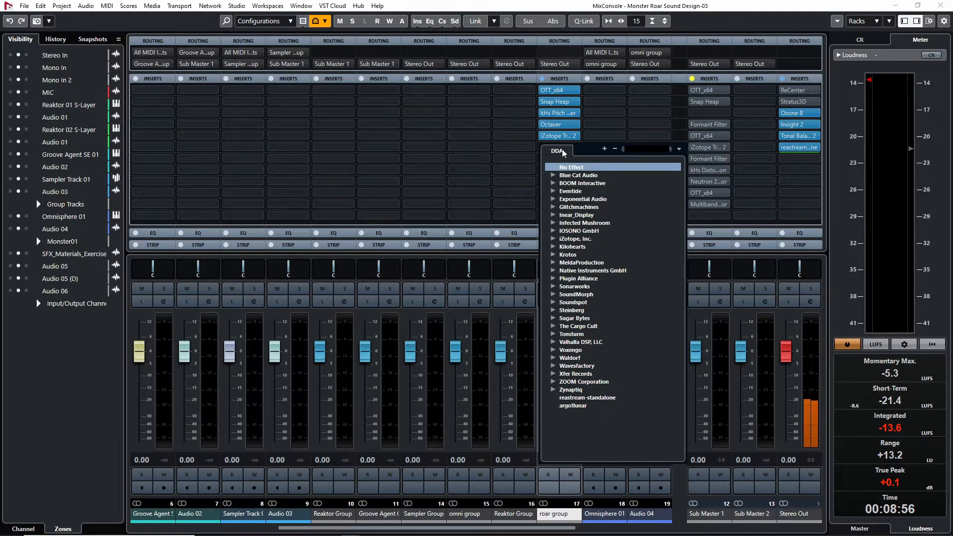
pyautogui.click(520, 150)
# Copy Snap Heap to the roar group's sixth insert, move its Formant Filter point higher on the pad, and adjust Q
pyautogui.moveTo(561, 103); pyautogui.dragTo(564, 147)
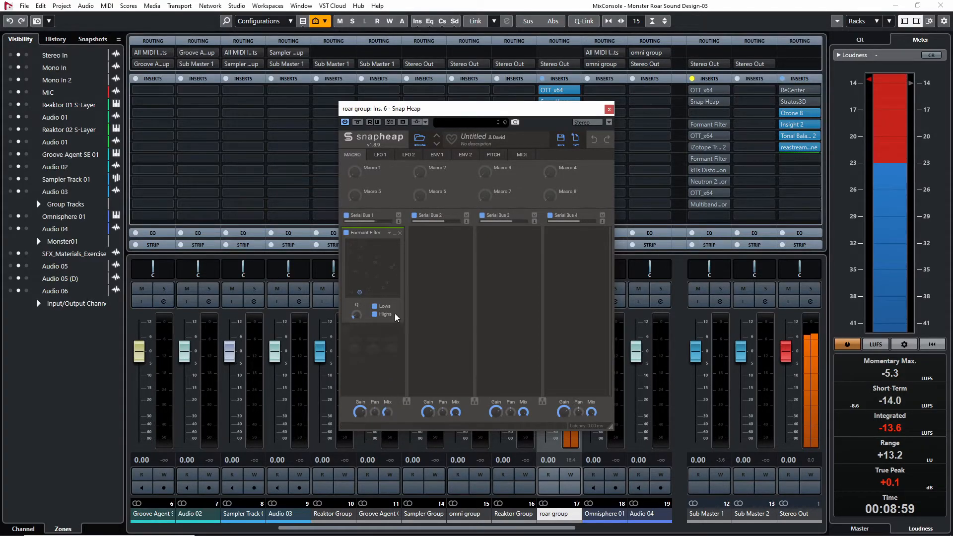
pyautogui.moveTo(360, 293); pyautogui.dragTo(377, 255)
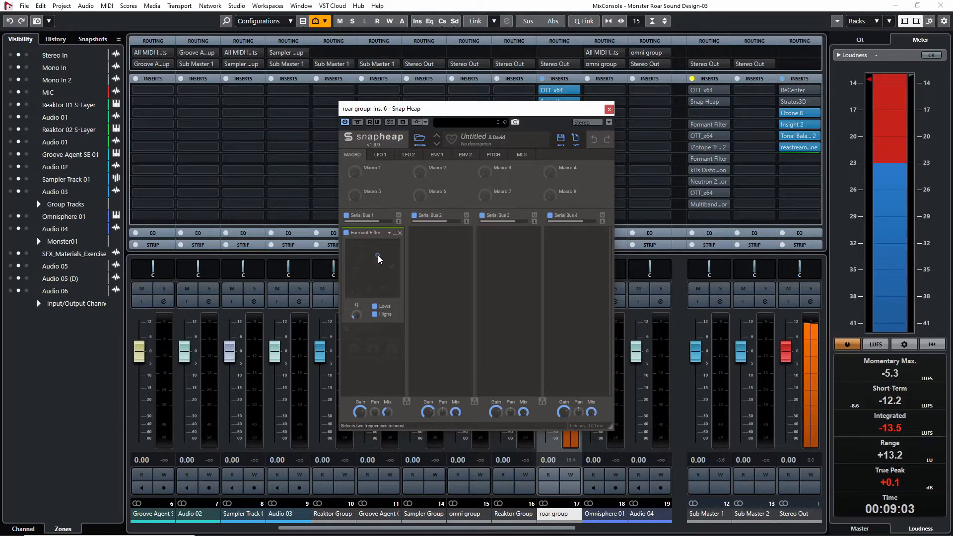
pyautogui.moveTo(356, 314); pyautogui.dragTo(356, 319)
pyautogui.click(609, 109)
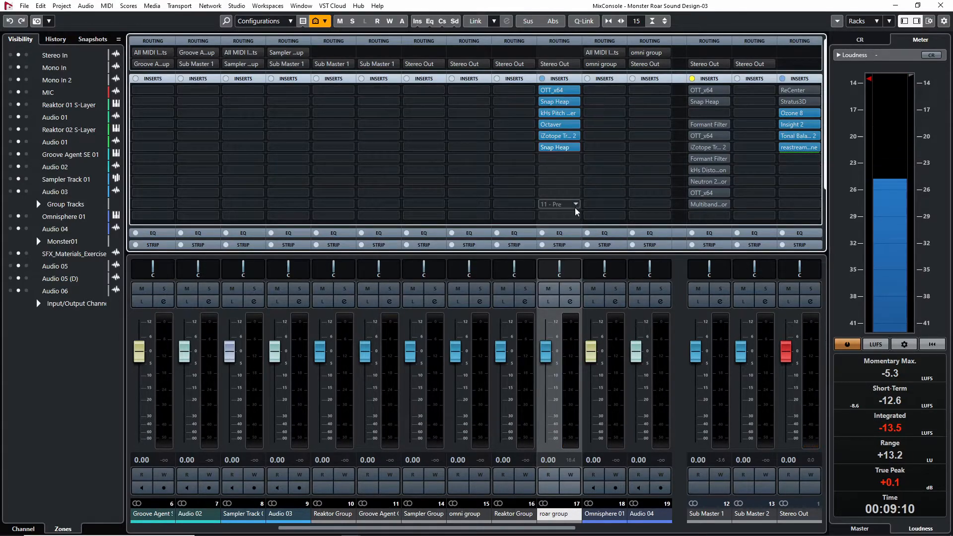
# Set the Serial Bus 1 lane's Mix to 44% in the sixth-slot Snap Heap and close it
pyautogui.click(561, 146)
pyautogui.moveTo(386, 413); pyautogui.dragTo(386, 420)
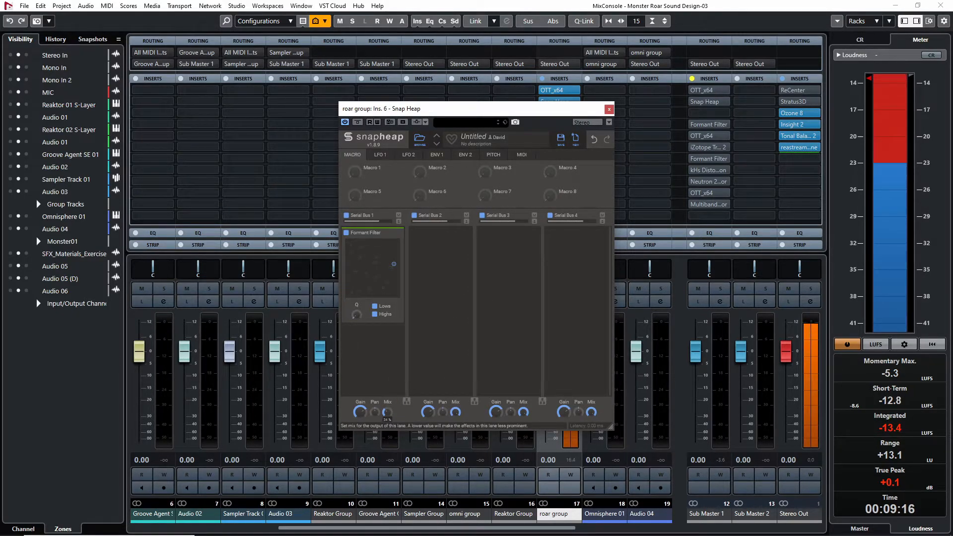
pyautogui.moveTo(387, 412); pyautogui.dragTo(386, 411)
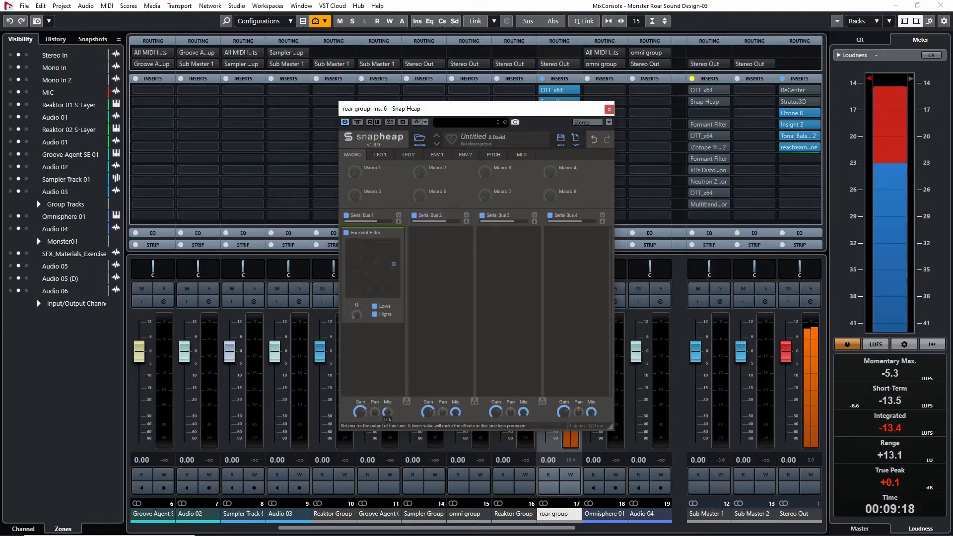
pyautogui.click(609, 109)
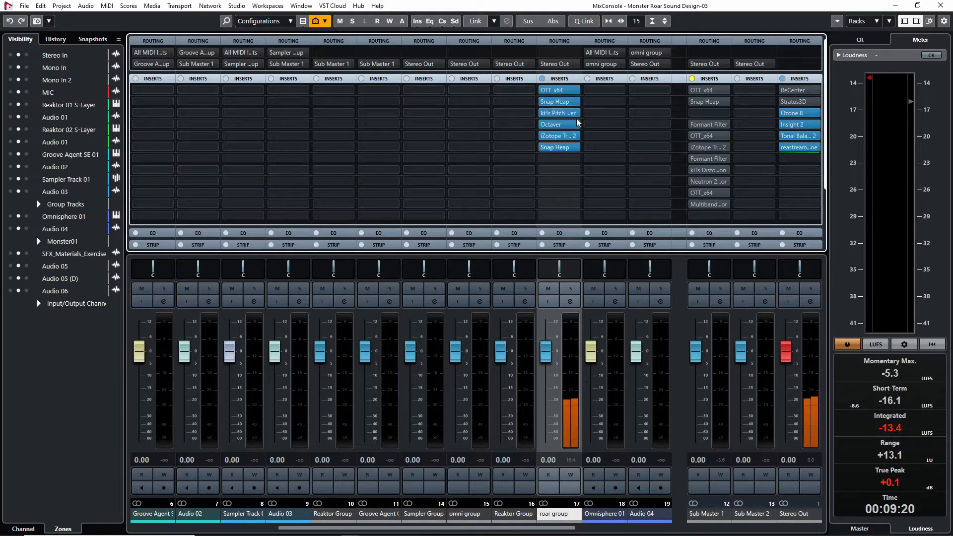
# Insert ReCenter seventh on the roar group with Multiband and MS Input enabled
pyautogui.click(565, 160)
pyautogui.click(581, 194)
pyautogui.click(449, 361)
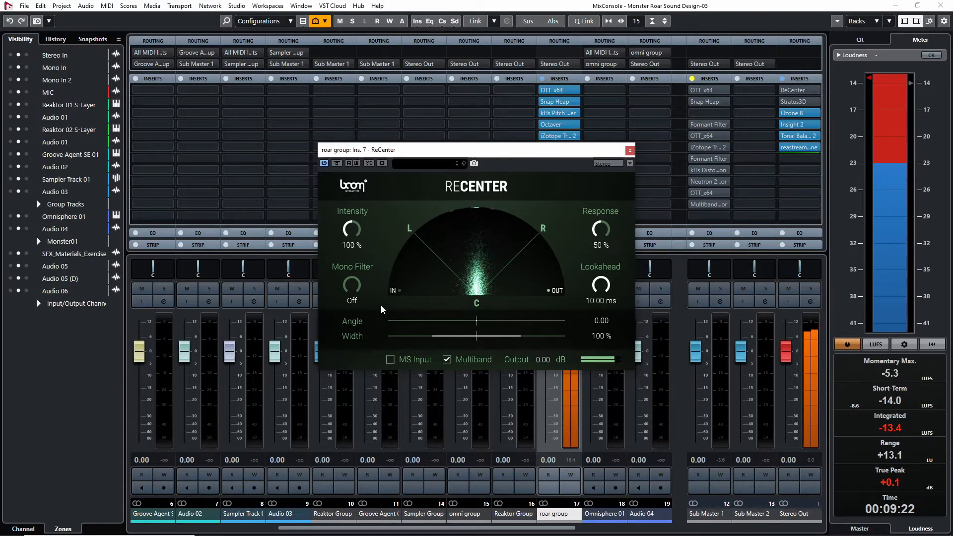
pyautogui.click(390, 360)
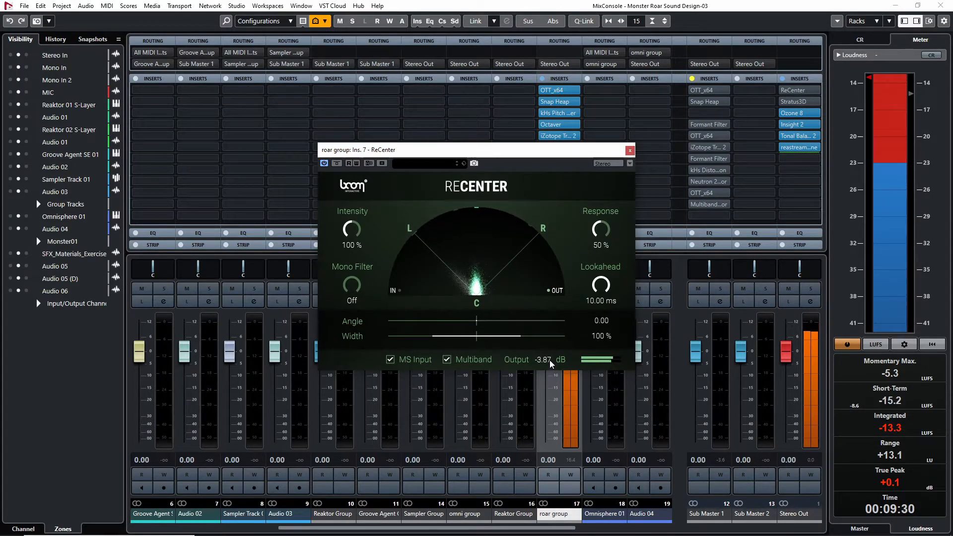
# Compare the roar with ReCenter bypassed and active during playback
pyautogui.click(337, 163)
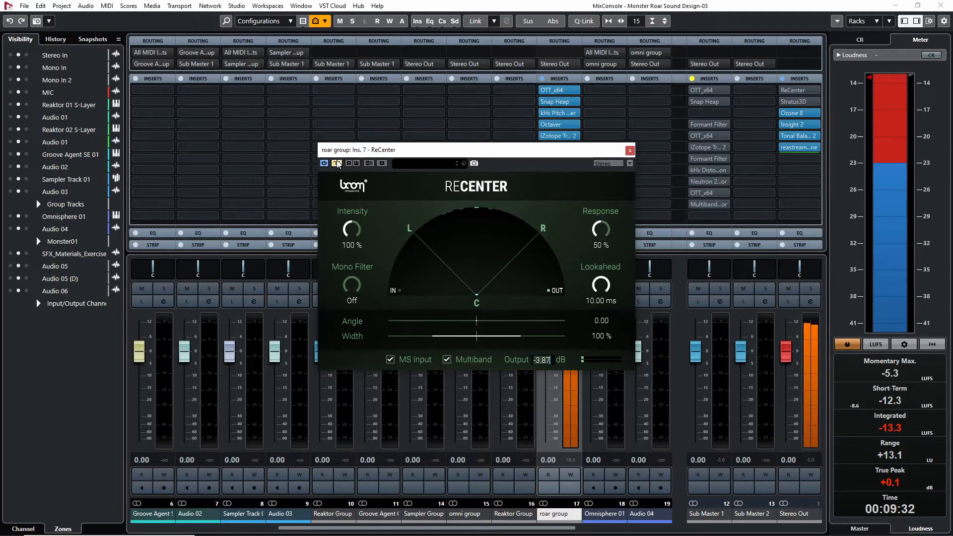
pyautogui.click(336, 163)
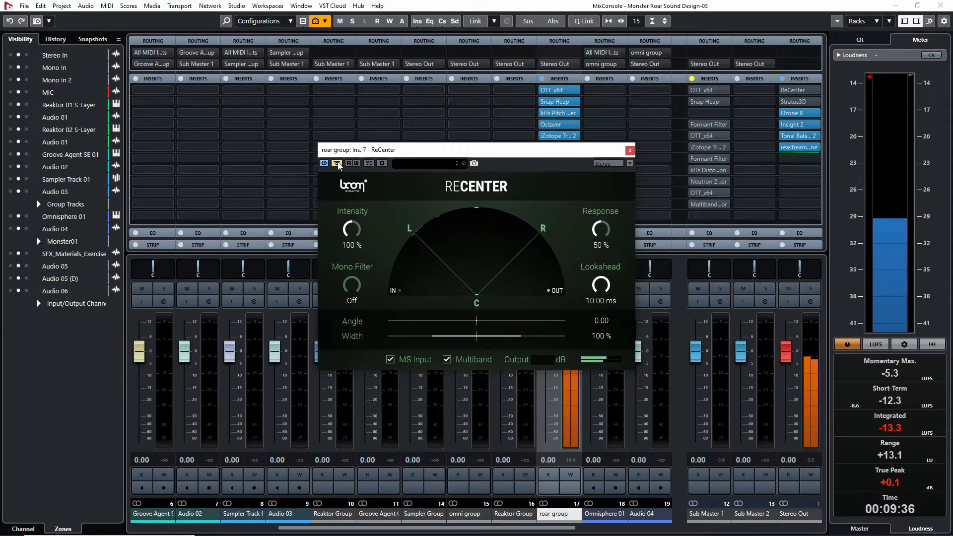
pyautogui.click(337, 163)
pyautogui.click(337, 164)
pyautogui.click(336, 164)
# Turn off ReCenter's MS Input, set its Mono Filter to 99.07 Hz, and close the plug-in
pyautogui.click(405, 359)
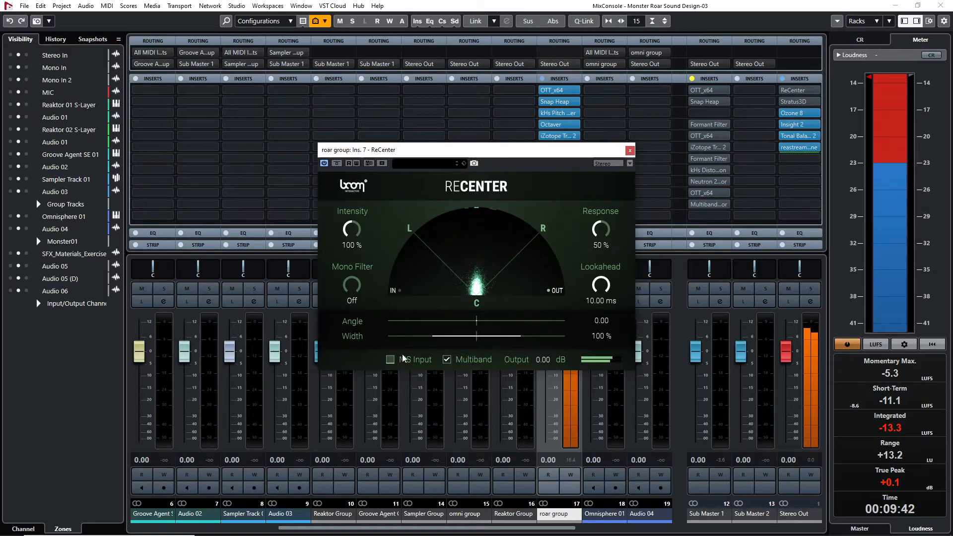
pyautogui.moveTo(352, 284)
pyautogui.mouseDown()
pyautogui.moveTo(350, 244)
pyautogui.moveTo(344, 279)
pyautogui.mouseUp()
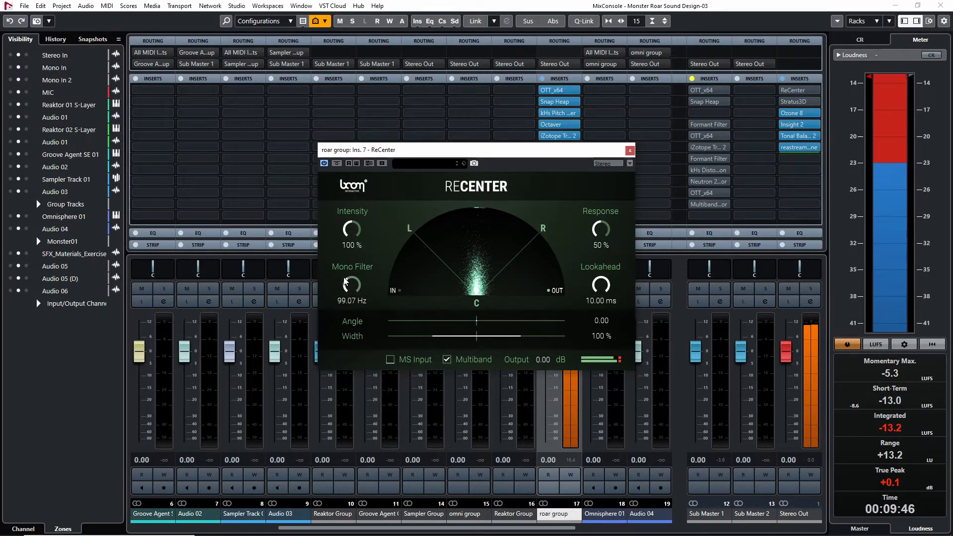
pyautogui.click(628, 149)
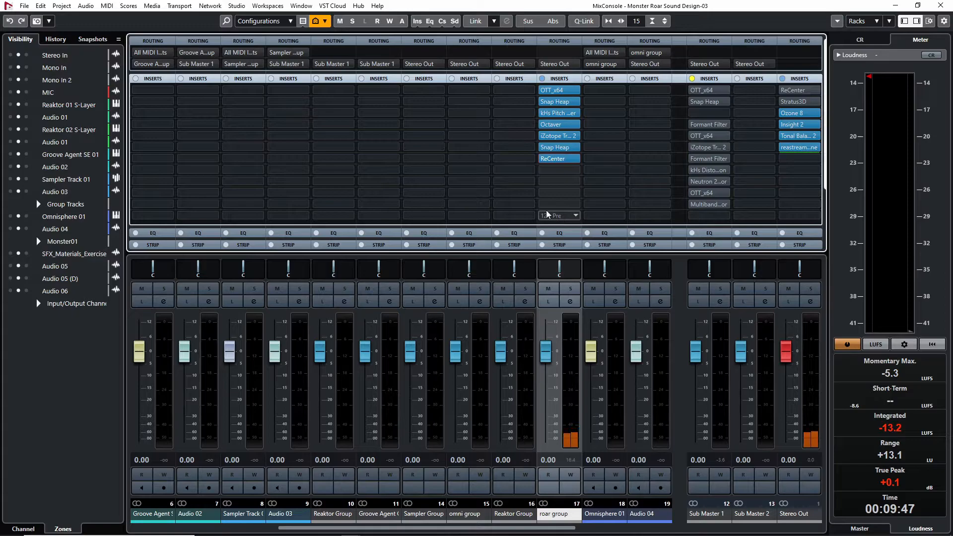
# Activate Stratus3D on the Stereo Out and select its Exterior preset By the Green Monster
pyautogui.click(782, 102)
pyautogui.click(794, 101)
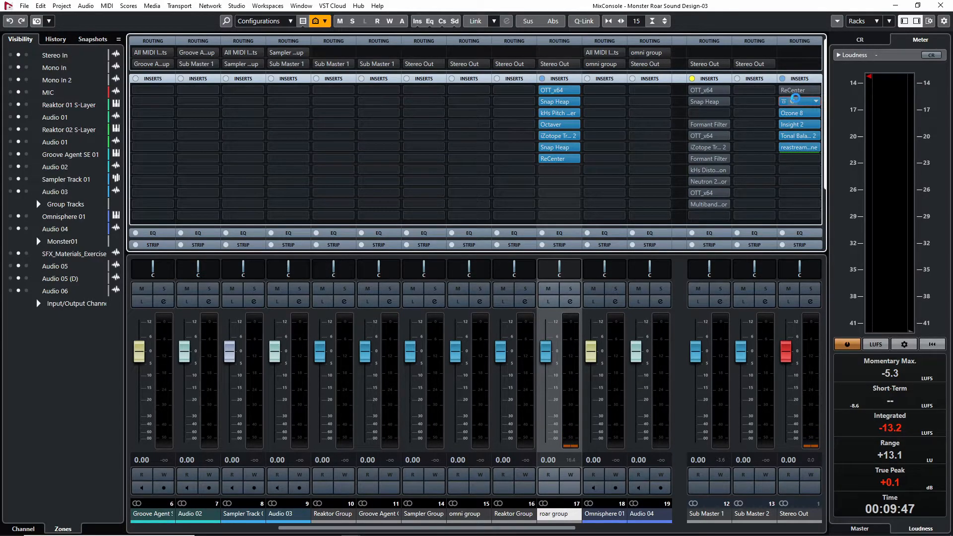
pyautogui.moveTo(620, 116); pyautogui.dragTo(521, 110)
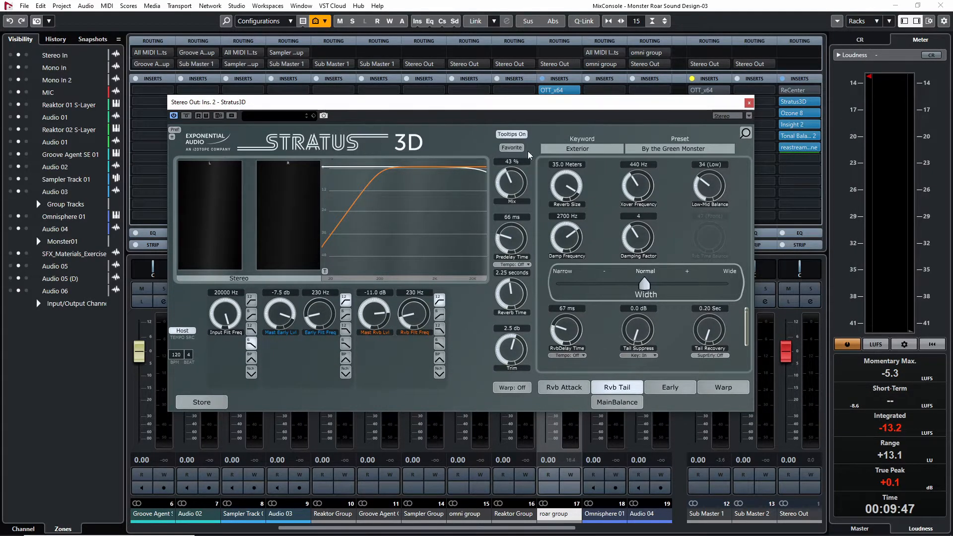
pyautogui.click(651, 145)
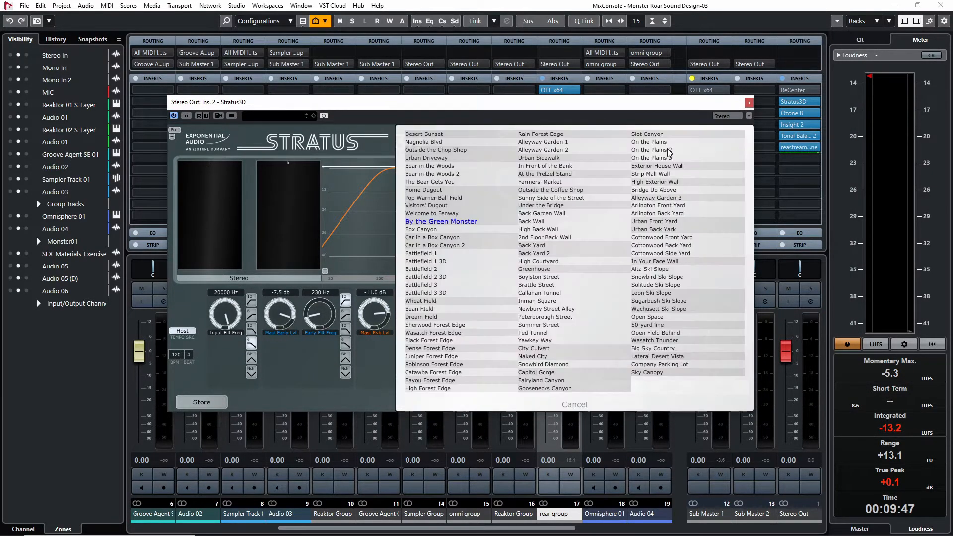
pyautogui.click(424, 222)
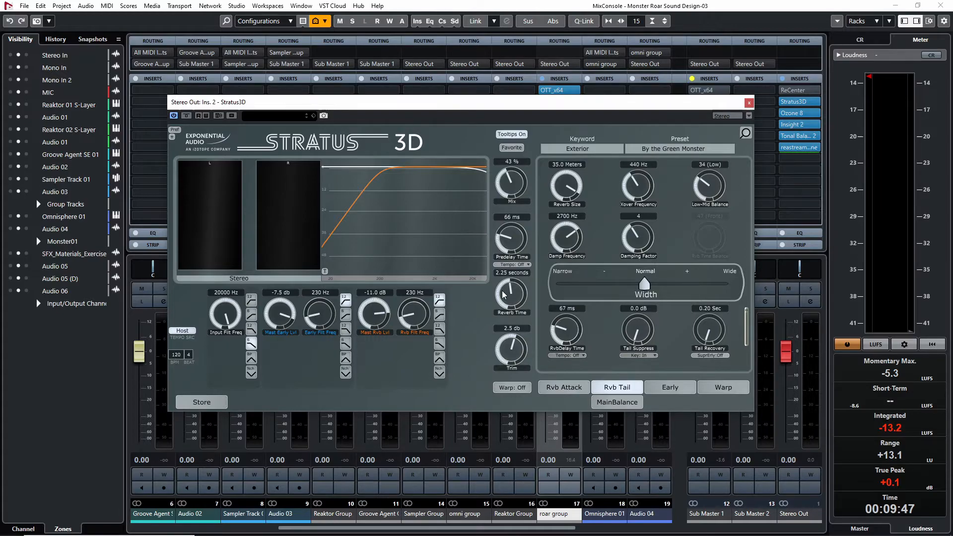
pyautogui.moveTo(504, 293); pyautogui.dragTo(505, 291)
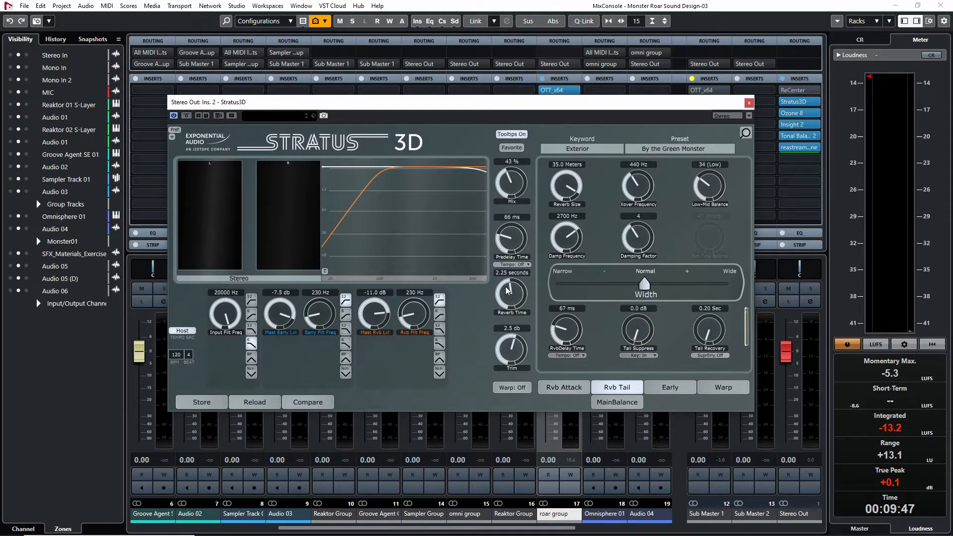
pyautogui.click(749, 103)
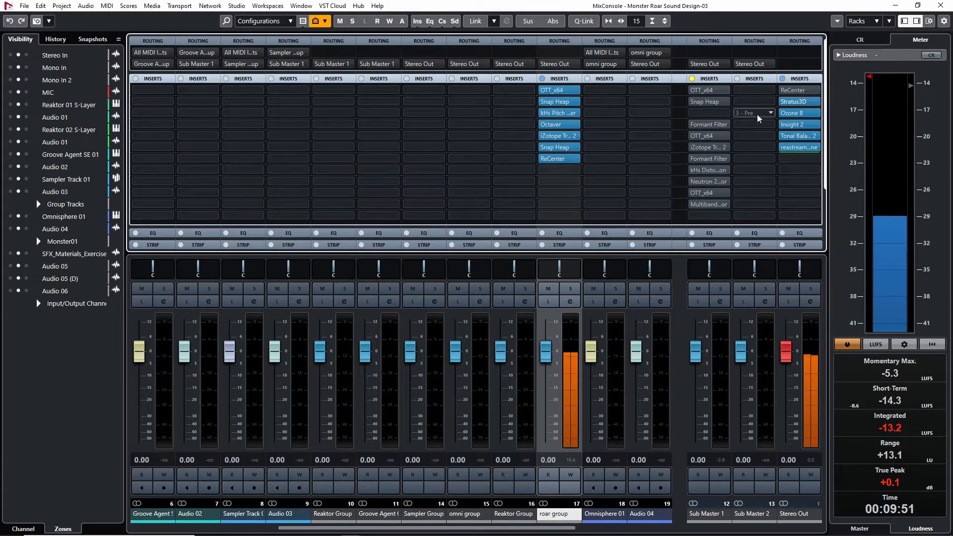
# Set Stratus3D's Reverb Time to 1.93 seconds and Mix to 34% during playback, and close it
pyautogui.click(790, 101)
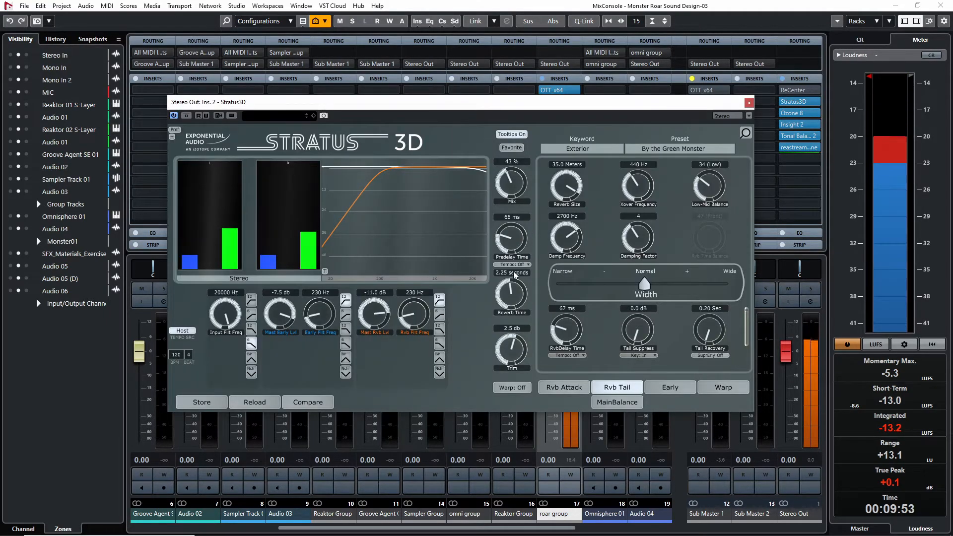
pyautogui.moveTo(502, 291); pyautogui.dragTo(499, 191)
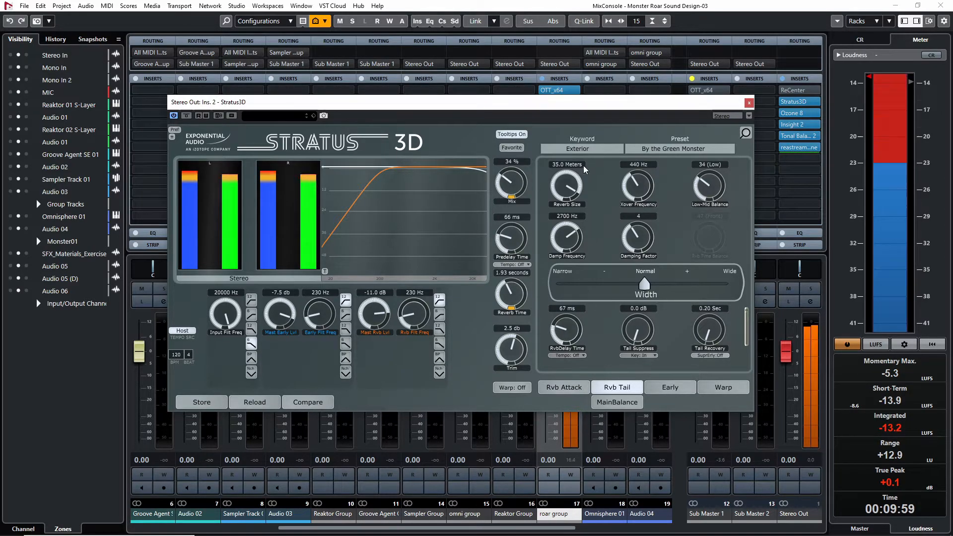
pyautogui.click(748, 102)
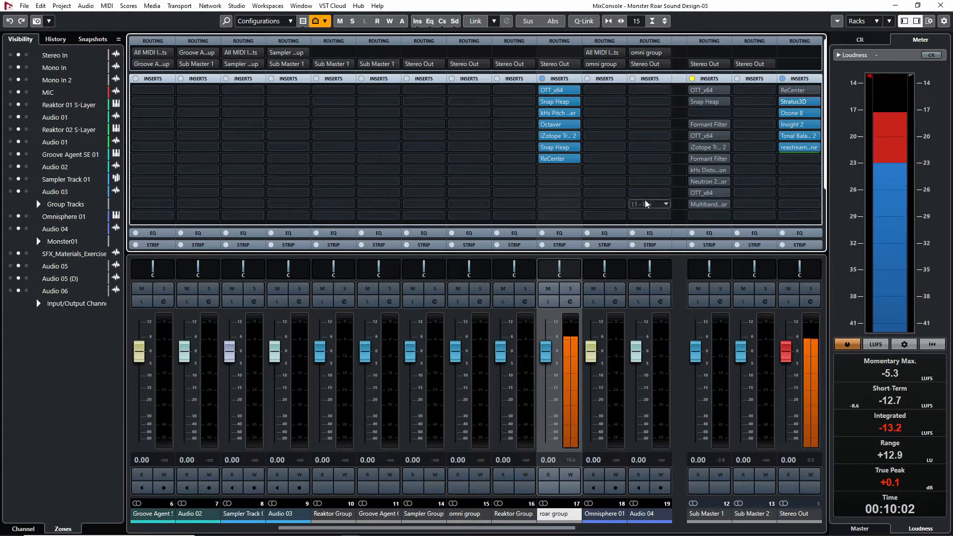
# Return to the project window, zoom in on the Audio 05 and Audio 06 clips, and play the processed roar repeatedly
pyautogui.click(940, 5)
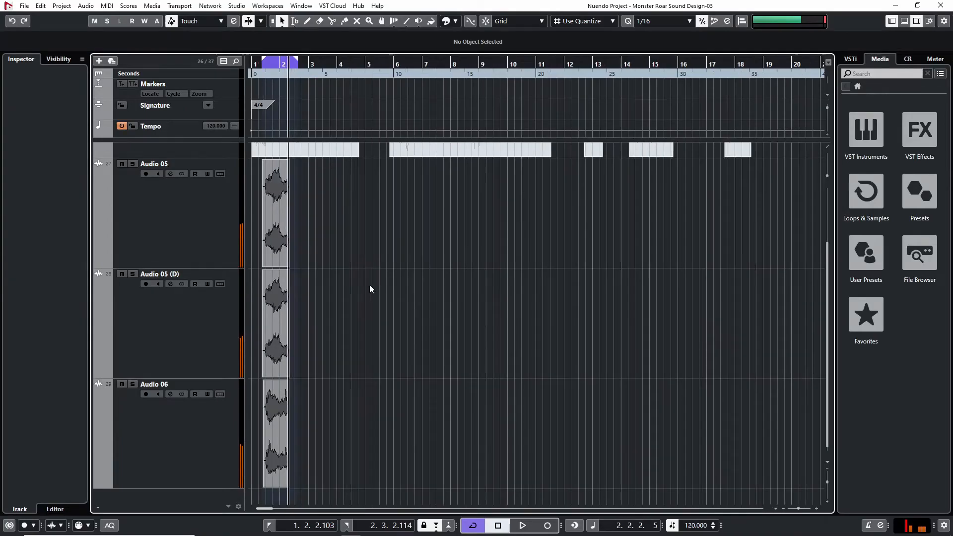
pyautogui.press('h')
pyautogui.press('h')
pyautogui.press('h')
pyautogui.press('h')
pyautogui.press('h')
pyautogui.press('h')
pyautogui.press('h')
pyautogui.press('h')
pyautogui.press('h')
pyautogui.press('h')
pyautogui.press('h')
pyautogui.press('h')
pyautogui.press('g')
pyautogui.press('g')
pyautogui.press('g')
pyautogui.moveTo(332, 71); pyautogui.dragTo(314, 72)
pyautogui.press('space')
pyautogui.press('g')
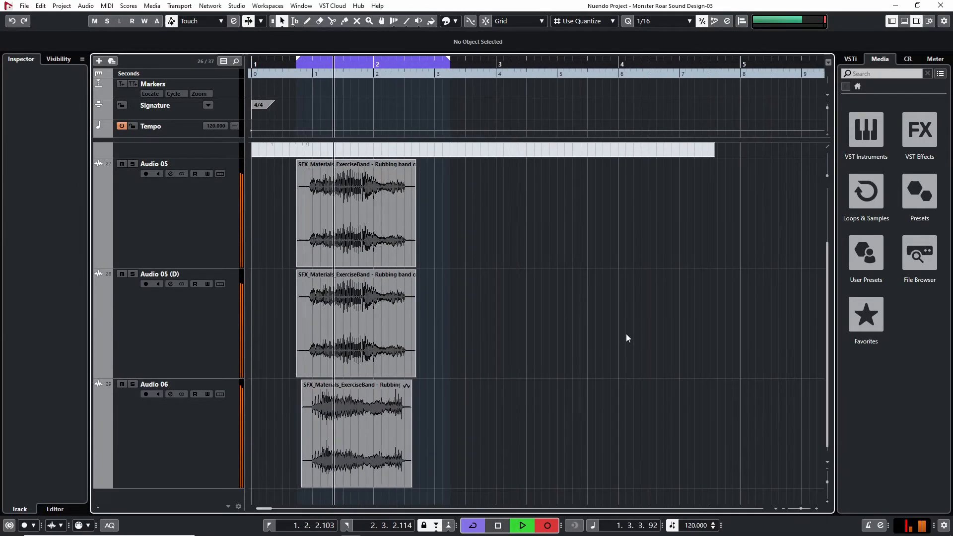
pyautogui.press('space')
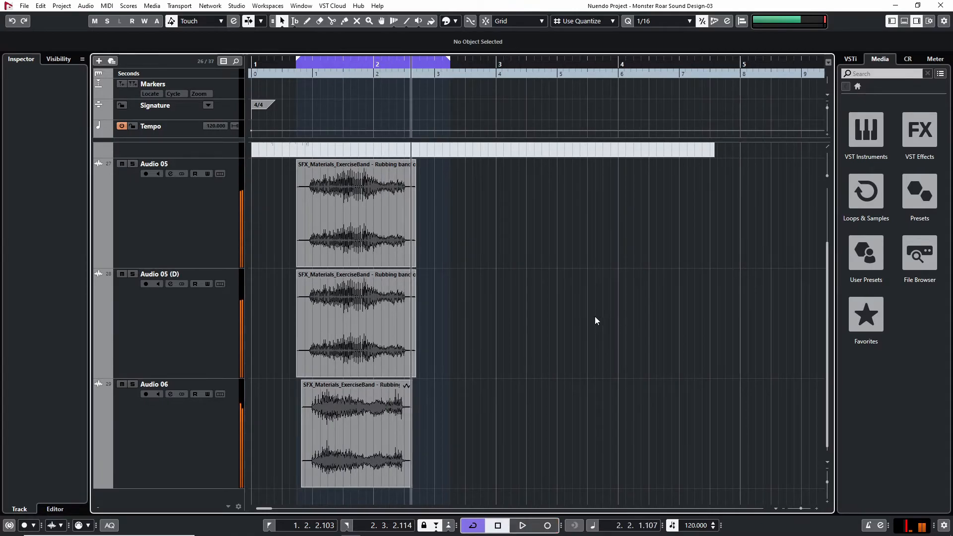
pyautogui.moveTo(315, 72); pyautogui.dragTo(287, 72)
pyautogui.press('space')
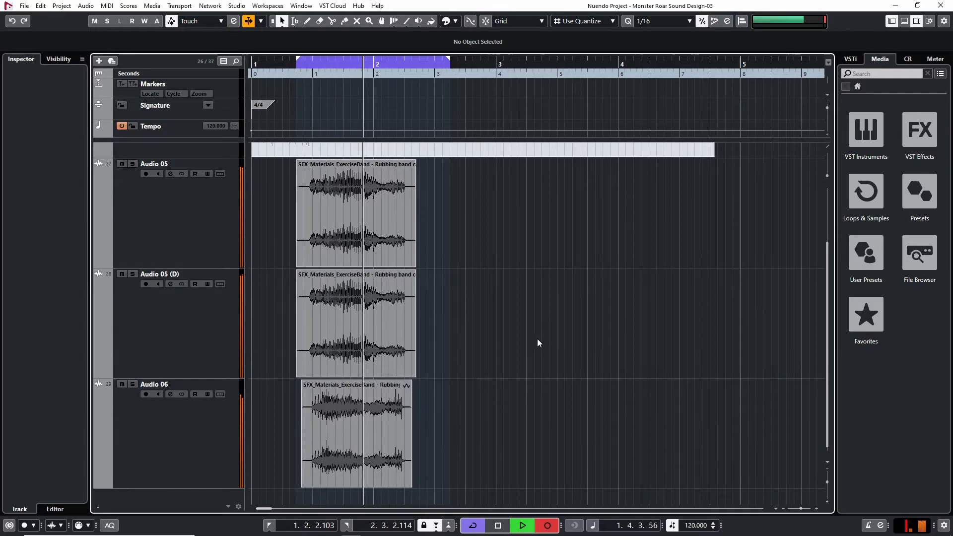
# Stop playback and copy a segment of the rubbing-band staircase recording to a new track below Audio 06, lined up with the roar clips
pyautogui.press('space')
pyautogui.press('g')
pyautogui.press('g')
pyautogui.press('g')
pyautogui.press('g')
pyautogui.scroll(1, 672, 268)
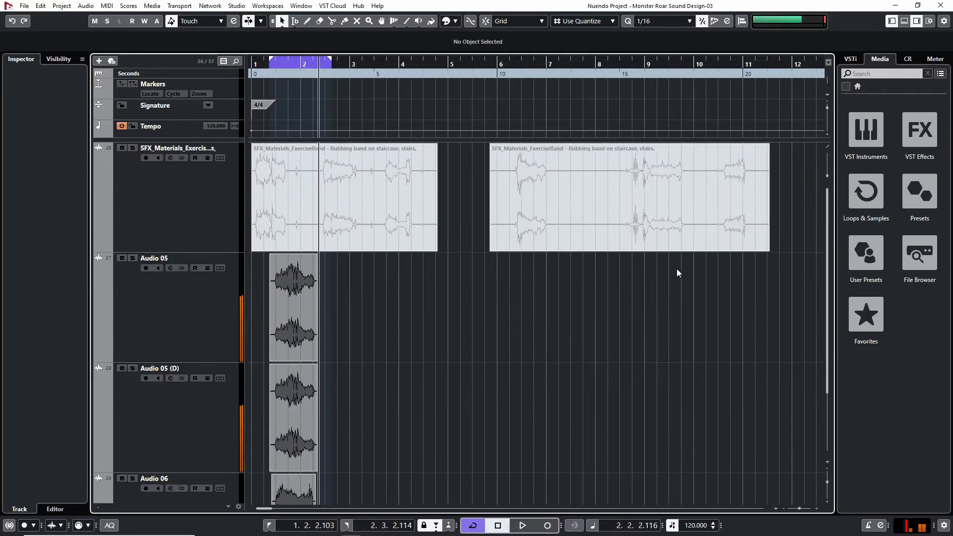
pyautogui.press('g')
pyautogui.press('g')
pyautogui.press('g')
pyautogui.press('g')
pyautogui.moveTo(659, 186); pyautogui.dragTo(367, 412)
pyautogui.scroll(-3, 504, 261)
pyautogui.moveTo(374, 343); pyautogui.dragTo(276, 500)
pyautogui.moveTo(293, 441); pyautogui.dragTo(303, 439)
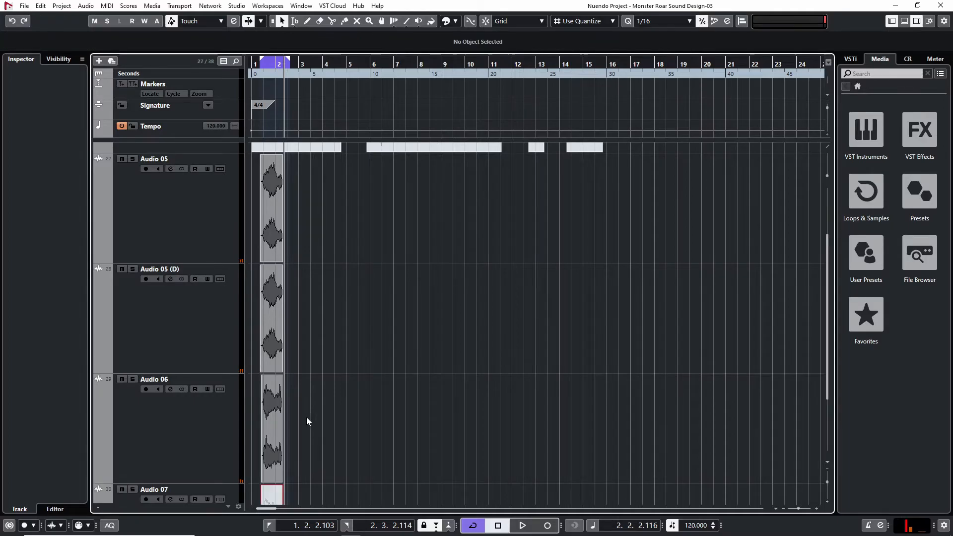
# Unmute the copied clip on Audio 07, select the track and display its channel settings
pyautogui.scroll(-3, 297, 412)
pyautogui.press('h')
pyautogui.press('h')
pyautogui.press('h')
pyautogui.press('h')
pyautogui.press('h')
pyautogui.press('h')
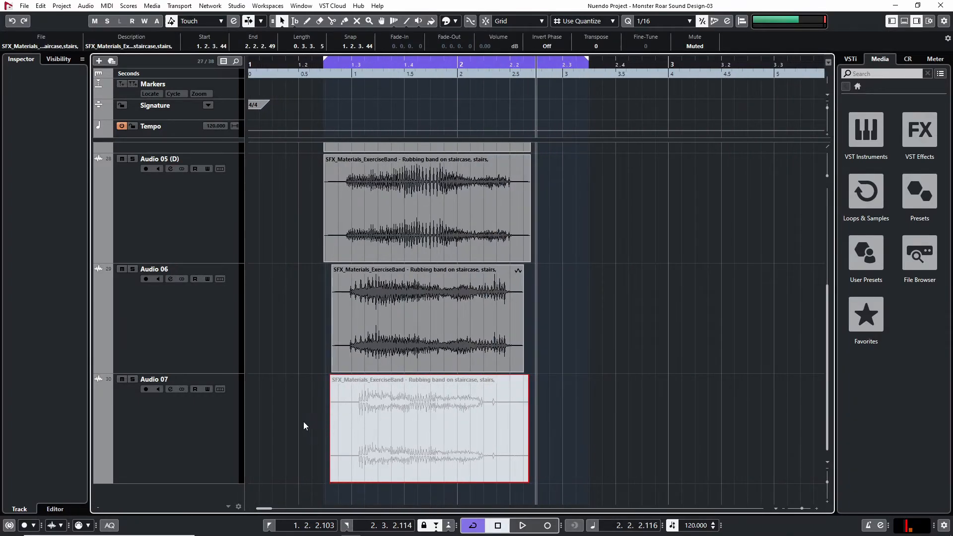
pyautogui.hotkey('shift', 'u')
pyautogui.click(191, 427)
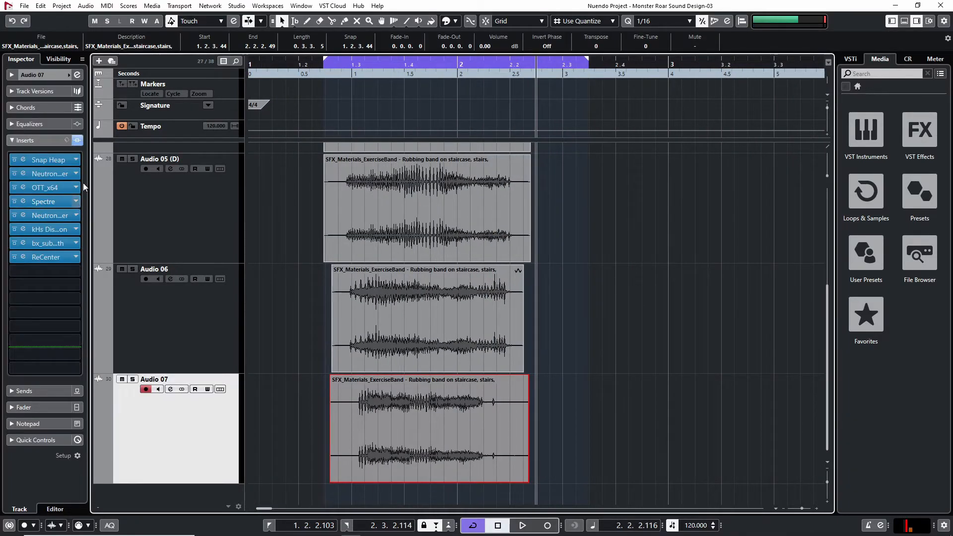
pyautogui.click(55, 70)
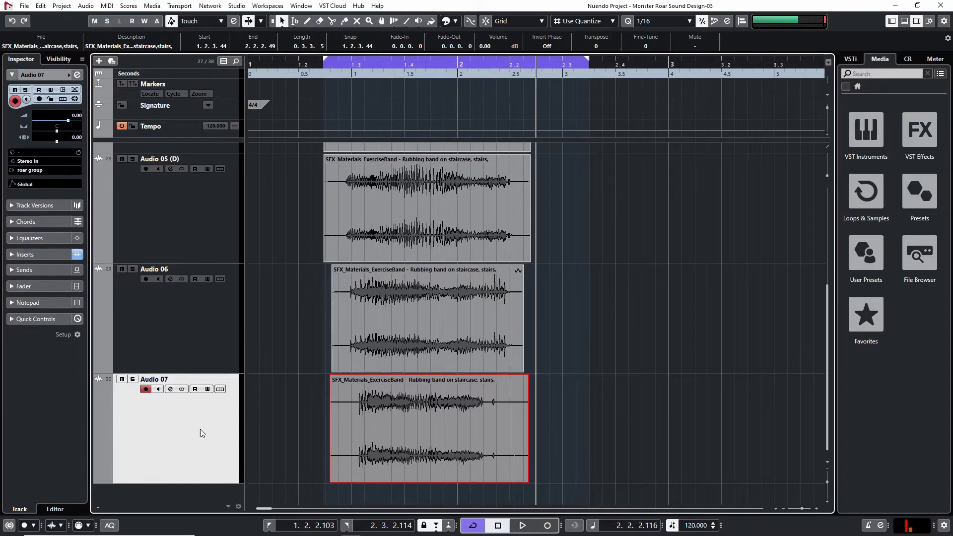
# Solo Audio 07 and play its clip from the start of the cycle range
pyautogui.press('s')
pyautogui.click(329, 65)
pyautogui.click(284, 396)
pyautogui.press('space')
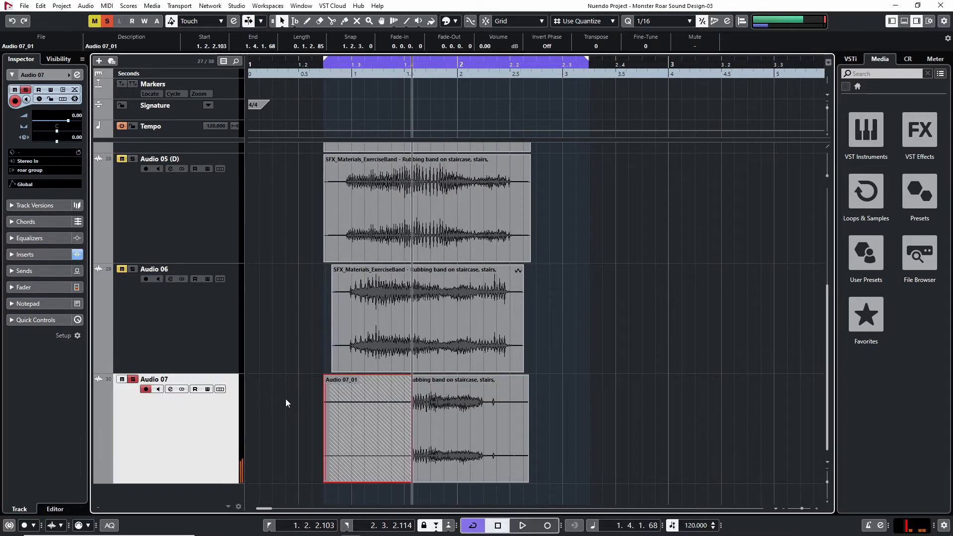
pyautogui.press('F2')
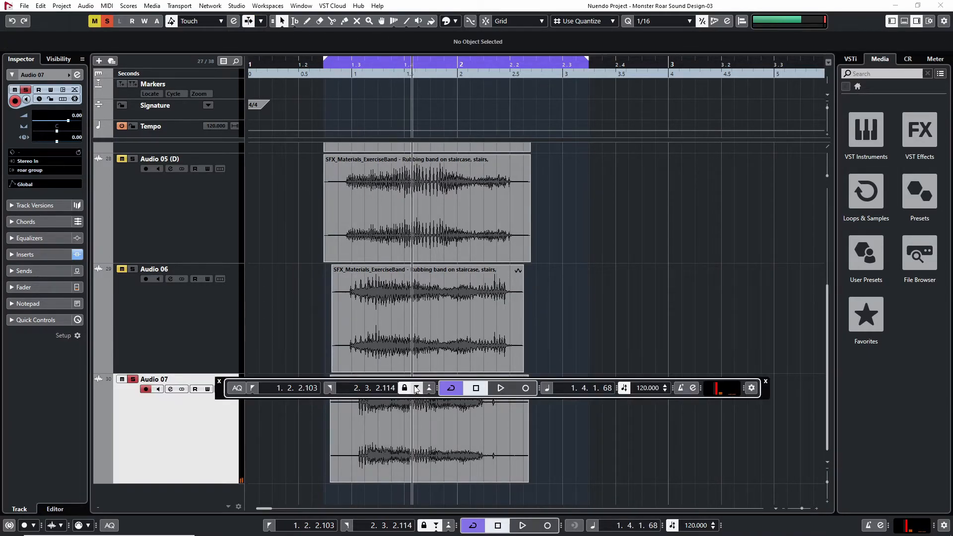
pyautogui.press('F2')
pyautogui.click(325, 425)
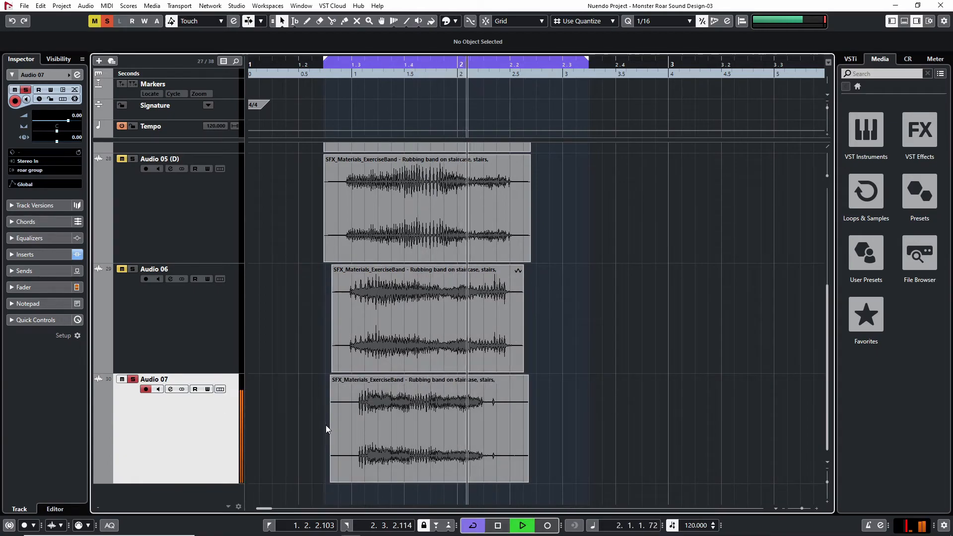
# Bypass all inserts on Audio 07, and re-enable Snap Heap, Neutron and OTT_x64 one after another during playback
pyautogui.click(43, 253)
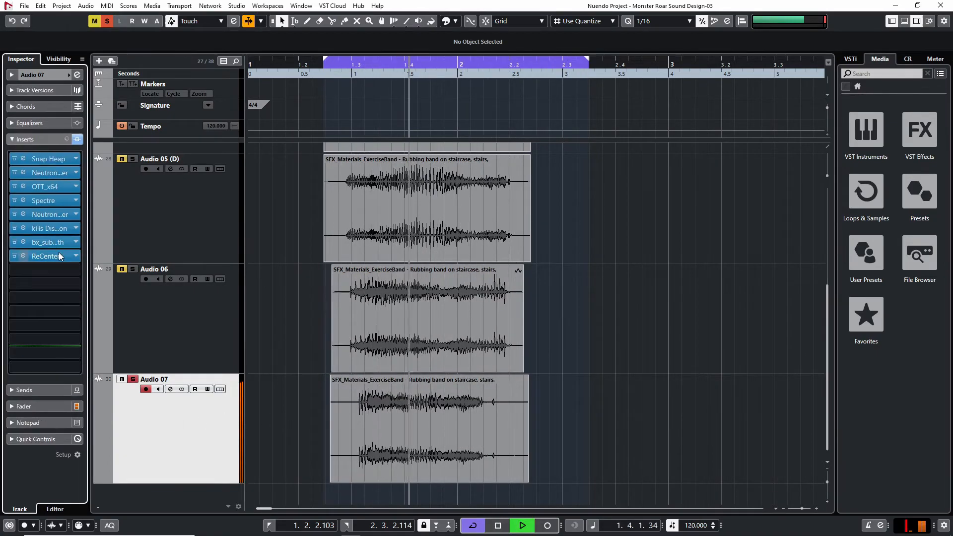
pyautogui.click(77, 139)
pyautogui.scroll(3, 307, 347)
pyautogui.scroll(-3, 307, 352)
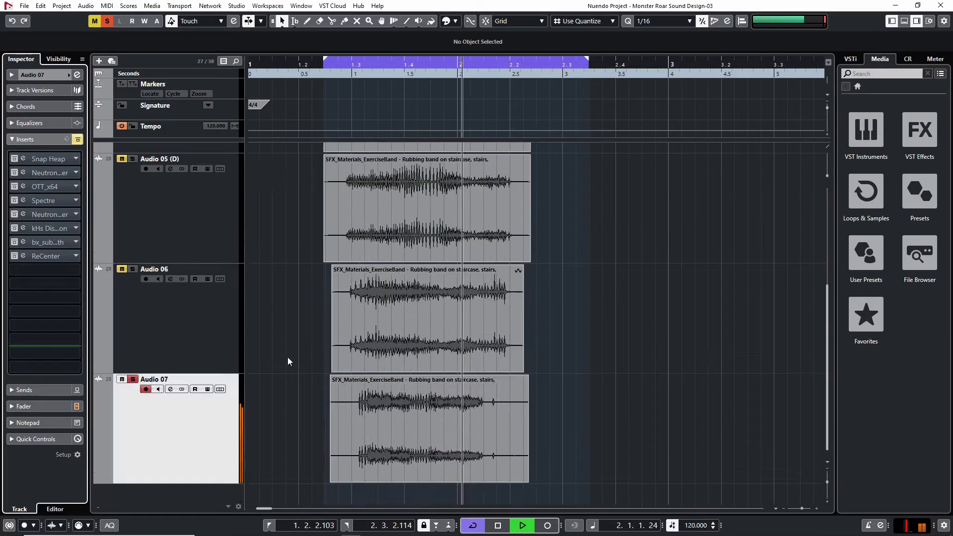
pyautogui.click(14, 172)
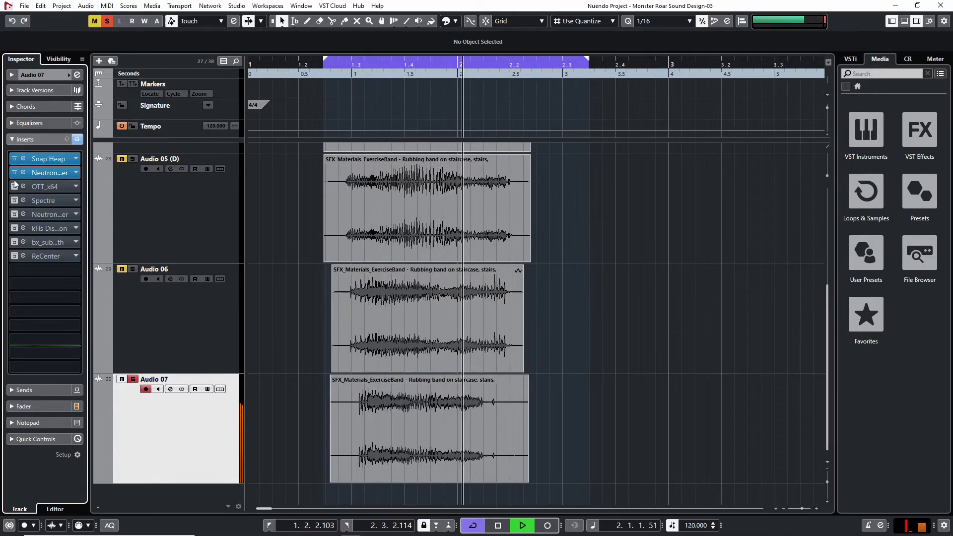
pyautogui.press('space')
pyautogui.press('space')
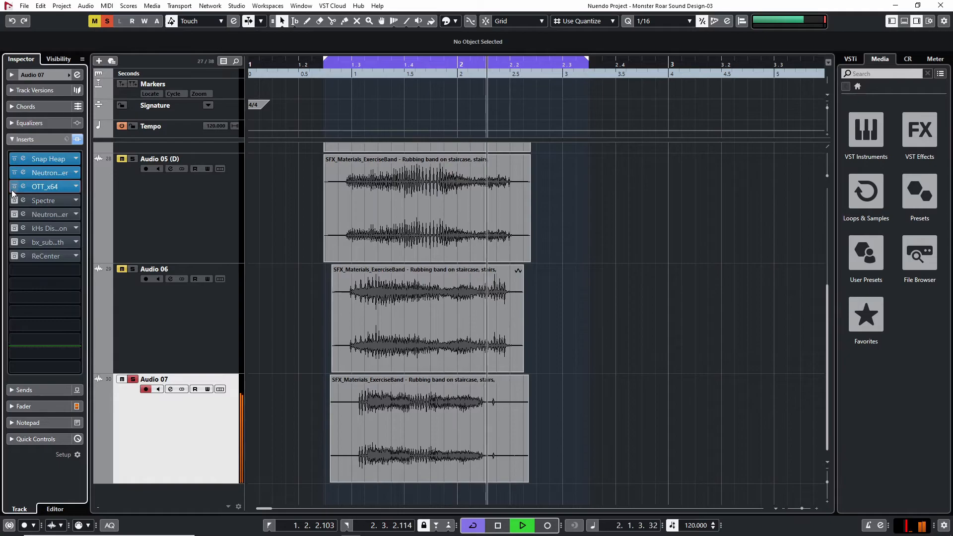
# Enable Spectre, kHs Distortion and bx_subsynth on Audio 07 alongside Snap Heap, keeping both Neutrons, OTT_x64 and ReCenter bypassed
pyautogui.click(14, 200)
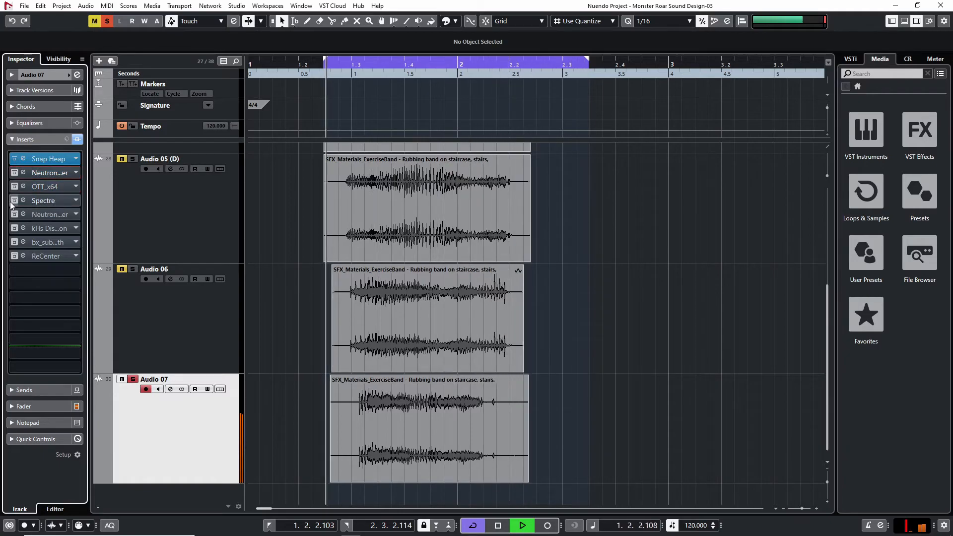
pyautogui.click(14, 230)
pyautogui.click(13, 244)
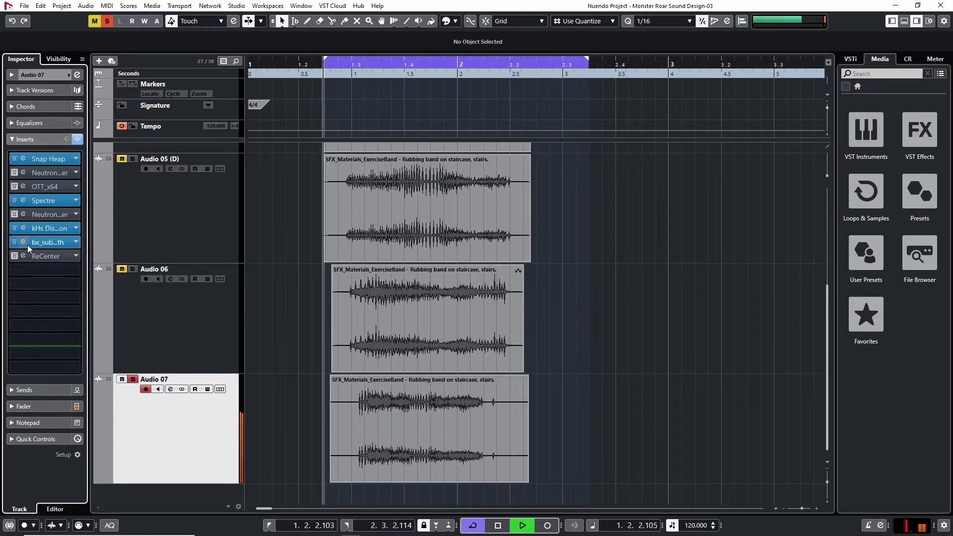
# Unsolo Audio 07 and compare the full roar with this layer muted and unmuted
pyautogui.click(132, 379)
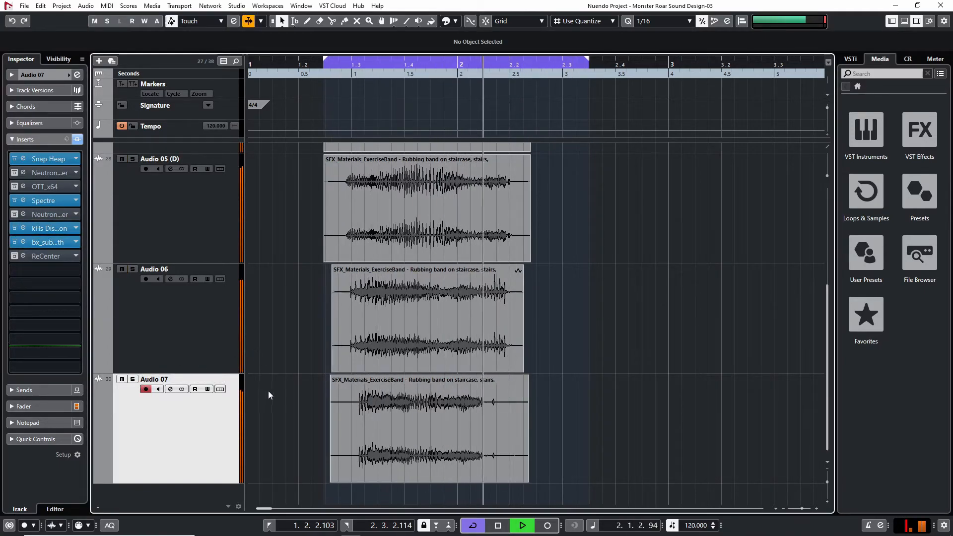
pyautogui.click(122, 379)
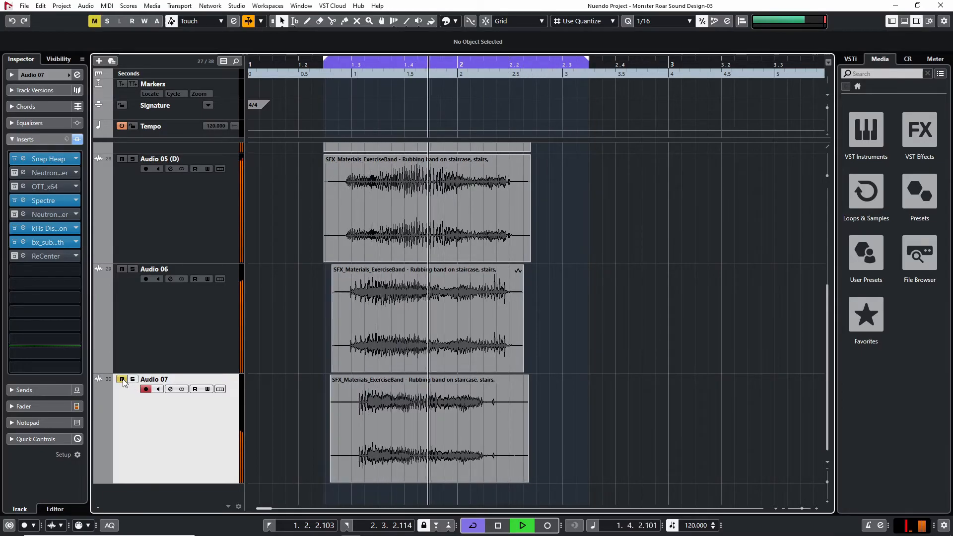
pyautogui.click(122, 380)
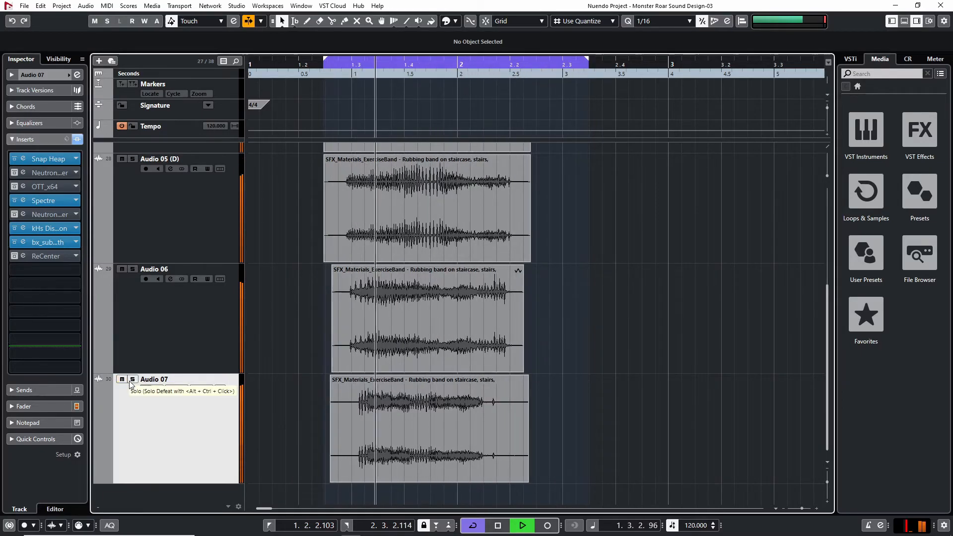
pyautogui.press('space')
# Solo Audio 07 and compare its clip with the clips on Audio 05, Audio 05 (D) and Audio 06
pyautogui.click(132, 379)
pyautogui.scroll(2, 202, 391)
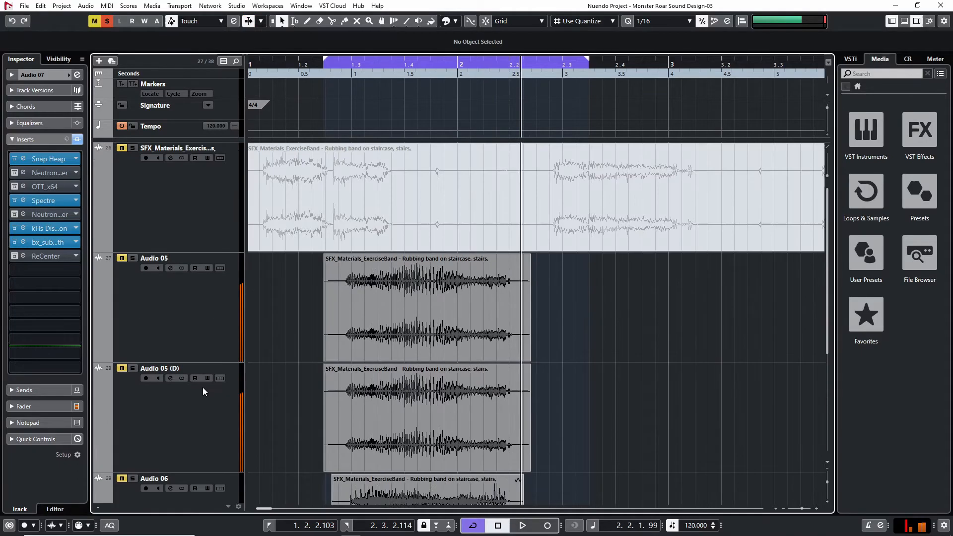
pyautogui.scroll(-2, 152, 348)
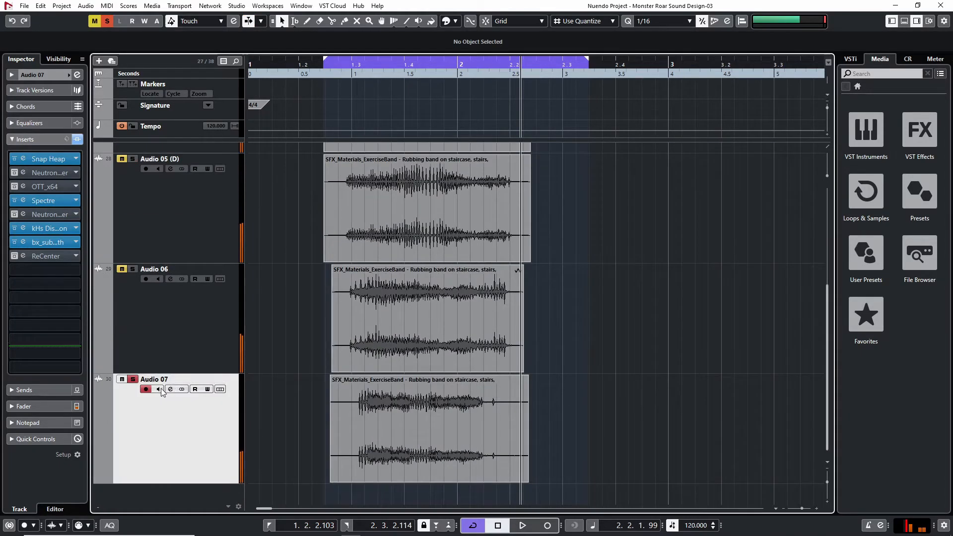
pyautogui.scroll(2, 215, 313)
pyautogui.scroll(-2, 356, 242)
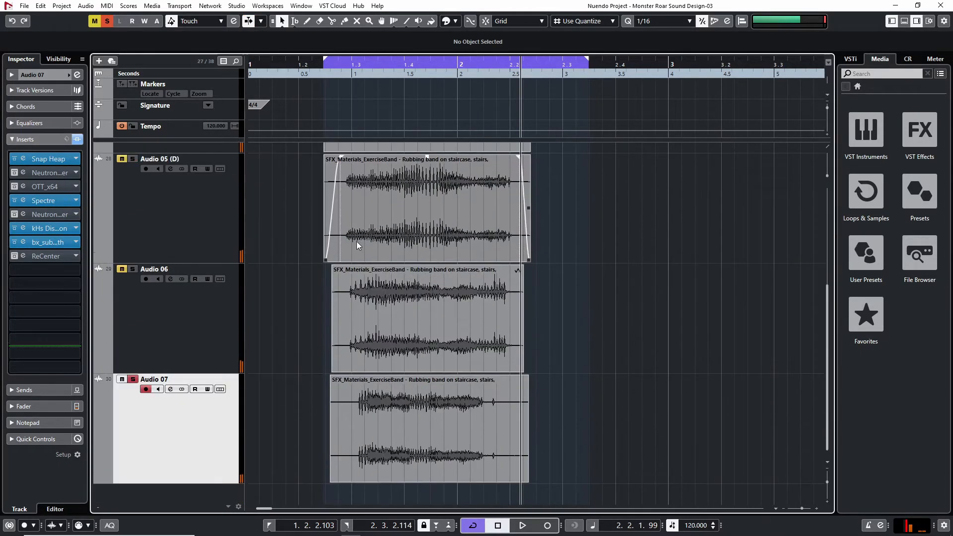
pyautogui.scroll(2, 214, 327)
pyautogui.scroll(-2, 558, 336)
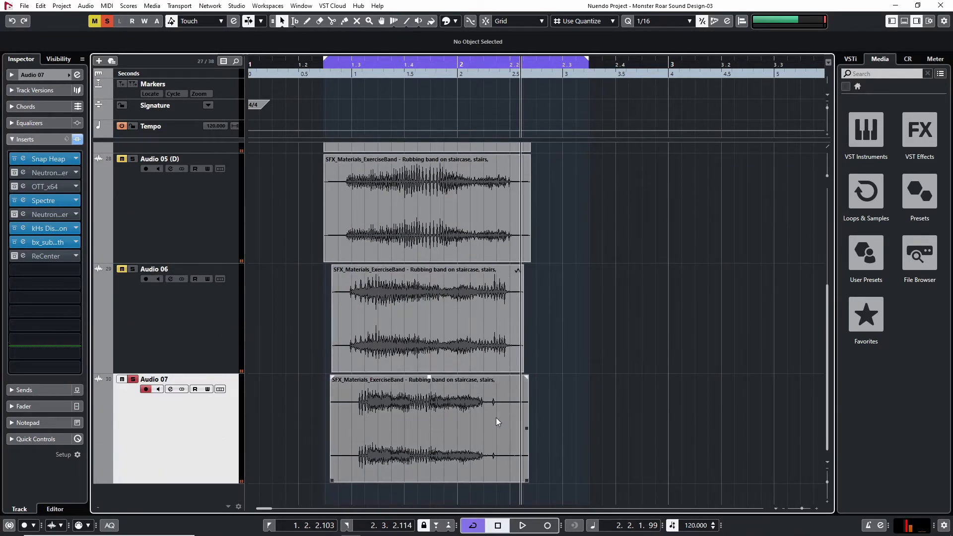
pyautogui.scroll(2, 471, 387)
pyautogui.scroll(-2, 375, 273)
# Play Audio 05 soloed from just before the cycle range, and select the track to view its inserts
pyautogui.scroll(2, 373, 347)
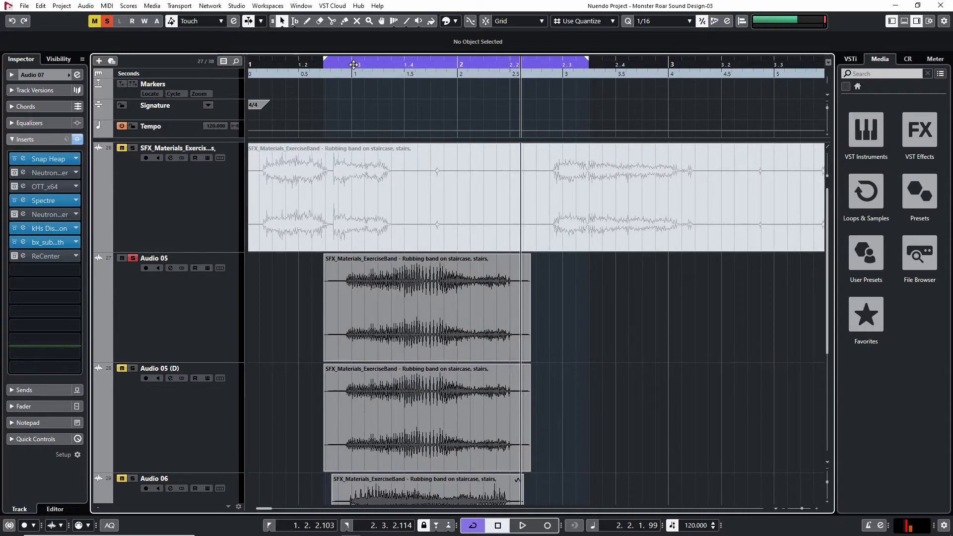
pyautogui.moveTo(343, 66); pyautogui.dragTo(311, 64)
pyautogui.scroll(-2, 315, 262)
pyautogui.scroll(2, 316, 264)
pyautogui.press('space')
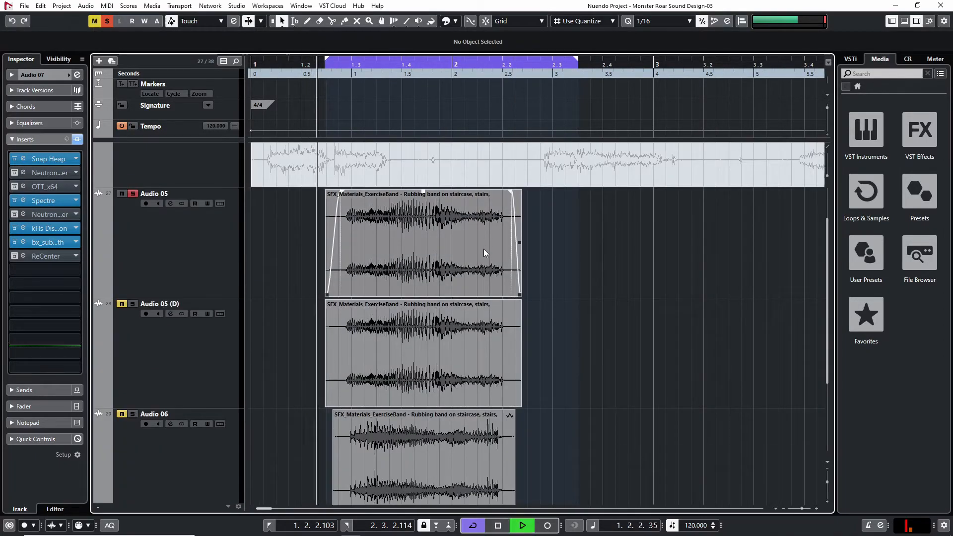
pyautogui.press('space')
pyautogui.click(141, 215)
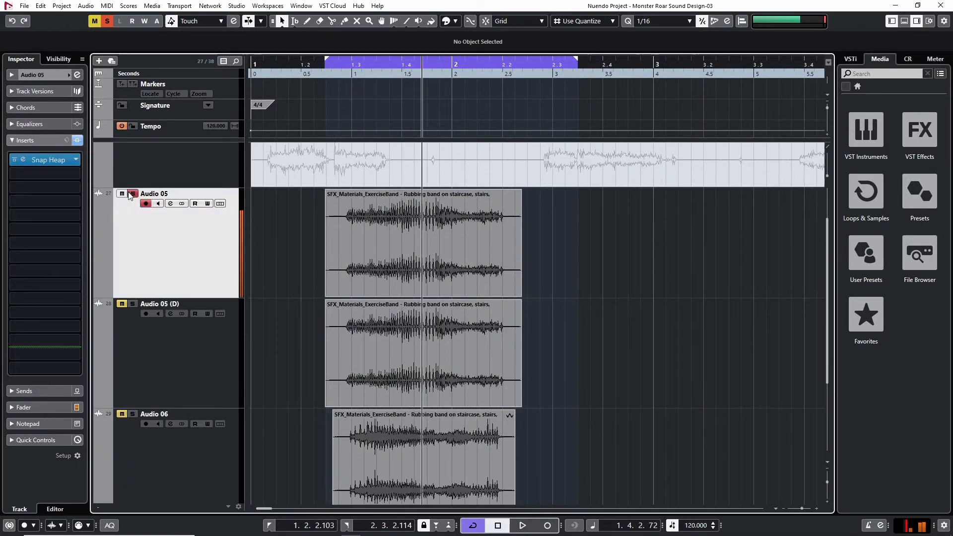
# Replay the full roar without solo, and audition Audio 05 (D) on its own
pyautogui.scroll(-1, 147, 247)
pyautogui.press('space')
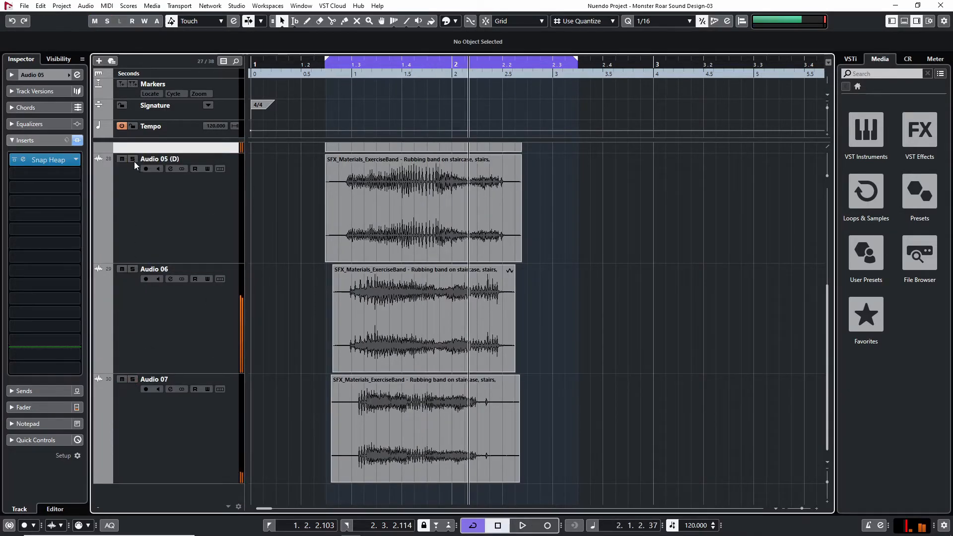
pyautogui.click(342, 74)
pyautogui.press('space')
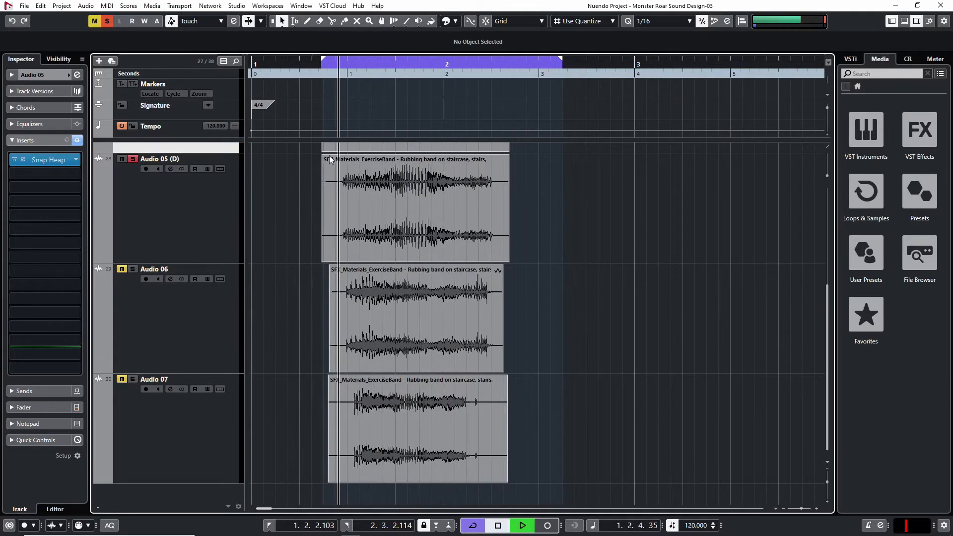
pyautogui.press('space')
# Audition Audio 05 (D) and Audio 07 soloed together and separately to compare the two layers
pyautogui.click(132, 380)
pyautogui.moveTo(345, 73); pyautogui.dragTo(319, 72)
pyautogui.press('space')
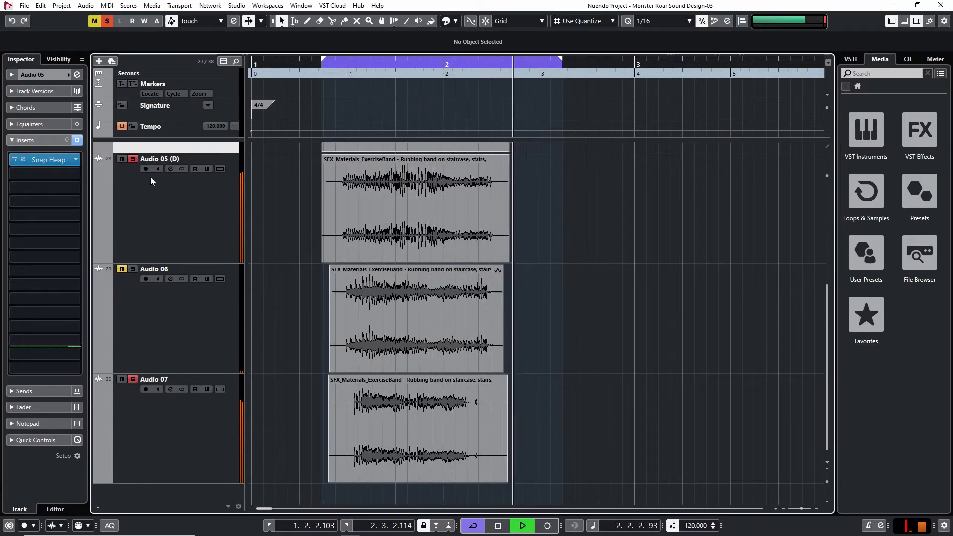
pyautogui.press('space')
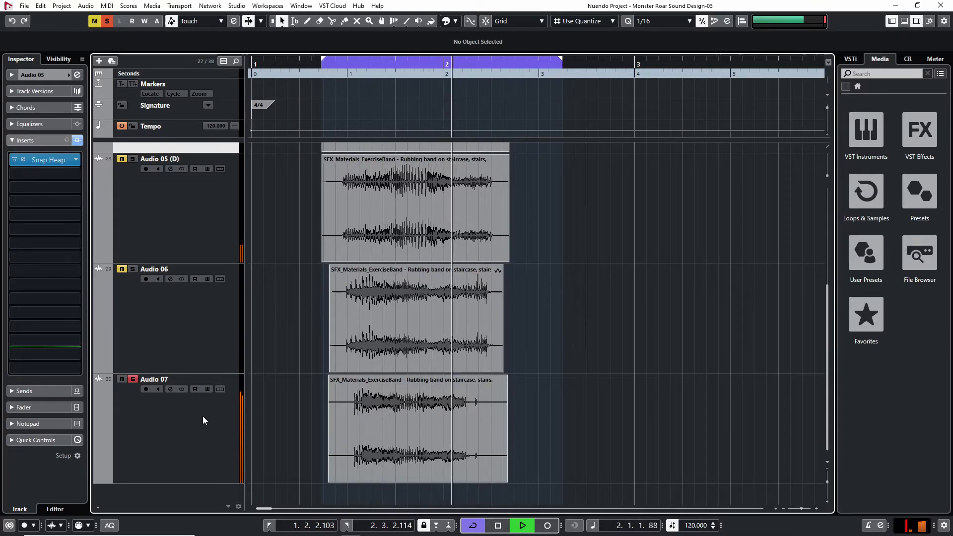
pyautogui.press('space')
pyautogui.press('space')
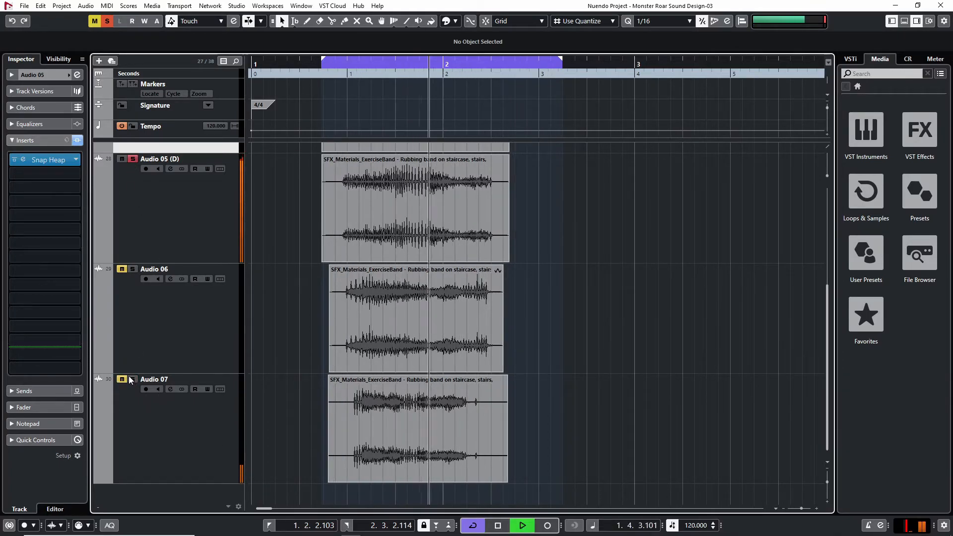
pyautogui.press('space')
pyautogui.click(486, 192)
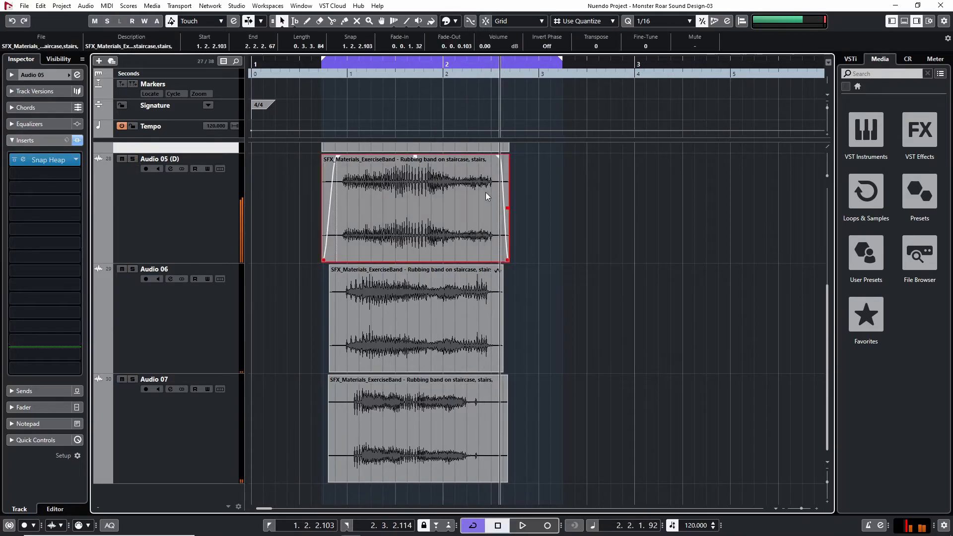
pyautogui.click(529, 189)
pyautogui.click(449, 198)
pyautogui.moveTo(295, 421); pyautogui.dragTo(525, 420)
# Add Trackspacer 2.5 to Audio 07 in the empty insert slot after ReCenter
pyautogui.click(142, 433)
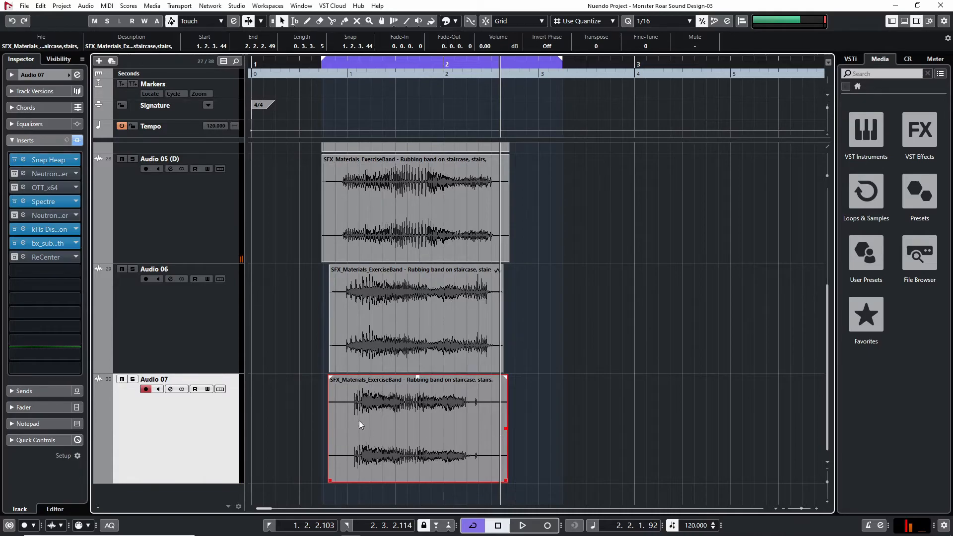
pyautogui.click(537, 403)
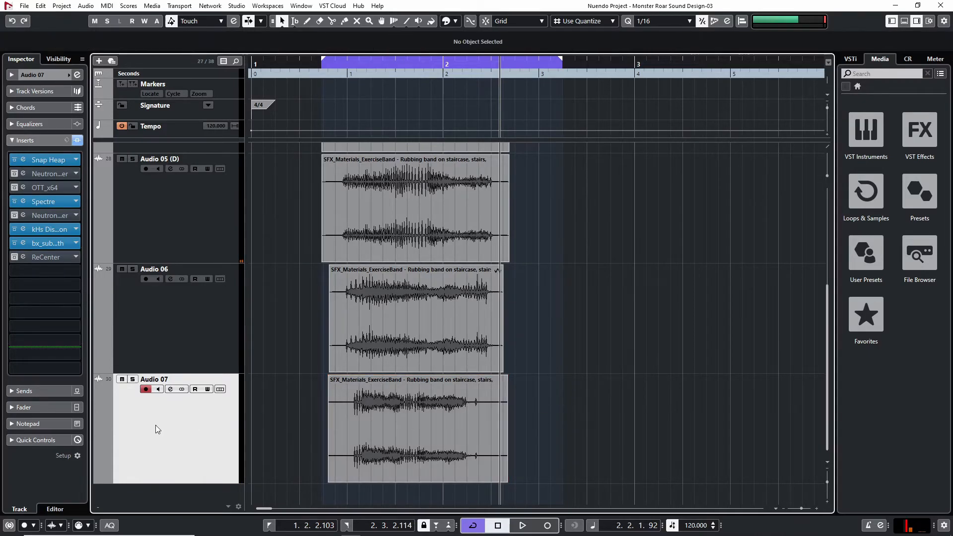
pyautogui.click(68, 271)
pyautogui.write('track')
pyautogui.click(67, 298)
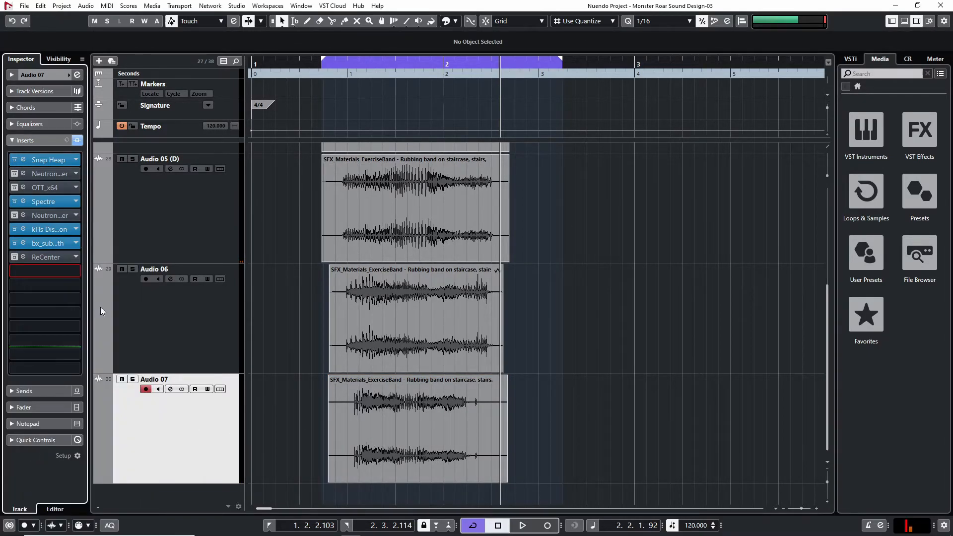
# Add Audio 05 (D) as a side-chain input to the Trackspacer on Audio 07
pyautogui.moveTo(564, 92); pyautogui.dragTo(515, 94)
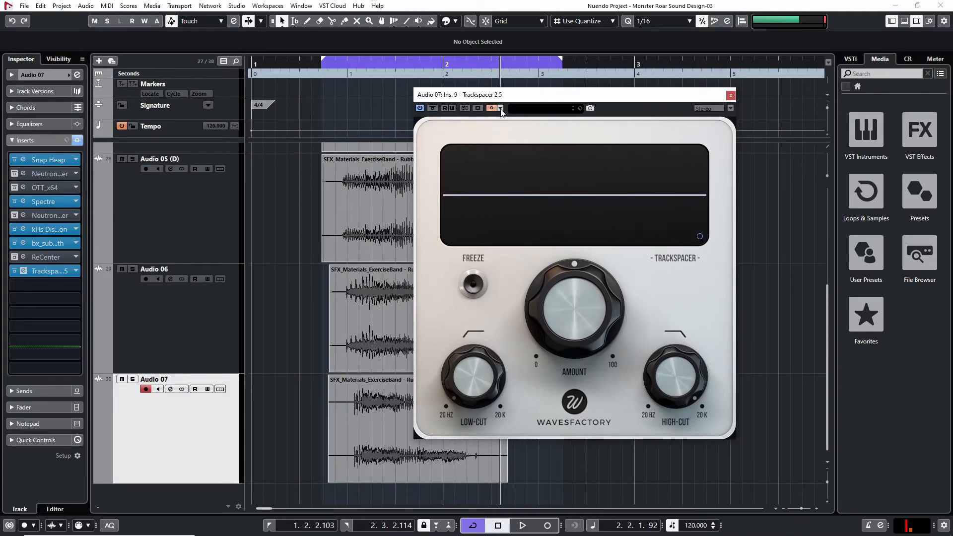
pyautogui.click(500, 109)
pyautogui.click(620, 216)
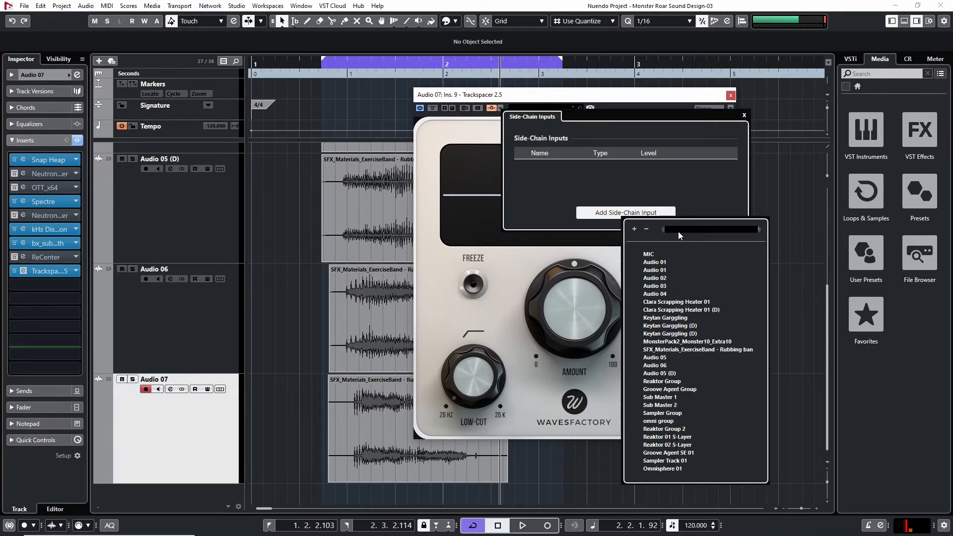
pyautogui.write('audio')
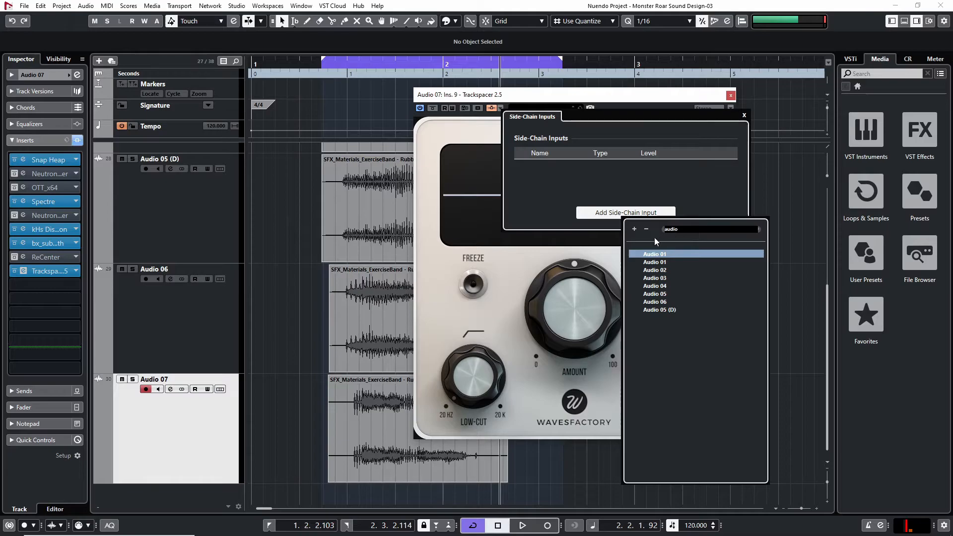
pyautogui.click(670, 308)
pyautogui.click(663, 301)
# Play Audio 05 (D) and Audio 07 soloed together, and lower the Trackspacer amount to 19.3 %
pyautogui.press('space')
pyautogui.click(133, 158)
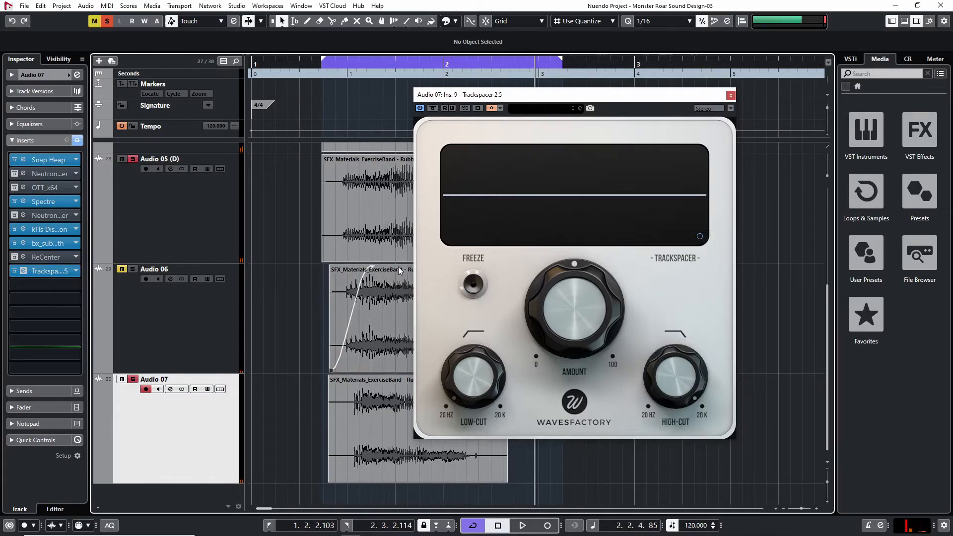
pyautogui.press('space')
pyautogui.moveTo(580, 285); pyautogui.dragTo(460, 367)
pyautogui.press('space')
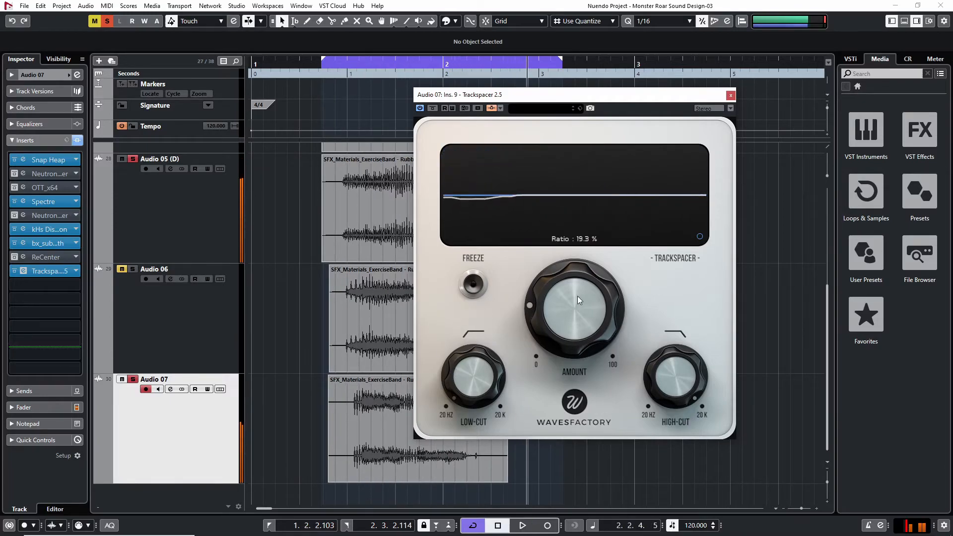
pyautogui.press('space')
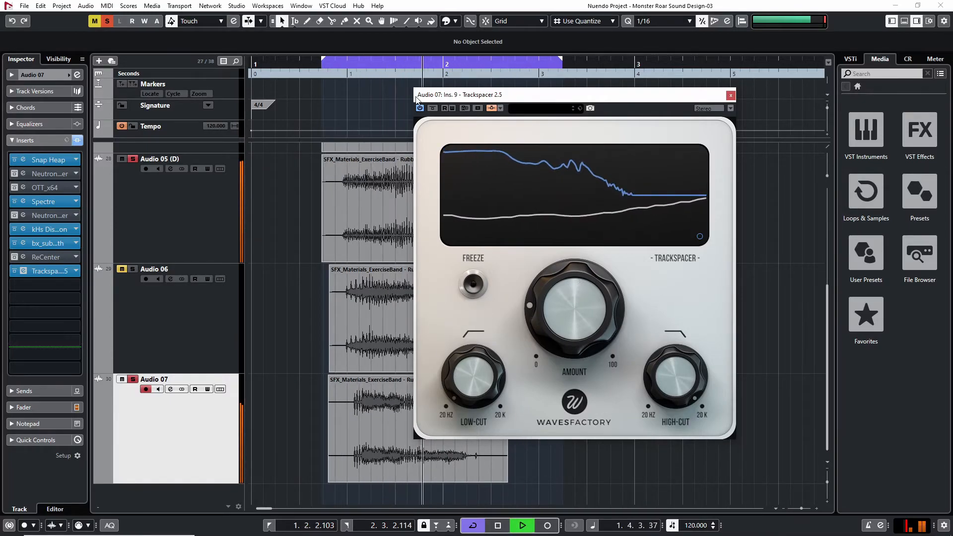
# Compare the layers with Trackspacer bypassed and active, clearing all mutes and solos to hear it in the full roar
pyautogui.click(432, 109)
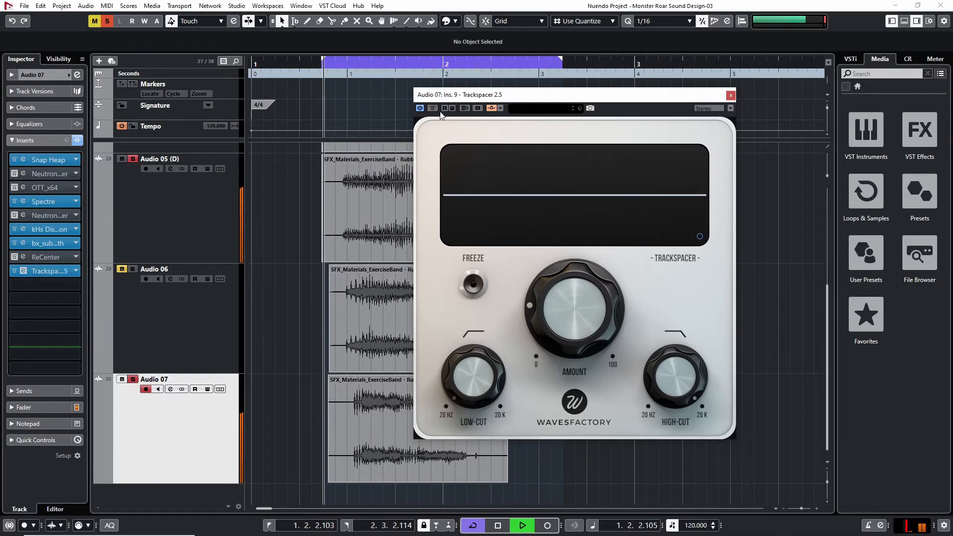
pyautogui.click(95, 21)
pyautogui.click(107, 20)
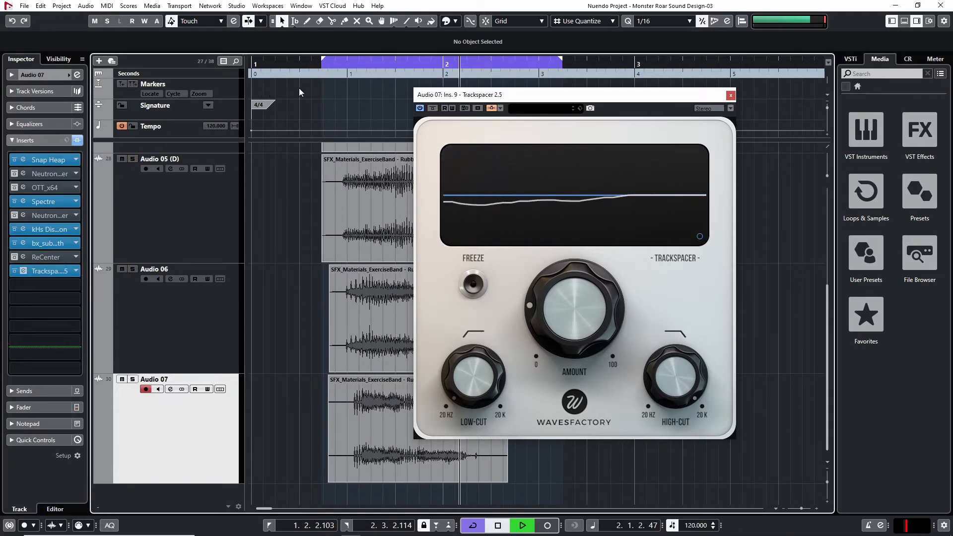
pyautogui.click(431, 110)
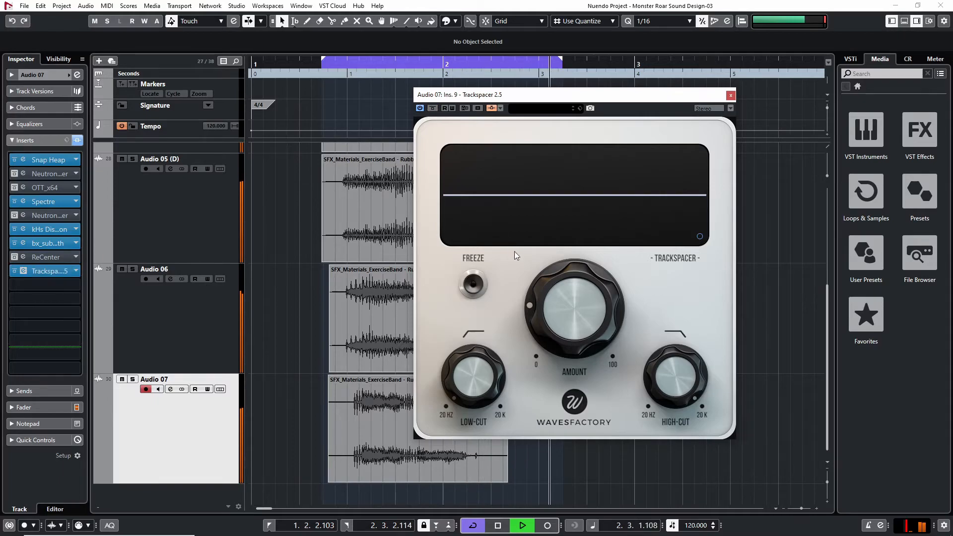
# Reduce the Trackspacer amount on Audio 07 to 11.3 %, stop playback and close the plug-in window
pyautogui.moveTo(565, 302); pyautogui.dragTo(563, 312)
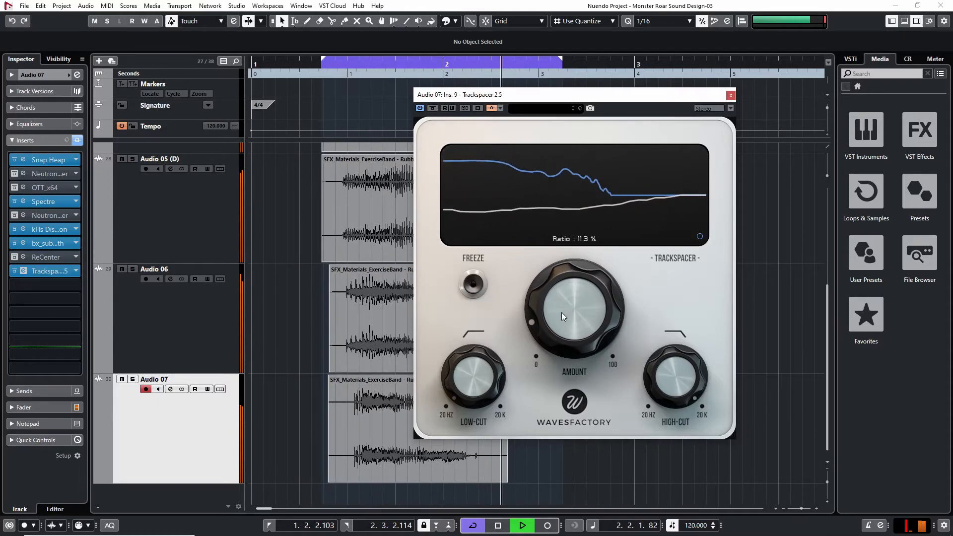
pyautogui.press('space')
pyautogui.click(731, 95)
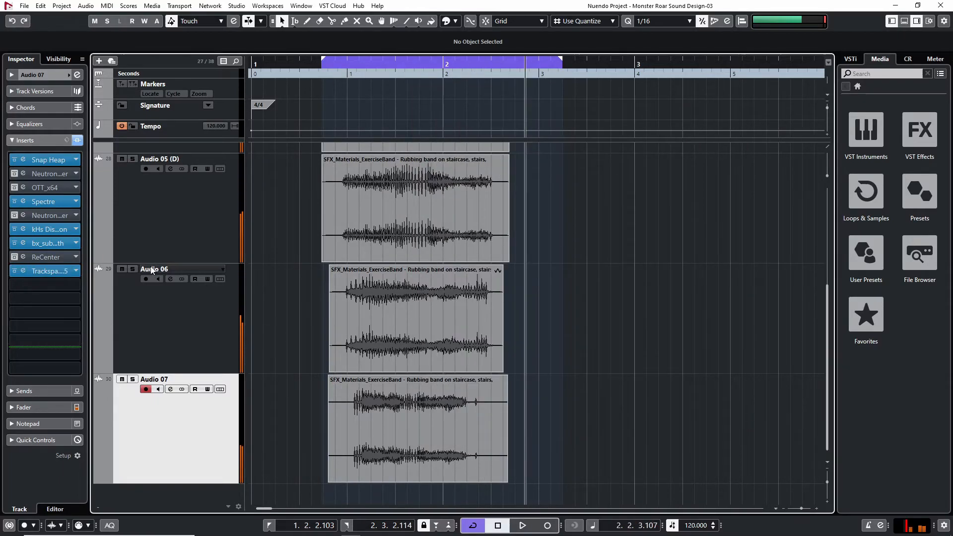
# Audition Audio 05 and Audio 06 soloed together and separately to compare the two layers
pyautogui.click(133, 269)
pyautogui.scroll(4, 145, 361)
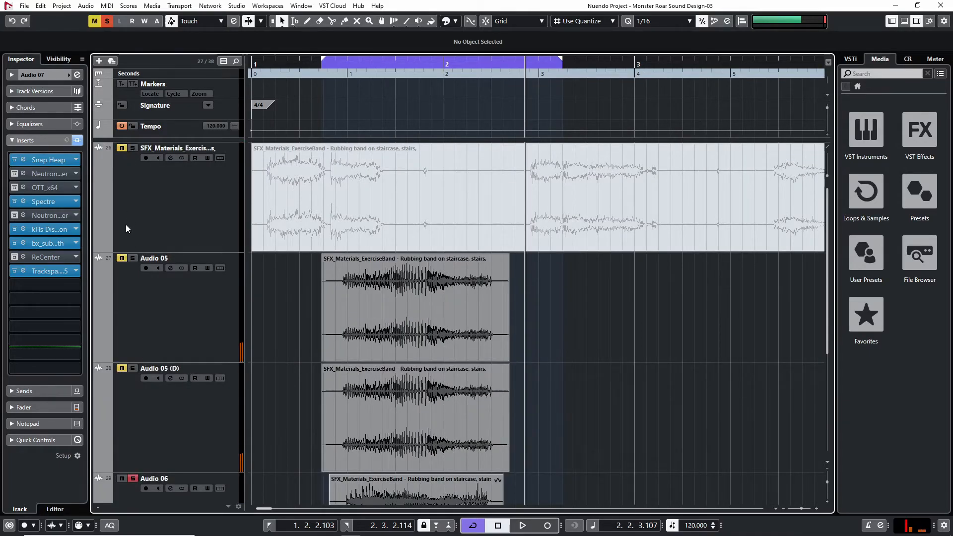
pyautogui.scroll(-4, 164, 315)
pyautogui.scroll(2, 129, 202)
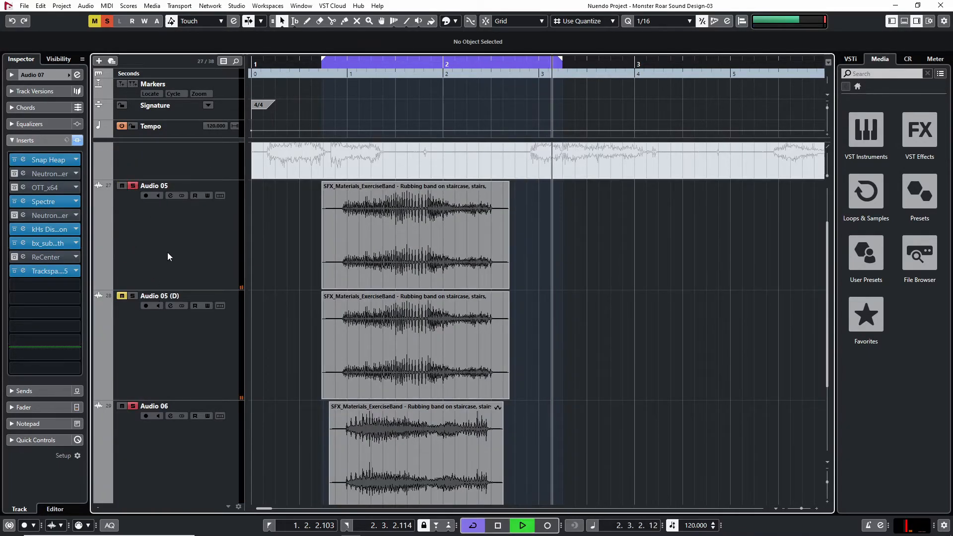
pyautogui.scroll(-2, 189, 330)
pyautogui.scroll(4, 189, 327)
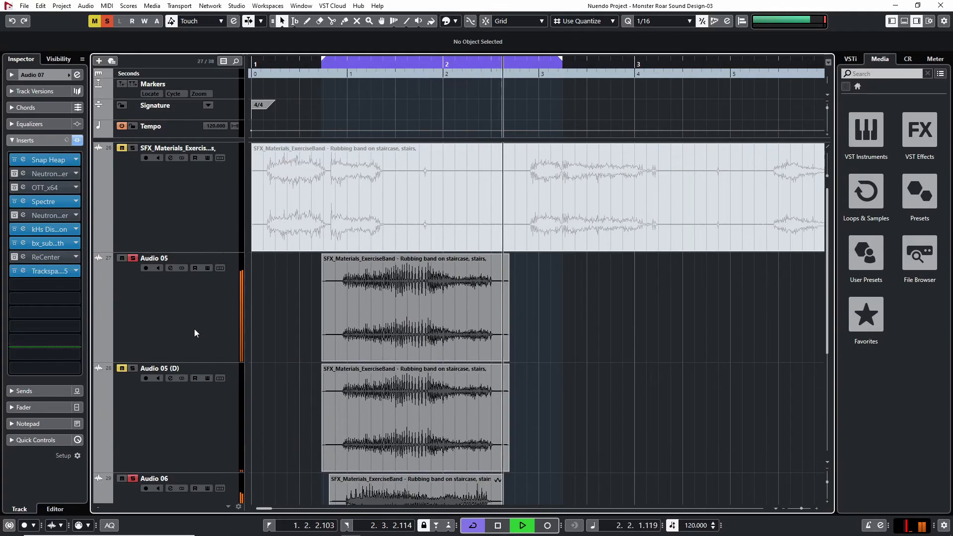
pyautogui.keyDown('ctrl'); pyautogui.click(133, 258); pyautogui.keyUp('ctrl')
pyautogui.scroll(-3, 134, 372)
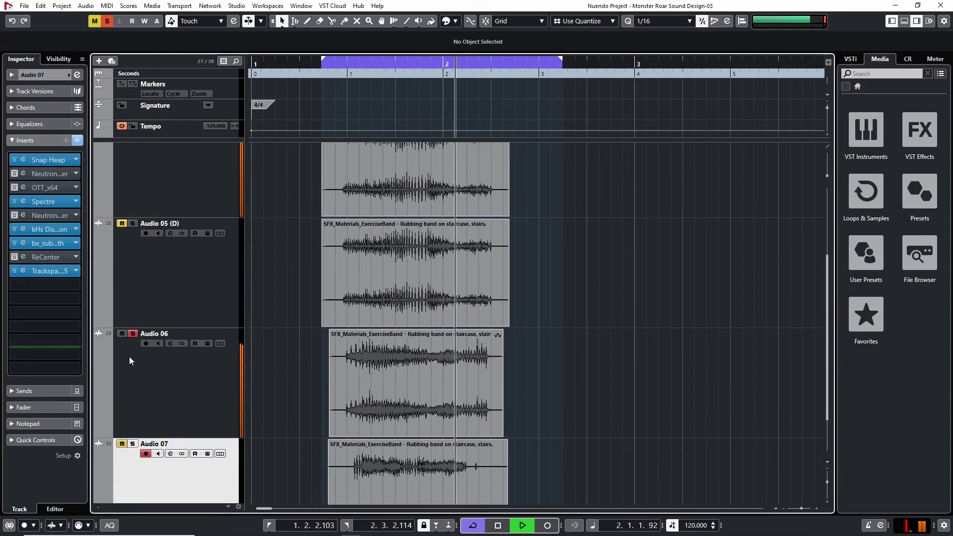
pyautogui.scroll(3, 149, 377)
pyautogui.scroll(-2, 181, 383)
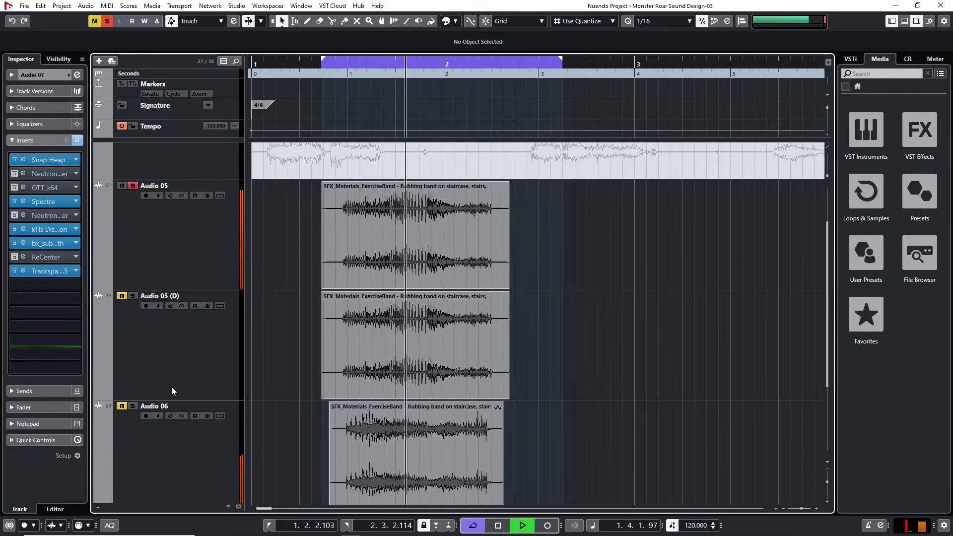
pyautogui.keyDown('ctrl'); pyautogui.click(133, 406); pyautogui.keyUp('ctrl')
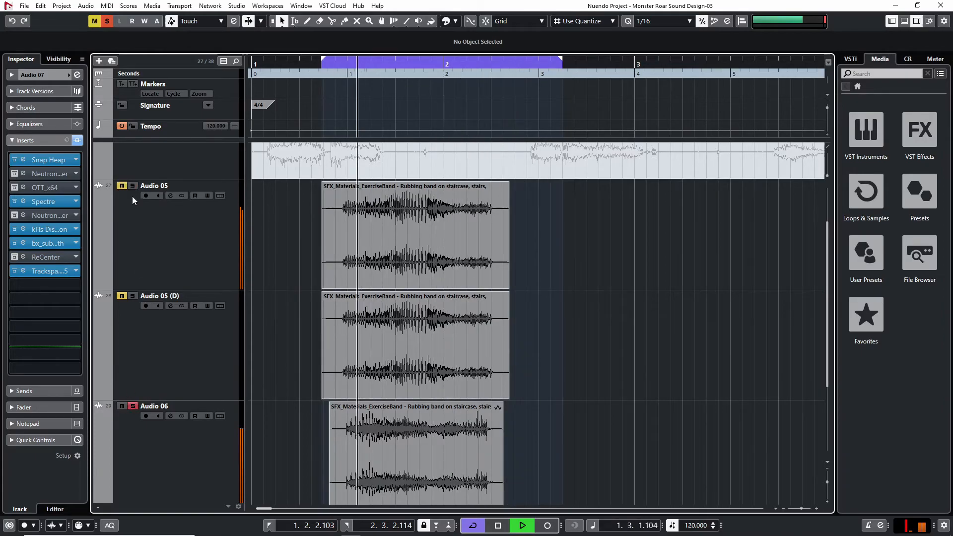
# Add the Neutron 2 Equalizer to Audio 06 in the empty insert slot after the second Snap Heap
pyautogui.click(161, 448)
pyautogui.scroll(-4, 195, 432)
pyautogui.scroll(3, 191, 412)
pyautogui.press('space')
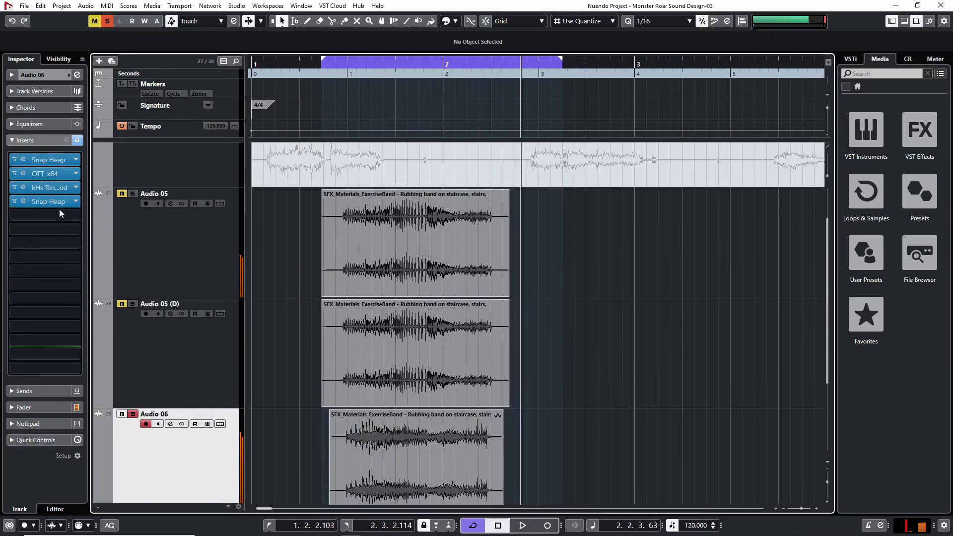
pyautogui.click(59, 215)
pyautogui.click(95, 312)
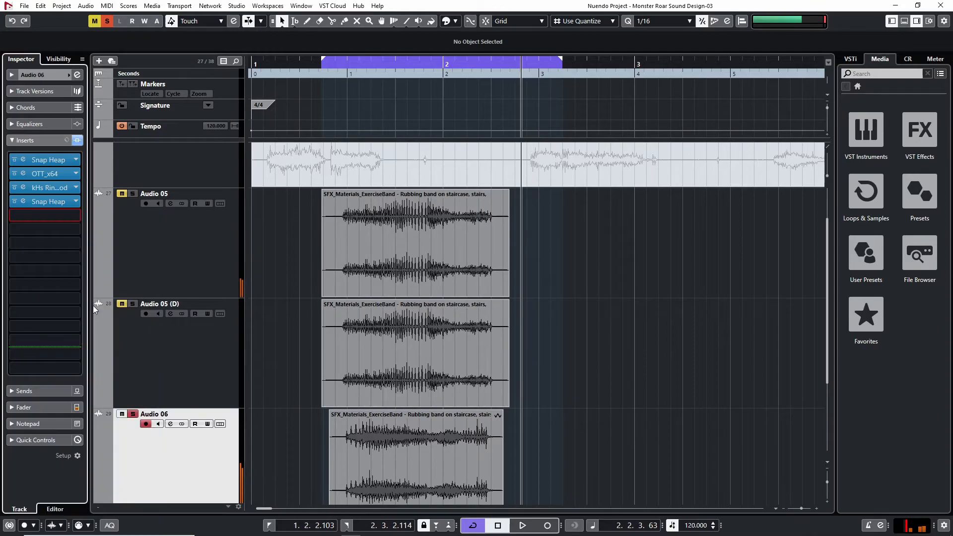
# Cut Audio 06 with the equalizer's high shelf at 5087 Hz by -4.2 dB, set the mix to 86%, and close the plug-in
pyautogui.press('space')
pyautogui.moveTo(539, 245); pyautogui.dragTo(509, 266)
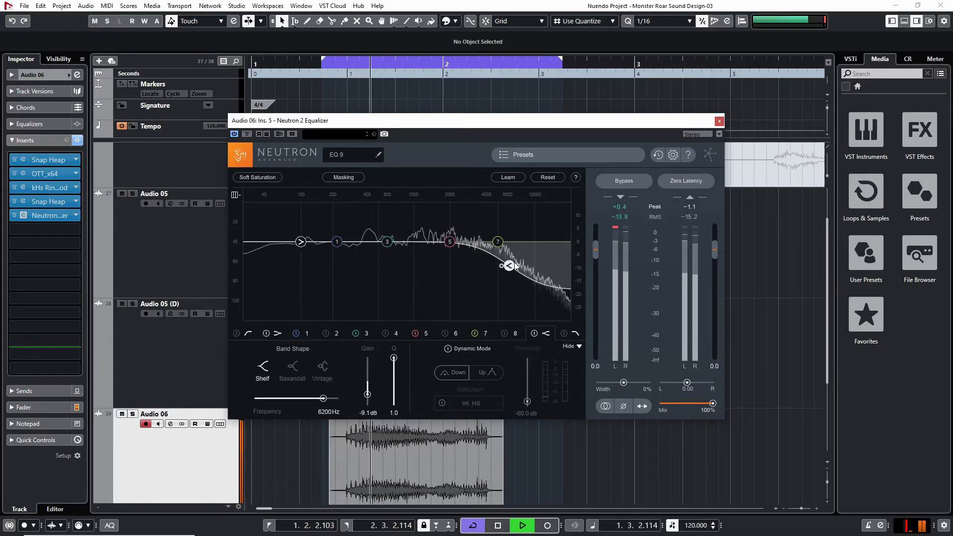
pyautogui.moveTo(509, 263); pyautogui.dragTo(498, 253)
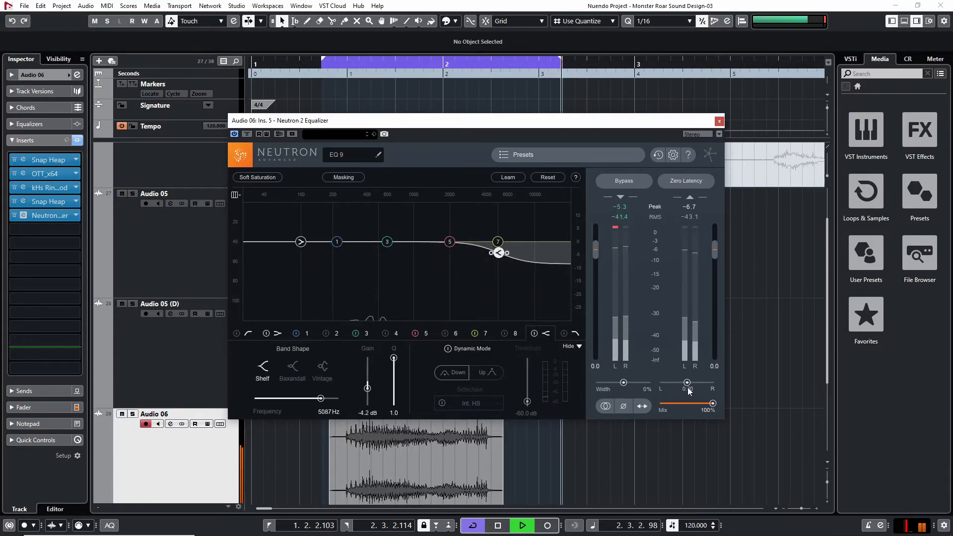
pyautogui.moveTo(713, 404); pyautogui.dragTo(705, 405)
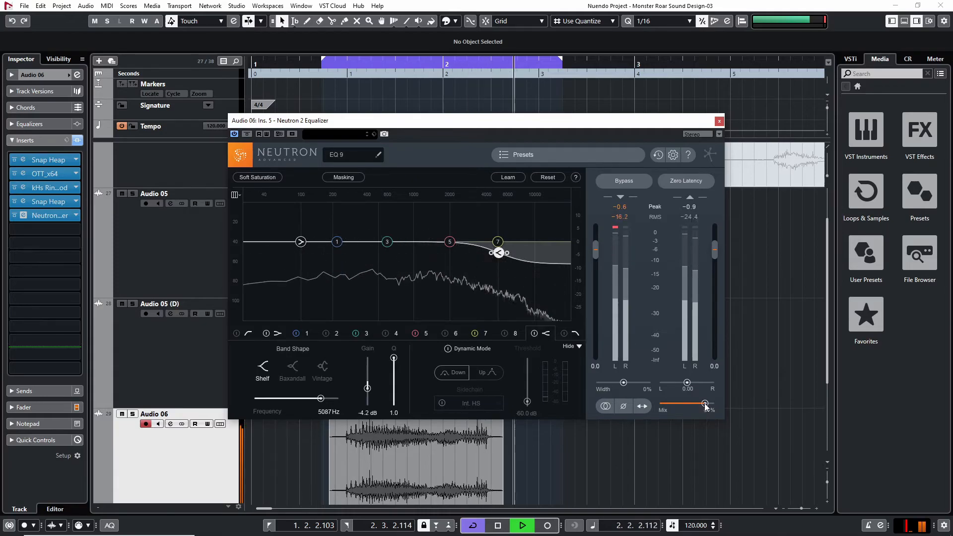
pyautogui.click(718, 122)
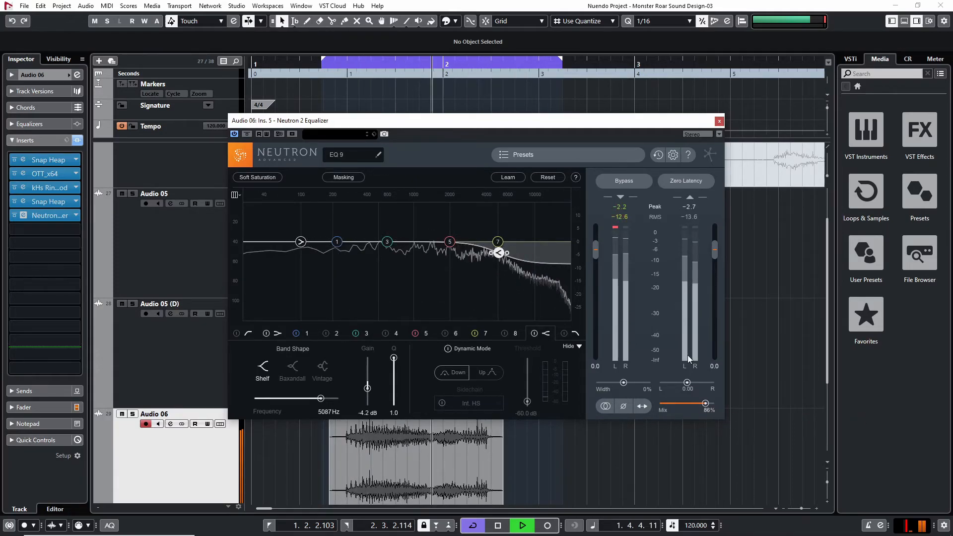
# Audition Audio 05 and the equalized Audio 06 soloed together, and play Audio 05 on its own
pyautogui.press('space')
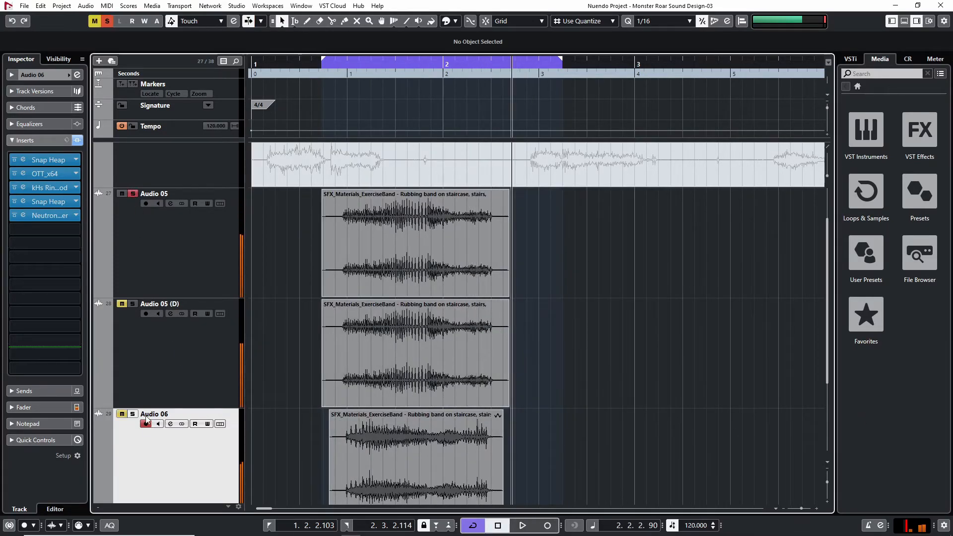
pyautogui.press('space')
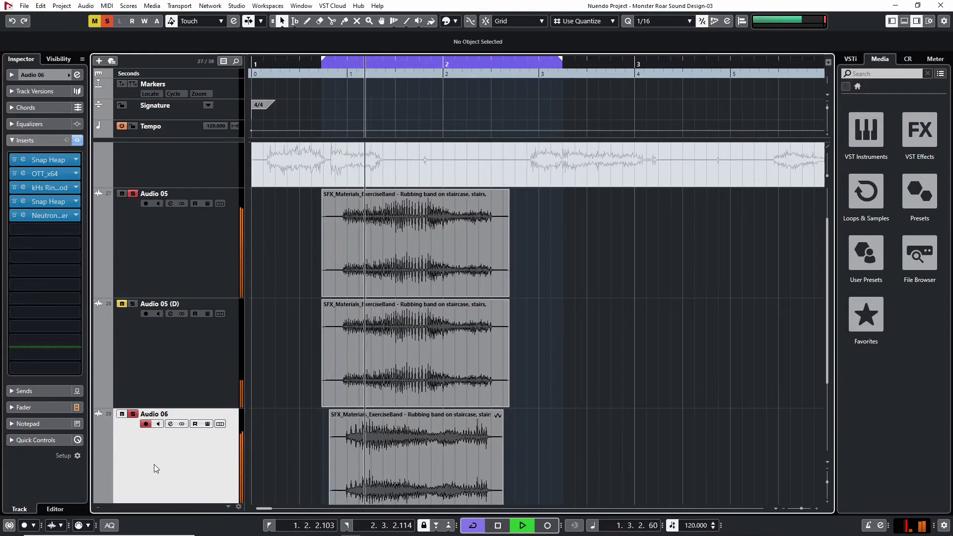
pyautogui.press('space')
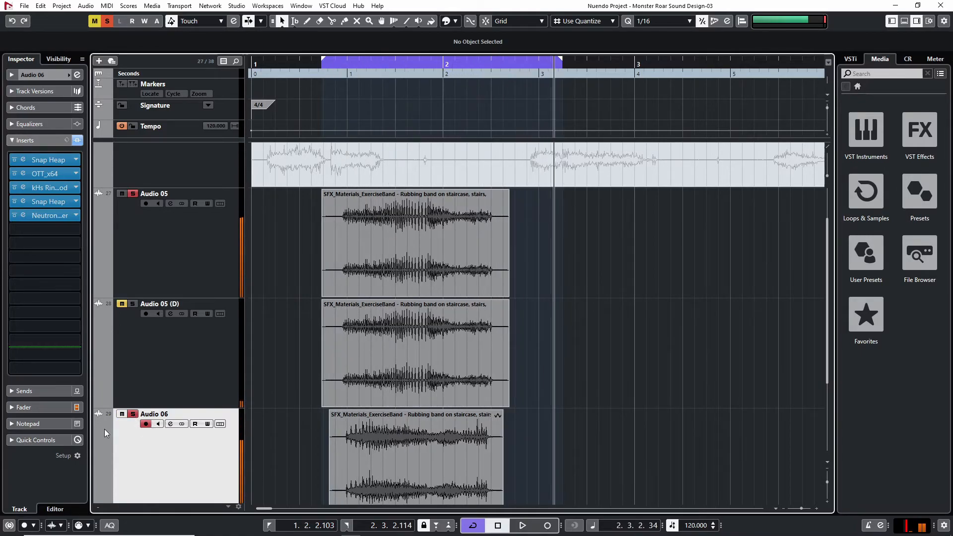
pyautogui.click(169, 253)
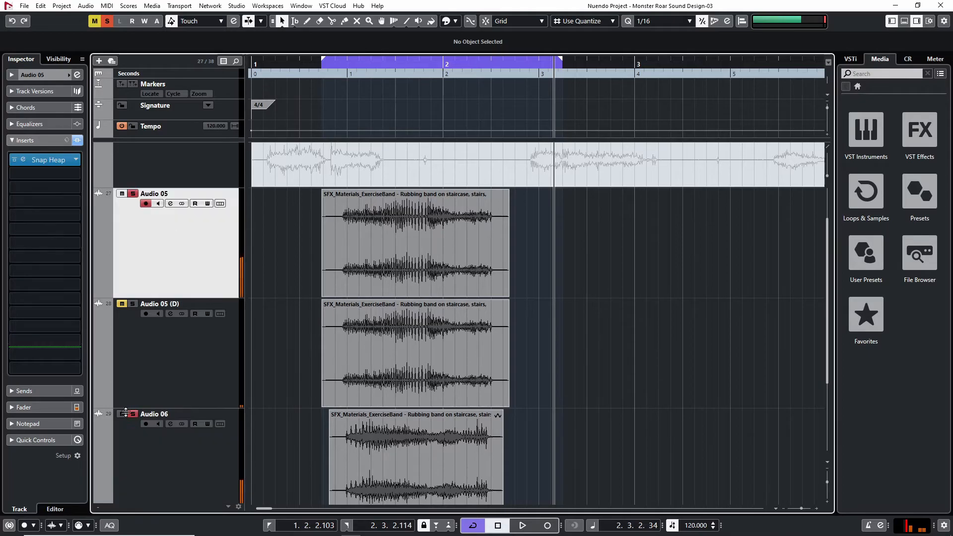
pyautogui.press('space')
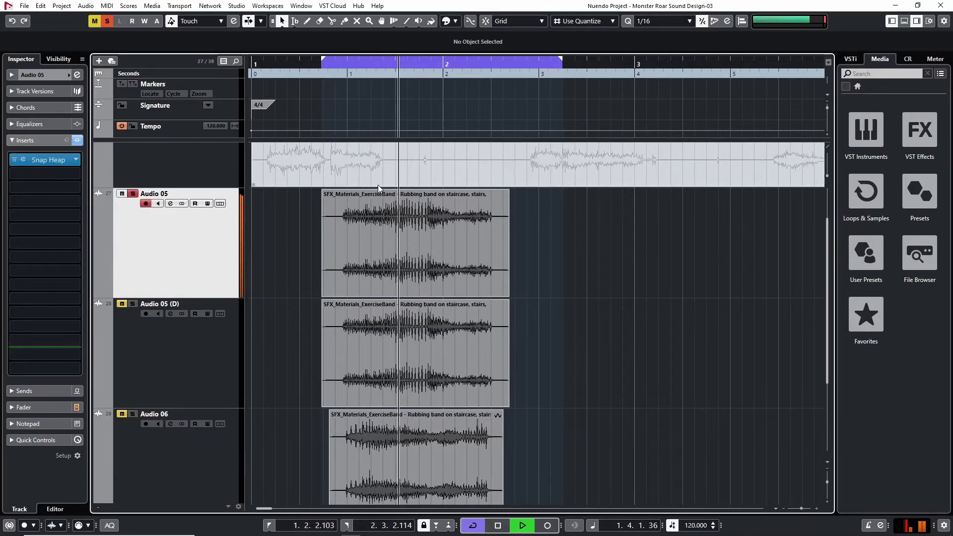
pyautogui.press('space')
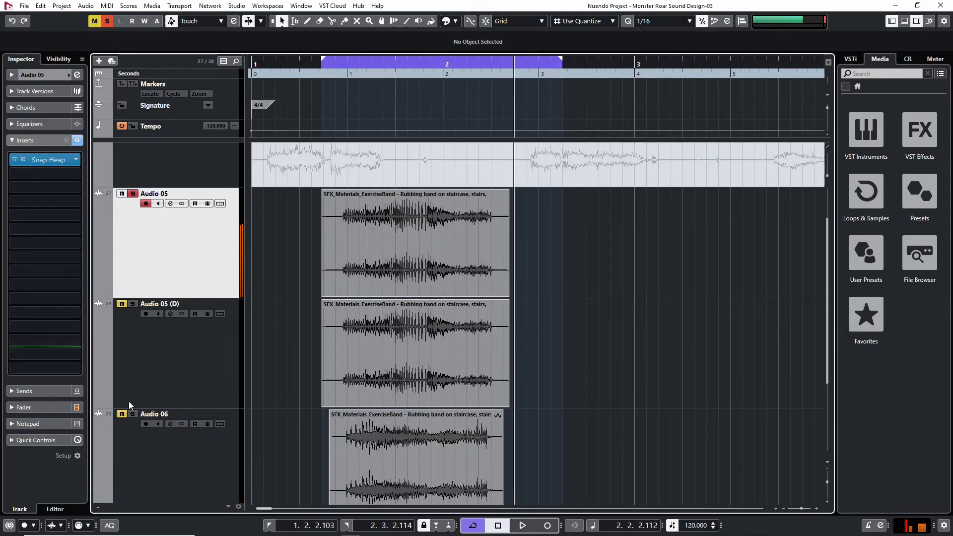
# Solo Audio 06 alongside Audio 05 and add Trackspacer 2.5 to Audio 06 after the Neutron equalizer
pyautogui.click(136, 415)
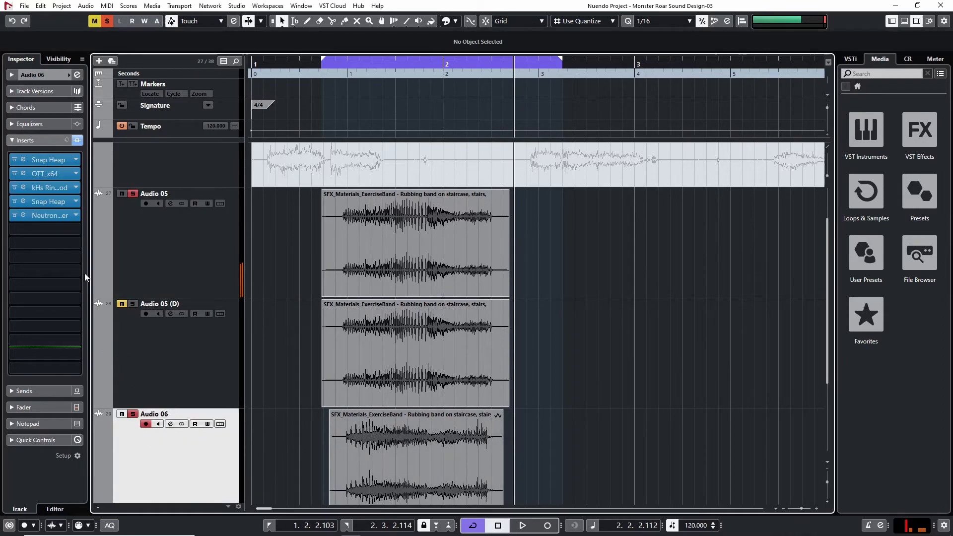
pyautogui.click(53, 229)
pyautogui.write('track')
pyautogui.click(62, 256)
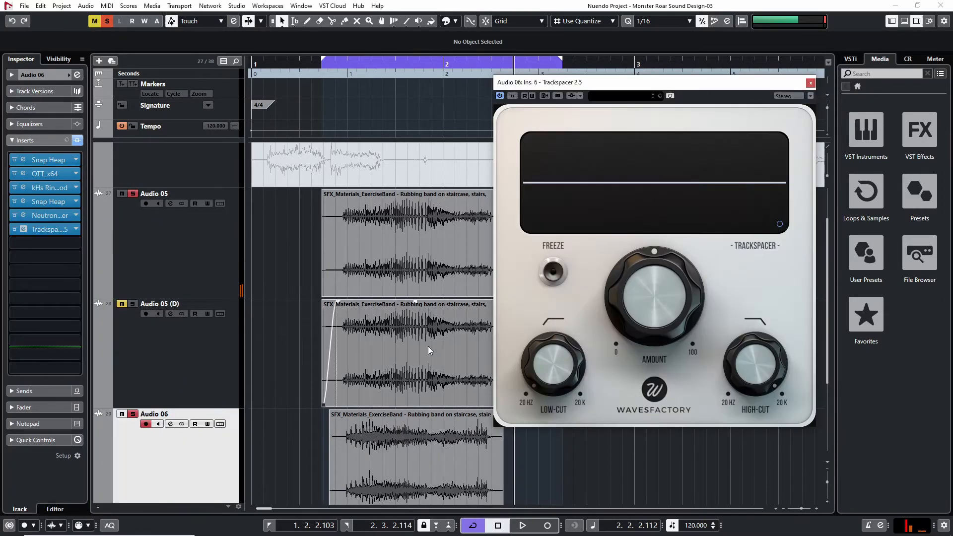
# Activate side-chaining for Audio 06's Trackspacer with Audio 05 as its input, and play the two layers
pyautogui.click(572, 96)
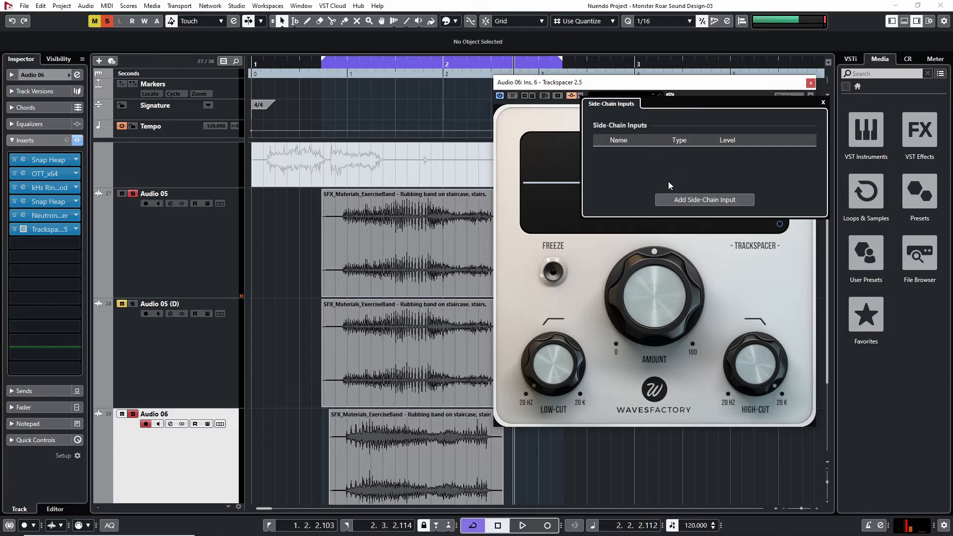
pyautogui.click(672, 200)
pyautogui.write('audio')
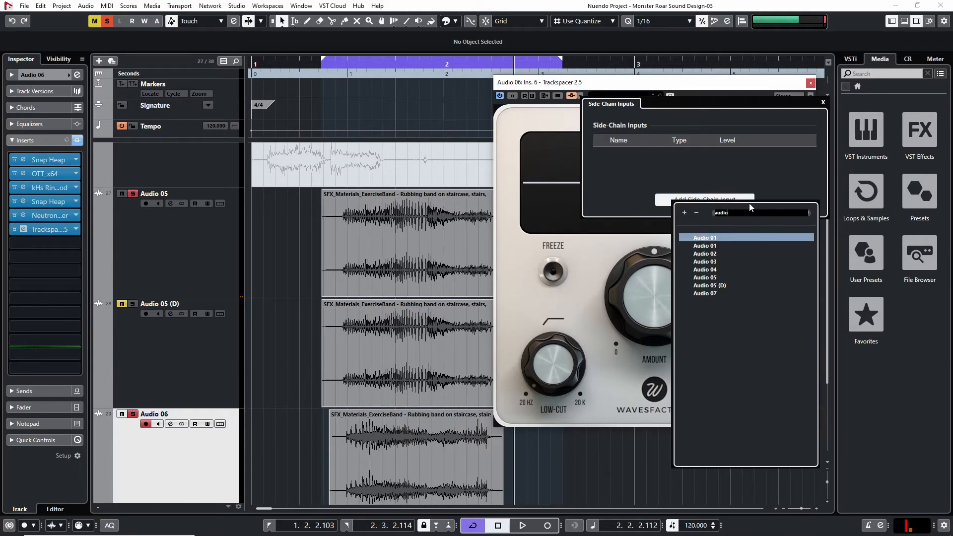
pyautogui.click(704, 277)
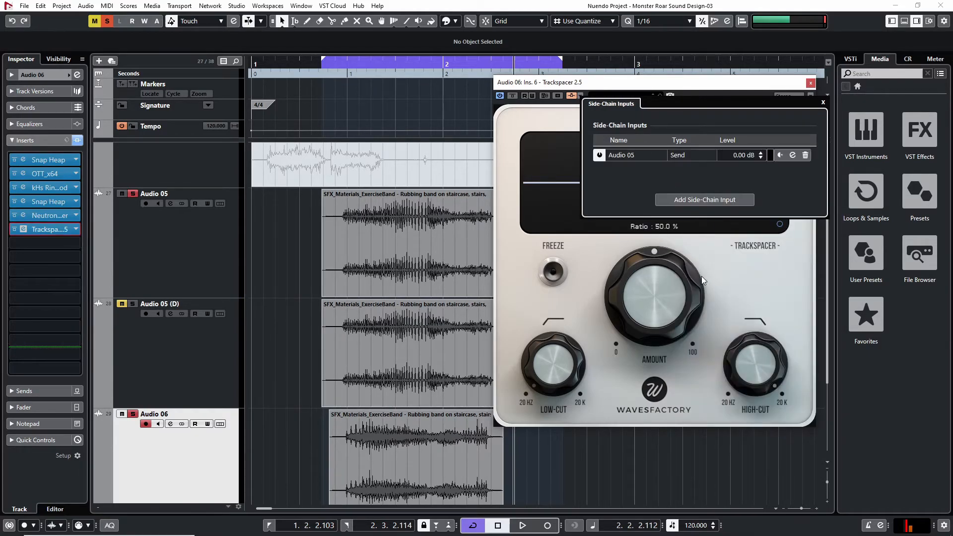
pyautogui.click(746, 284)
pyautogui.press('space')
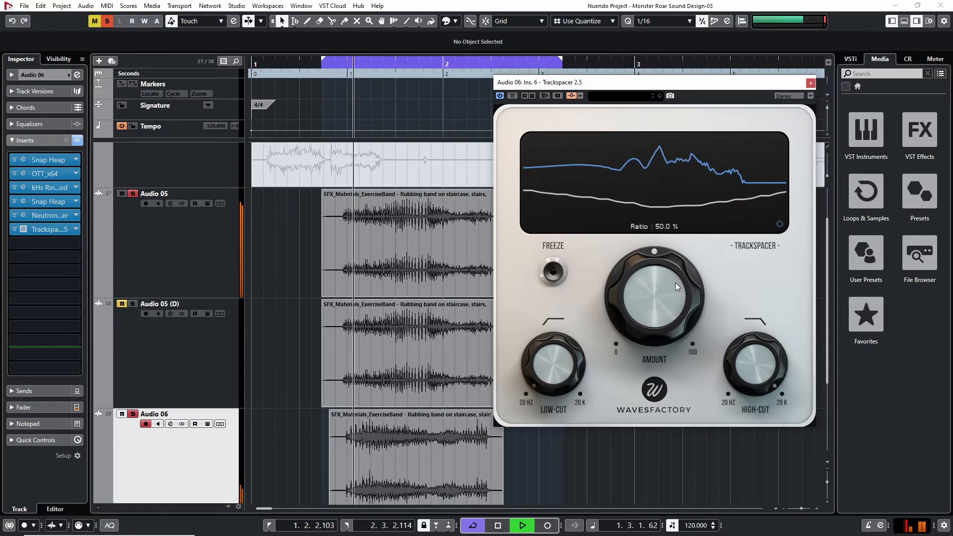
# Set Audio 06's Trackspacer amount to 9.5%, clear the track solos to hear the full mix, and close the plug-in
pyautogui.moveTo(650, 269); pyautogui.dragTo(611, 374)
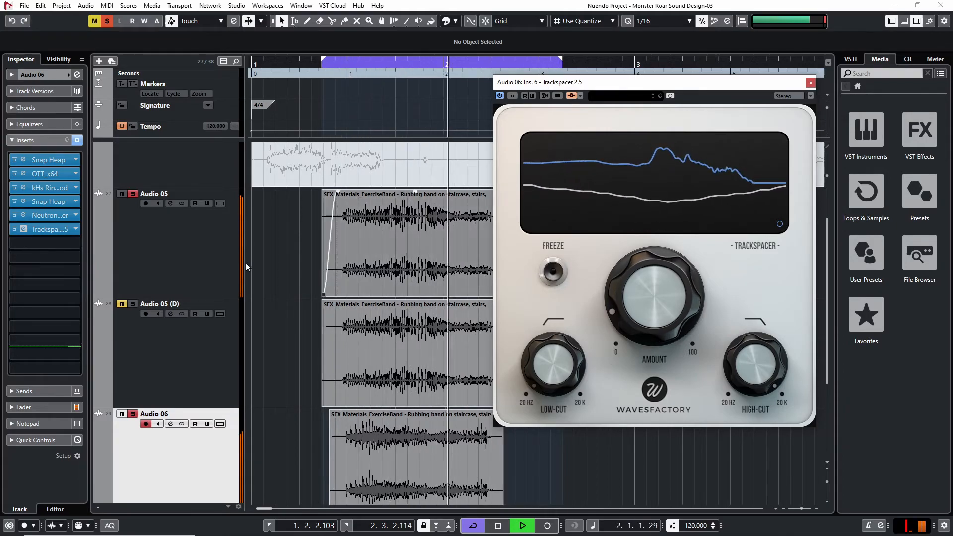
pyautogui.click(107, 21)
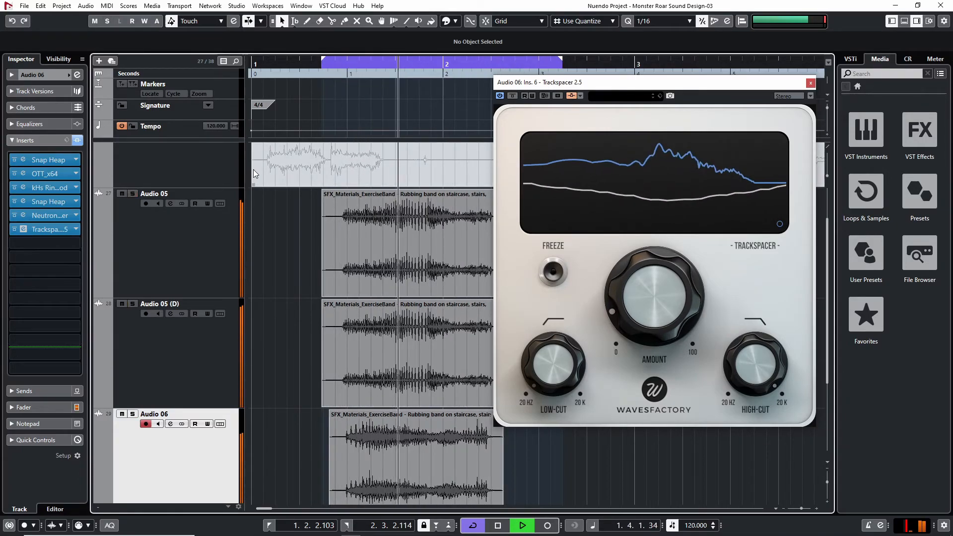
pyautogui.moveTo(662, 303)
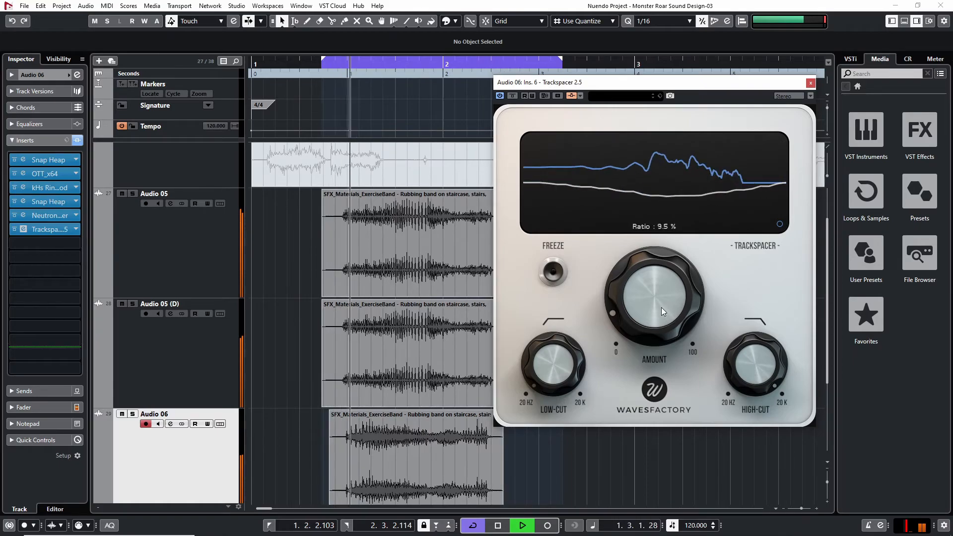
pyautogui.click(810, 83)
pyautogui.press('space')
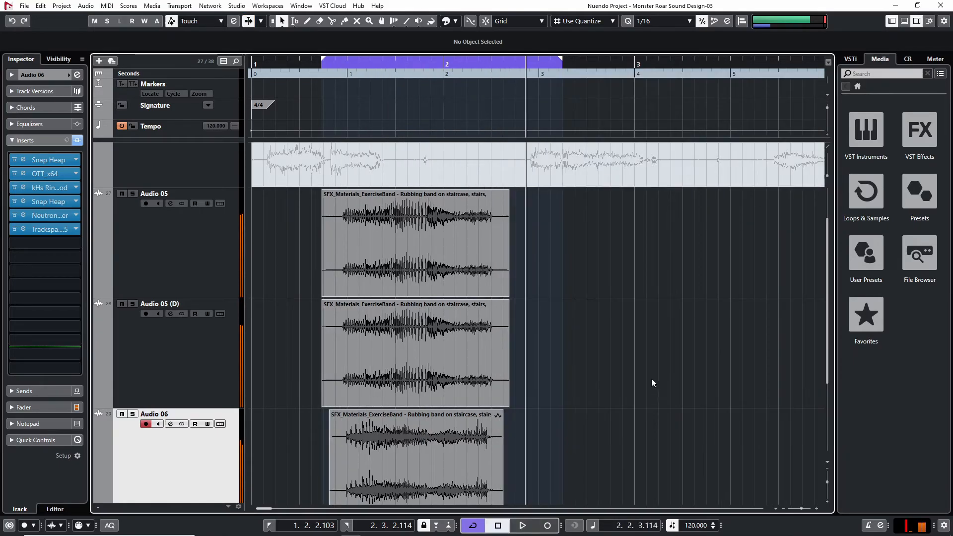
pyautogui.press('F3')
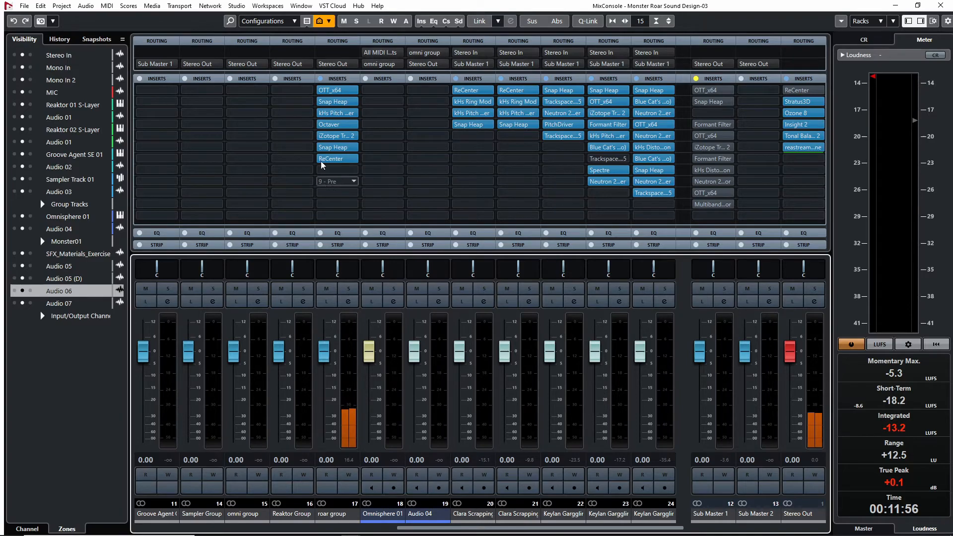
pyautogui.click(332, 170)
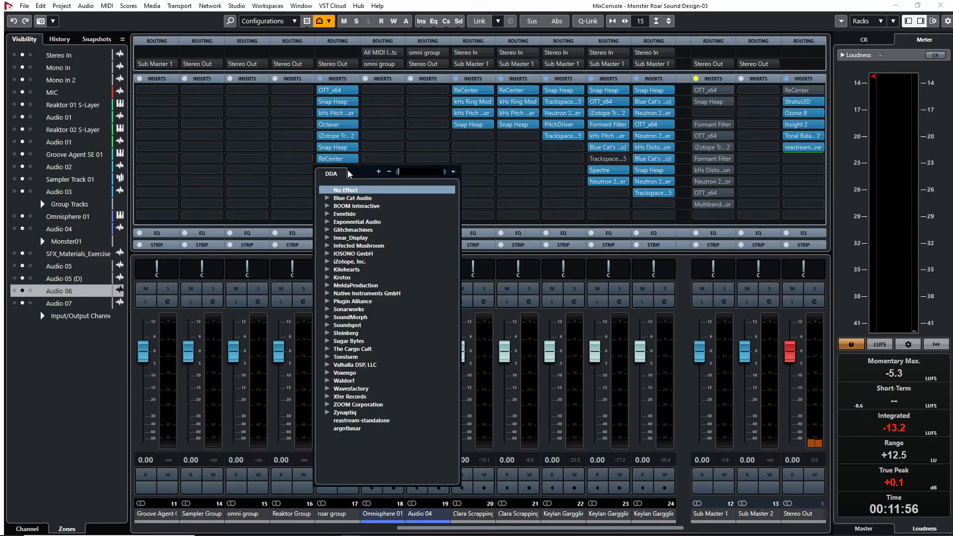
pyautogui.write('ring')
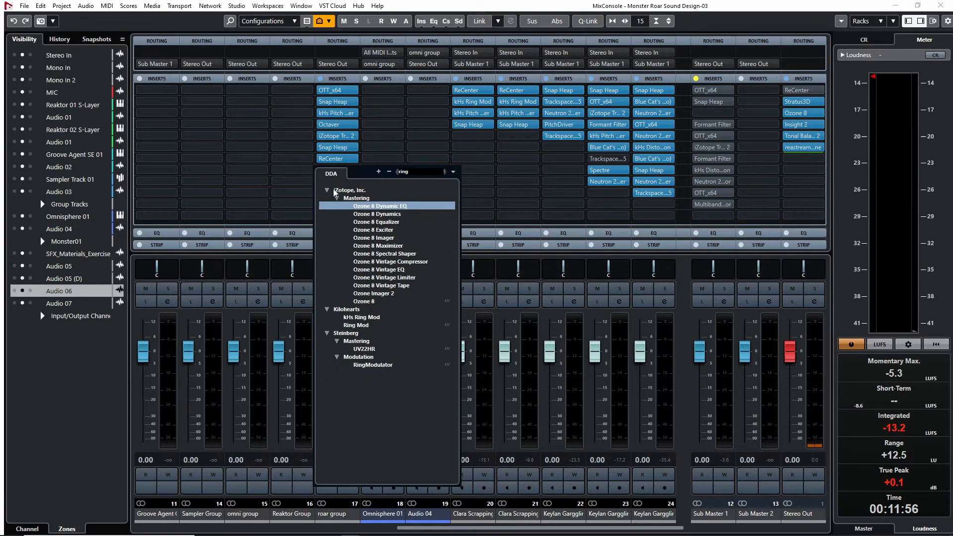
pyautogui.click(551, 74)
pyautogui.click(333, 170)
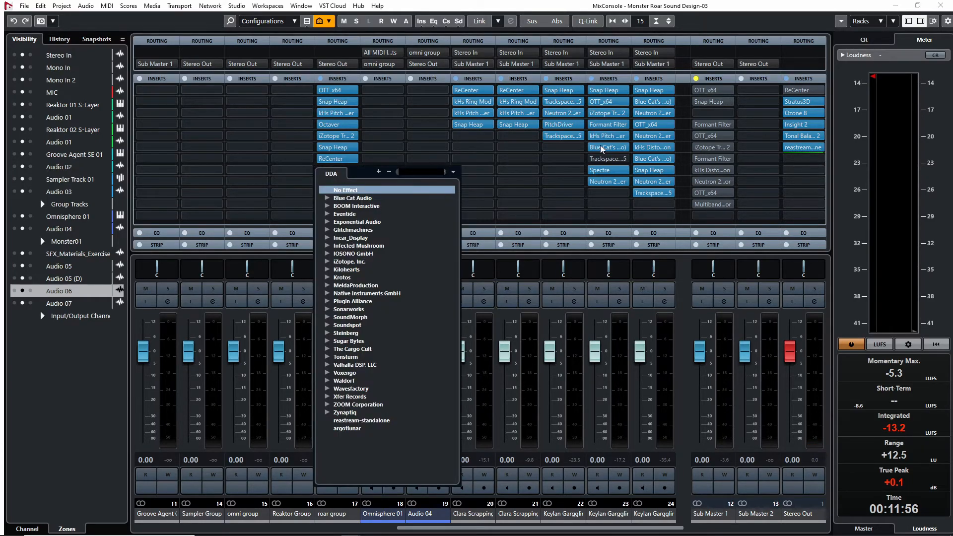
pyautogui.click(896, 6)
pyautogui.click(895, 5)
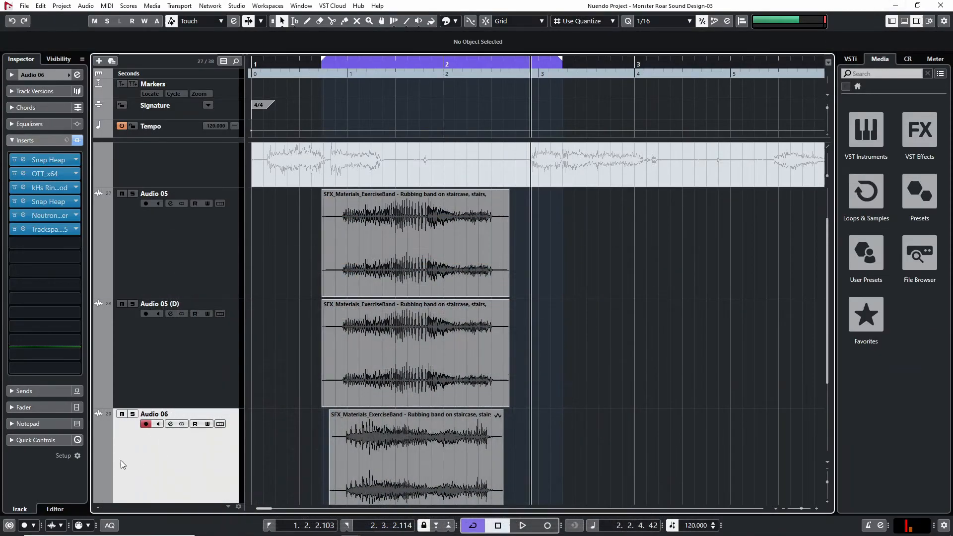
# Unmute Audio 07 during playback and audition it with the other roar layers
pyautogui.scroll(-3, 127, 465)
pyautogui.click(315, 72)
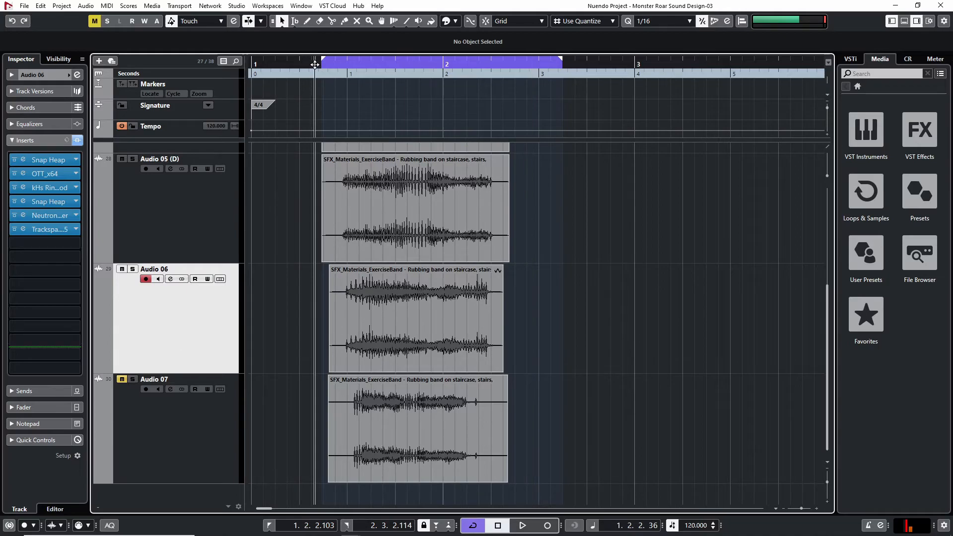
pyautogui.press('space')
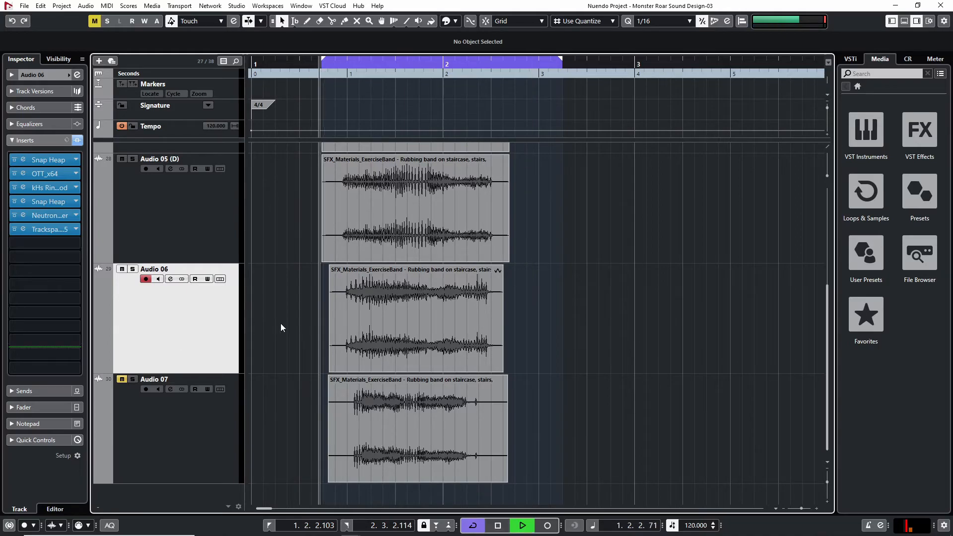
pyautogui.click(122, 380)
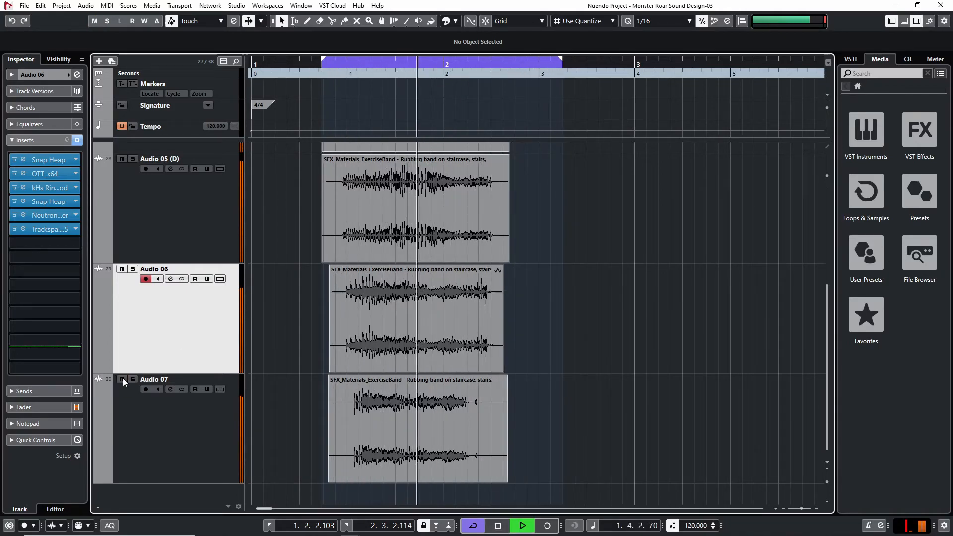
pyautogui.press('space')
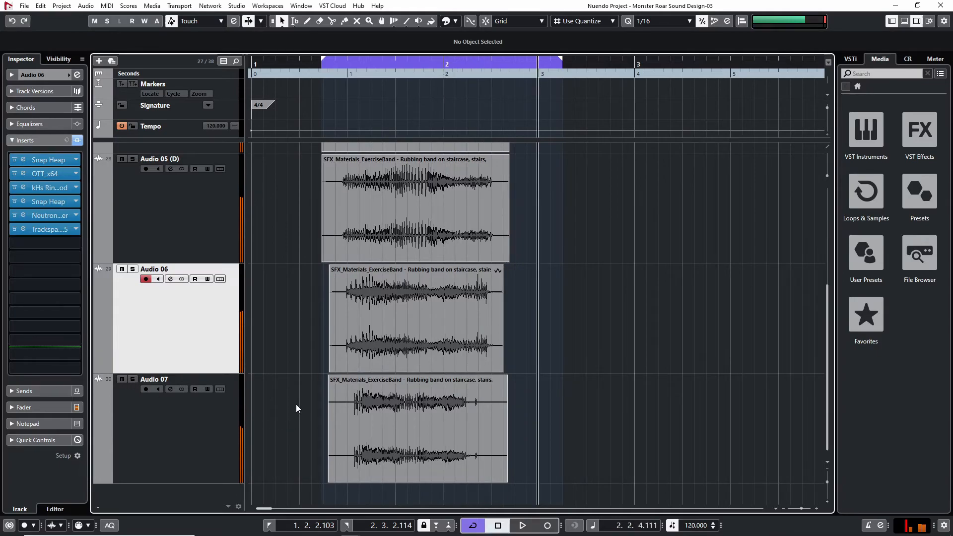
# Add kHs Ring Mod to the roar group after ReCenter and start playback
pyautogui.press('F3')
pyautogui.click(338, 168)
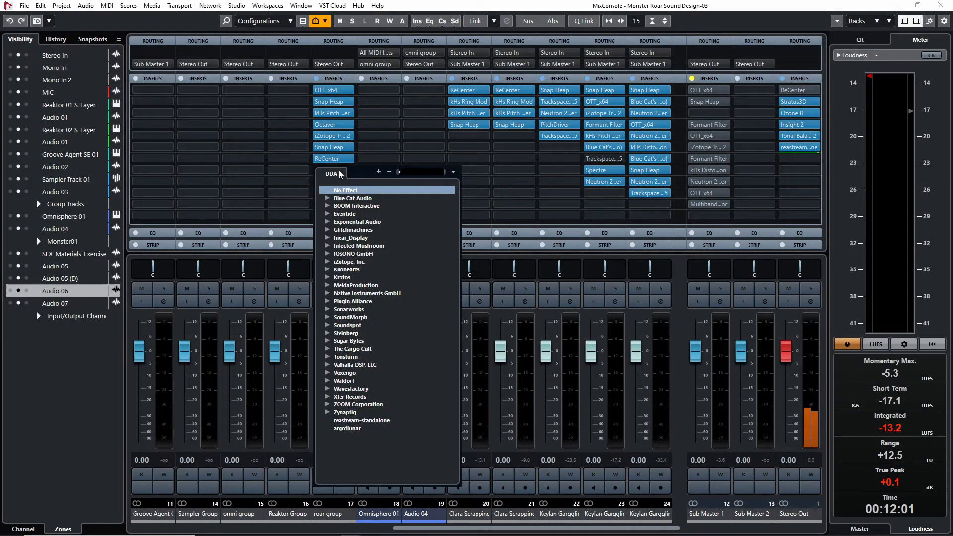
pyautogui.write('ring')
pyautogui.click(365, 323)
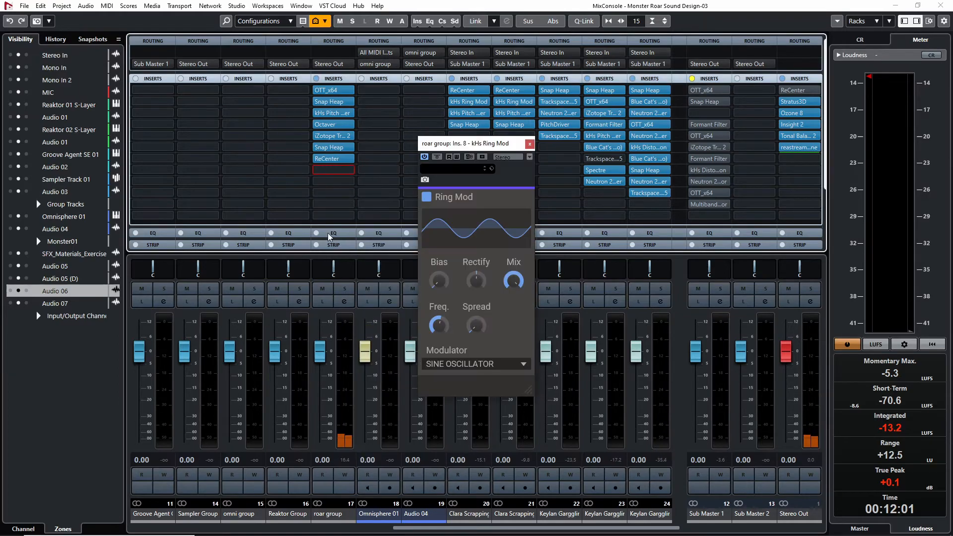
pyautogui.press('space')
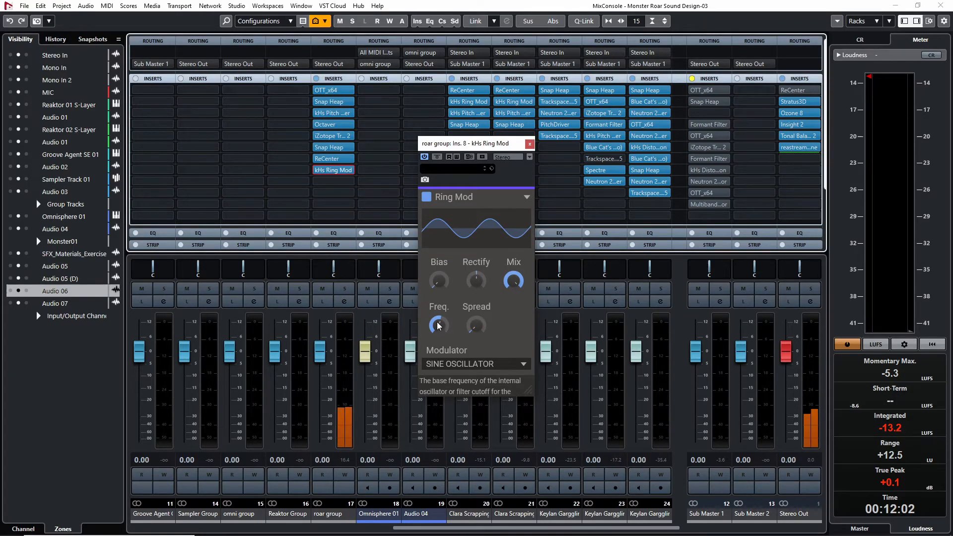
# Lower the roar group's Ring Mod frequency and reduce its mix to 5% during playback
pyautogui.moveTo(513, 281); pyautogui.dragTo(513, 296)
pyautogui.moveTo(438, 325); pyautogui.dragTo(439, 333)
pyautogui.moveTo(509, 285); pyautogui.dragTo(509, 307)
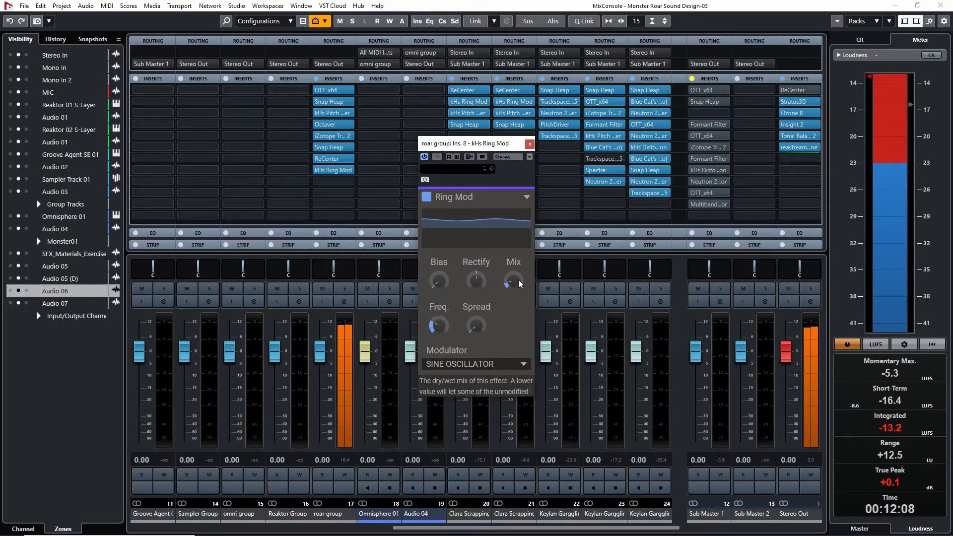
pyautogui.moveTo(439, 325); pyautogui.dragTo(438, 335)
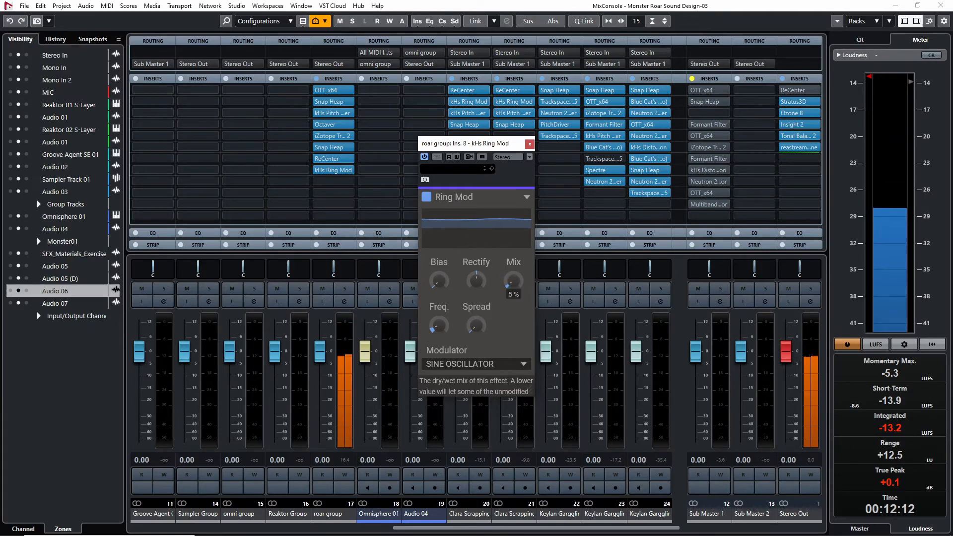
# Compare the roar with Ring Mod bypassed and active, raise its mix slightly, and close the plug-in
pyautogui.click(436, 157)
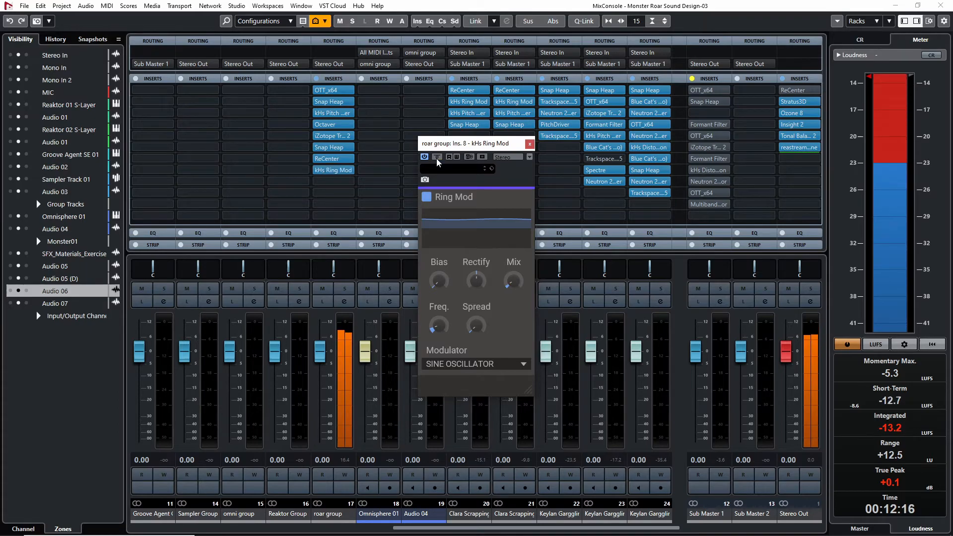
pyautogui.click(436, 157)
pyautogui.moveTo(515, 285); pyautogui.dragTo(515, 336)
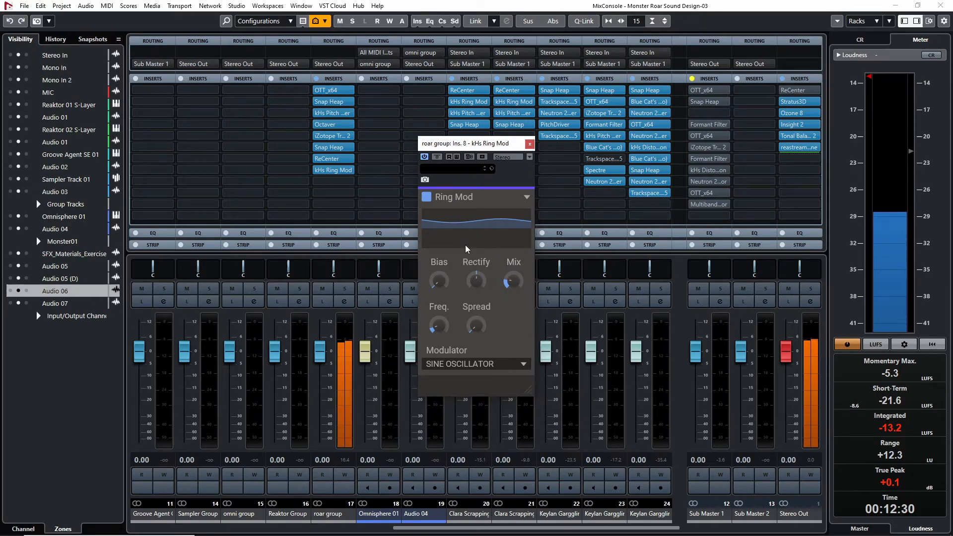
pyautogui.click(438, 157)
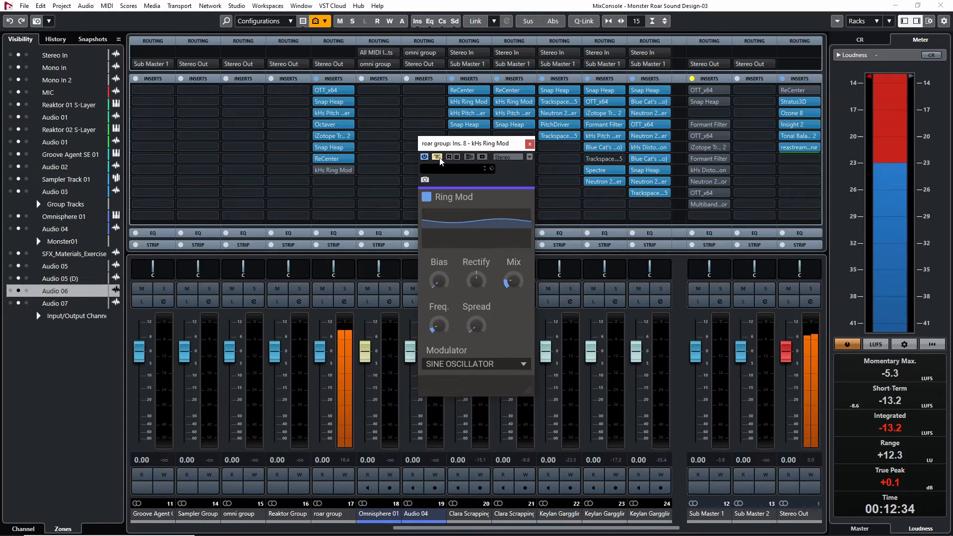
pyautogui.click(440, 158)
pyautogui.moveTo(509, 280)
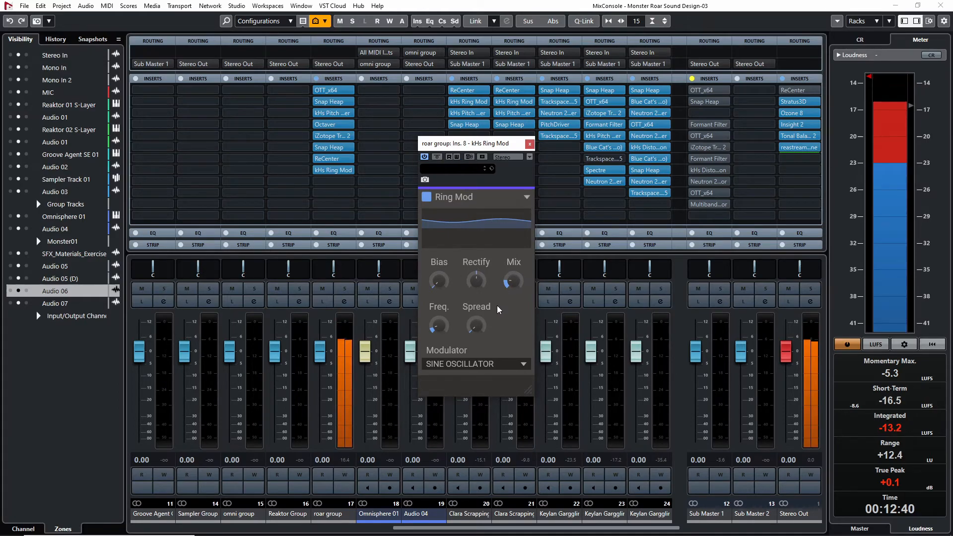
pyautogui.click(530, 143)
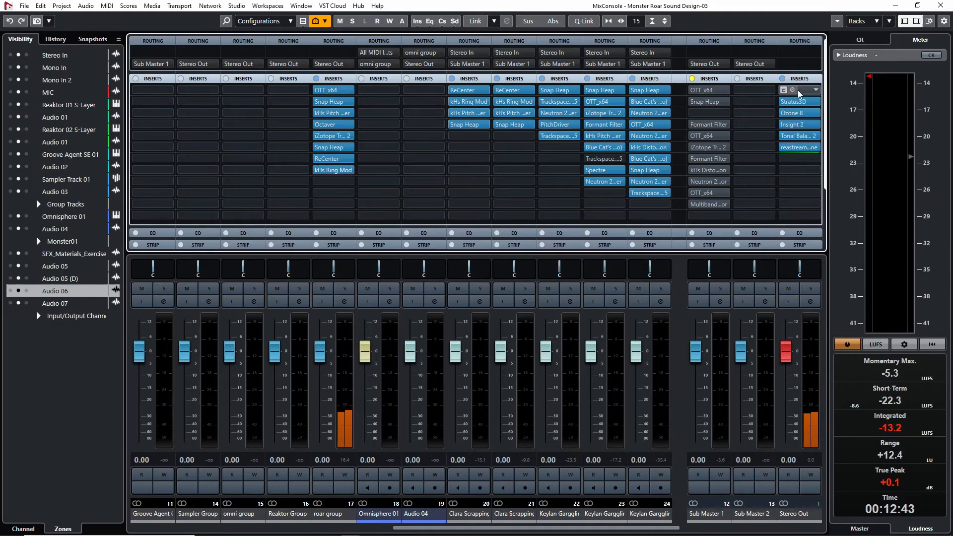
# Replace ReCenter in the Stereo Out's first insert with Replika XT
pyautogui.click(815, 92)
pyautogui.write('replik')
pyautogui.press('Escape')
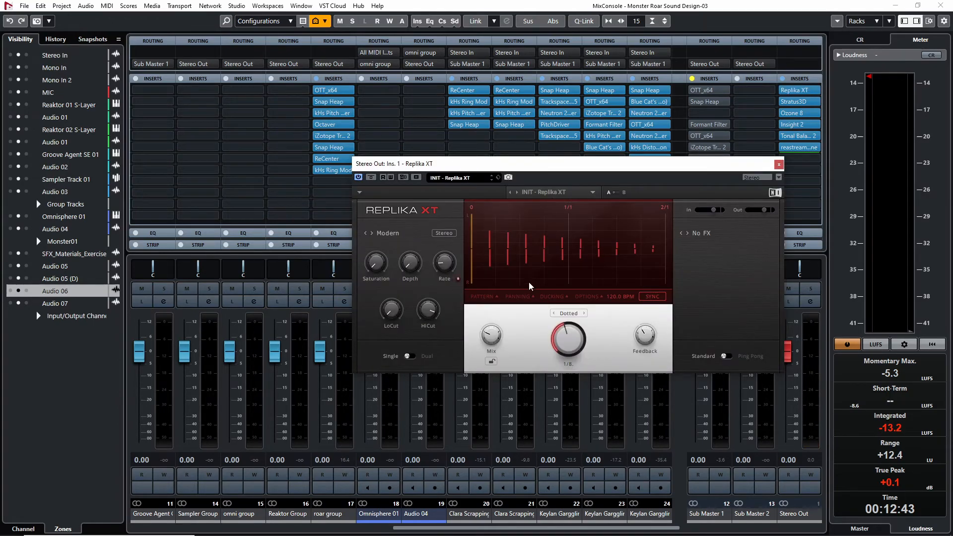
# Set Replika XT's delay time to dotted 1/16, lower its mix, and close the plug-in
pyautogui.moveTo(568, 339); pyautogui.dragTo(568, 349)
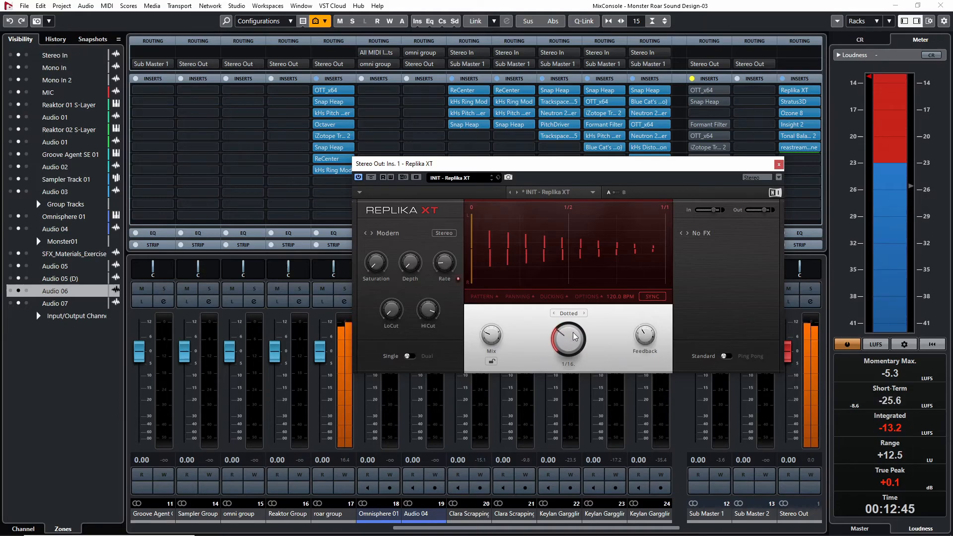
pyautogui.moveTo(487, 338); pyautogui.dragTo(487, 361)
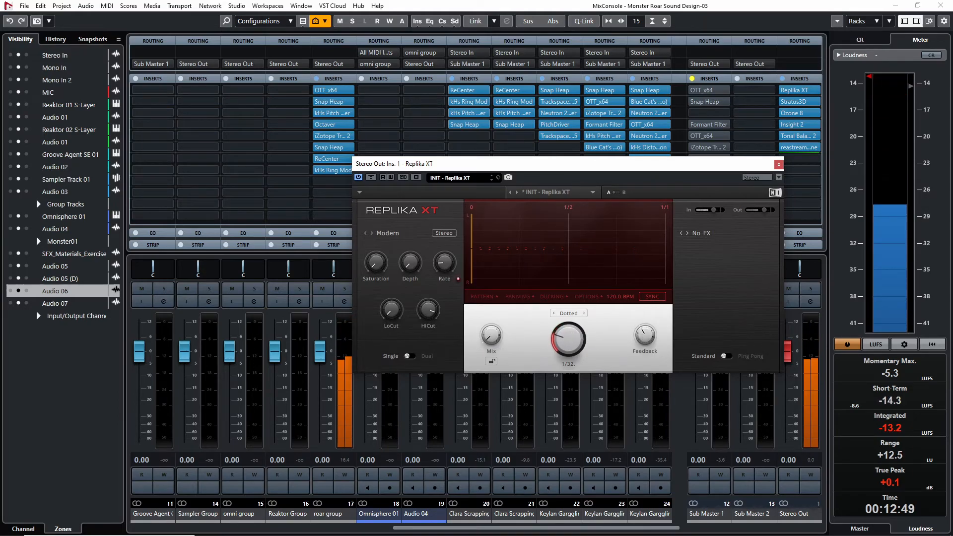
pyautogui.moveTo(569, 339); pyautogui.dragTo(568, 347)
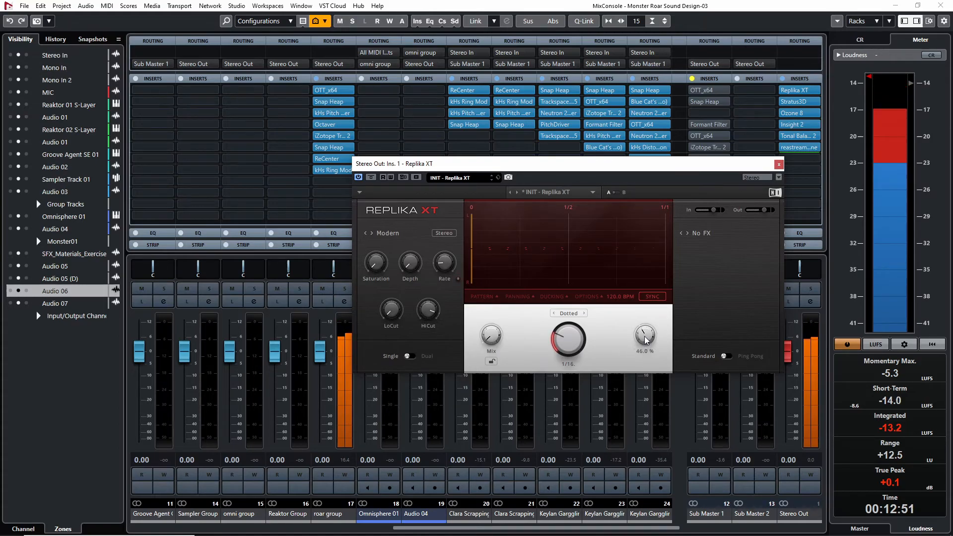
pyautogui.moveTo(492, 337); pyautogui.dragTo(493, 333)
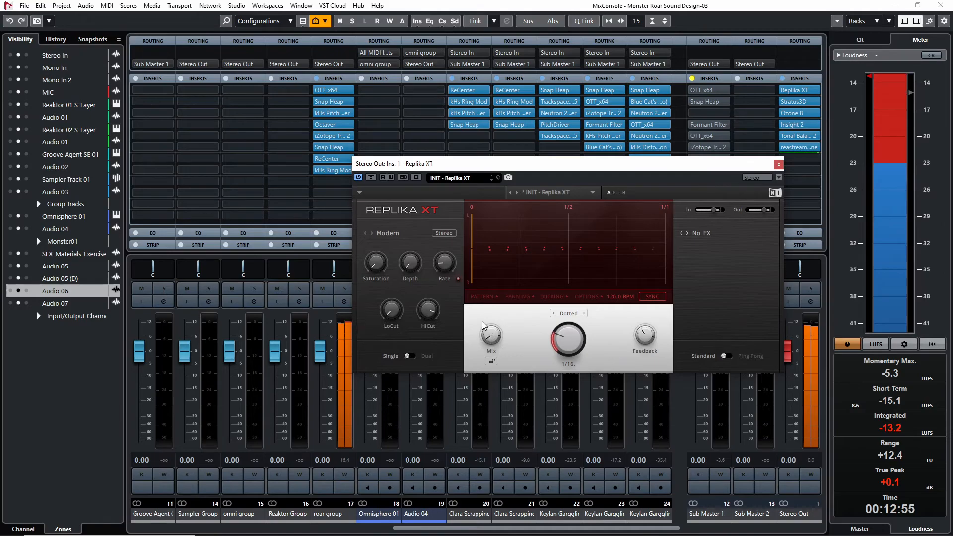
pyautogui.click(778, 164)
# Open the Stereo Out's Stratus3D, set Replika XT's mix to 97% / 3% while auditioning both, and close Replika XT
pyautogui.click(792, 100)
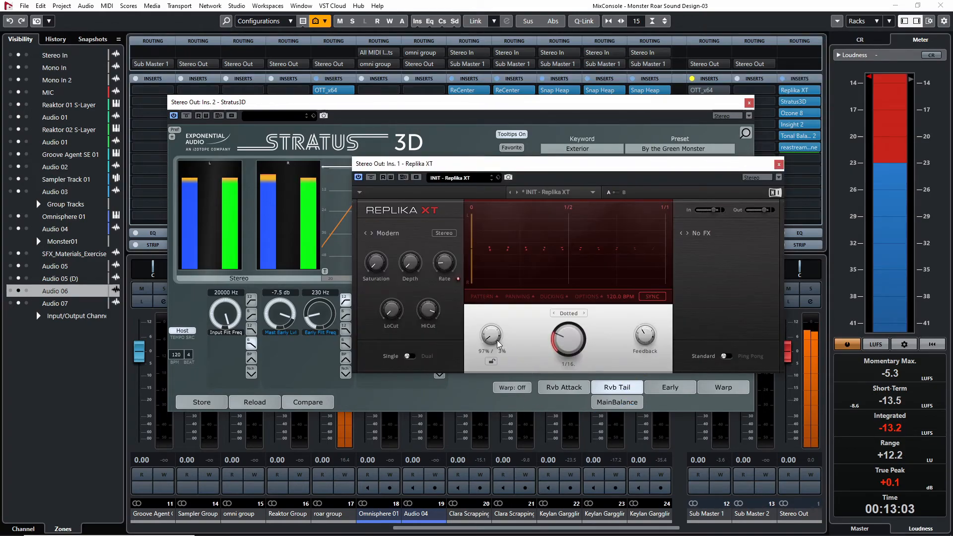
pyautogui.click(551, 106)
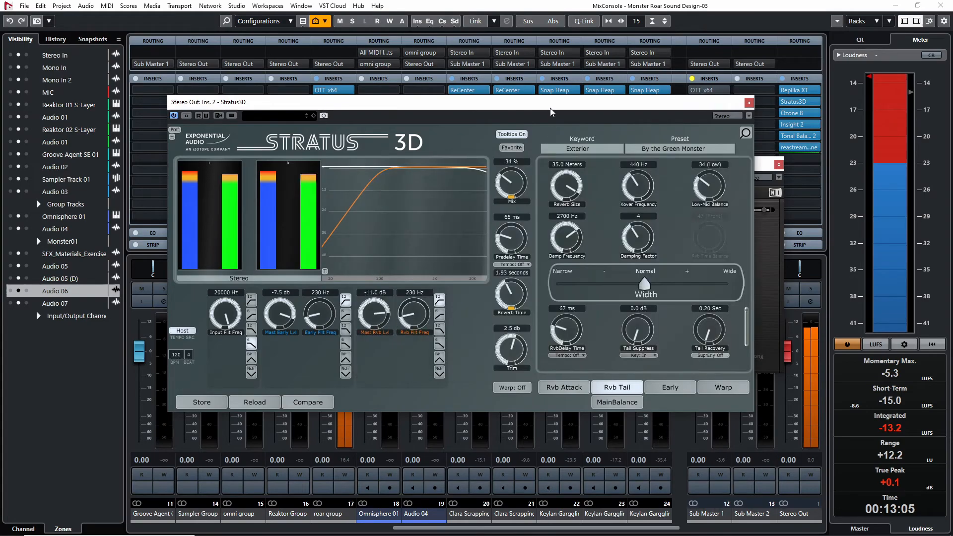
pyautogui.click(793, 91)
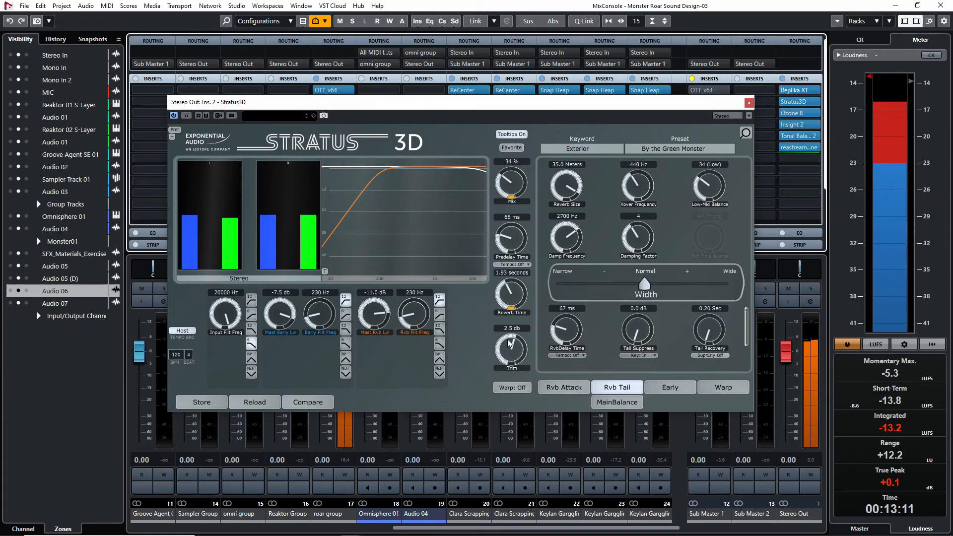
pyautogui.click(799, 91)
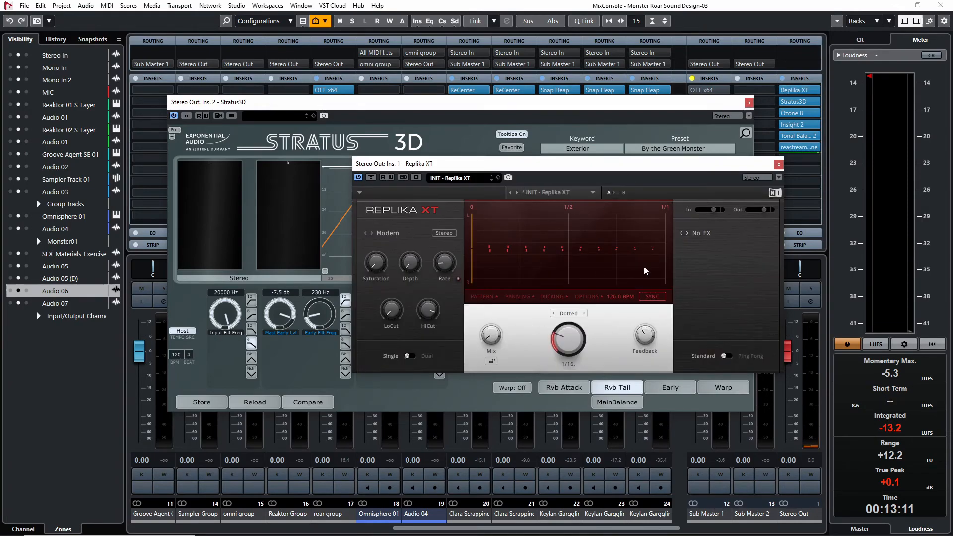
pyautogui.click(779, 164)
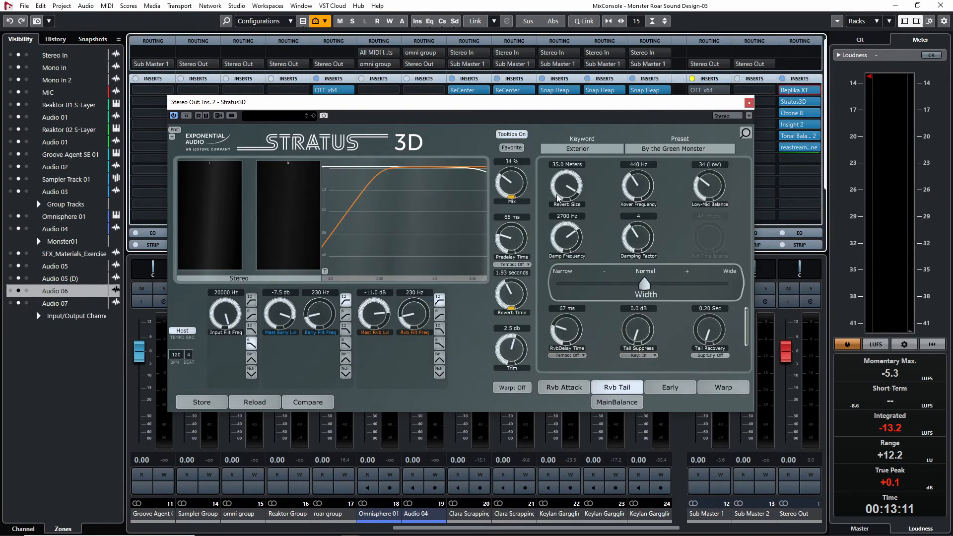
# Raise Stratus3D's reverb time to 2.21 seconds and play the roar
pyautogui.click(504, 284)
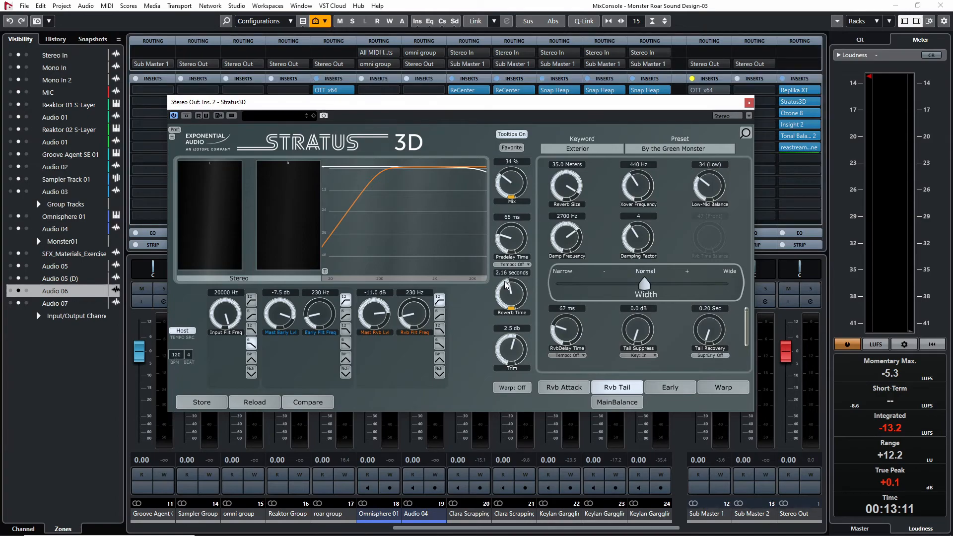
pyautogui.press('space')
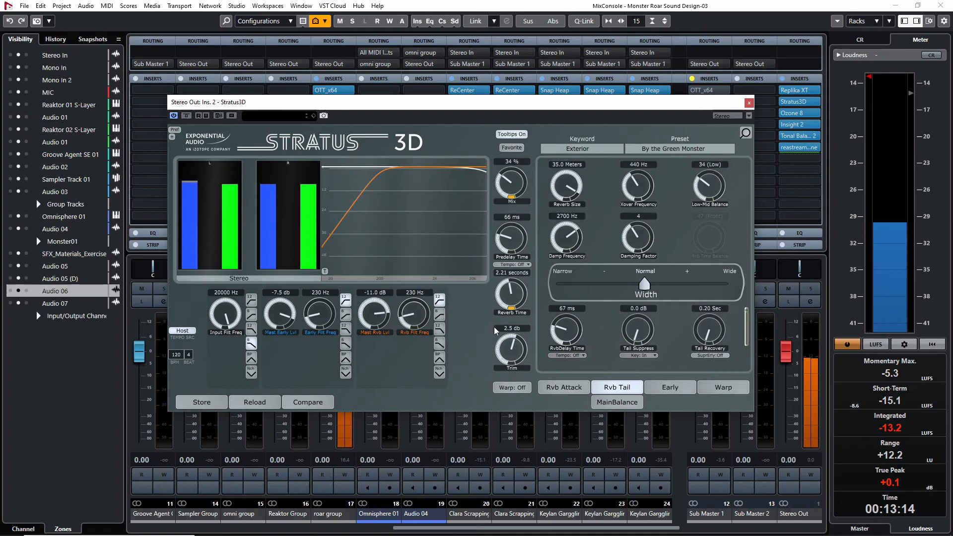
# Close Stratus3D, set Replika XT's mix to 99% / 1%, and close Replika XT
pyautogui.click(749, 102)
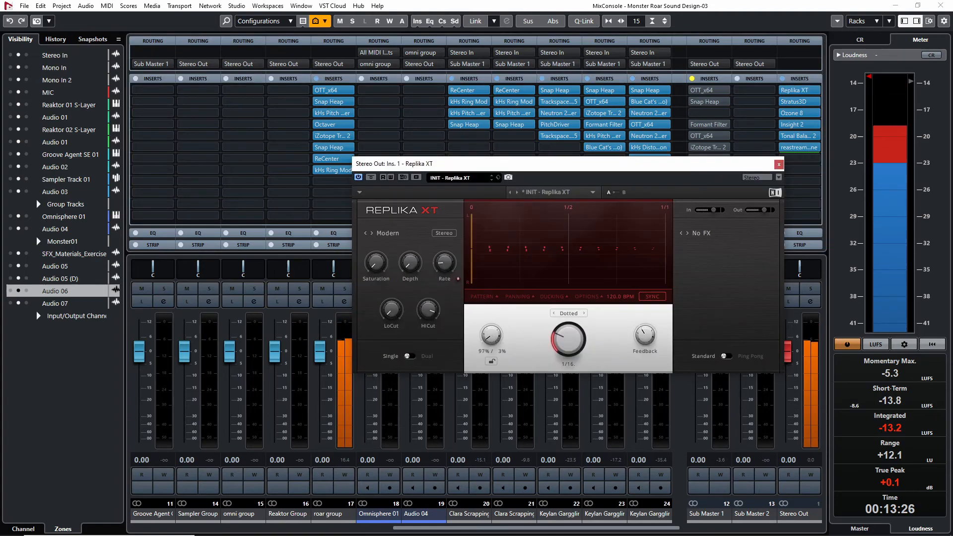
pyautogui.moveTo(494, 330); pyautogui.dragTo(495, 333)
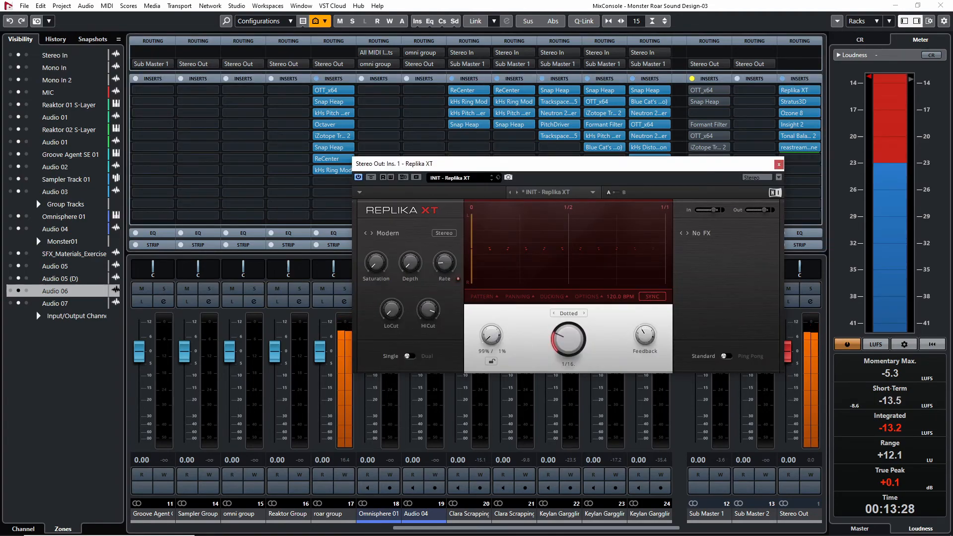
pyautogui.click(778, 167)
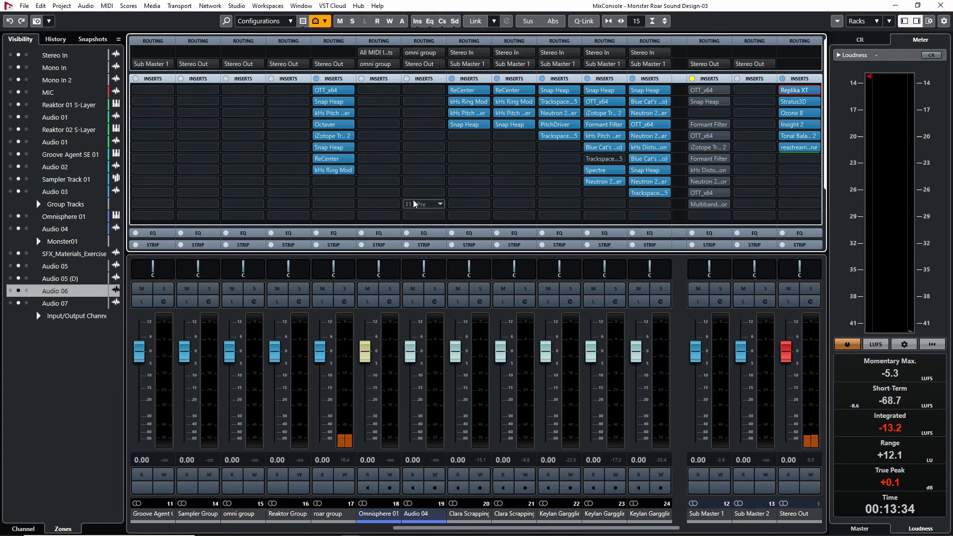
# Return to the project window and examine the exercise-band clips on the Audio 05, Audio 05 (D) and Audio 06 tracks
pyautogui.click(940, 5)
pyautogui.scroll(2, 559, 367)
pyautogui.scroll(-2, 558, 368)
pyautogui.scroll(-3, 546, 372)
pyautogui.scroll(2, 486, 367)
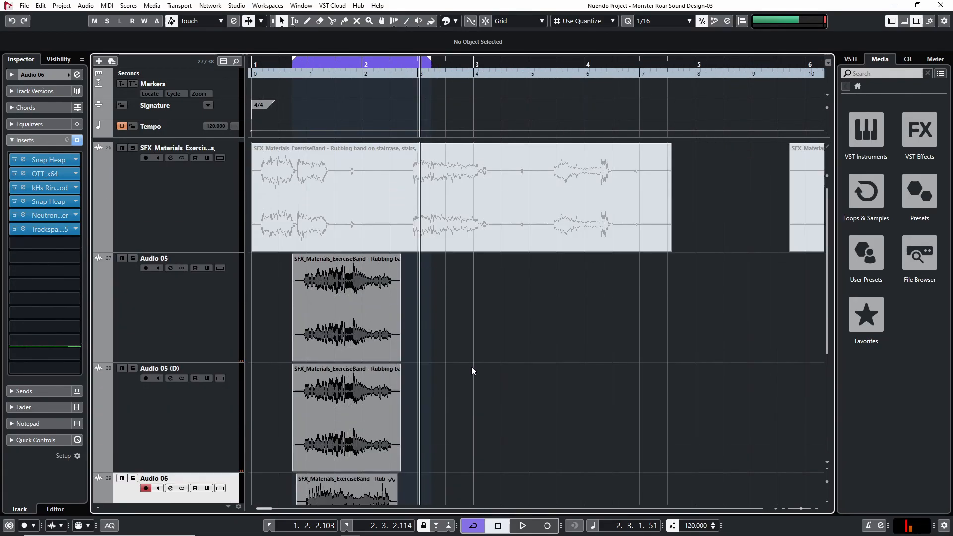
pyautogui.scroll(-2, 445, 342)
pyautogui.scroll(2, 510, 361)
pyautogui.scroll(-2, 508, 360)
pyautogui.scroll(2, 491, 359)
pyautogui.press('h')
pyautogui.press('h')
pyautogui.press('h')
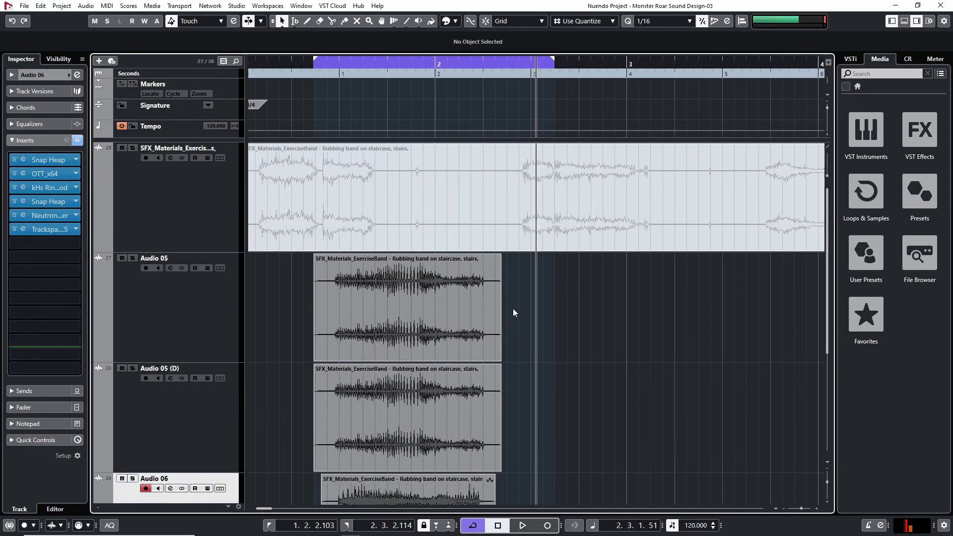
pyautogui.press('g')
pyautogui.press('F3')
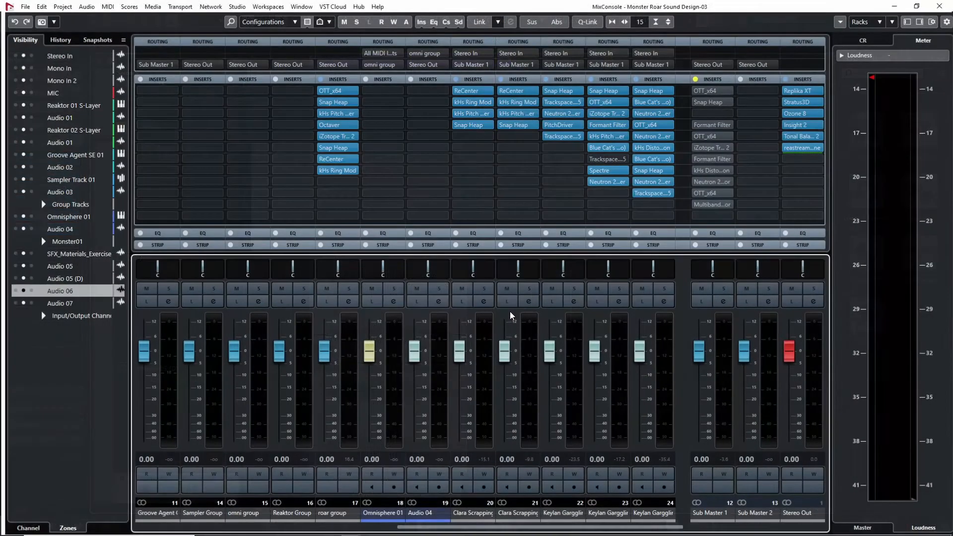
pyautogui.click(350, 193)
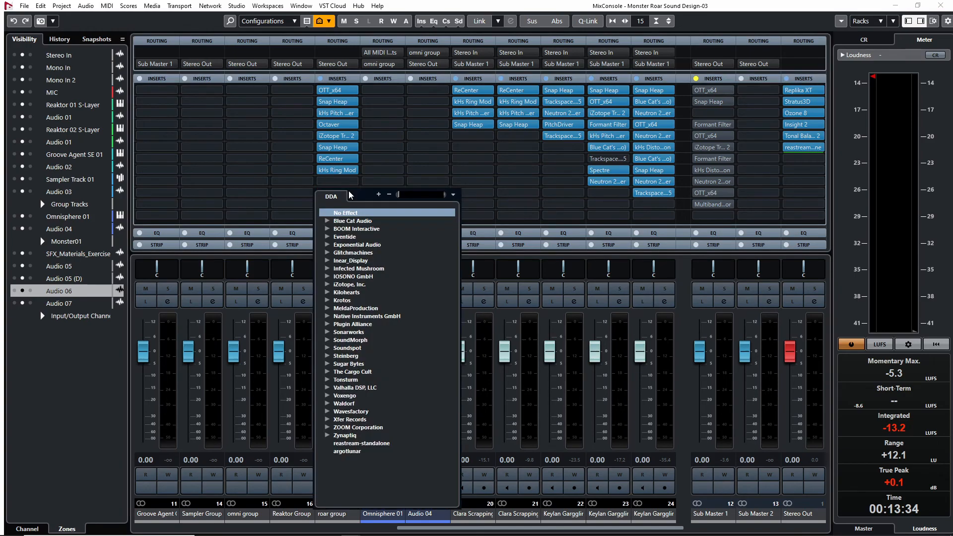
pyautogui.click(487, 183)
pyautogui.press('F3')
# Play the roar and insert OTT_x64 in the roar group's ninth insert slot in the MixConsole
pyautogui.press('space')
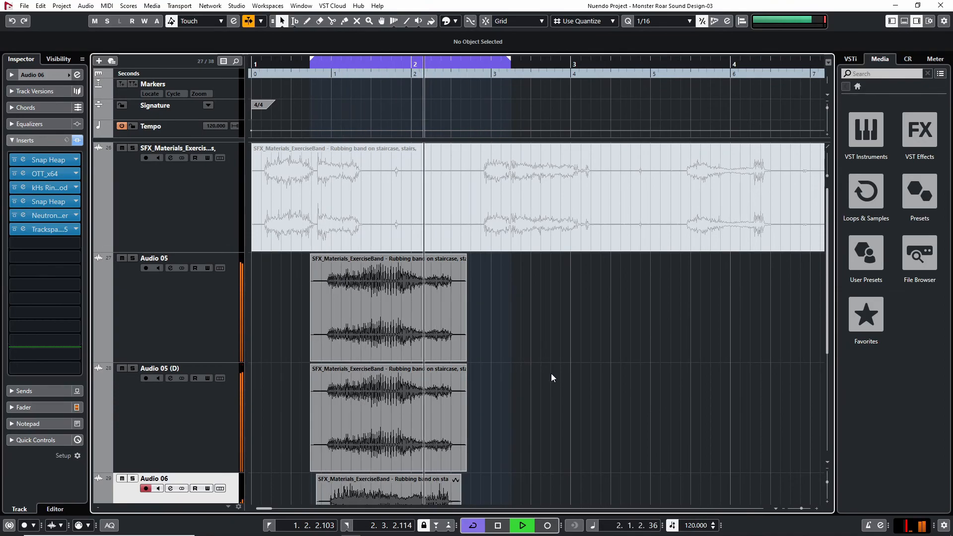
pyautogui.press('F3')
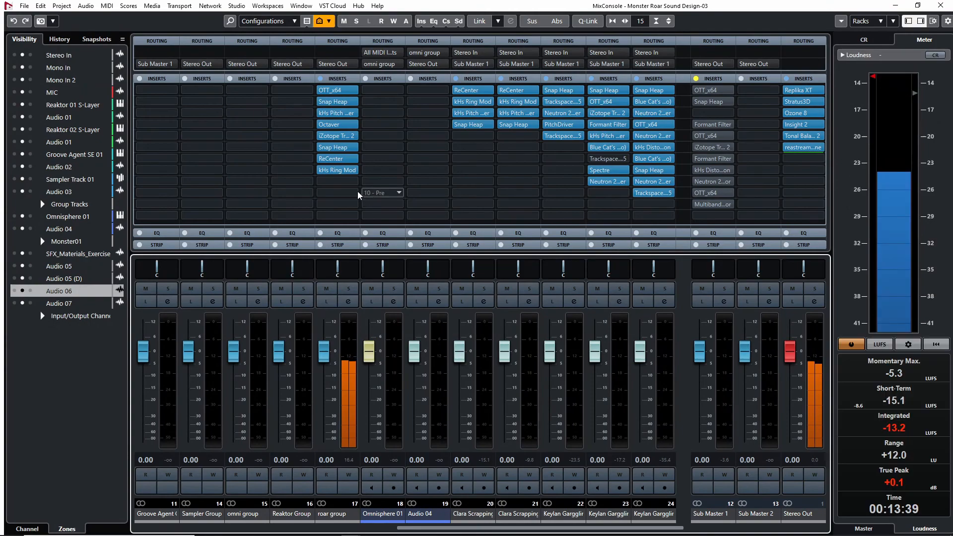
pyautogui.click(342, 181)
pyautogui.write('ott')
pyautogui.press('Return')
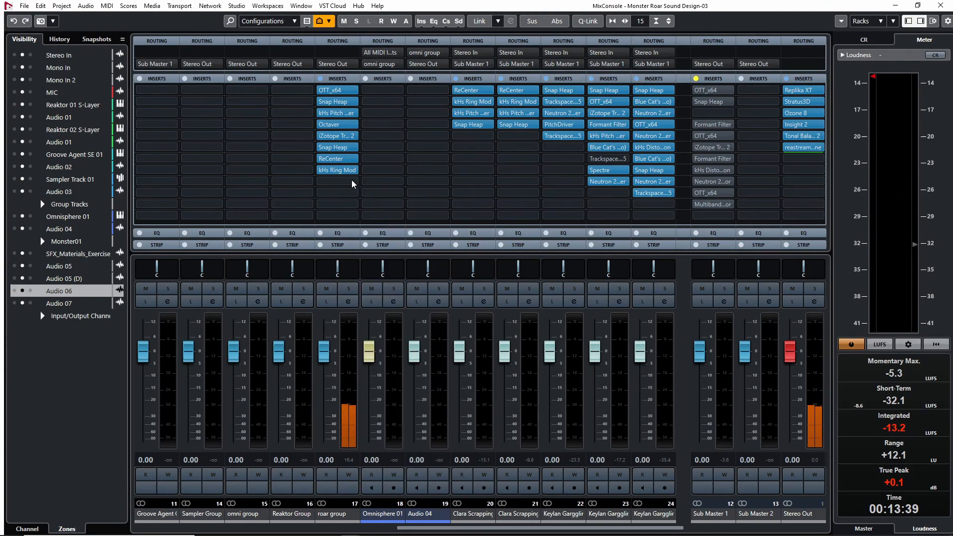
# Set the new OTT's upward and downward compression to 0% and its depth to 20%
pyautogui.moveTo(460, 350); pyautogui.dragTo(395, 529)
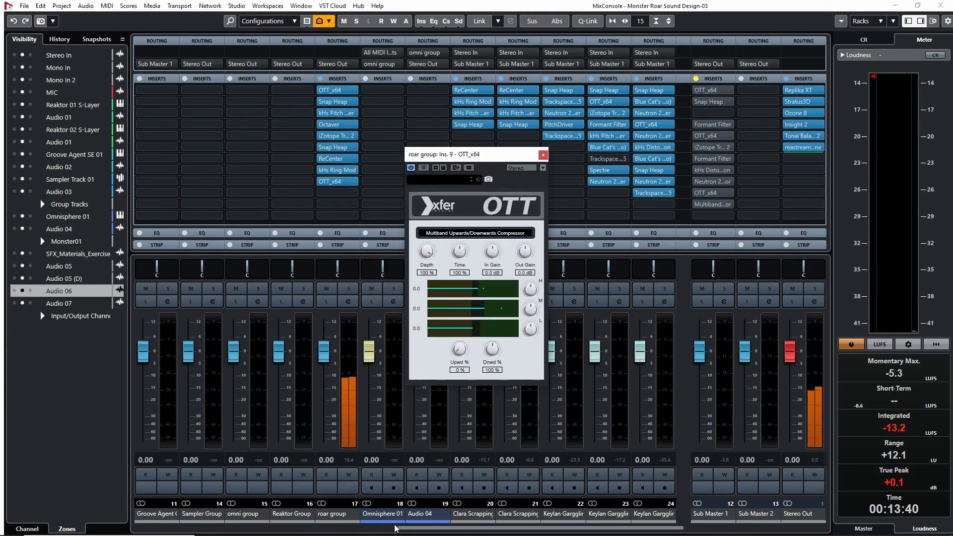
pyautogui.moveTo(492, 350); pyautogui.dragTo(447, 450)
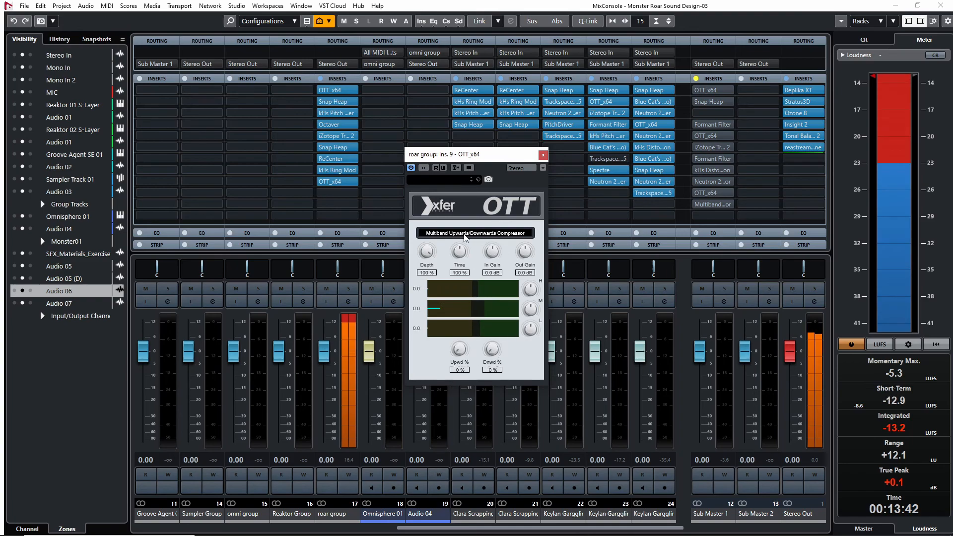
pyautogui.moveTo(426, 252); pyautogui.dragTo(420, 288)
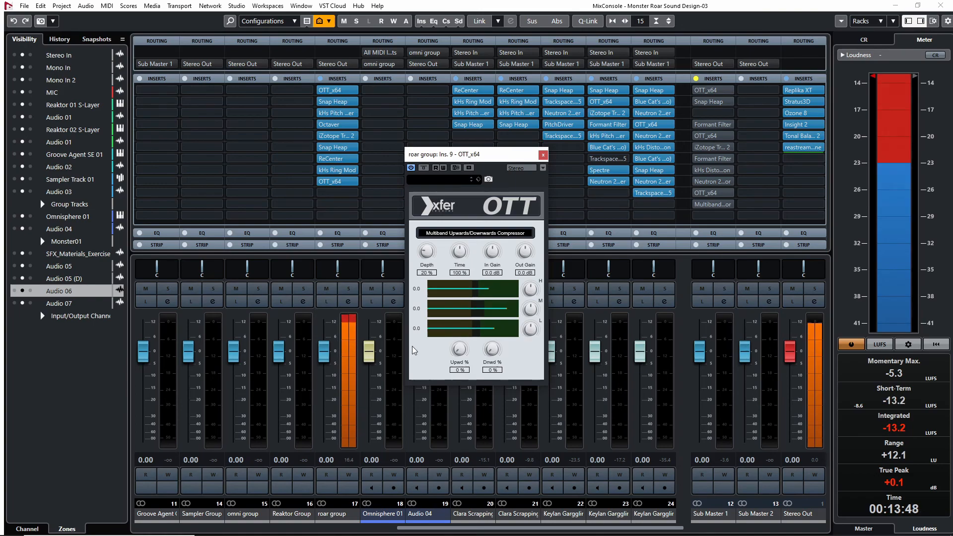
# Lower OTT's output gain to -2.3 dB while comparing with bypass, then close the plug-in and the MixConsole
pyautogui.click(424, 169)
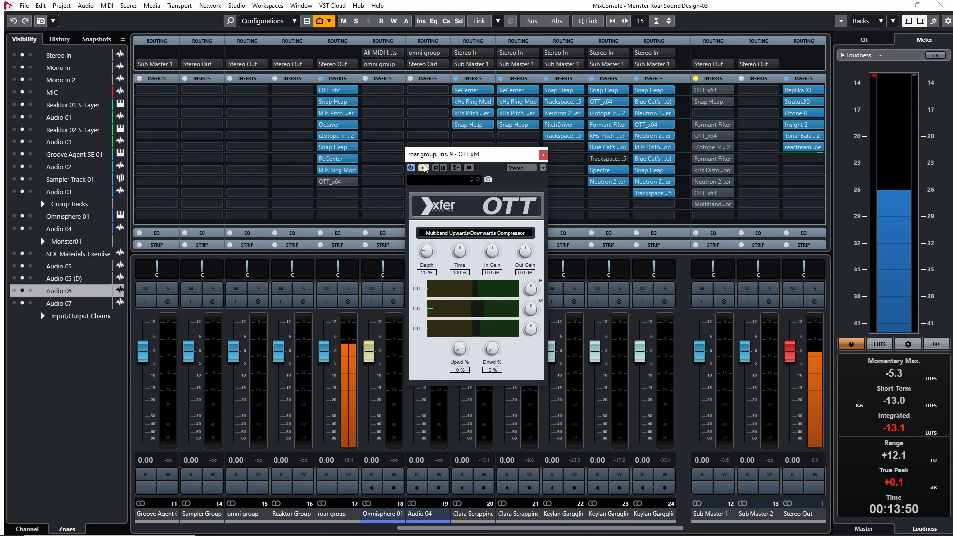
pyautogui.click(424, 168)
pyautogui.moveTo(525, 252); pyautogui.dragTo(528, 262)
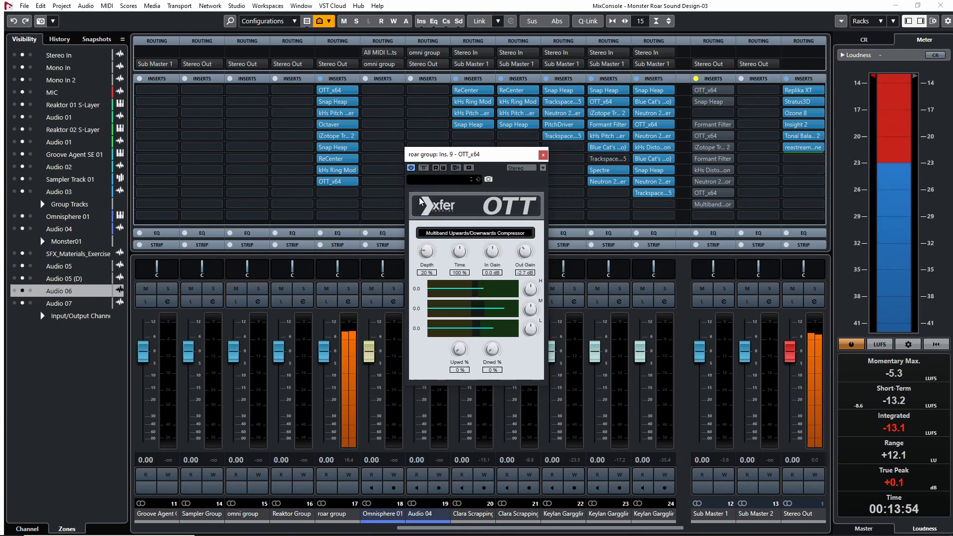
pyautogui.click(423, 168)
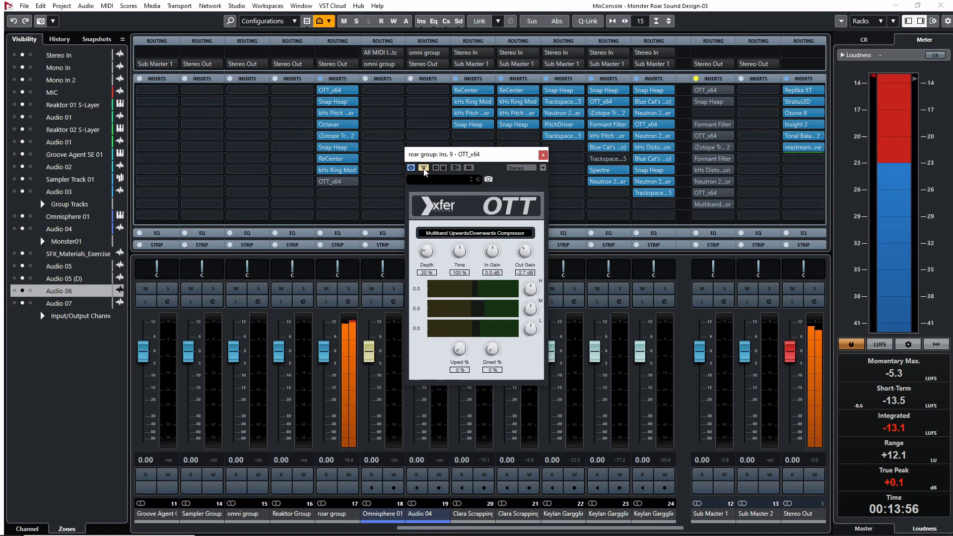
pyautogui.click(424, 168)
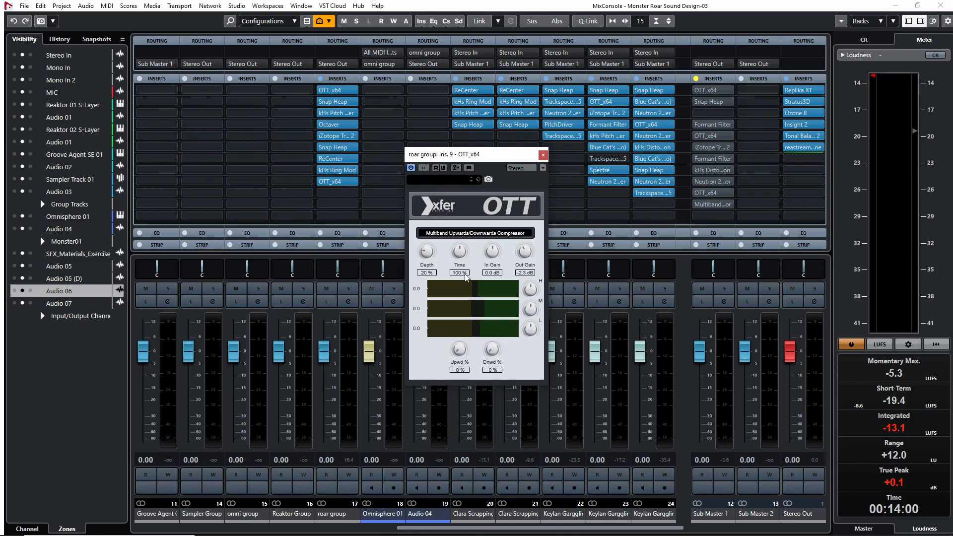
pyautogui.click(543, 155)
pyautogui.click(941, 6)
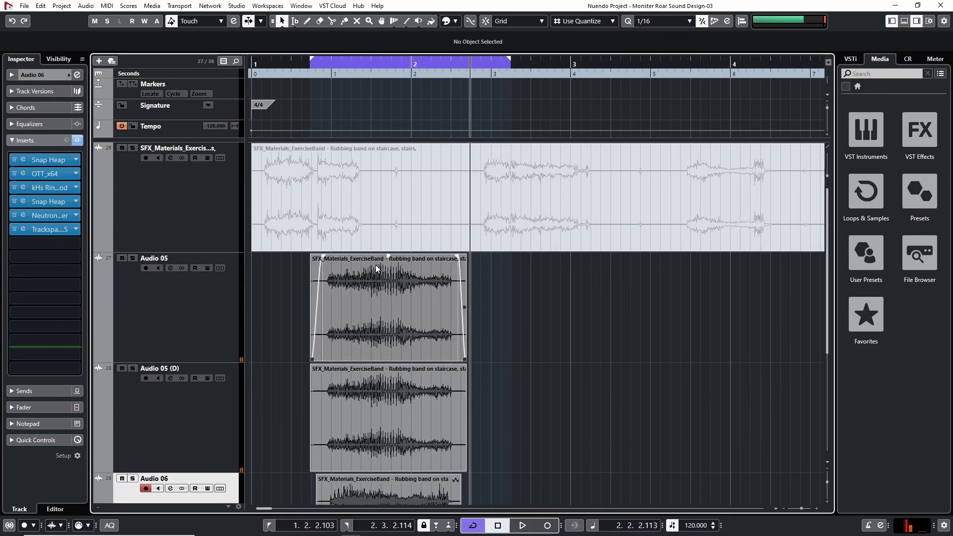
# Play the roar from the start of the cycle range in the project window, then stop playback
pyautogui.scroll(-4, 555, 348)
pyautogui.scroll(4, 582, 373)
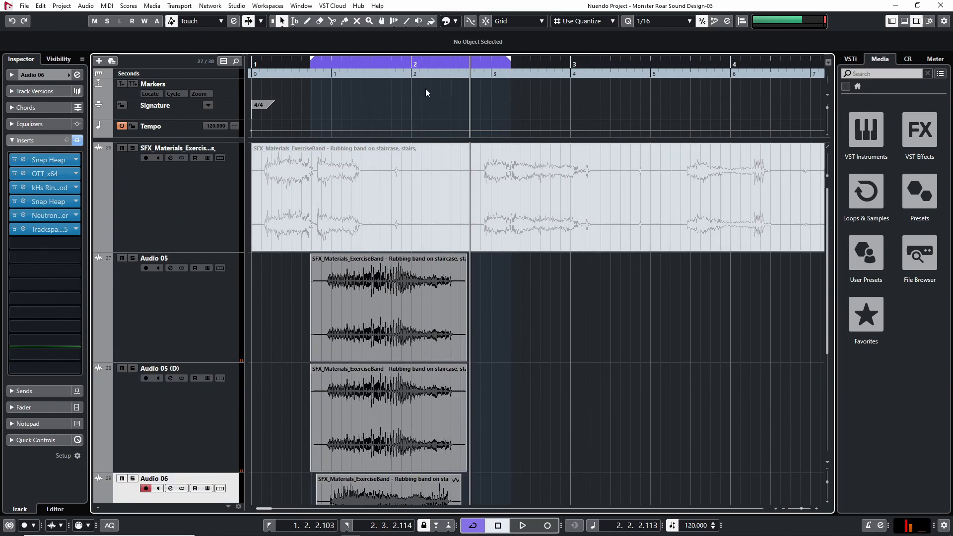
pyautogui.click(303, 63)
pyautogui.scroll(-2, 632, 356)
pyautogui.press('space')
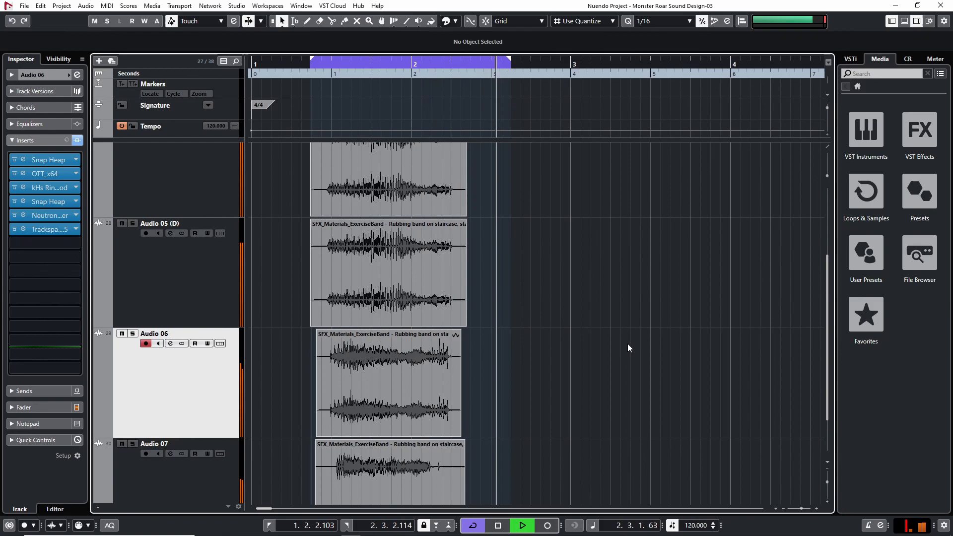
pyautogui.press('space')
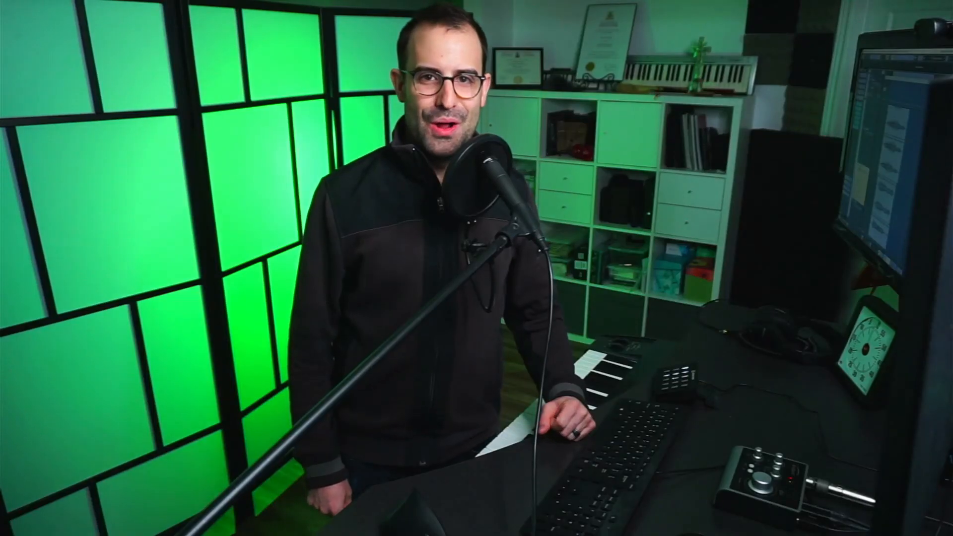